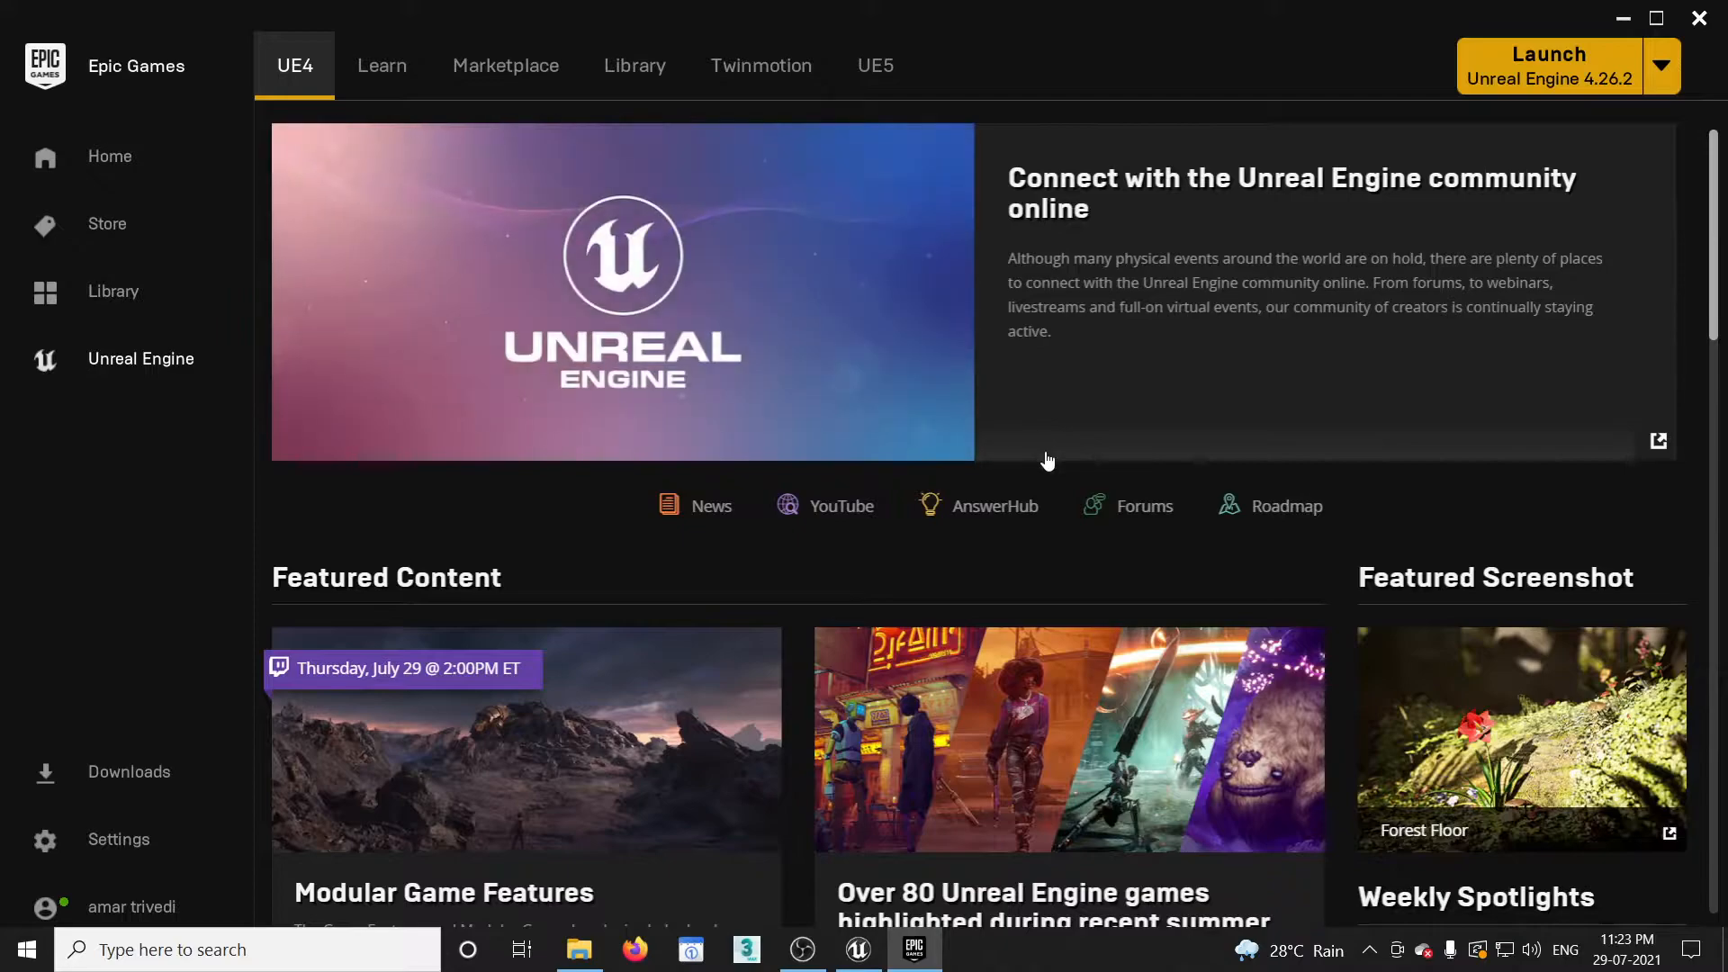
Look through the UE4 news page, including the featured content, blog entries and community resources.
{"action": "scroll", "coordinate": [1047, 459], "scroll_direction": "down", "scroll_amount": 3}
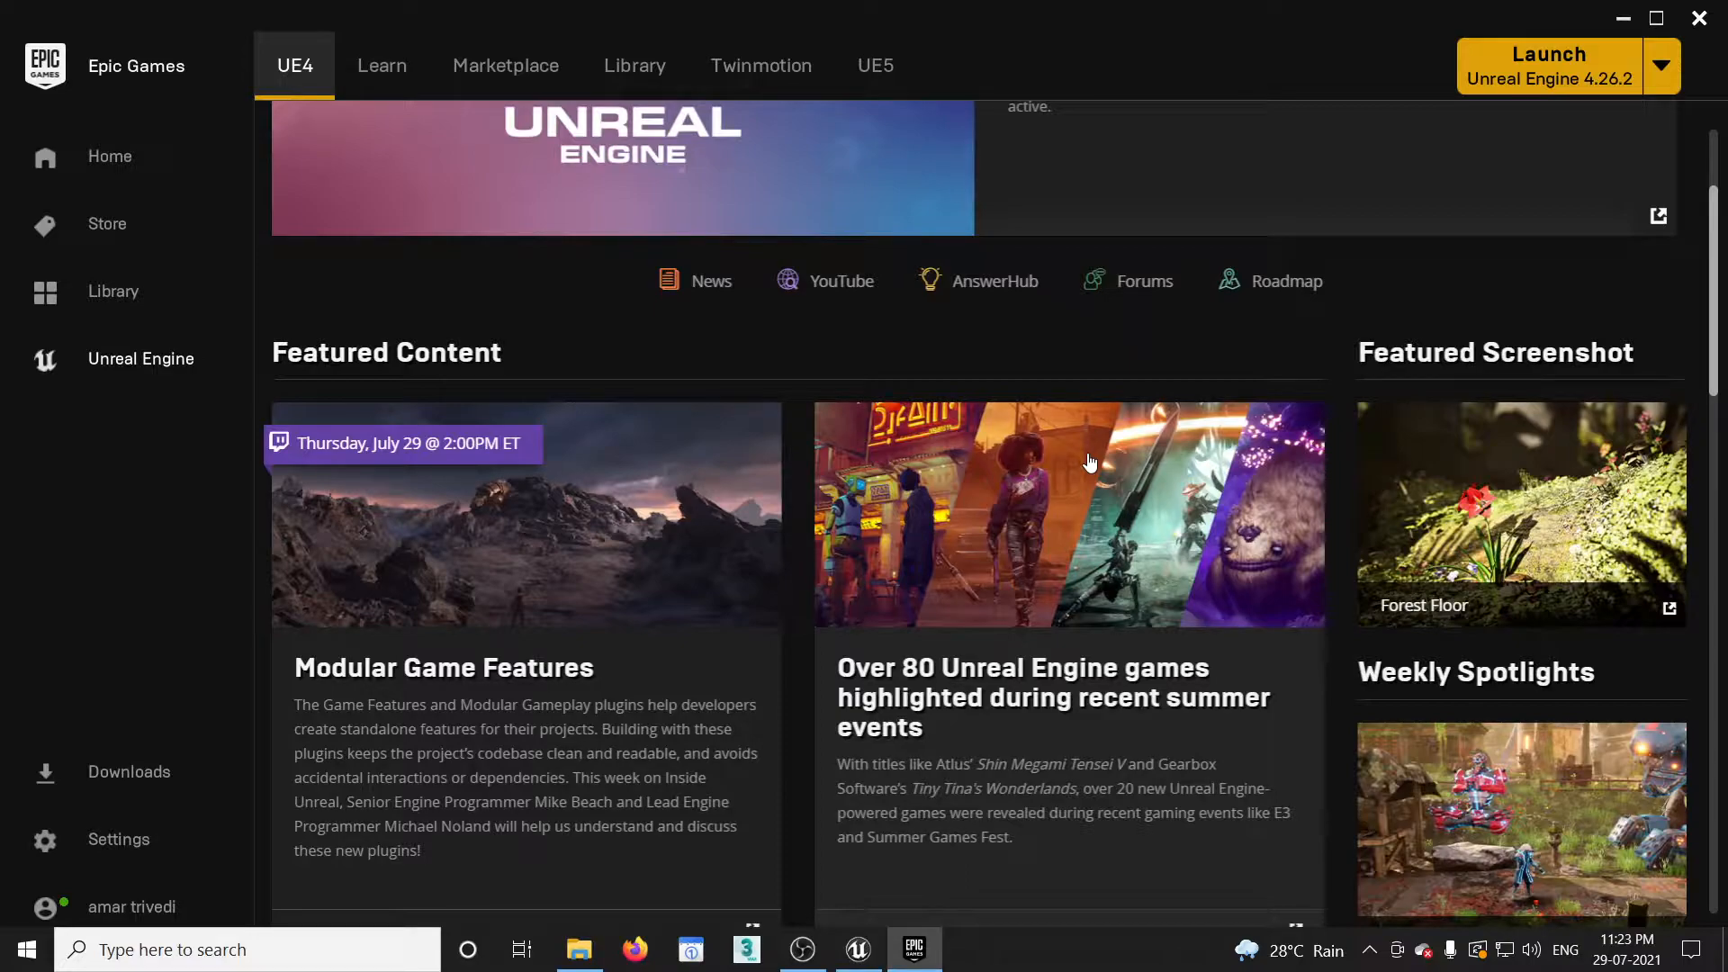
{"action": "scroll", "coordinate": [1089, 462], "scroll_direction": "up", "scroll_amount": 3}
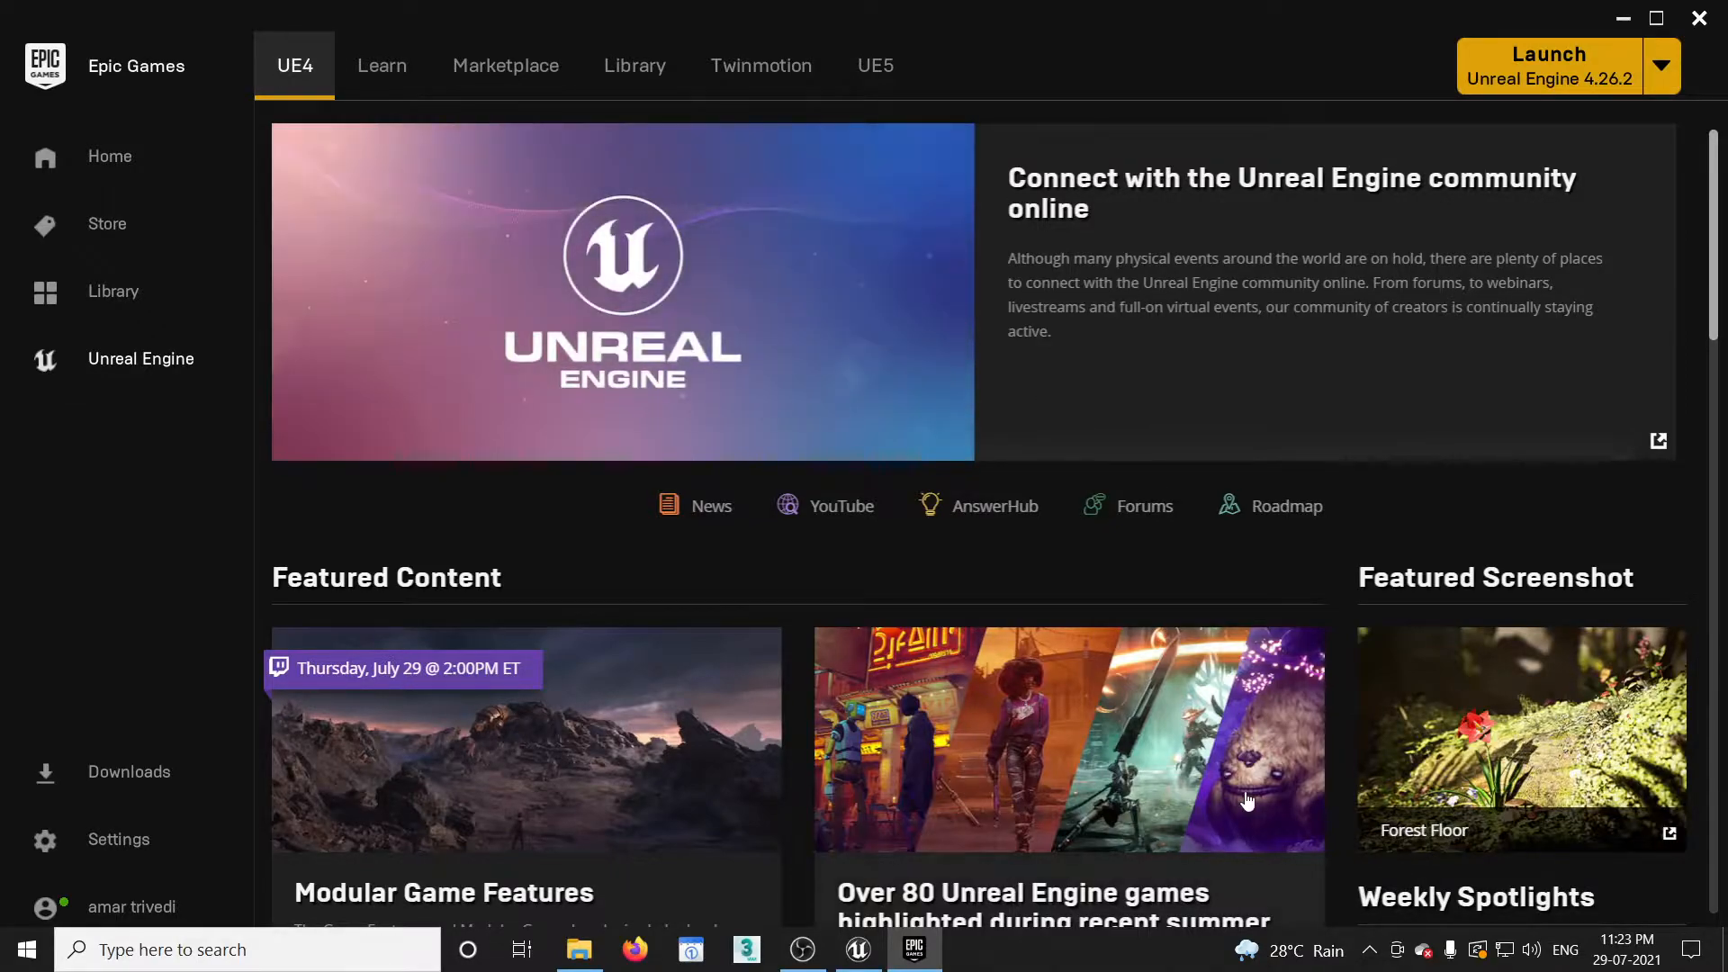
{"action": "scroll", "coordinate": [1239, 792], "scroll_direction": "down", "scroll_amount": 3}
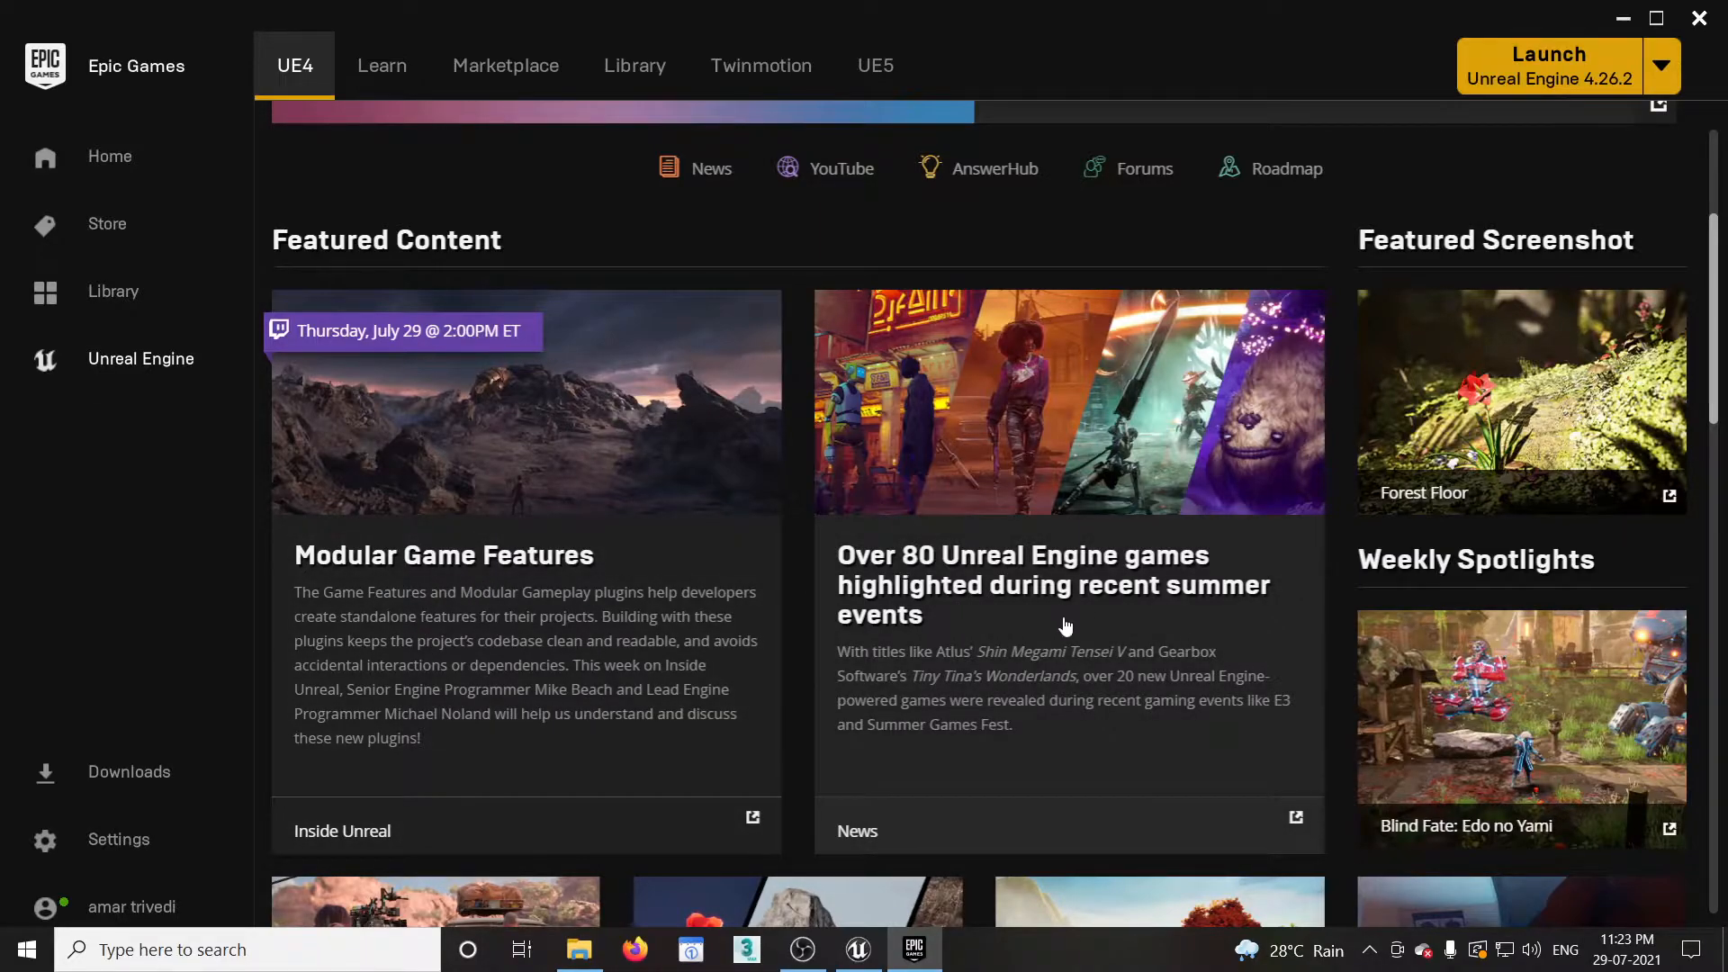
{"action": "scroll", "coordinate": [1124, 675], "scroll_direction": "up", "scroll_amount": 3}
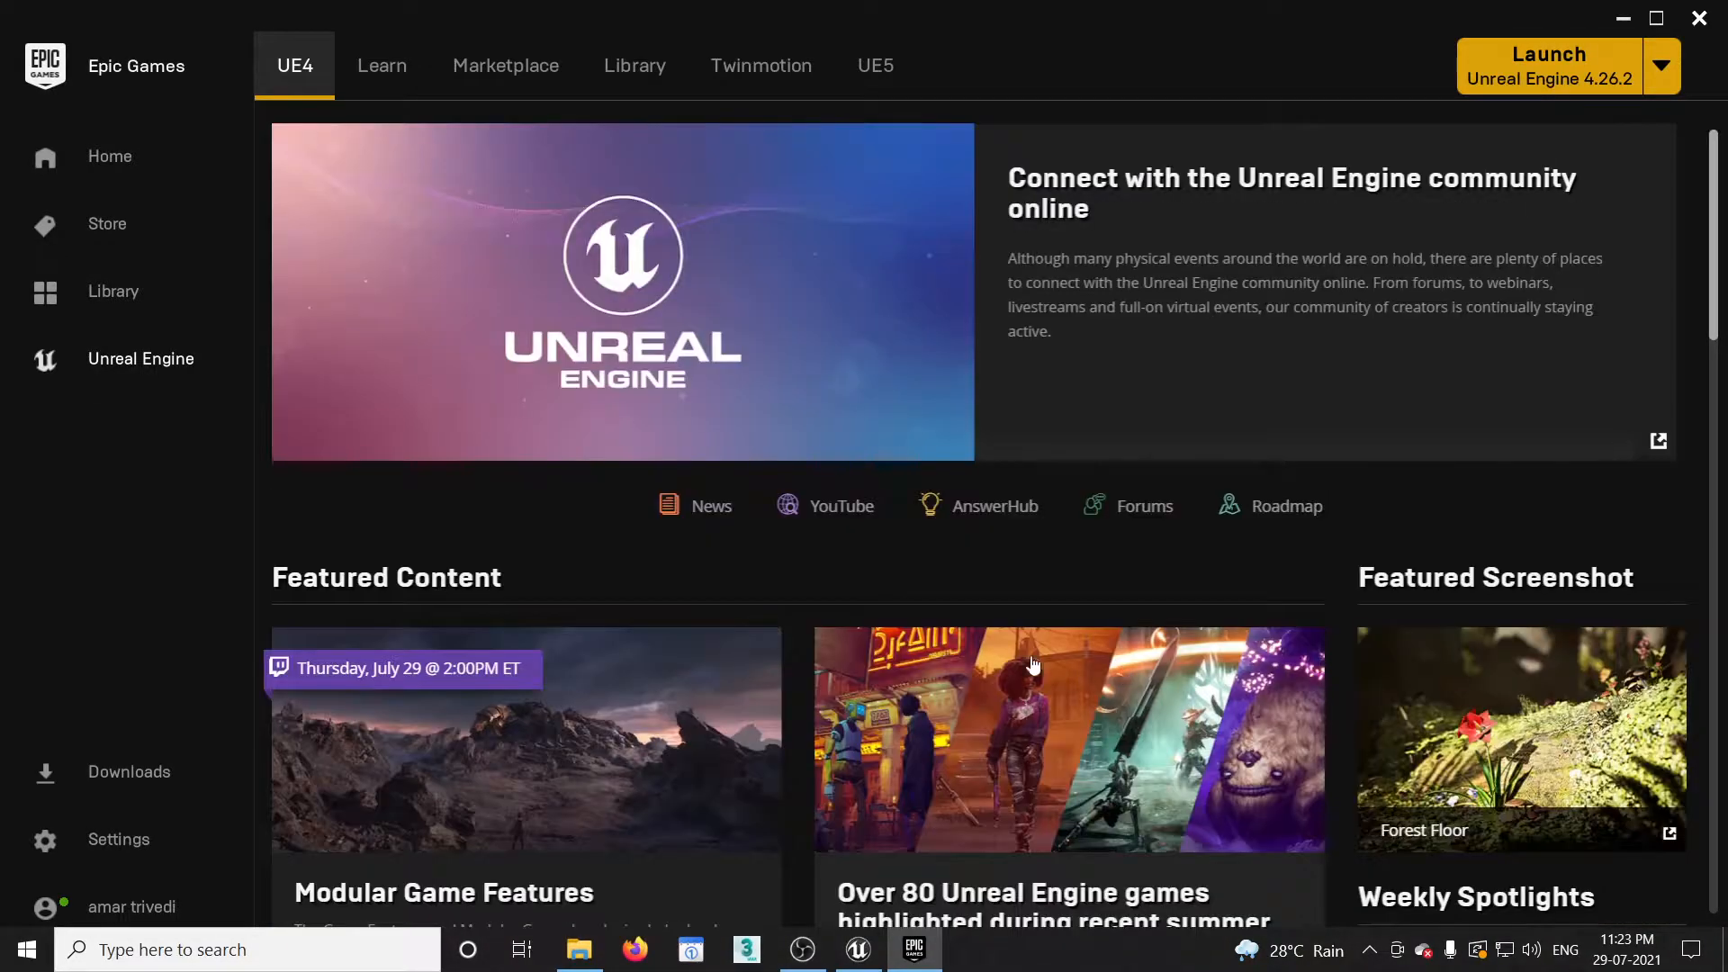
{"action": "scroll", "coordinate": [991, 658], "scroll_direction": "down", "scroll_amount": 3}
{"action": "scroll", "coordinate": [990, 656], "scroll_direction": "down", "scroll_amount": 9}
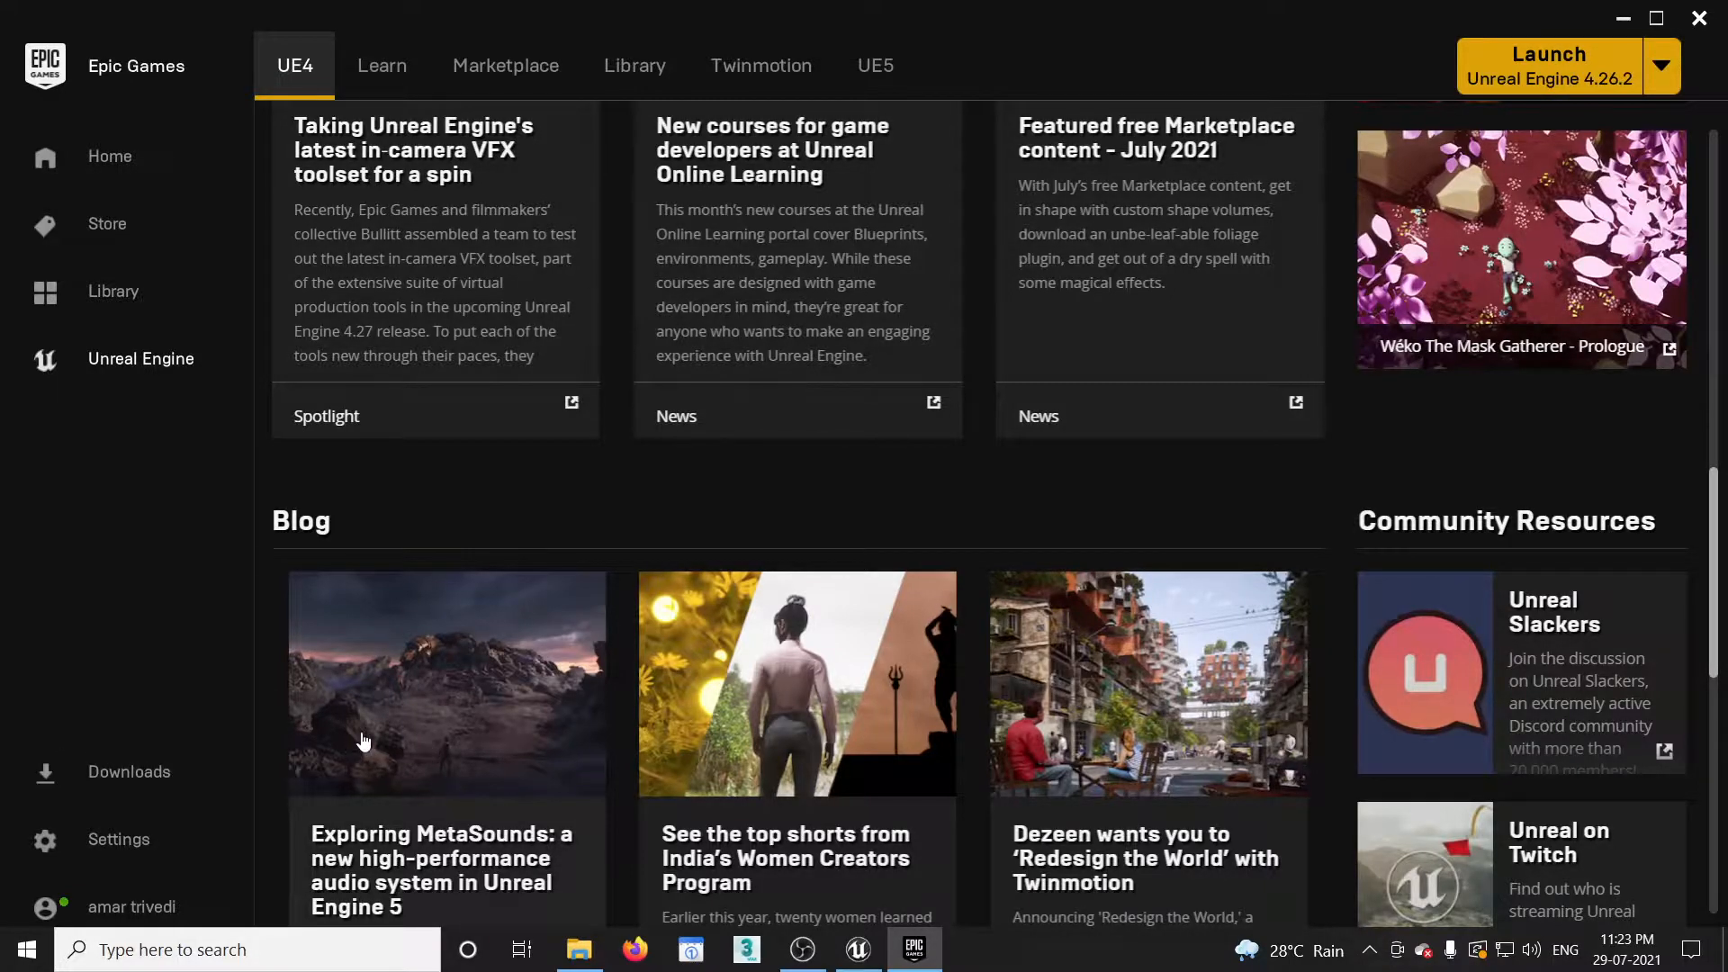
{"action": "scroll", "coordinate": [364, 741], "scroll_direction": "down", "scroll_amount": 2}
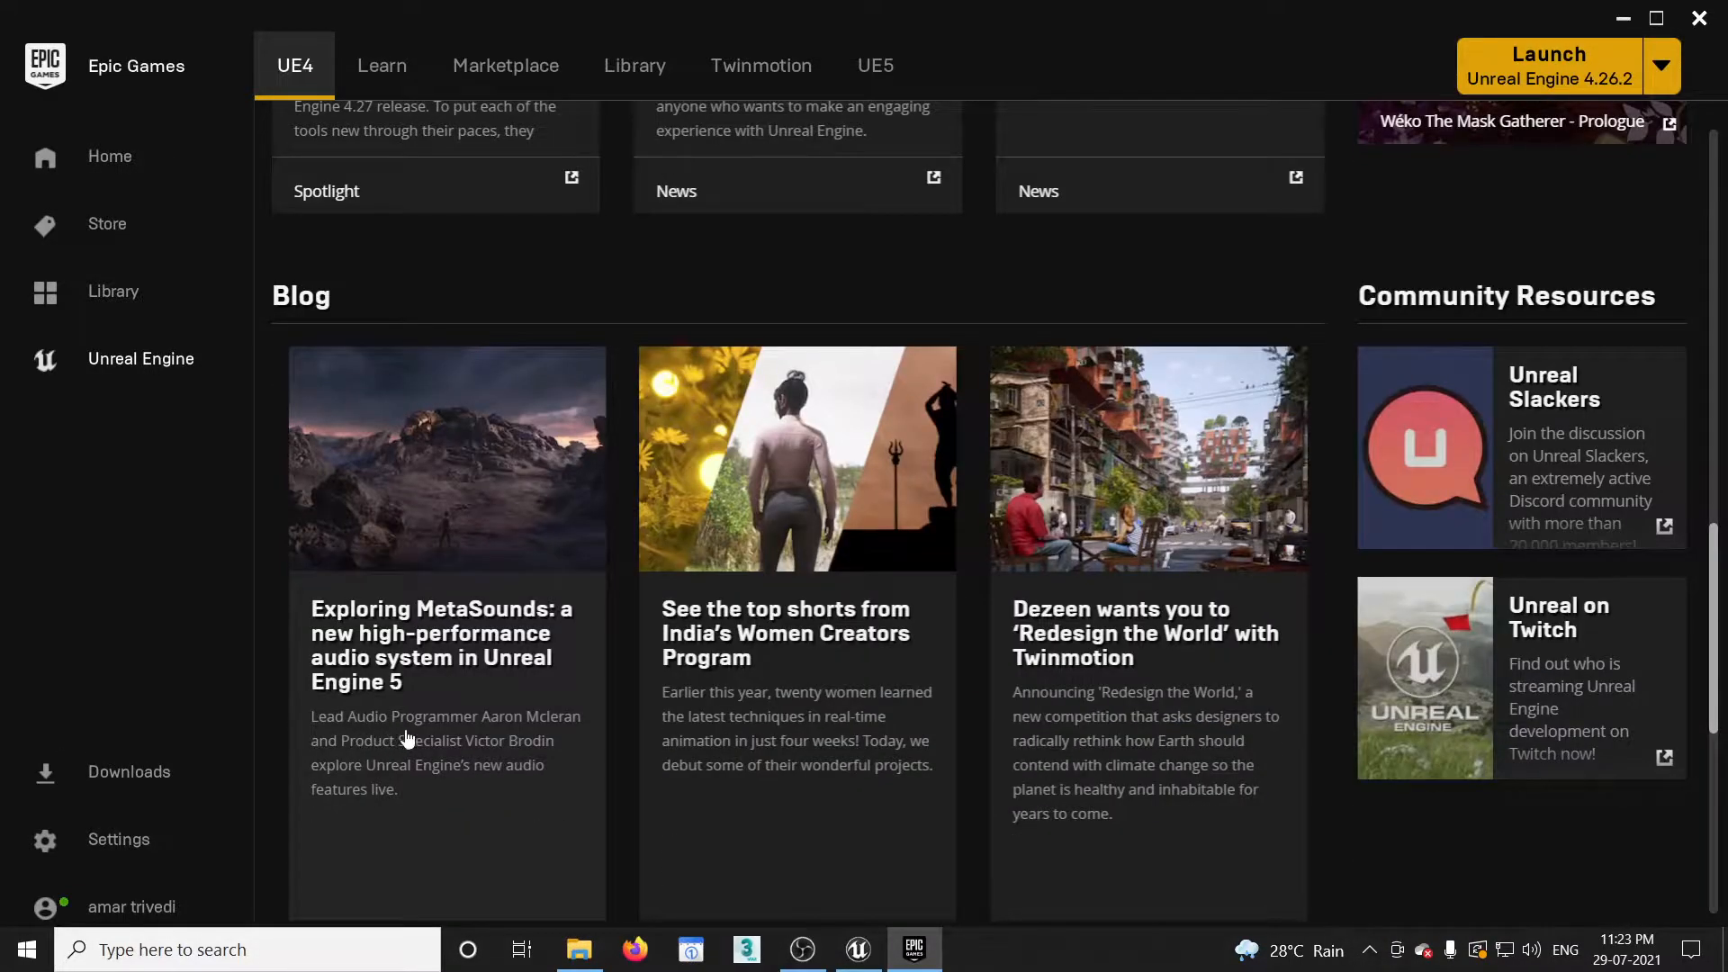
{"action": "scroll", "coordinate": [435, 729], "scroll_direction": "down", "scroll_amount": 1}
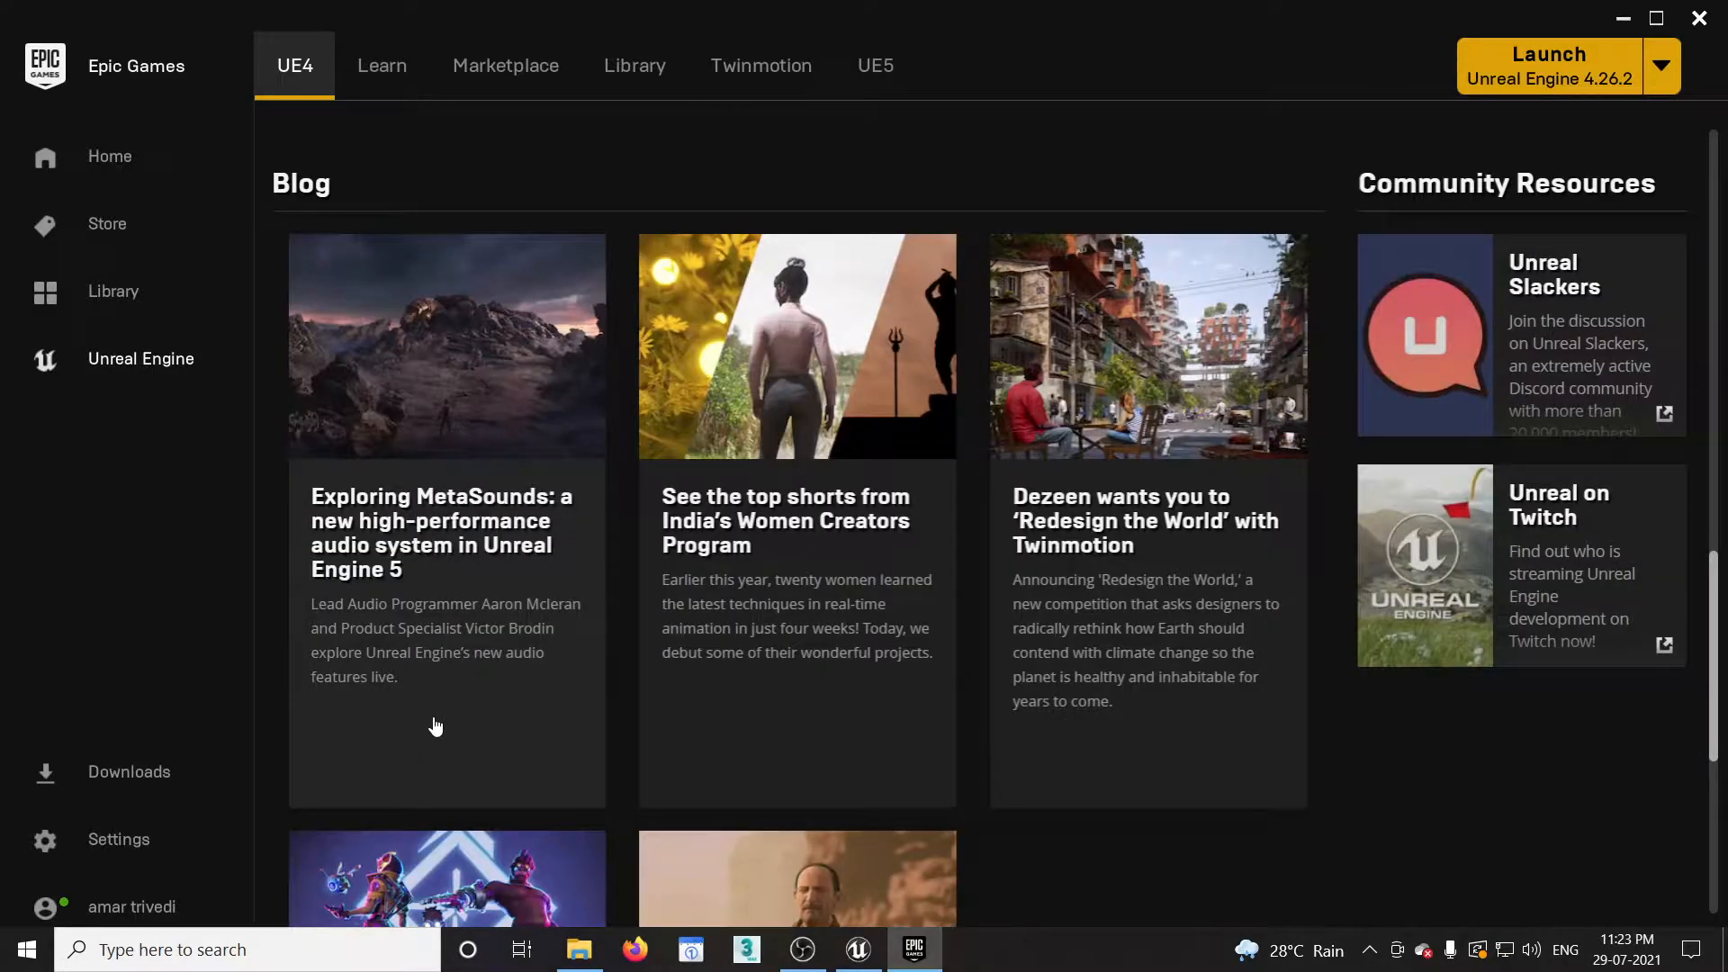
{"action": "scroll", "coordinate": [433, 724], "scroll_direction": "down", "scroll_amount": 2}
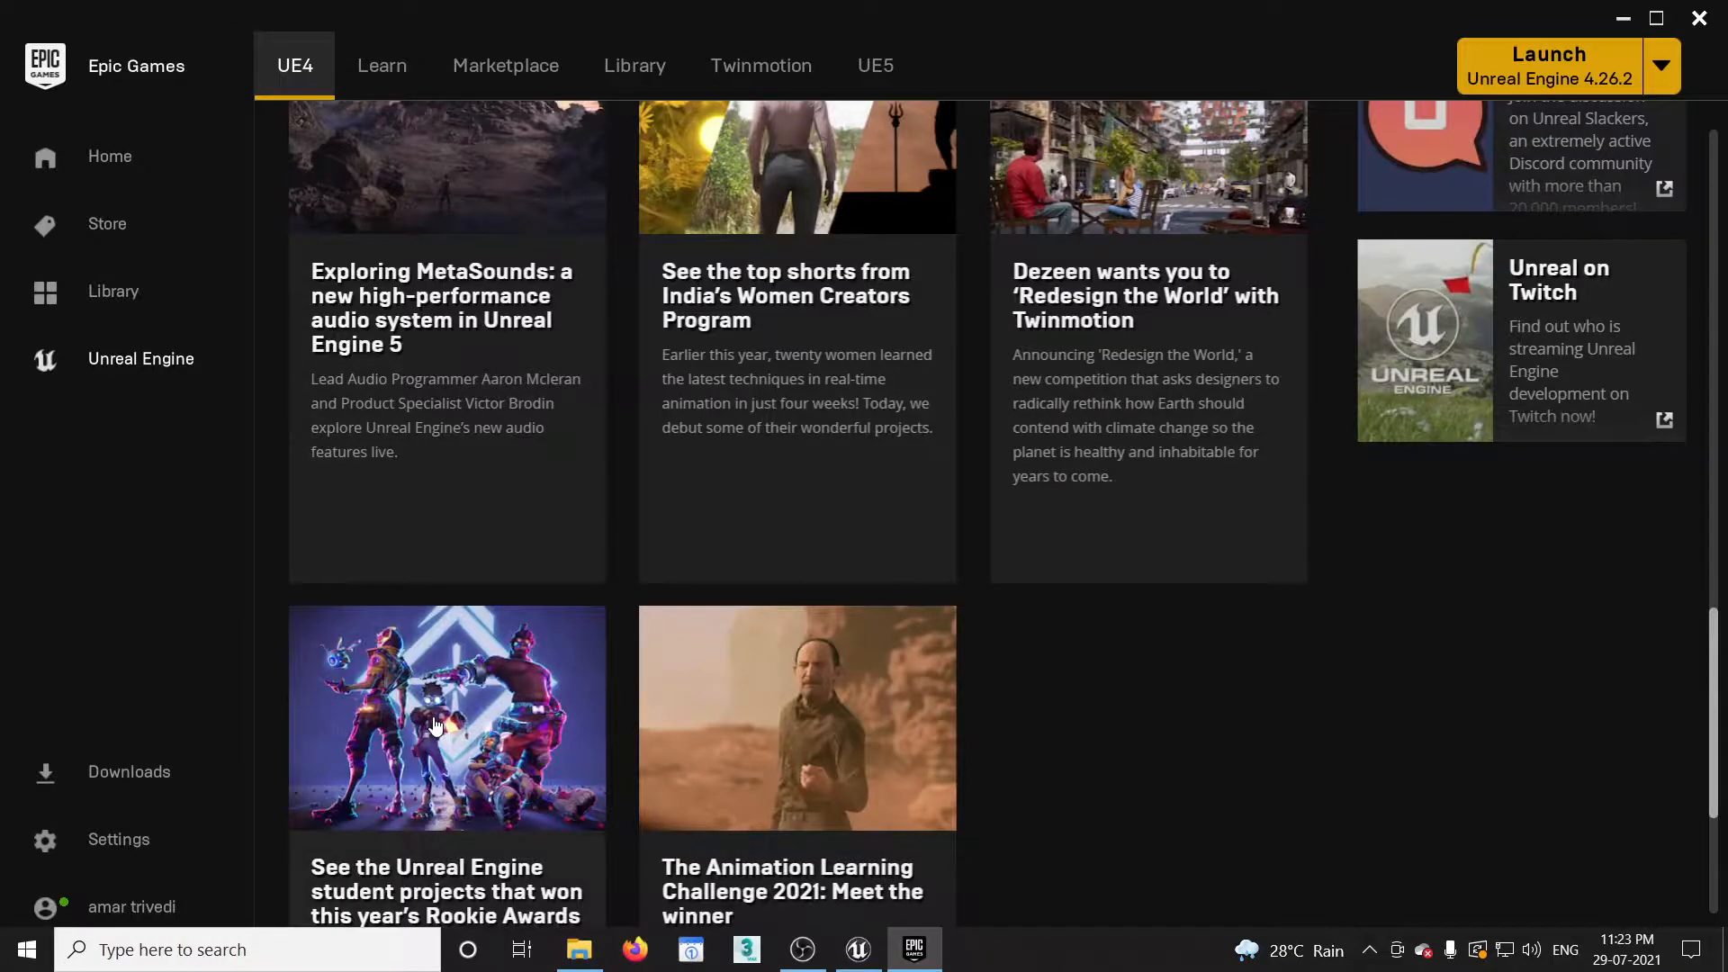
{"action": "scroll", "coordinate": [434, 726], "scroll_direction": "down", "scroll_amount": 3}
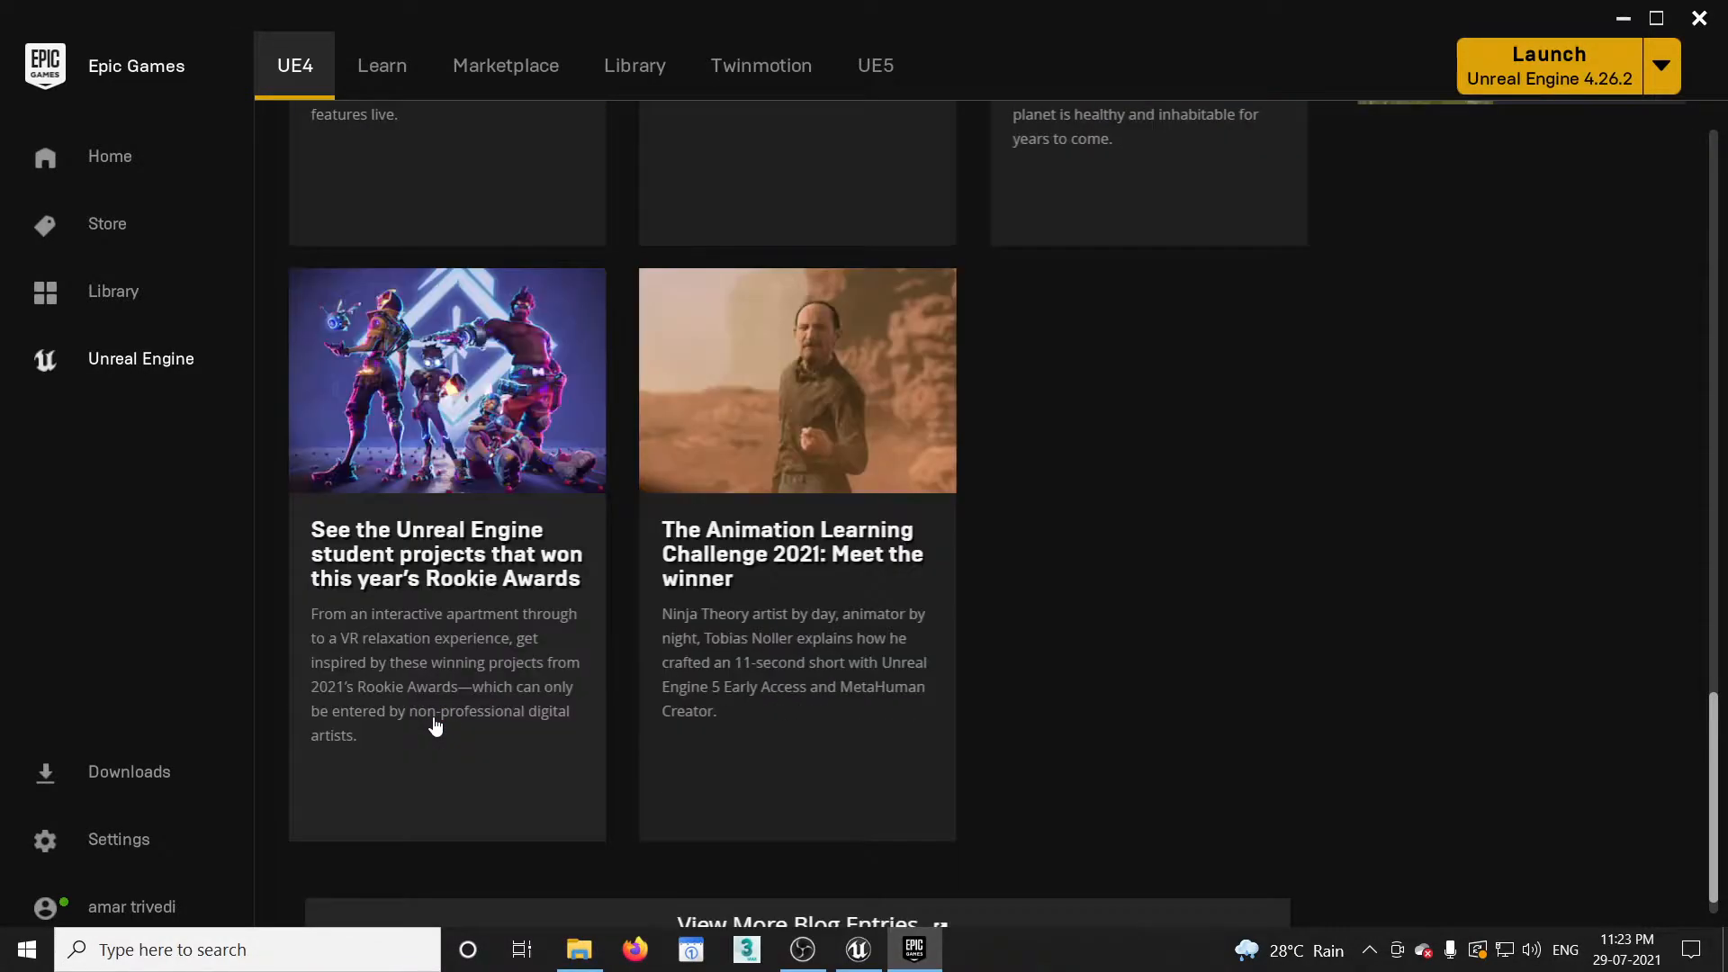
{"action": "scroll", "coordinate": [435, 725], "scroll_direction": "down", "scroll_amount": 1}
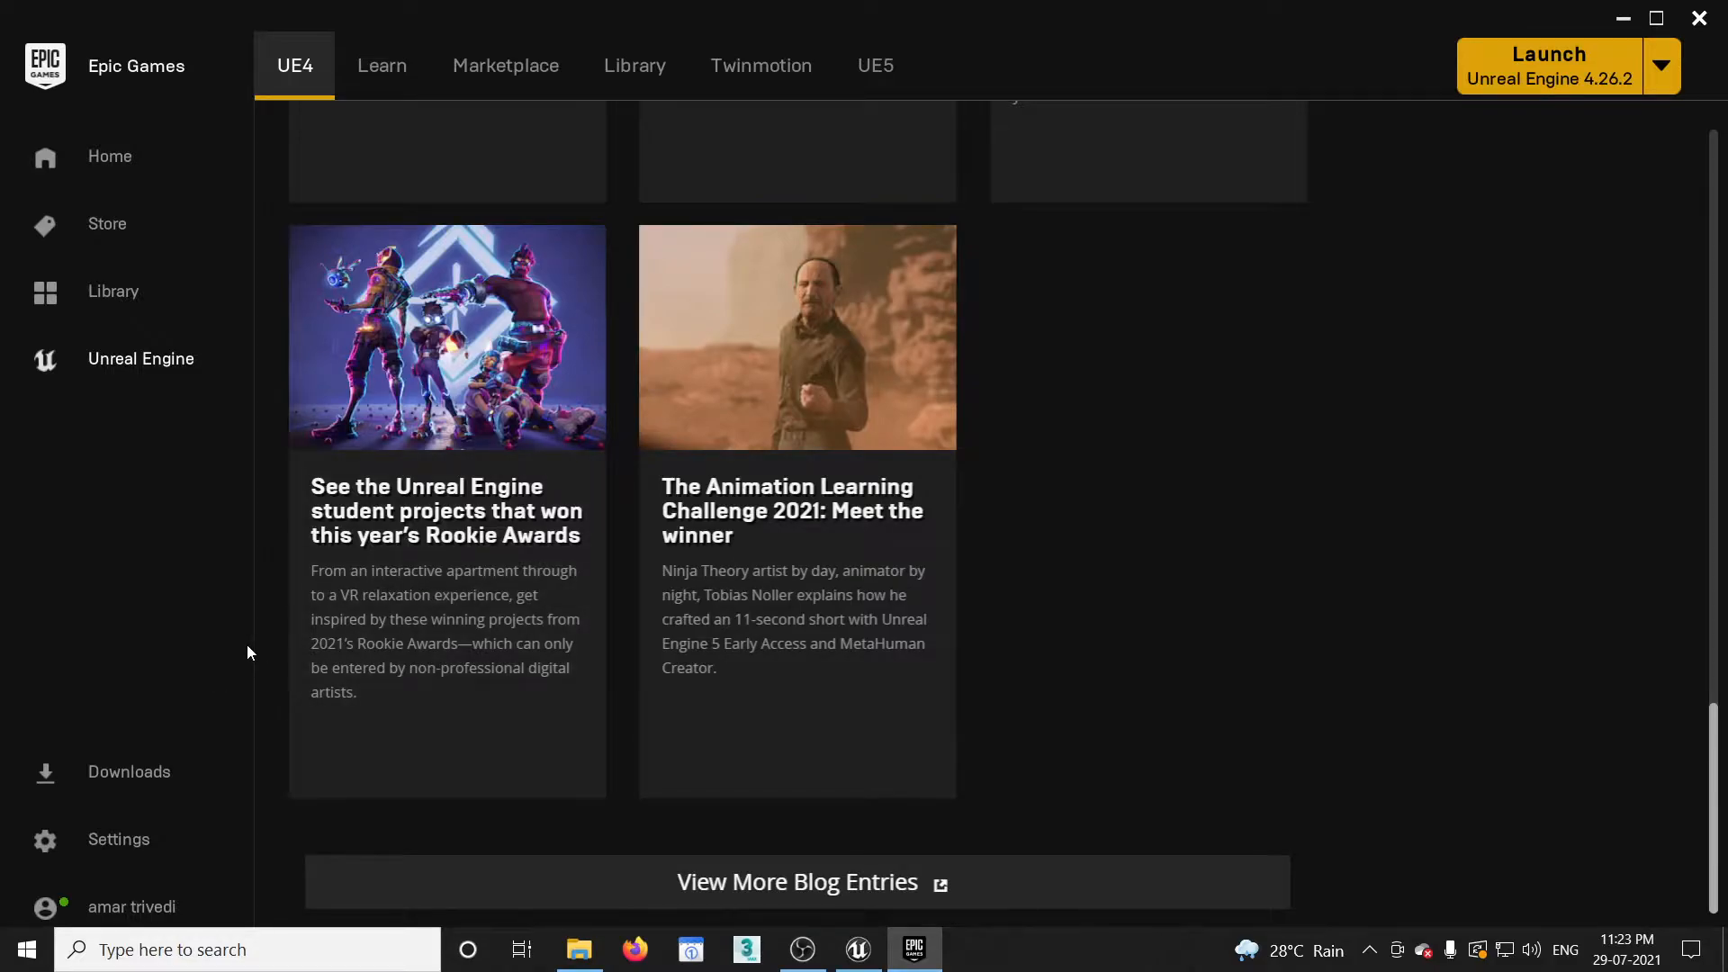
{"action": "scroll", "coordinate": [349, 605], "scroll_direction": "up", "scroll_amount": 4}
{"action": "scroll", "coordinate": [343, 600], "scroll_direction": "up", "scroll_amount": 3}
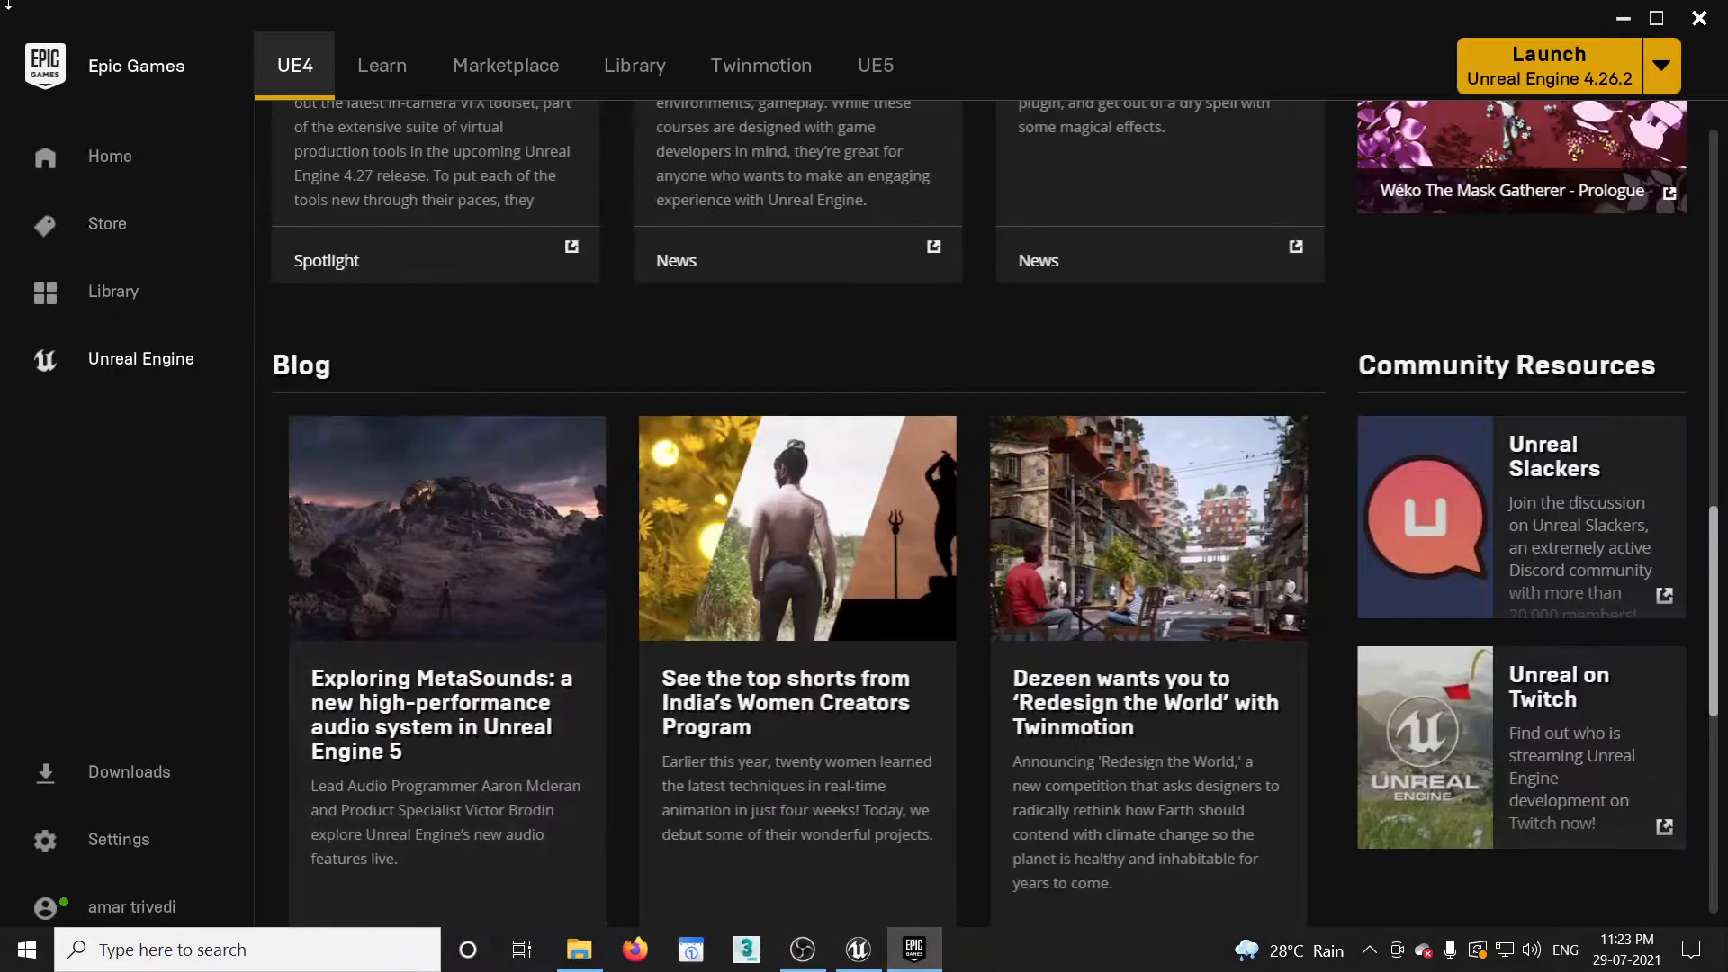
Open the Learn page and examine the quick start guides and the Engine Feature Samples.
{"action": "left_click", "coordinate": [389, 72]}
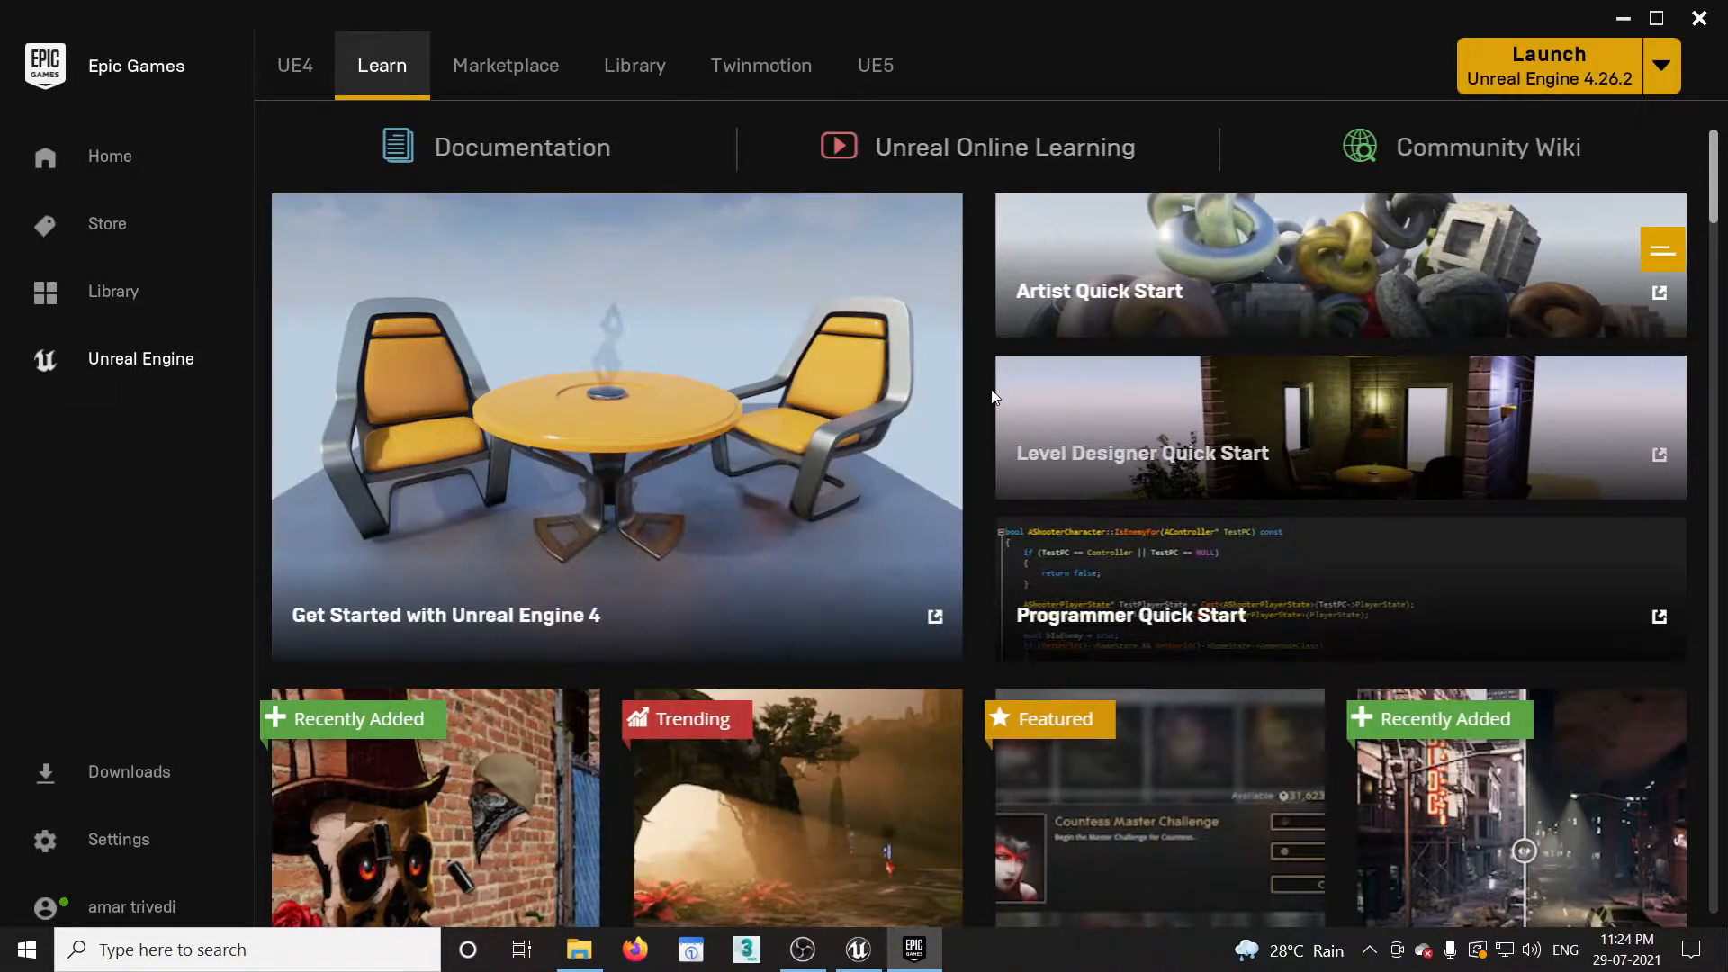
{"action": "scroll", "coordinate": [992, 391], "scroll_direction": "down", "scroll_amount": 5}
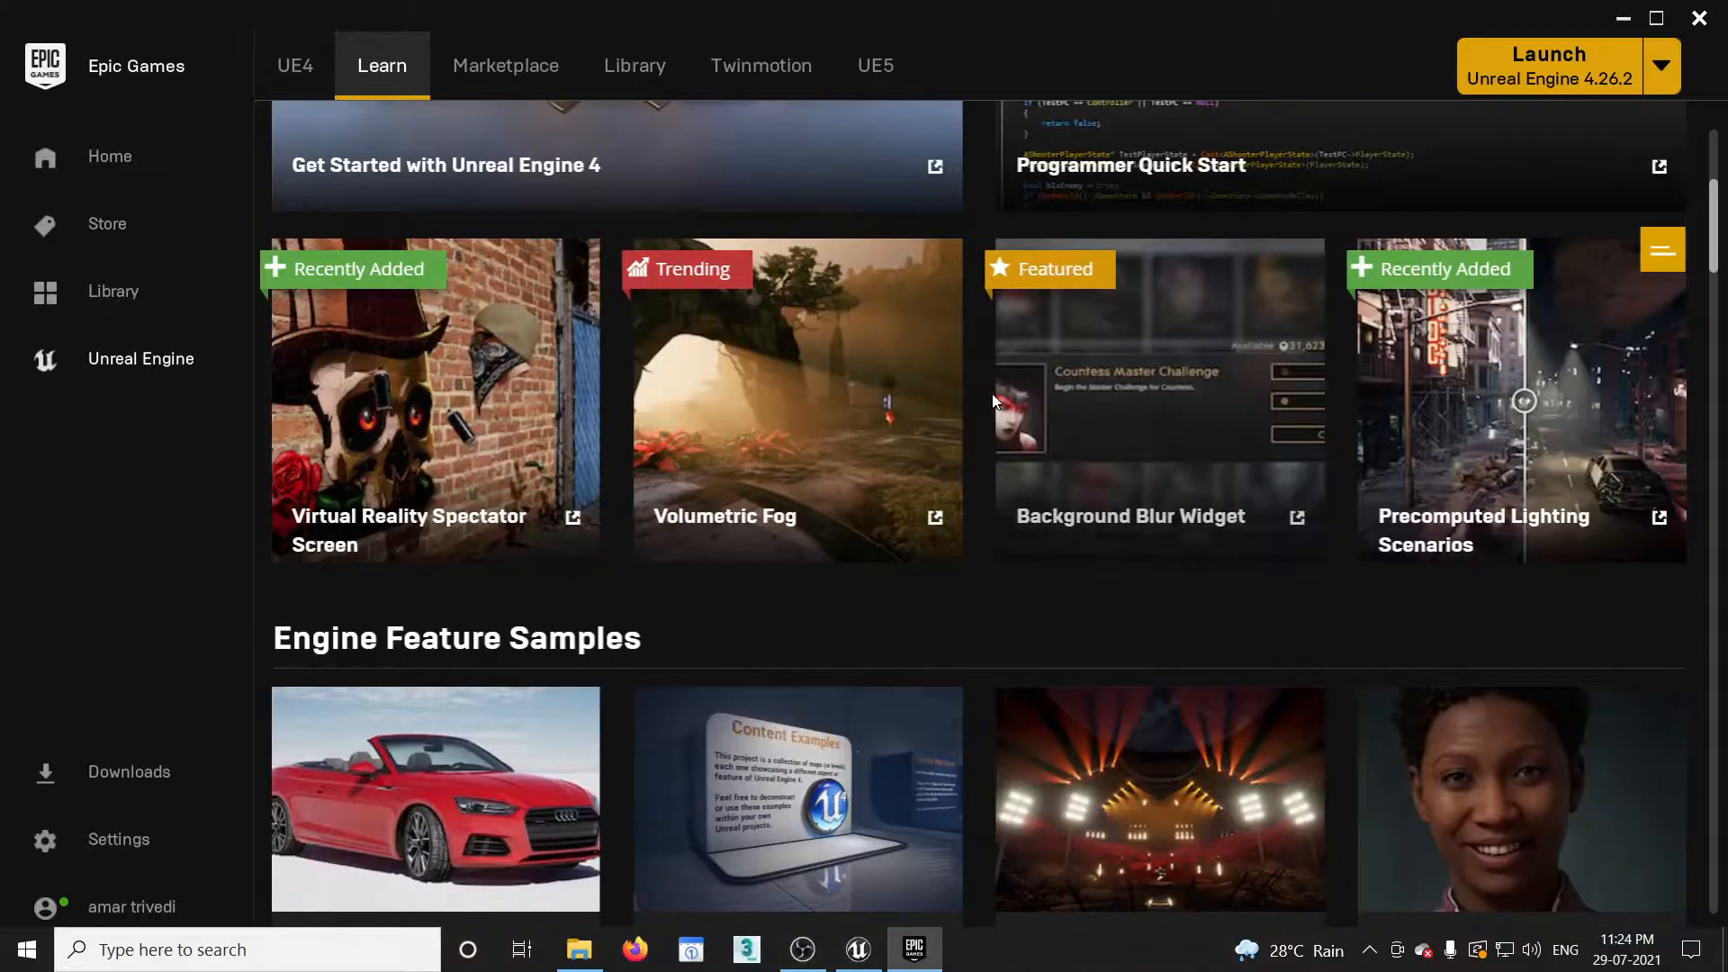
{"action": "scroll", "coordinate": [993, 395], "scroll_direction": "down", "scroll_amount": 9}
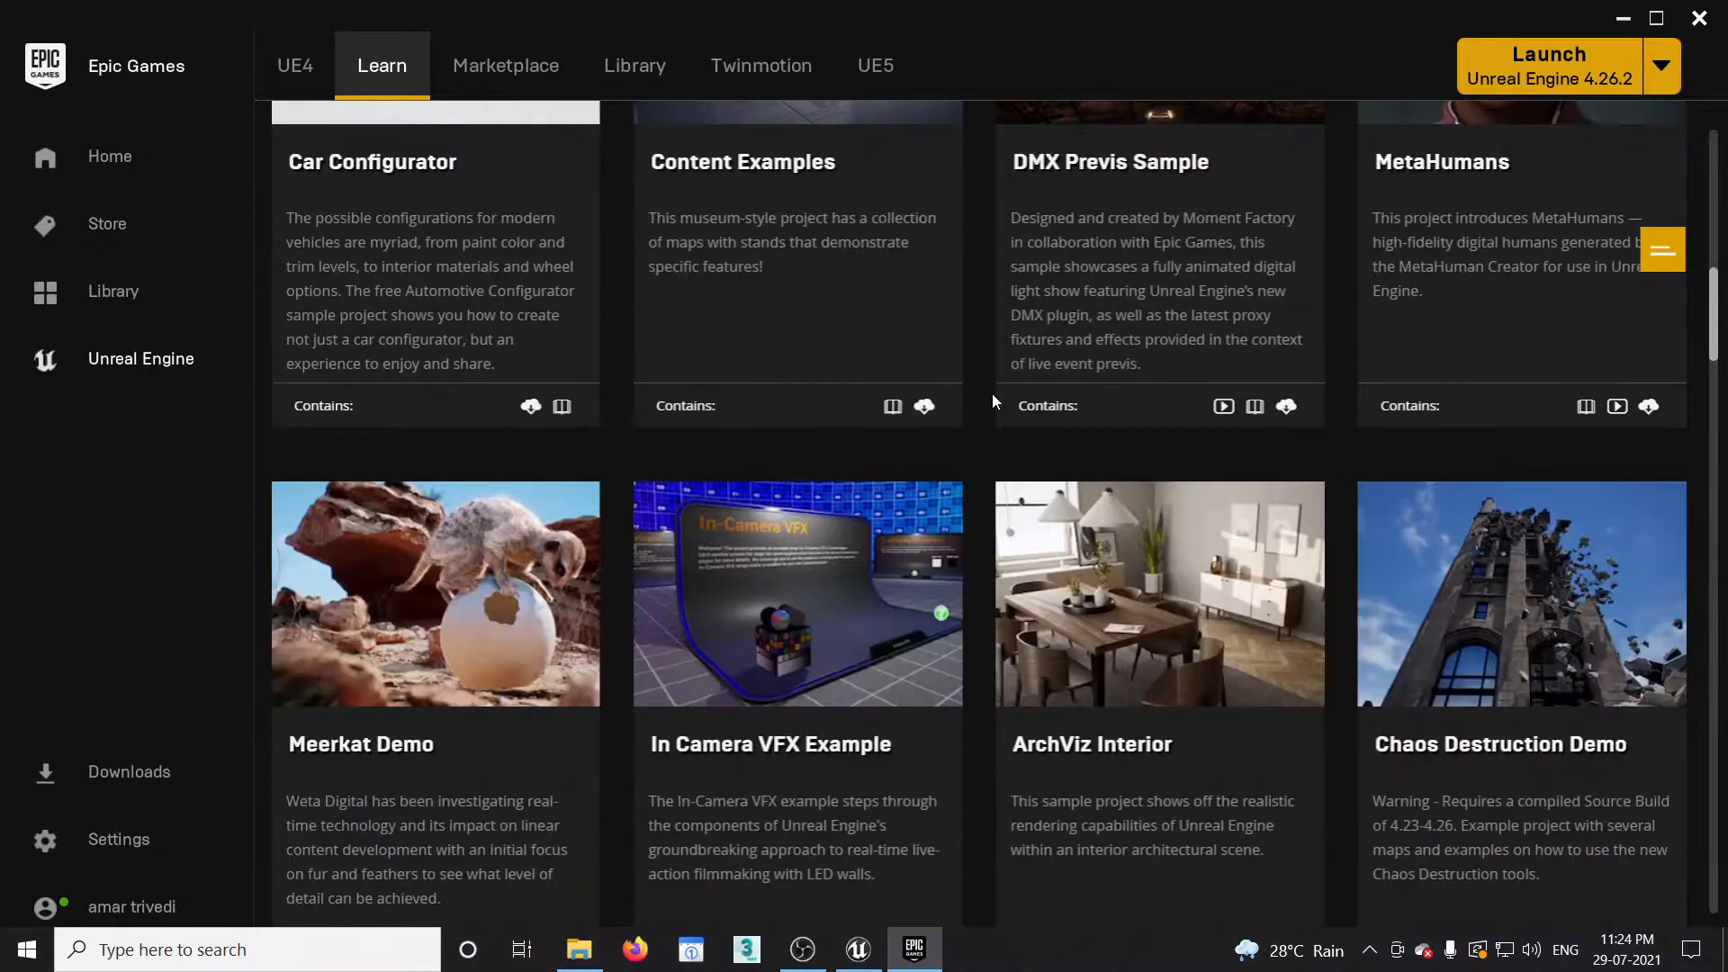
{"action": "scroll", "coordinate": [994, 401], "scroll_direction": "down", "scroll_amount": 1}
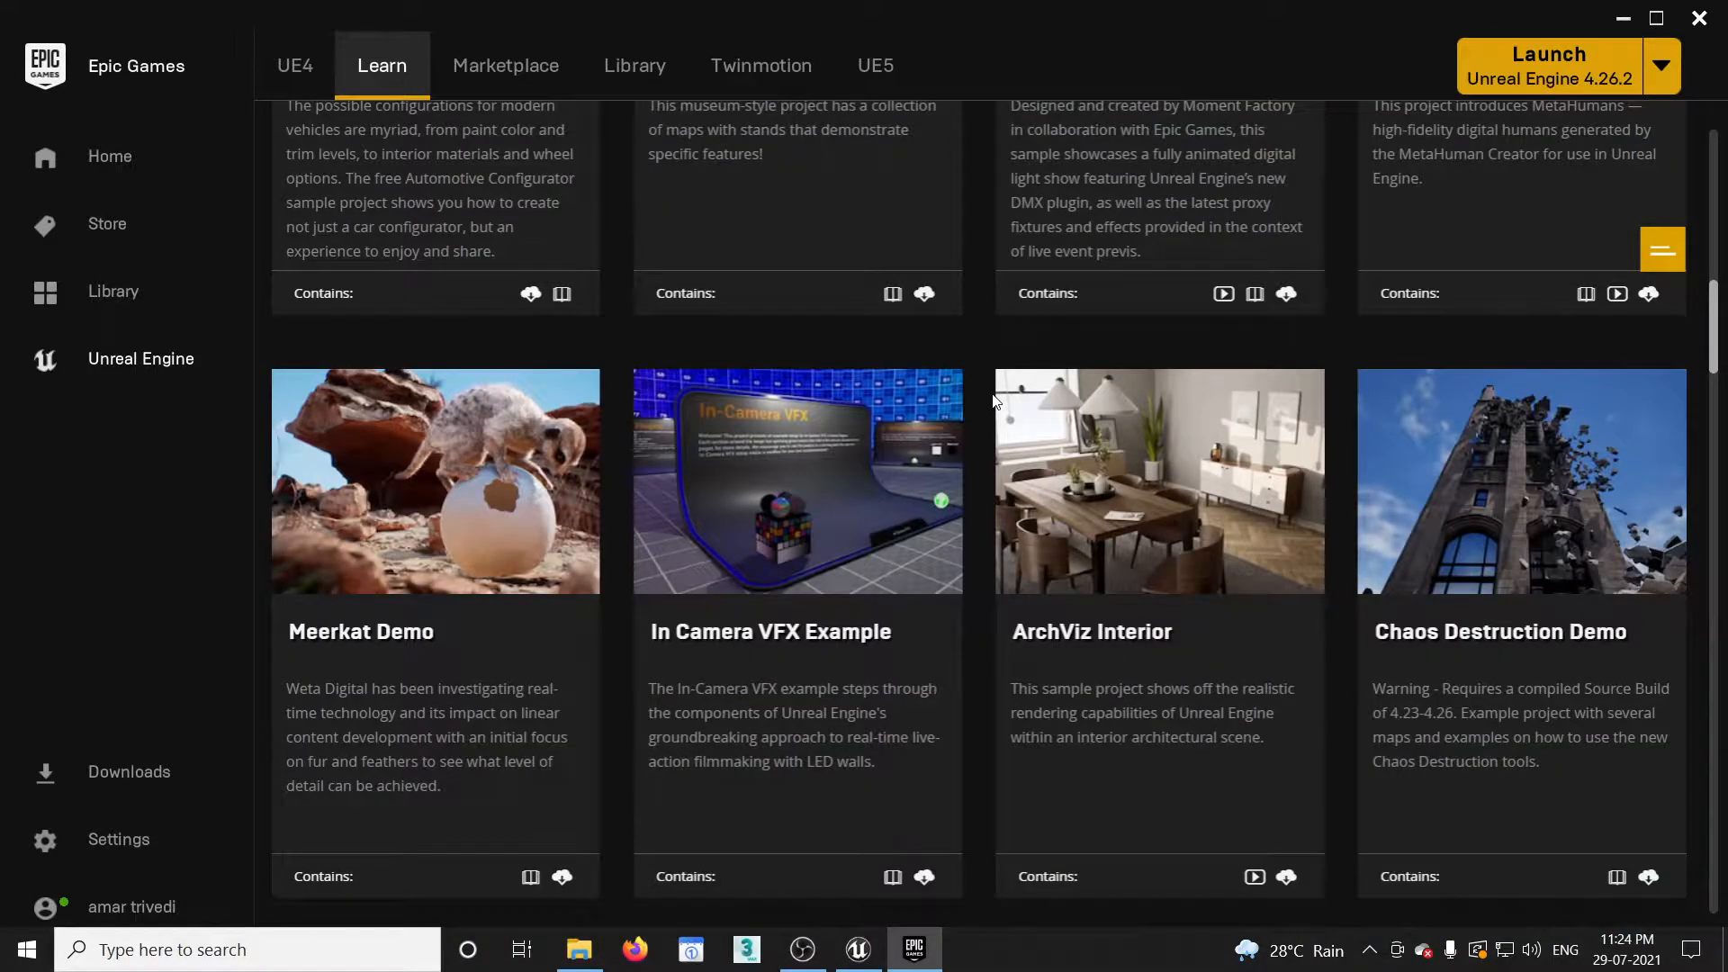
Open the Marketplace and examine the product categories available for browsing.
{"action": "left_click", "coordinate": [483, 84]}
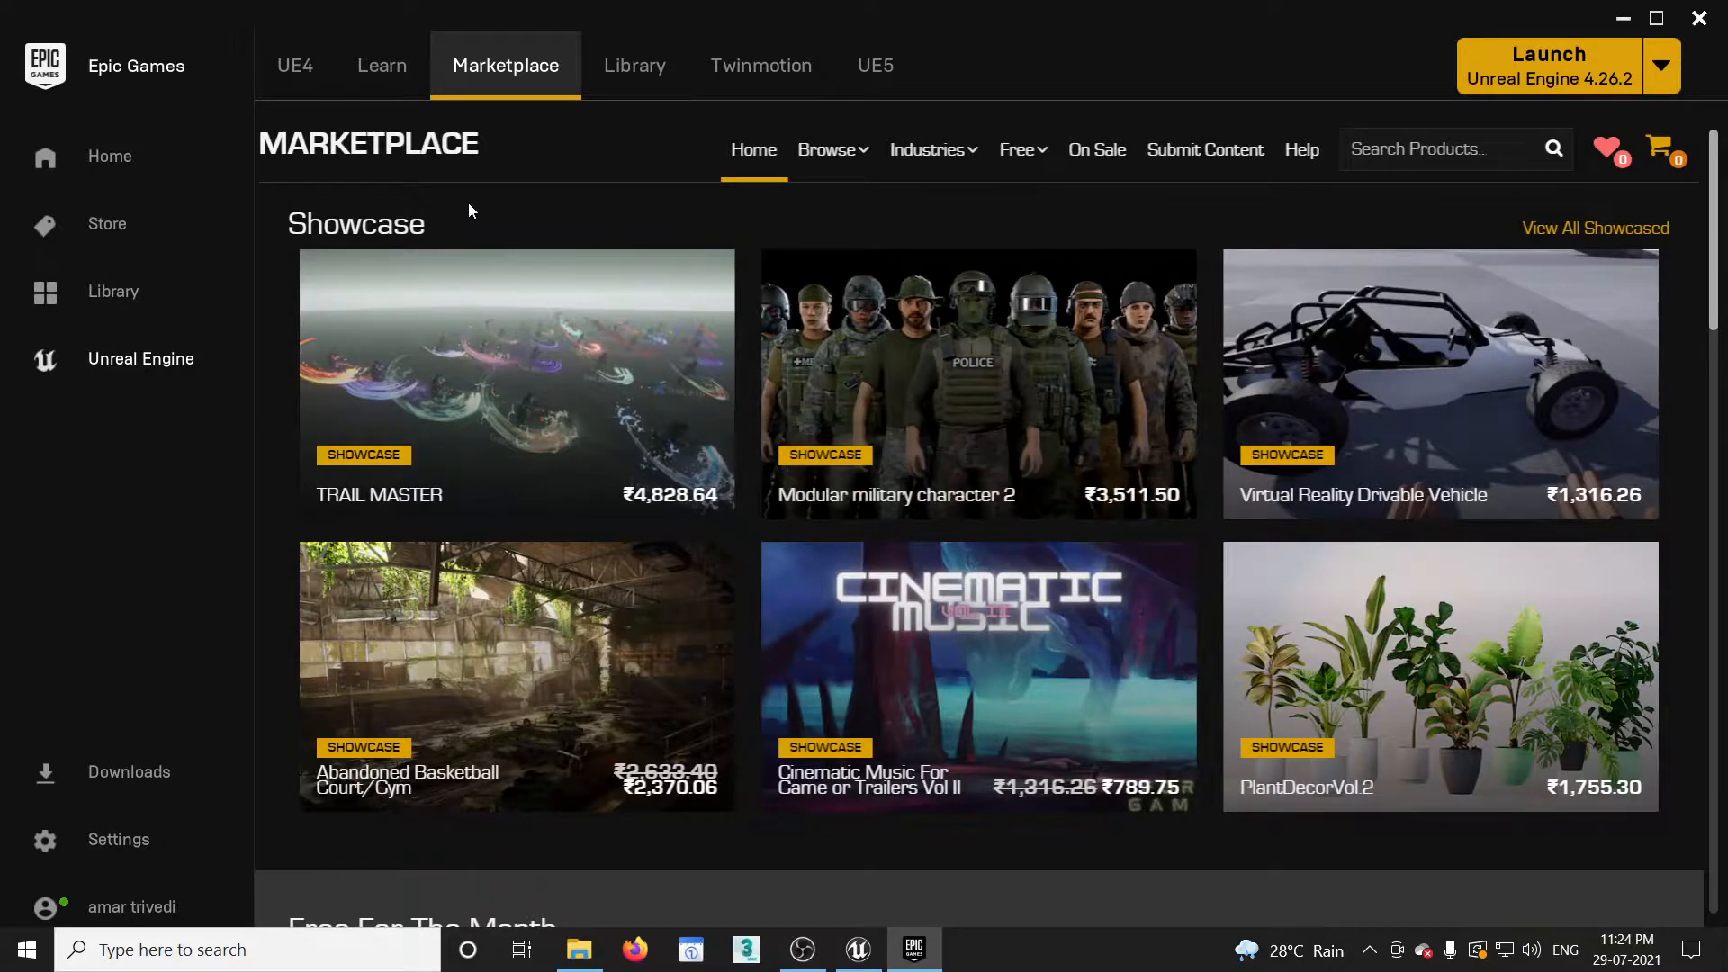
{"action": "mouse_move", "coordinate": [995, 133]}
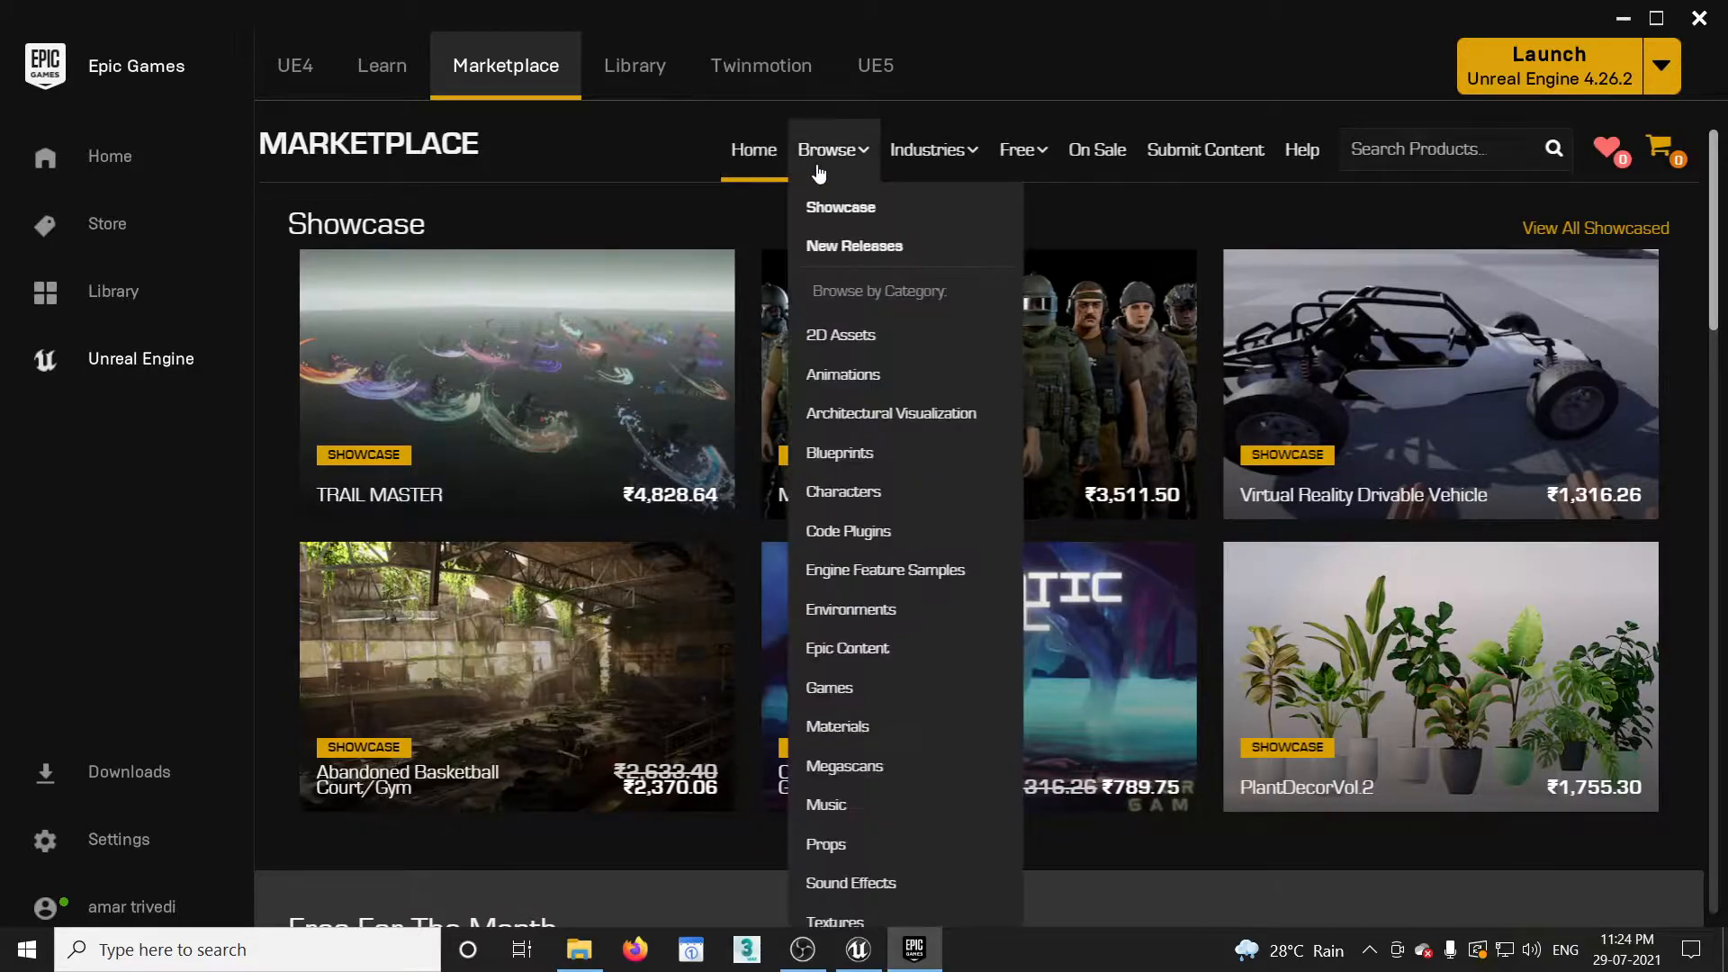
{"action": "mouse_move", "coordinate": [865, 164]}
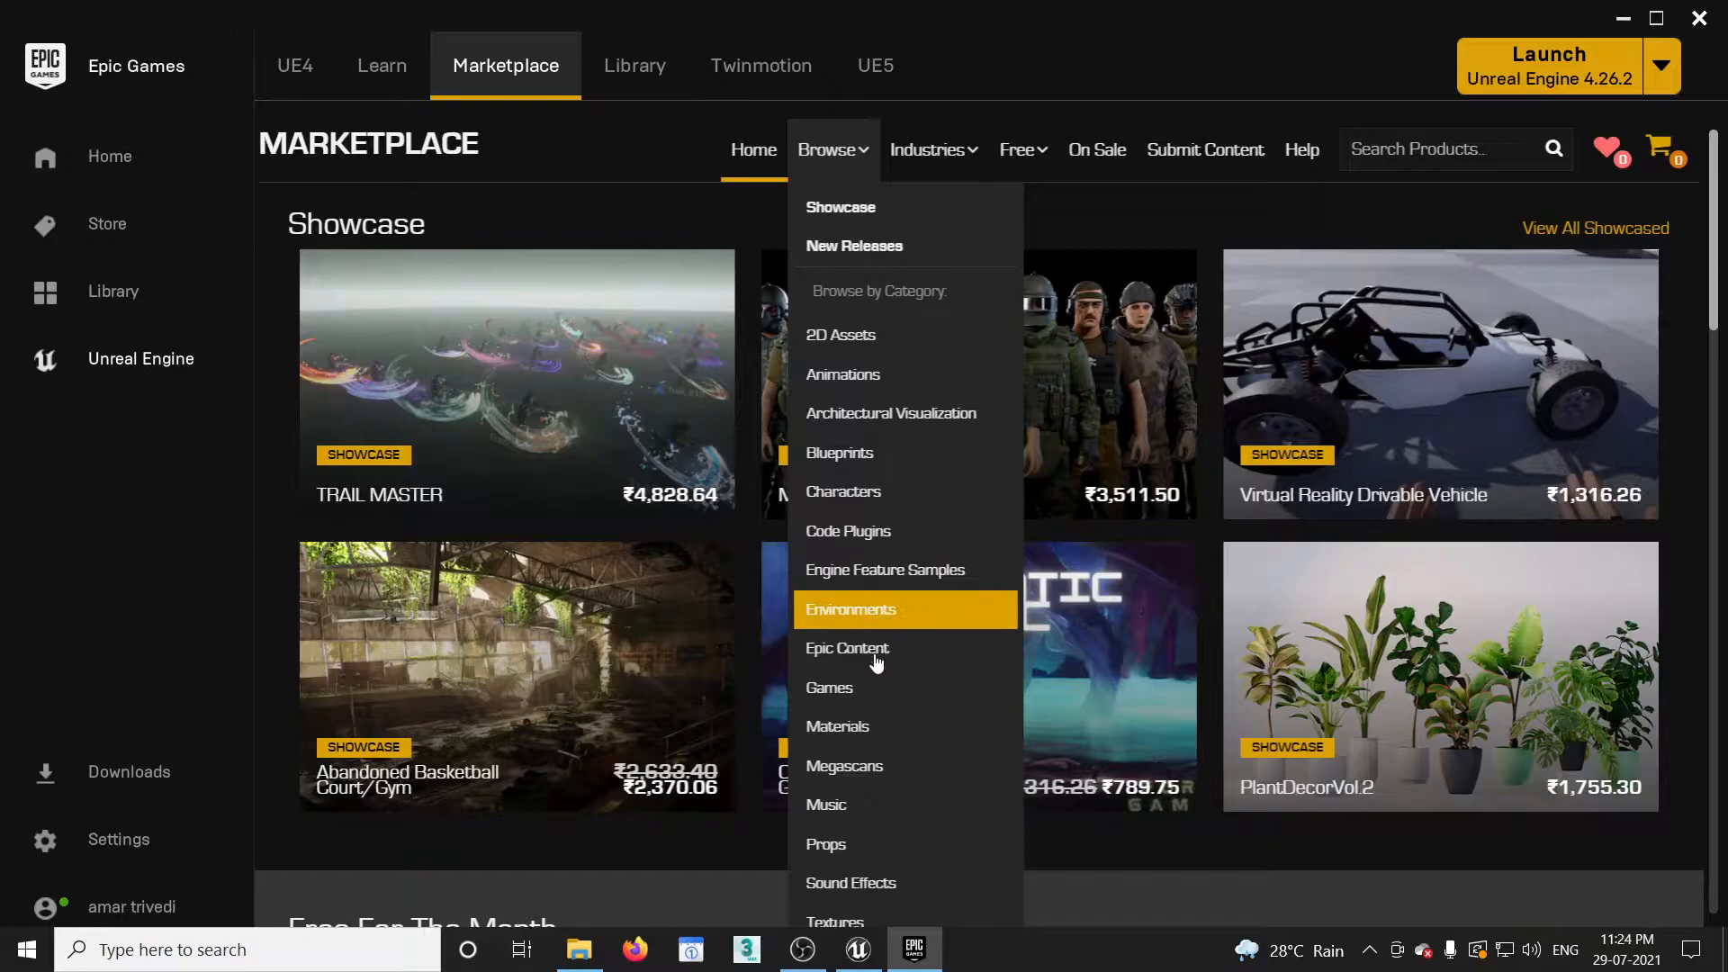
{"action": "scroll", "coordinate": [918, 805], "scroll_direction": "down", "scroll_amount": 5}
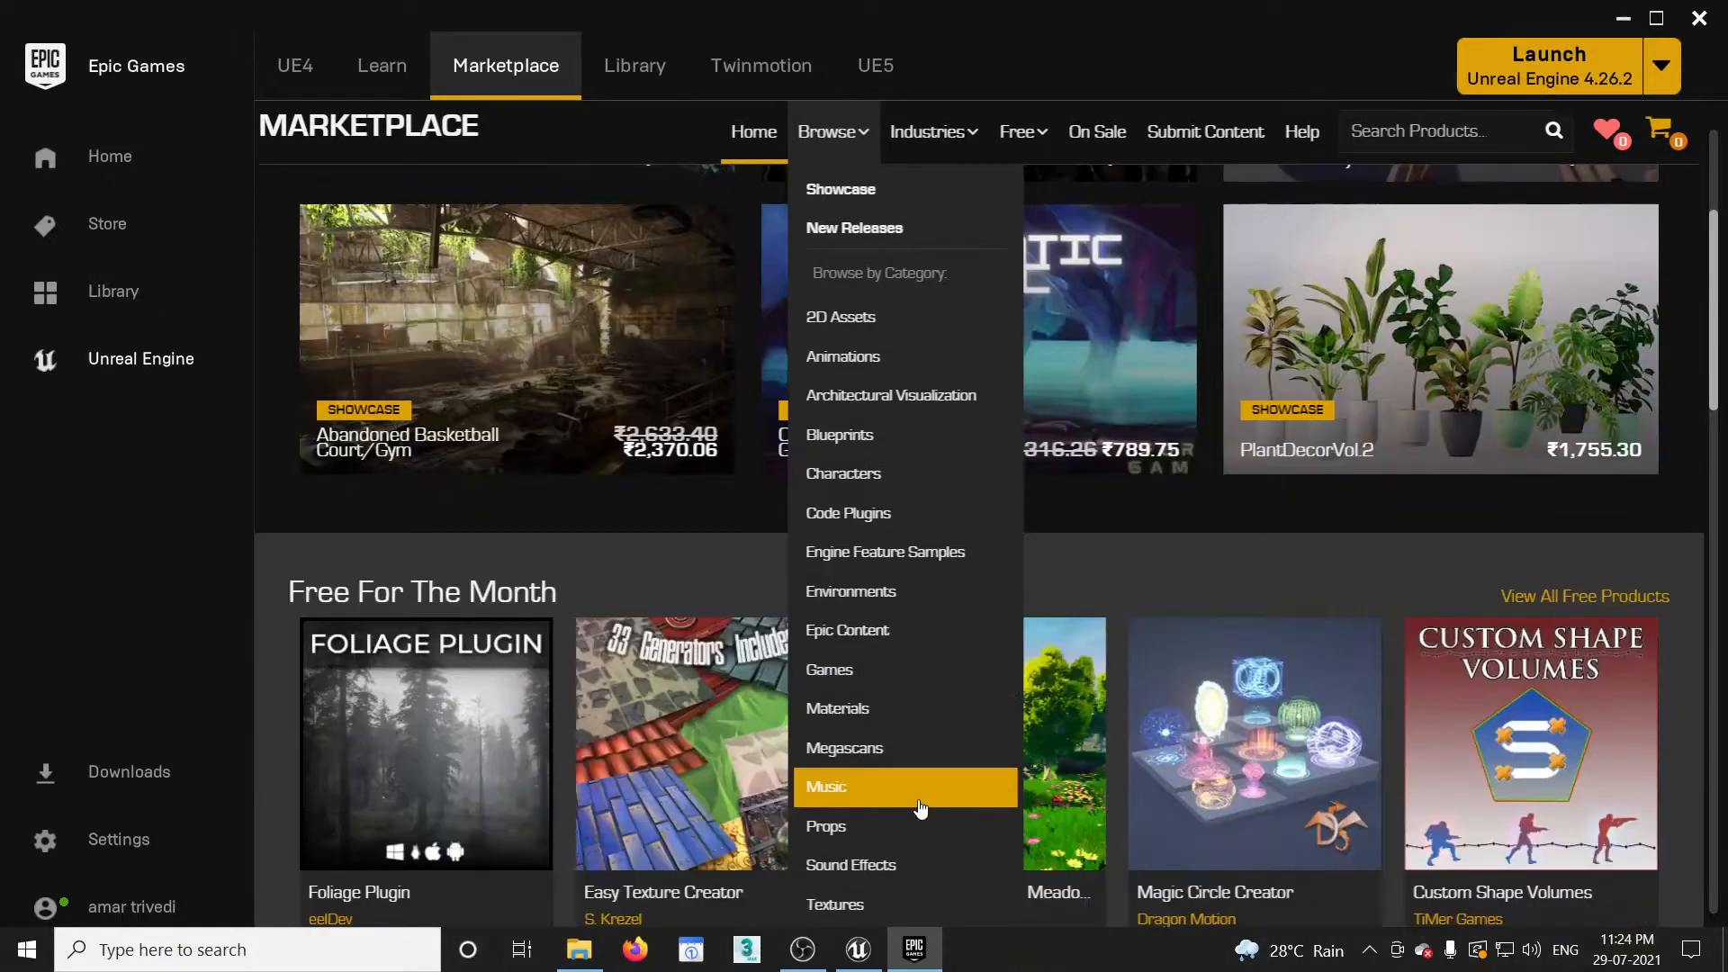
{"action": "scroll", "coordinate": [920, 807], "scroll_direction": "up", "scroll_amount": 3}
{"action": "scroll", "coordinate": [999, 412], "scroll_direction": "up", "scroll_amount": 2}
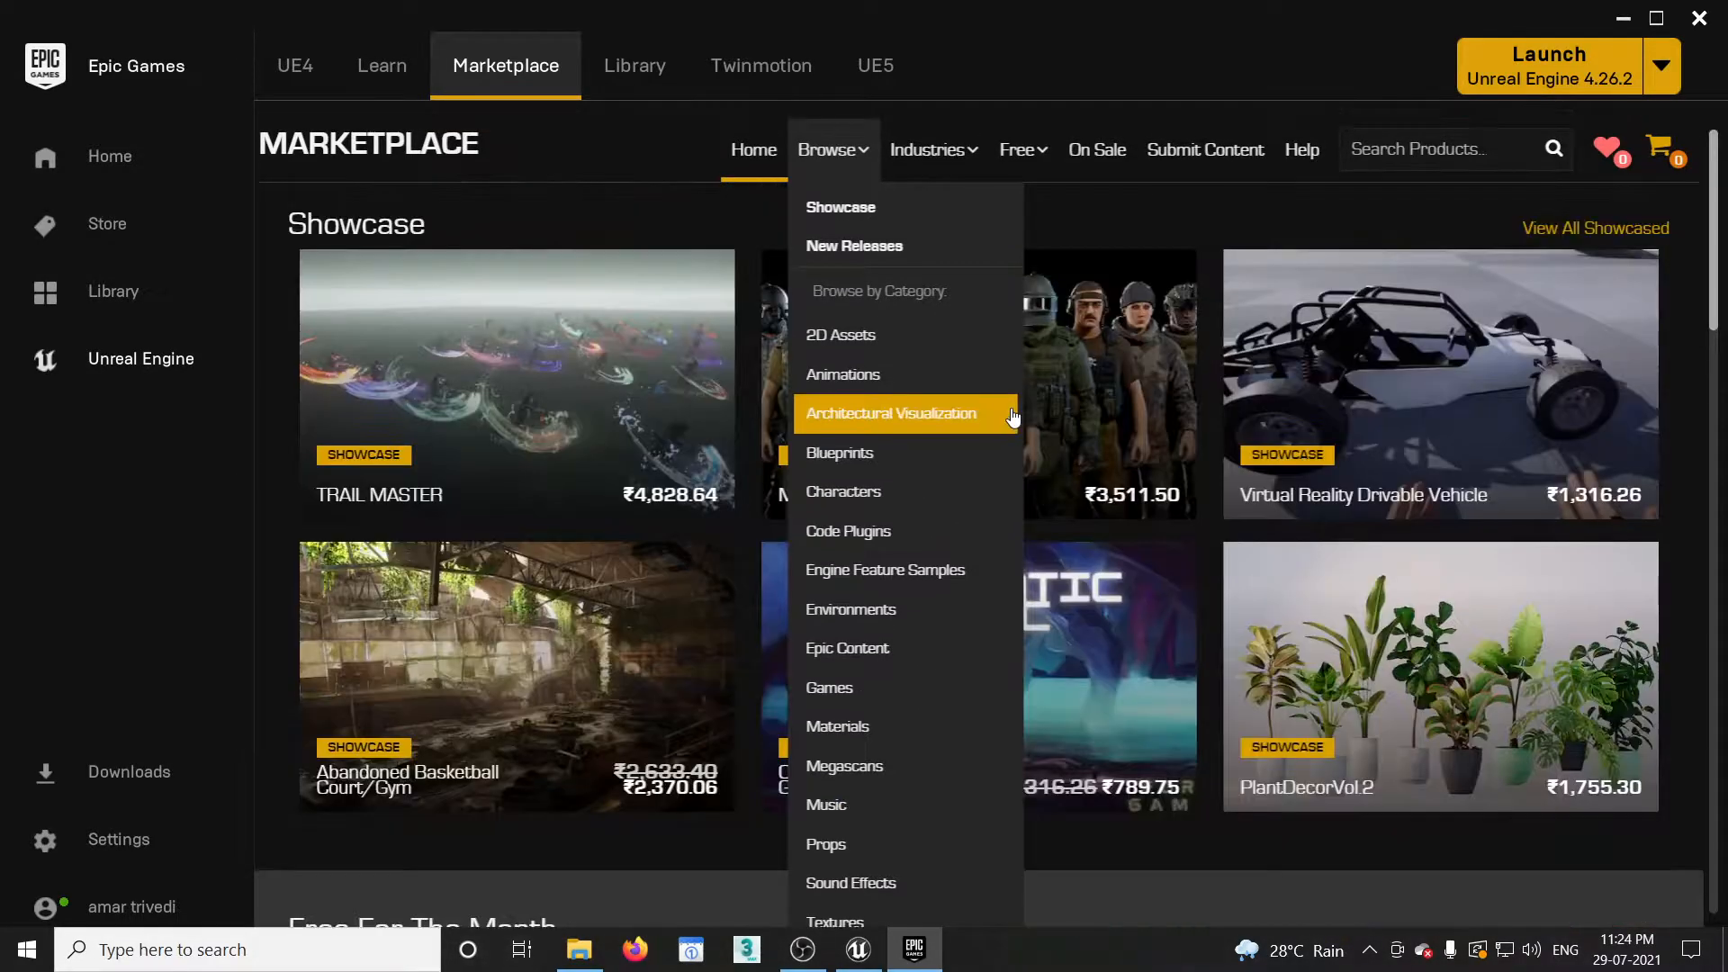
Browse the Marketplace products for the Architecture industry and show the free products.
{"action": "mouse_move", "coordinate": [964, 173]}
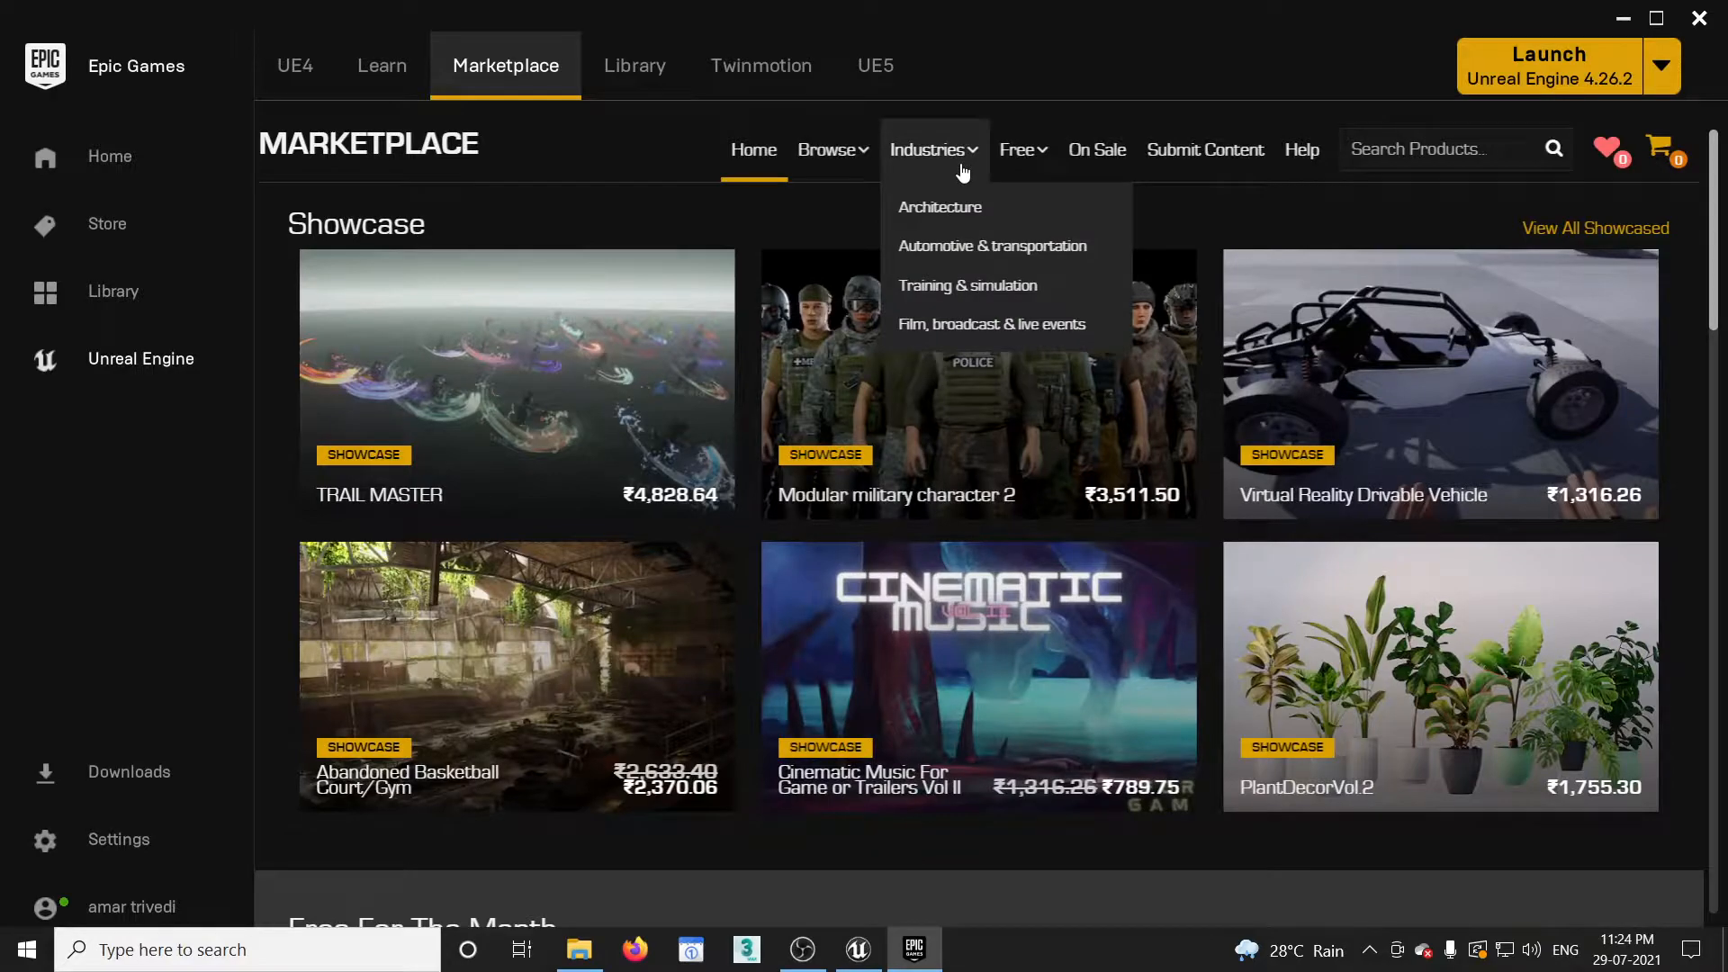
{"action": "left_click", "coordinate": [952, 203]}
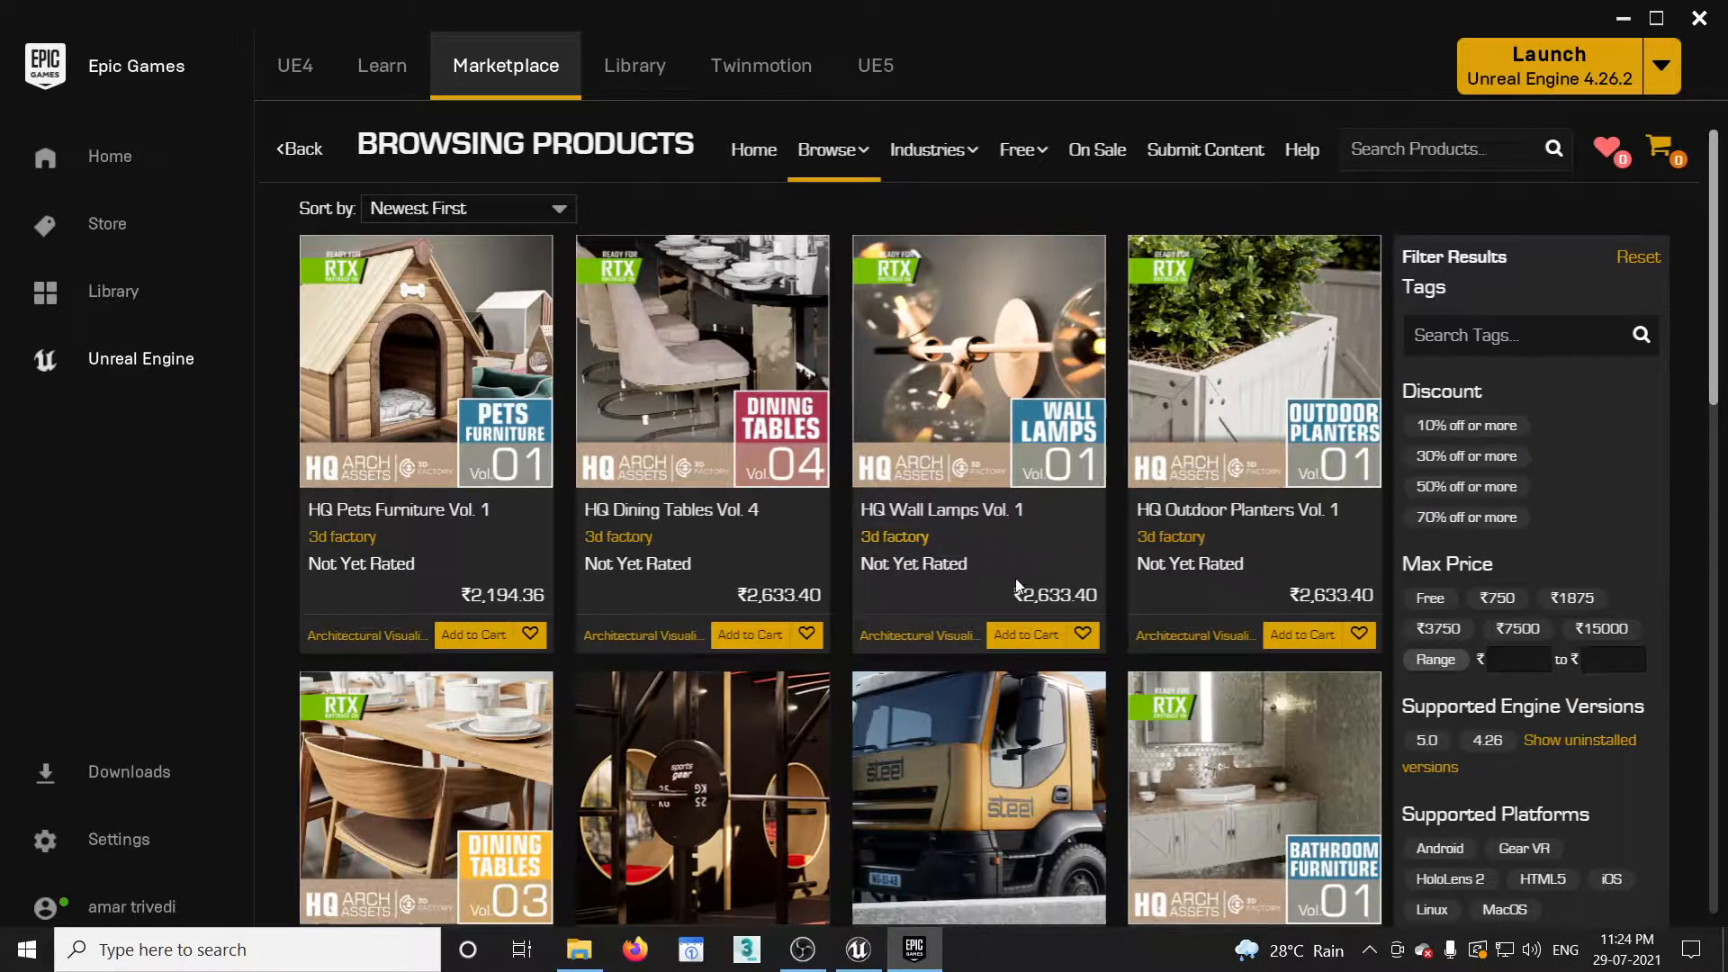
{"action": "scroll", "coordinate": [1053, 589], "scroll_direction": "down", "scroll_amount": 10}
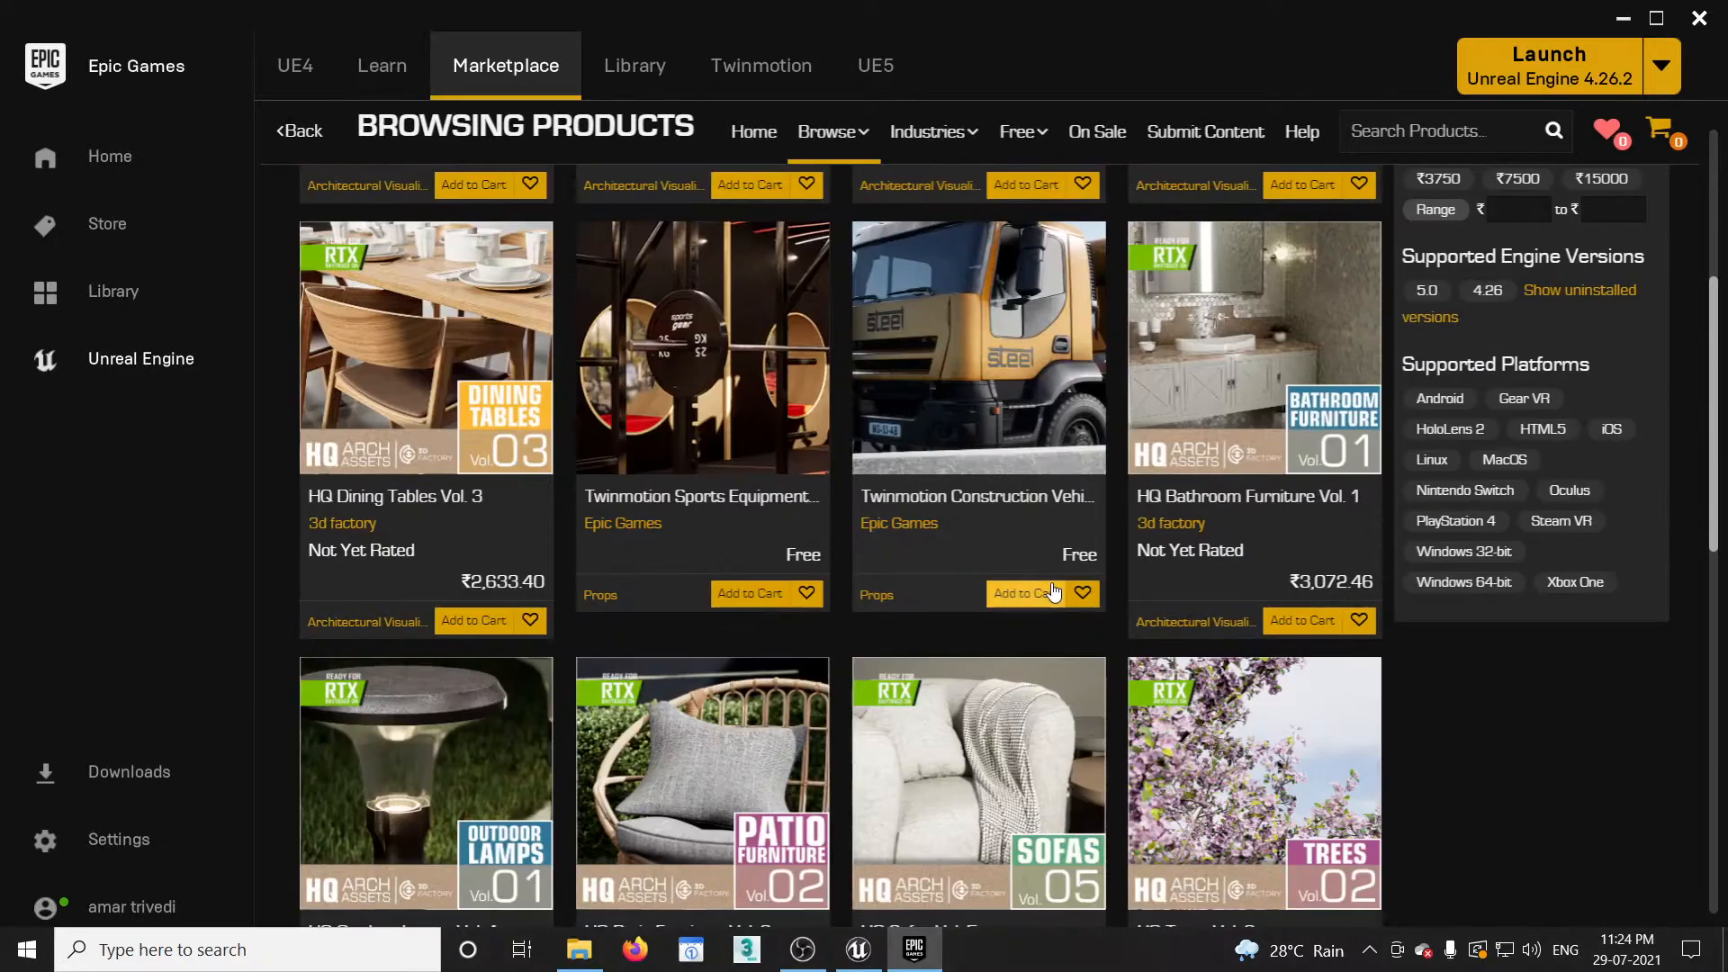
{"action": "scroll", "coordinate": [1054, 591], "scroll_direction": "up", "scroll_amount": 10}
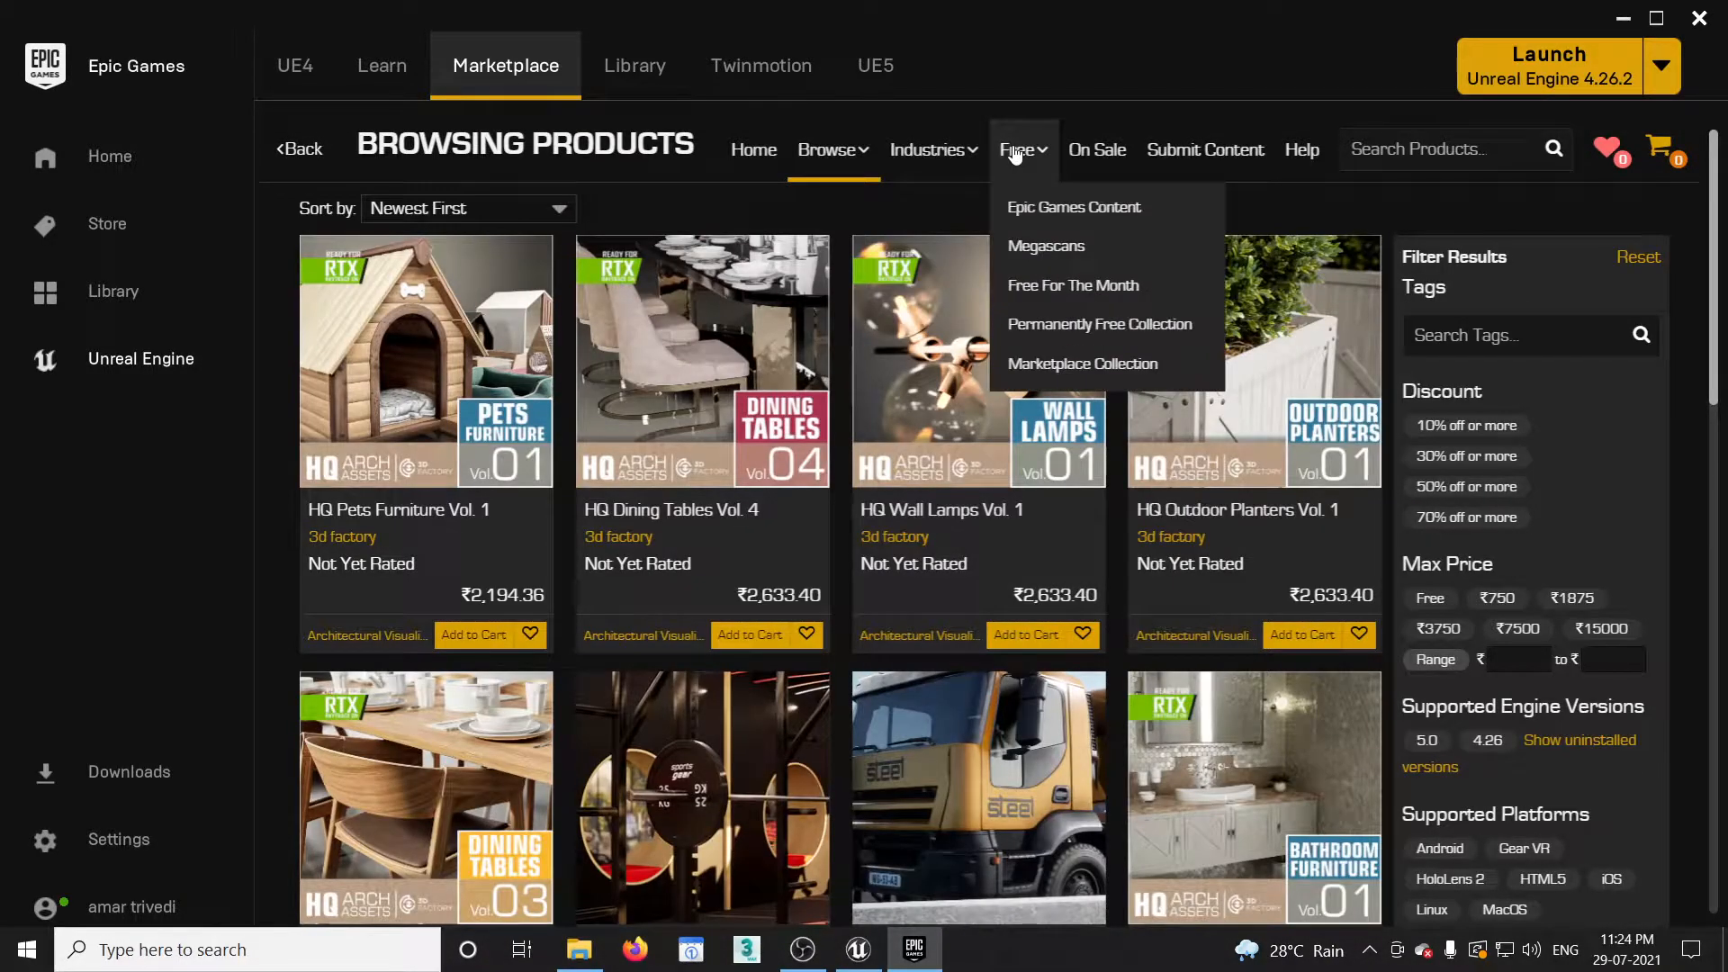
{"action": "left_click", "coordinate": [1015, 151]}
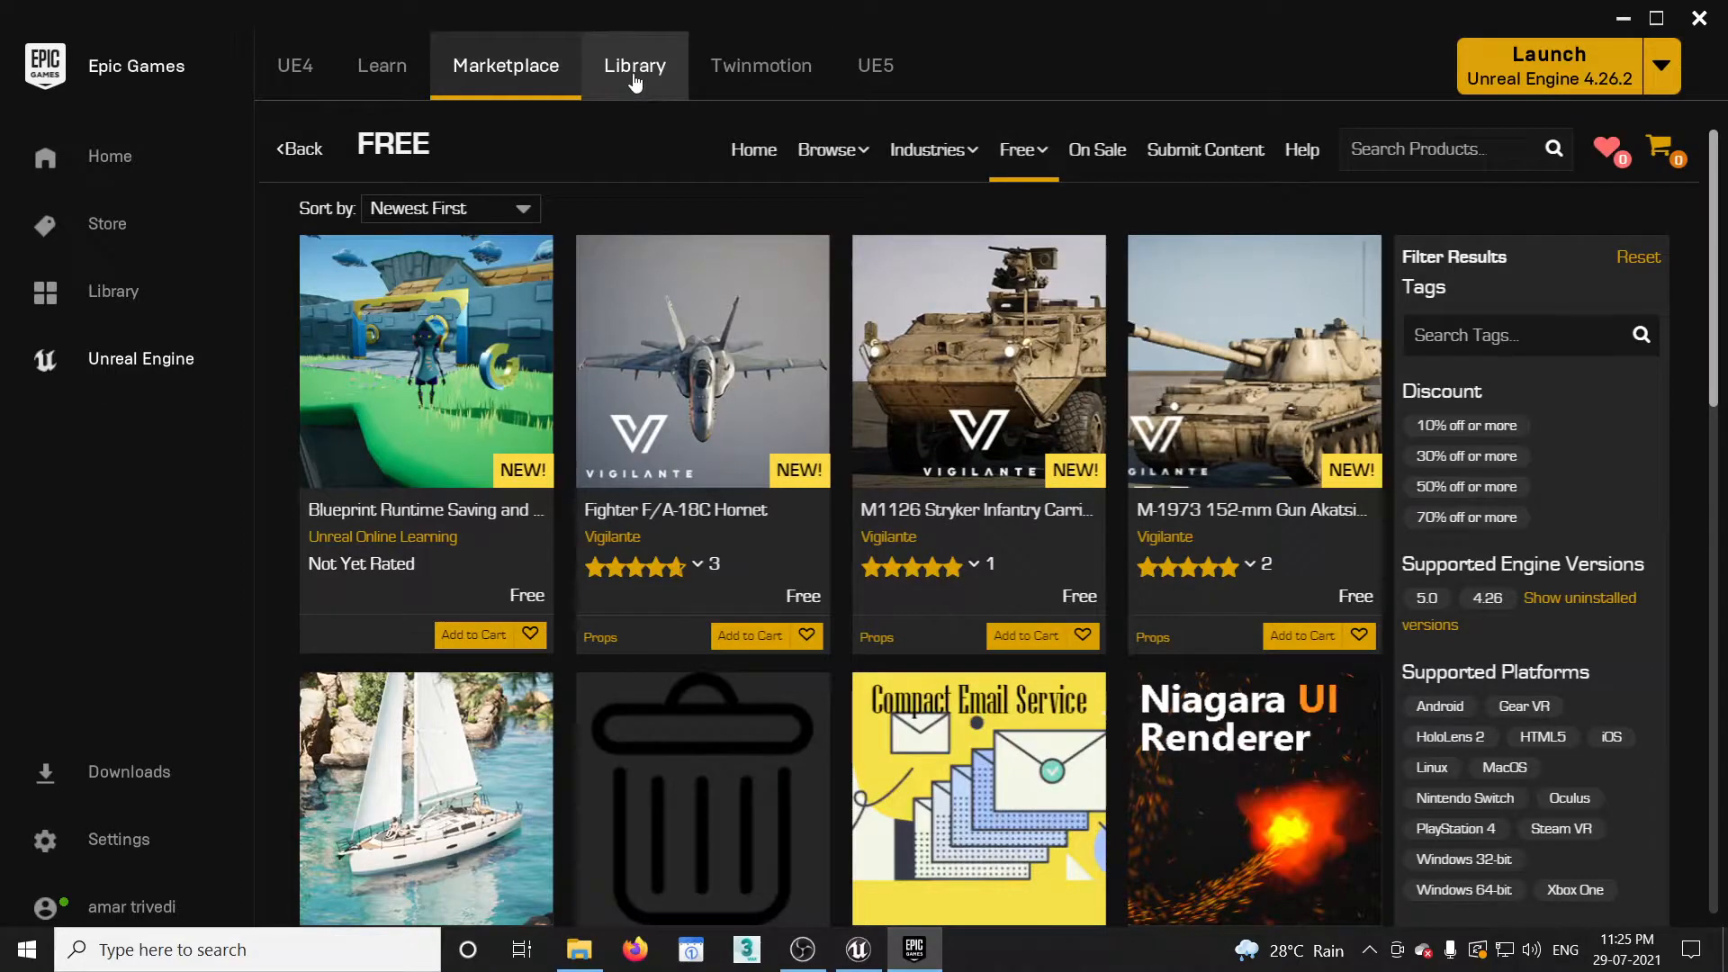
In the Unreal Engine library, add an engine version slot to check which versions can be installed, and remove the slot.
{"action": "left_click", "coordinate": [634, 79]}
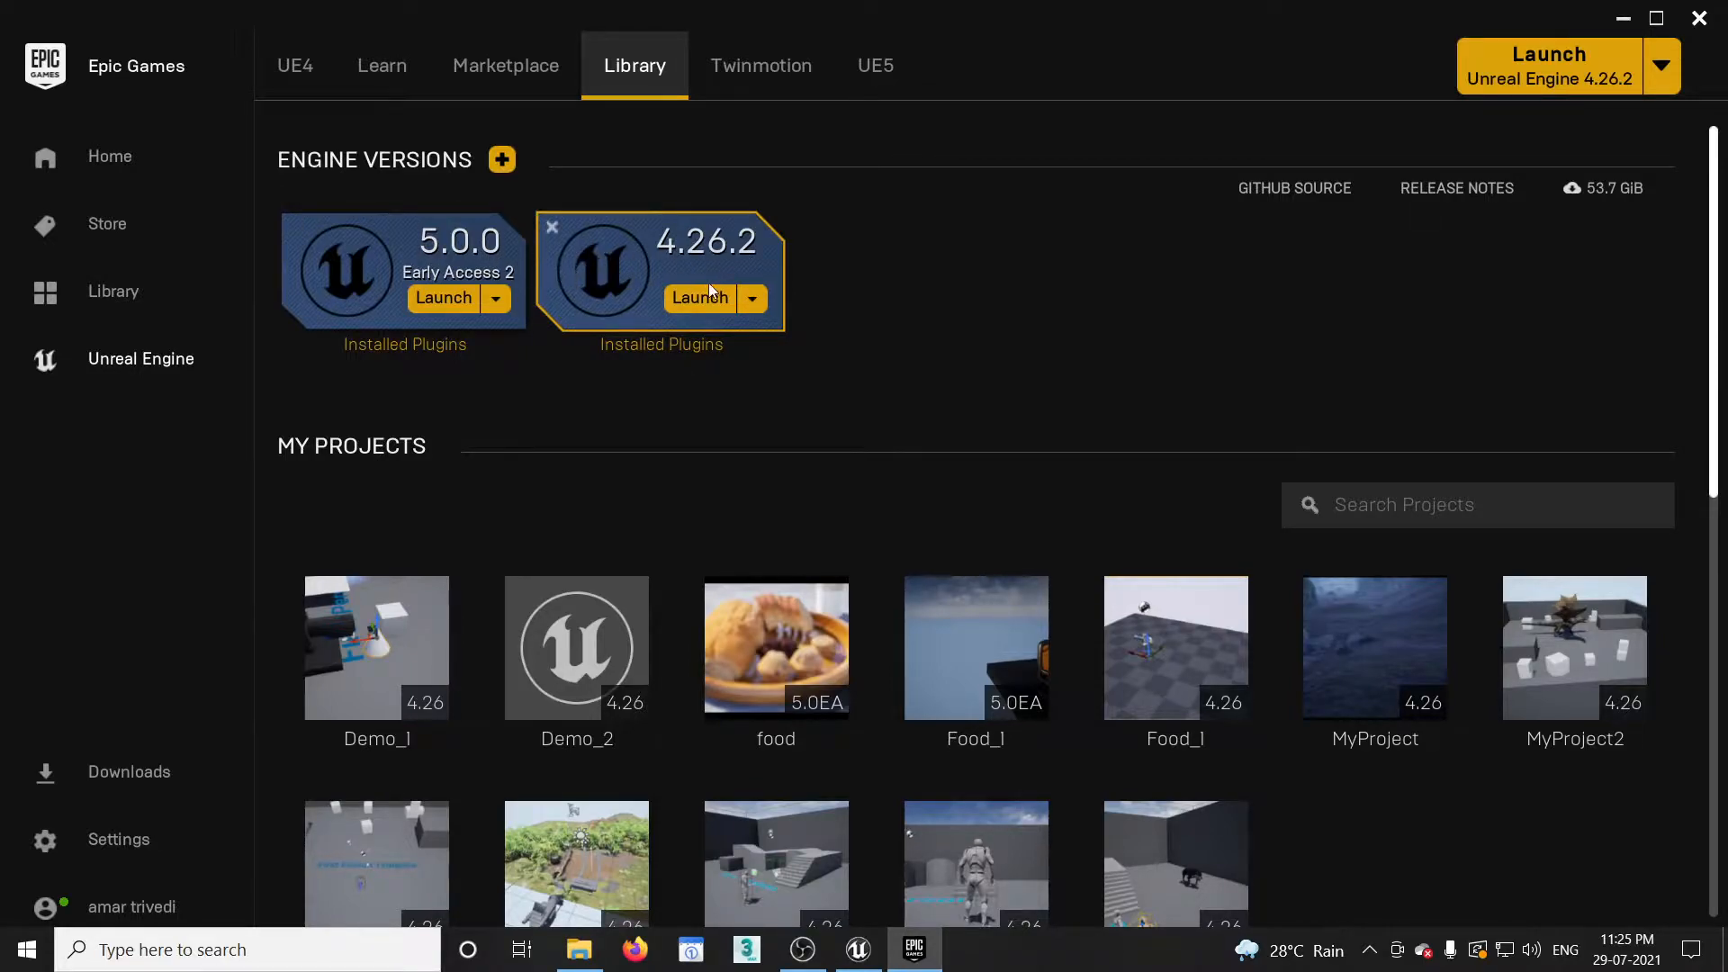
{"action": "left_click", "coordinate": [498, 162]}
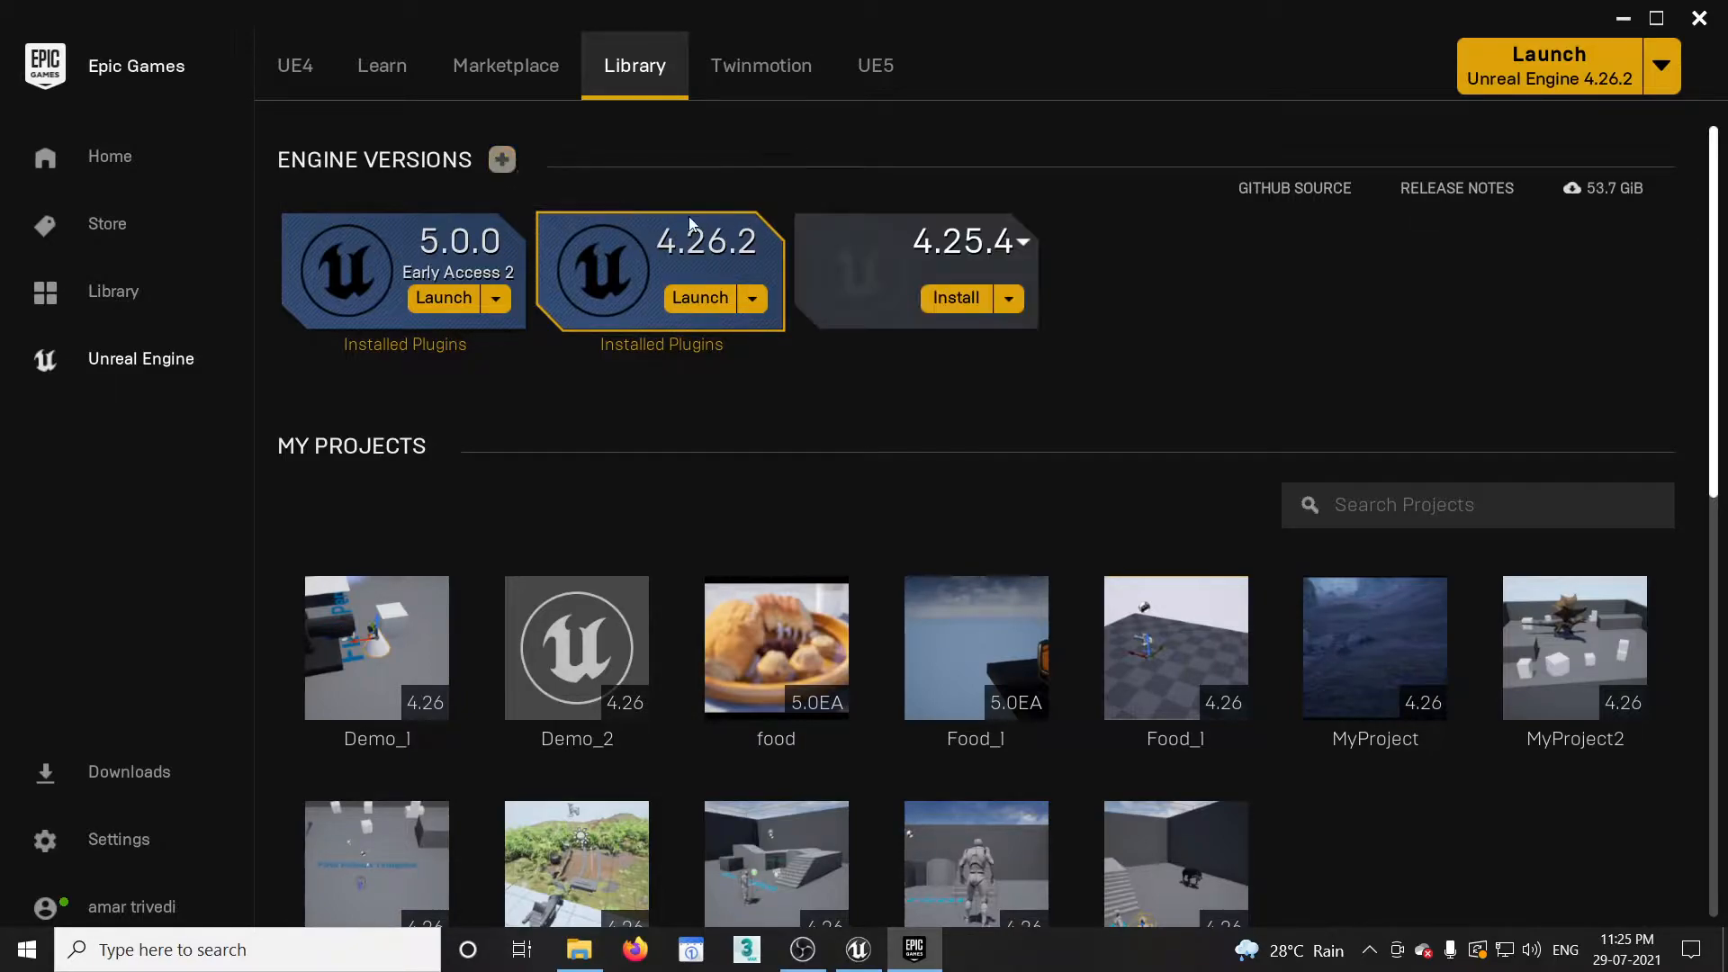
{"action": "left_click", "coordinate": [1028, 245]}
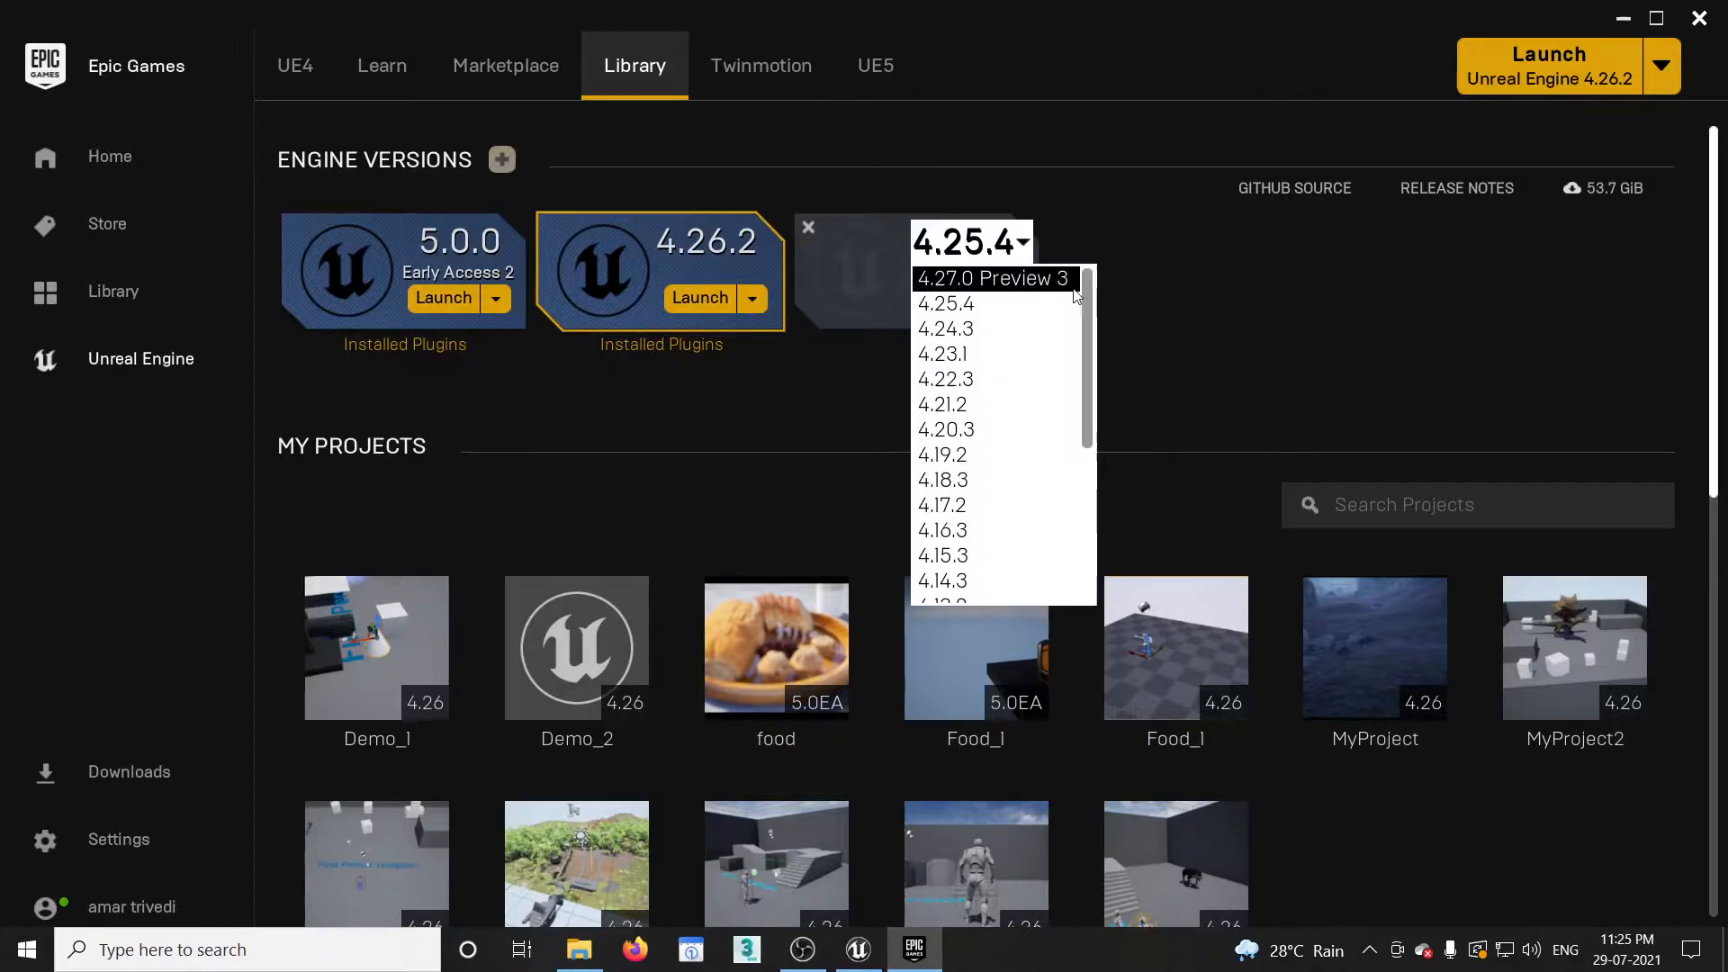
{"action": "mouse_move", "coordinate": [1087, 299]}
{"action": "left_mouse_down"}
{"action": "mouse_move", "coordinate": [1086, 481]}
{"action": "mouse_move", "coordinate": [1087, 268]}
{"action": "left_mouse_up"}
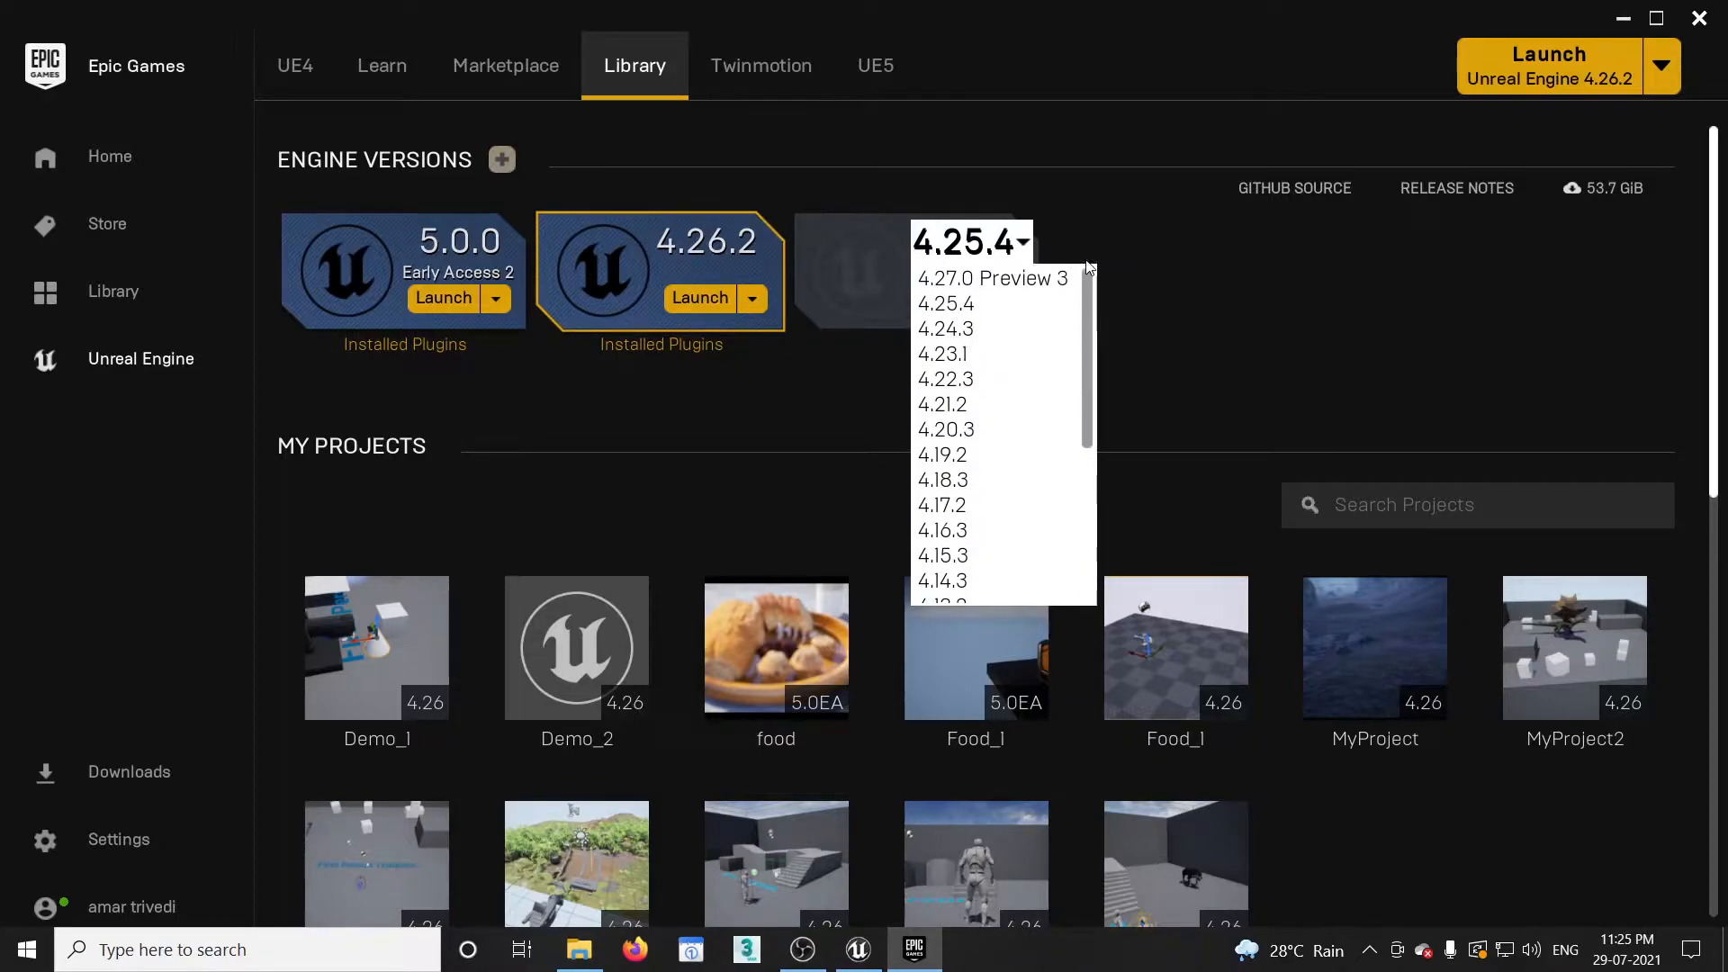
{"action": "left_click", "coordinate": [816, 225]}
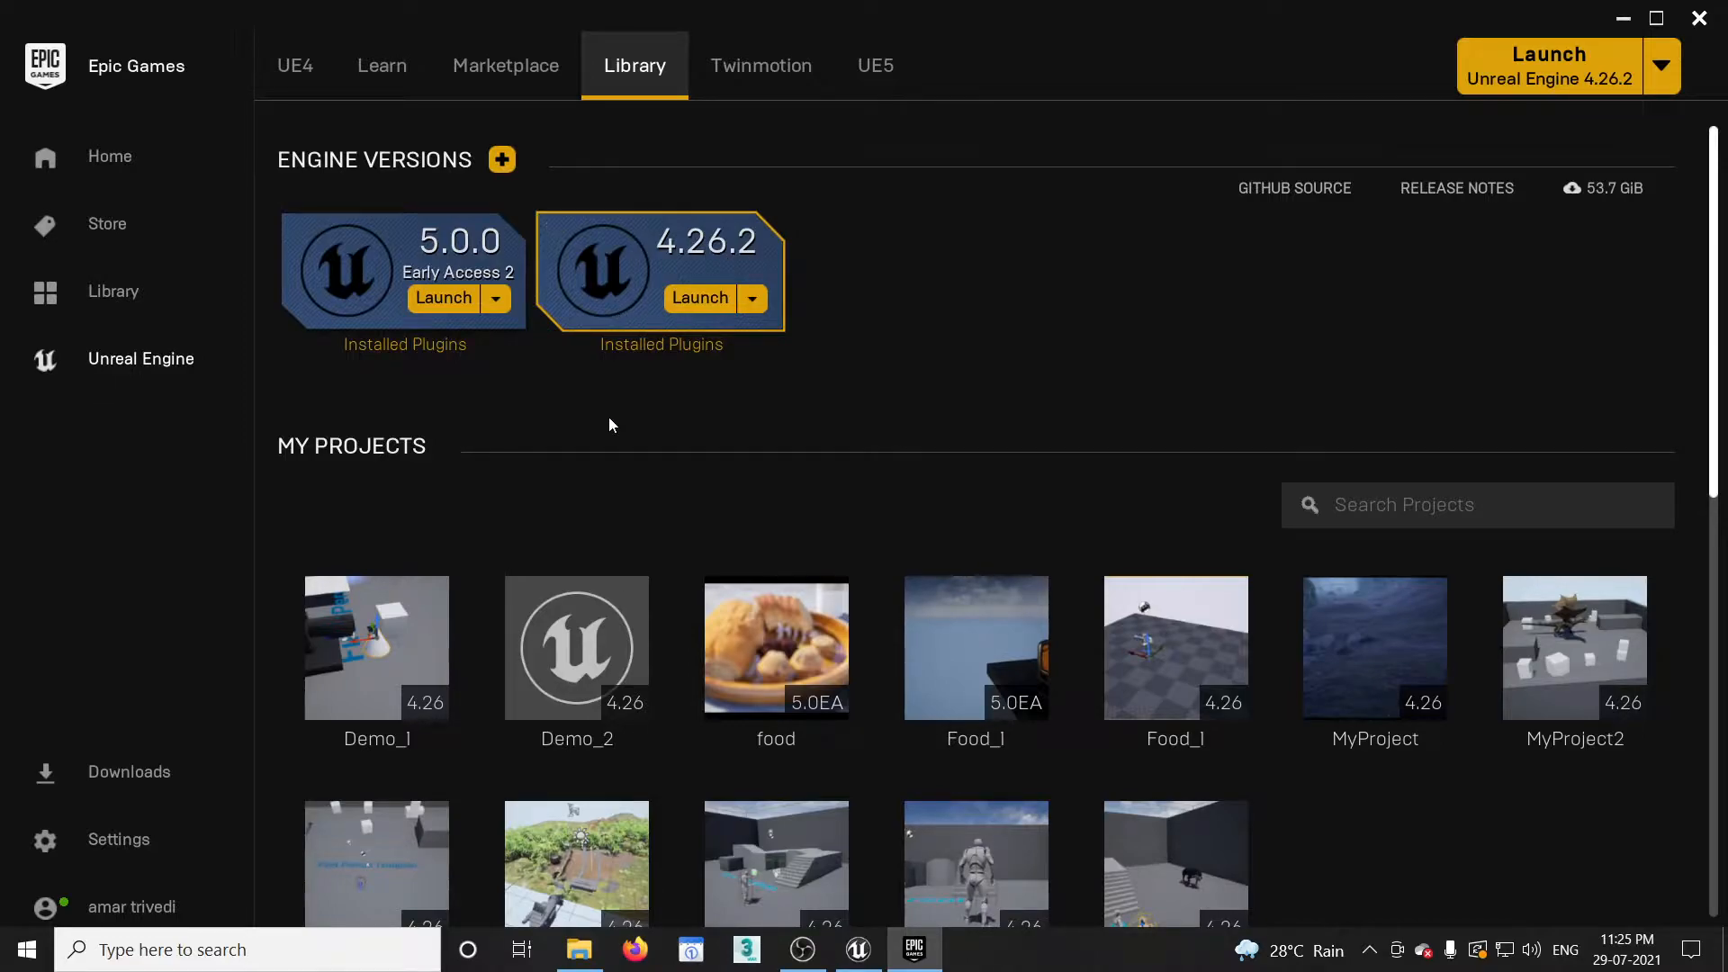
Launch Unreal Engine 4.26.2 and look over the new project categories in the Unreal Project Browser.
{"action": "left_click", "coordinate": [700, 299]}
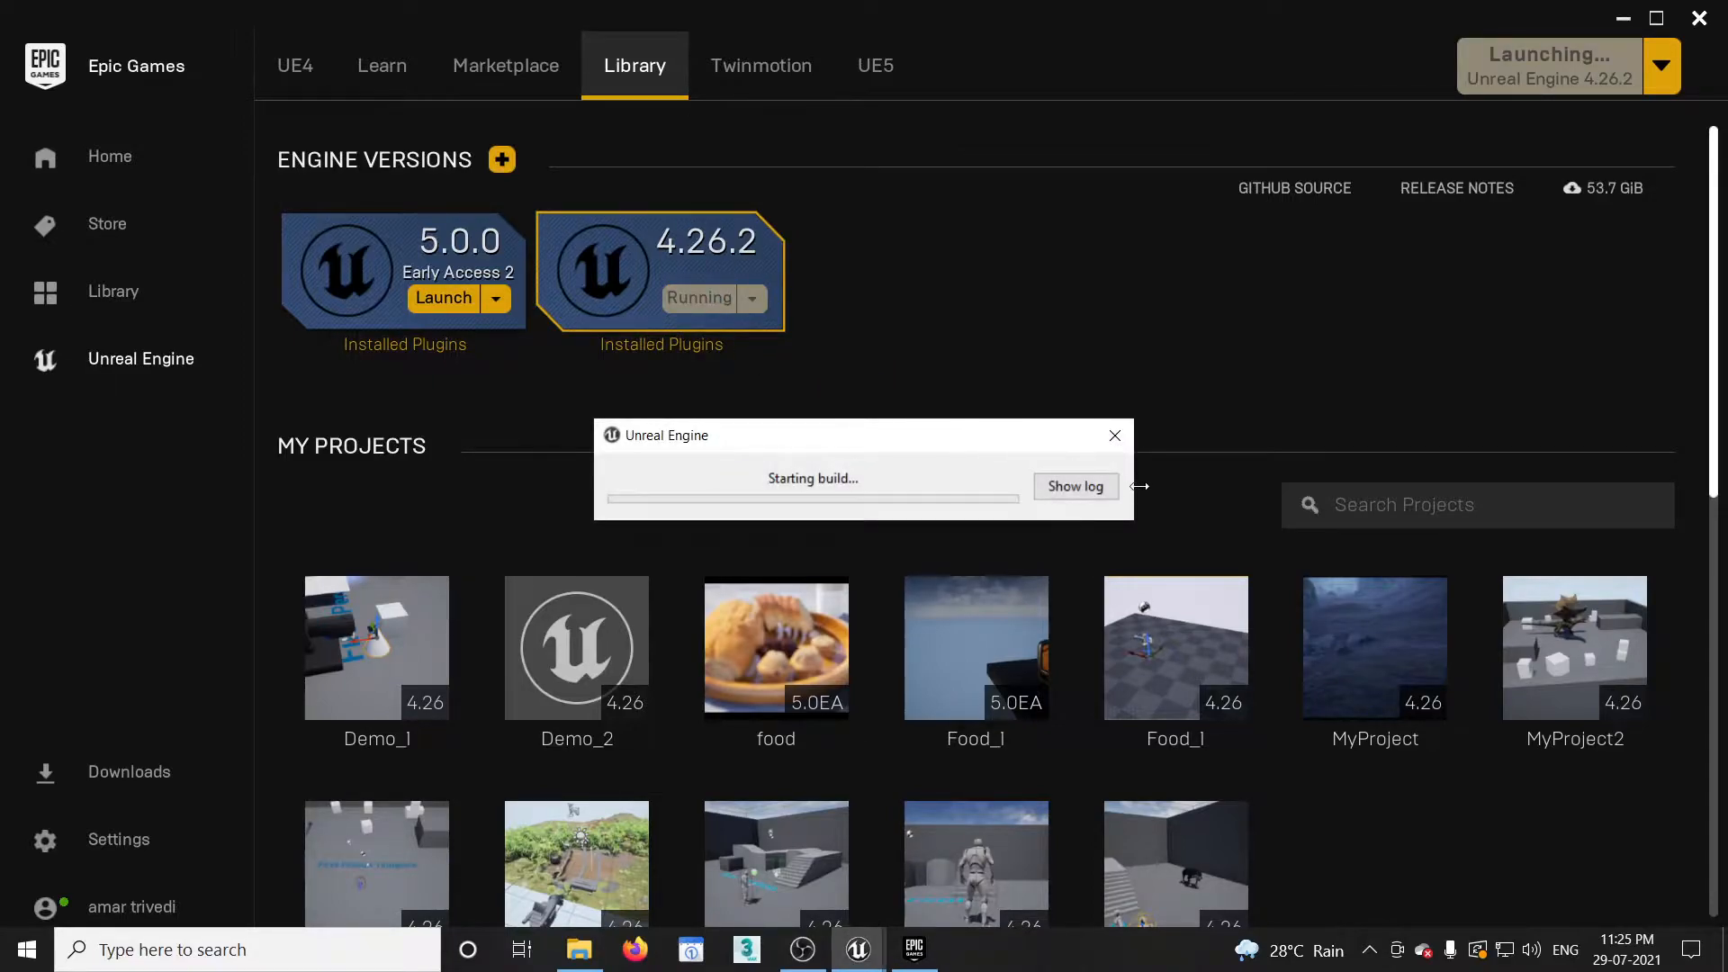
{"action": "left_click", "coordinate": [1029, 542]}
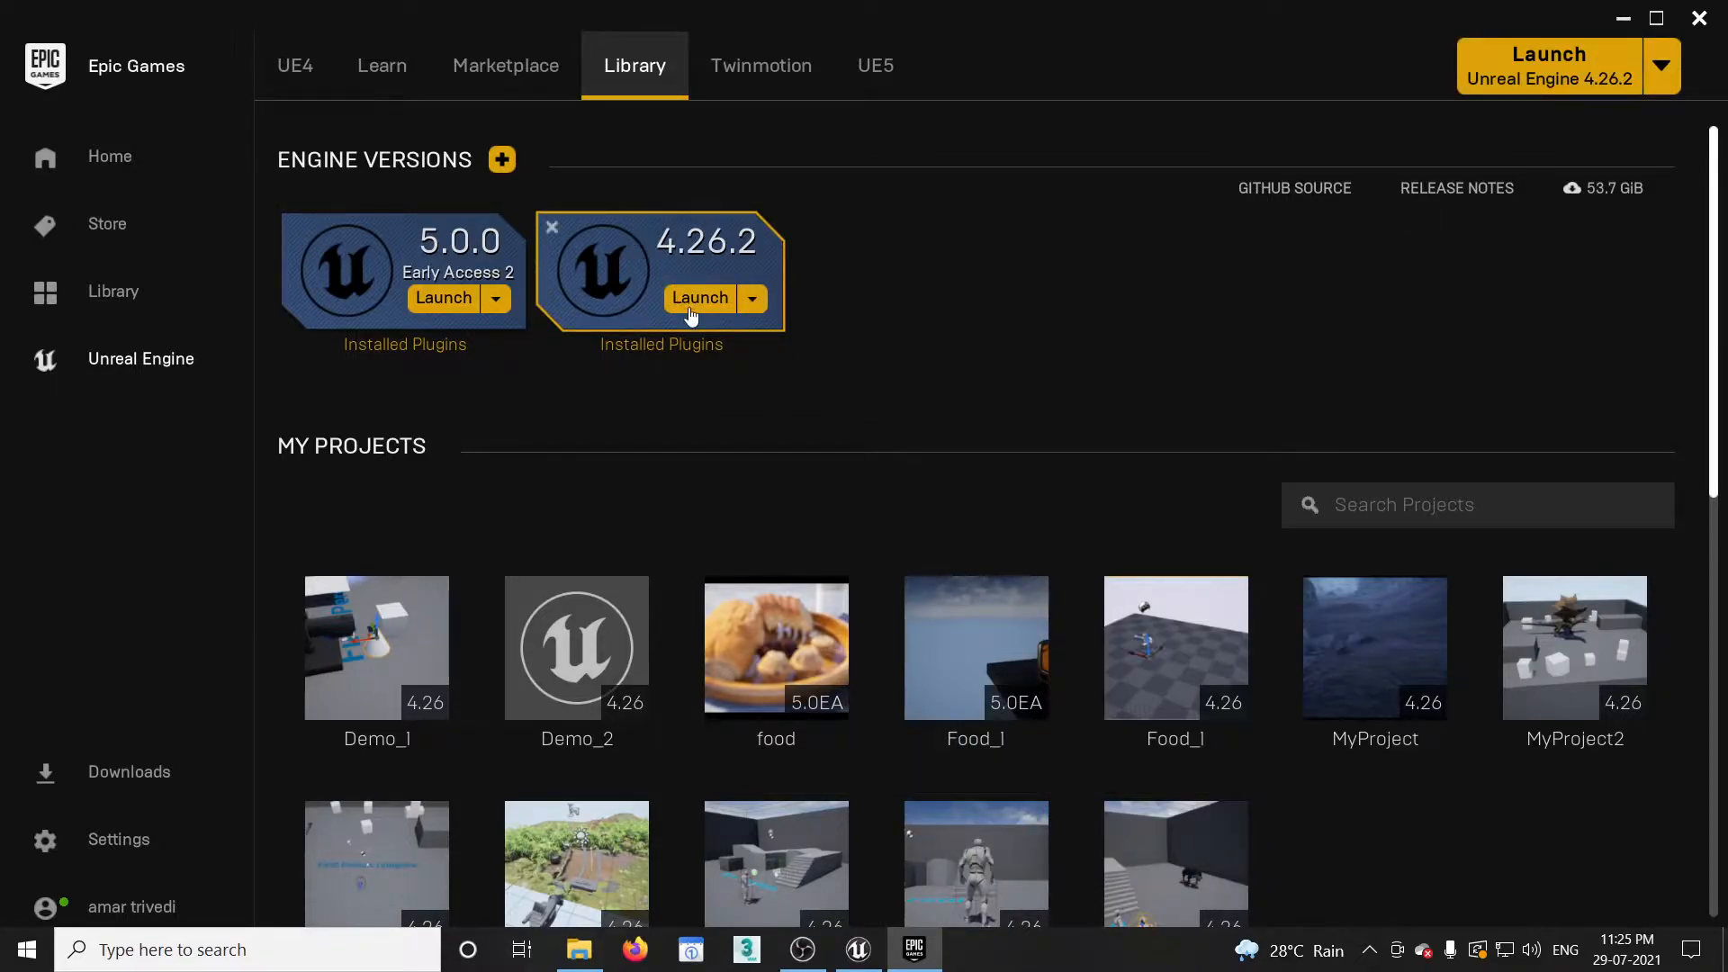
{"action": "left_click", "coordinate": [696, 300]}
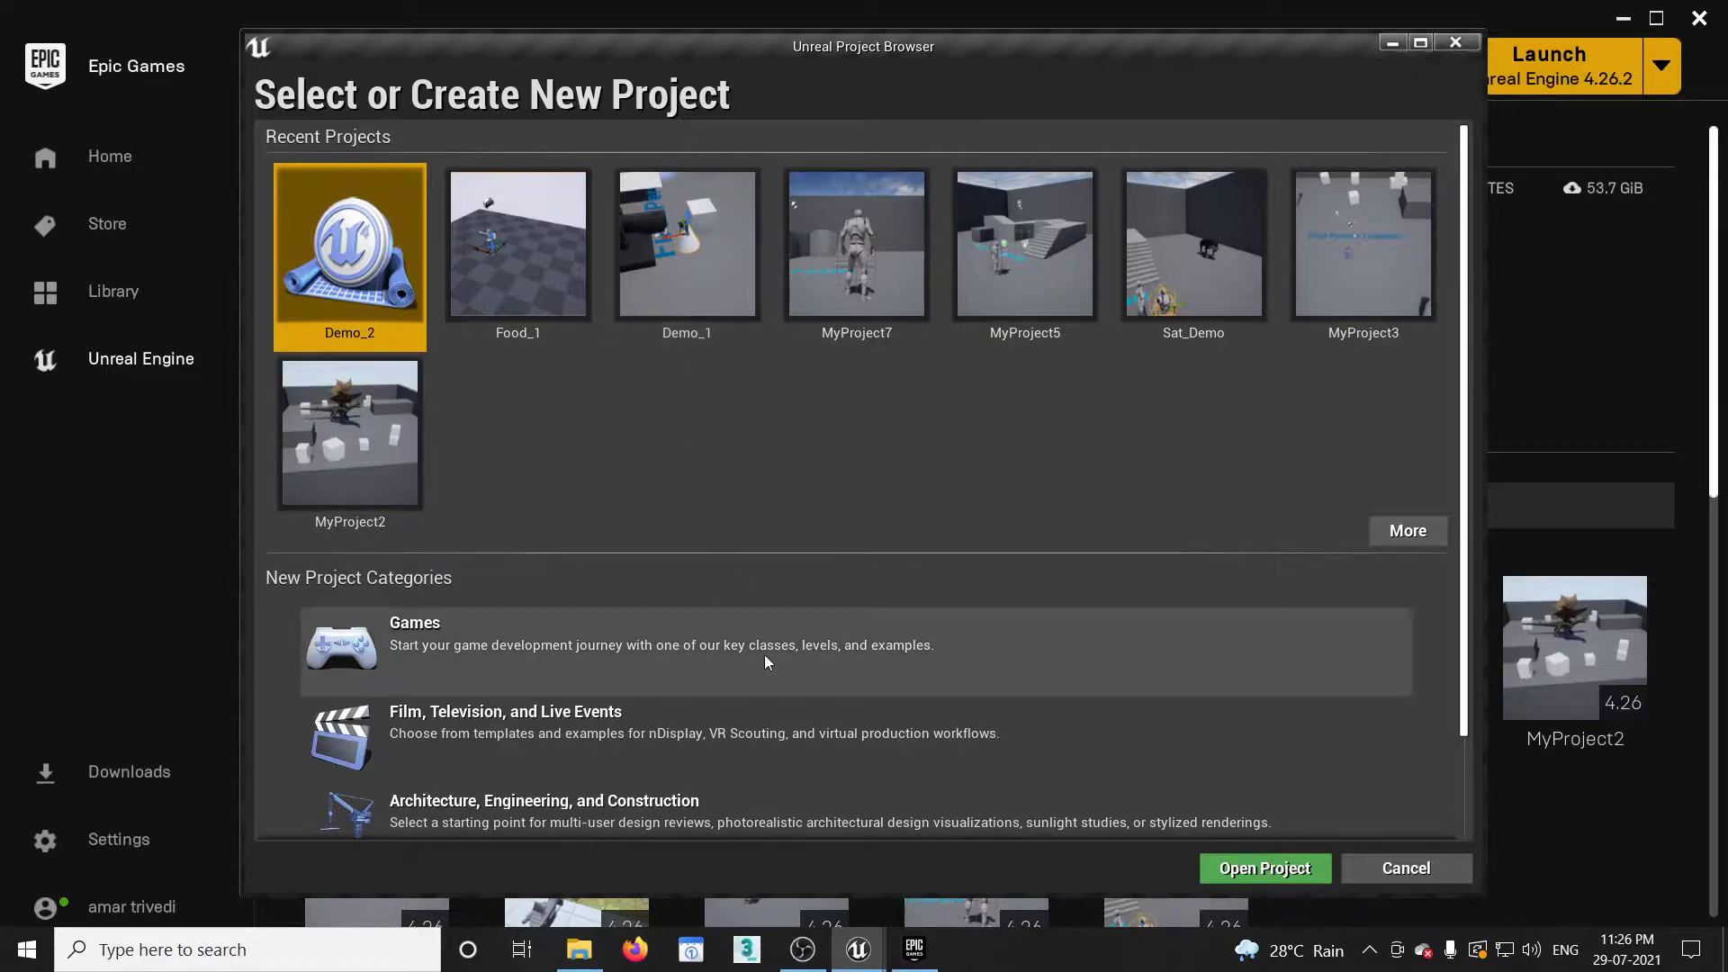
{"action": "left_click_drag", "start_coordinate": [964, 46], "coordinate": [950, 43]}
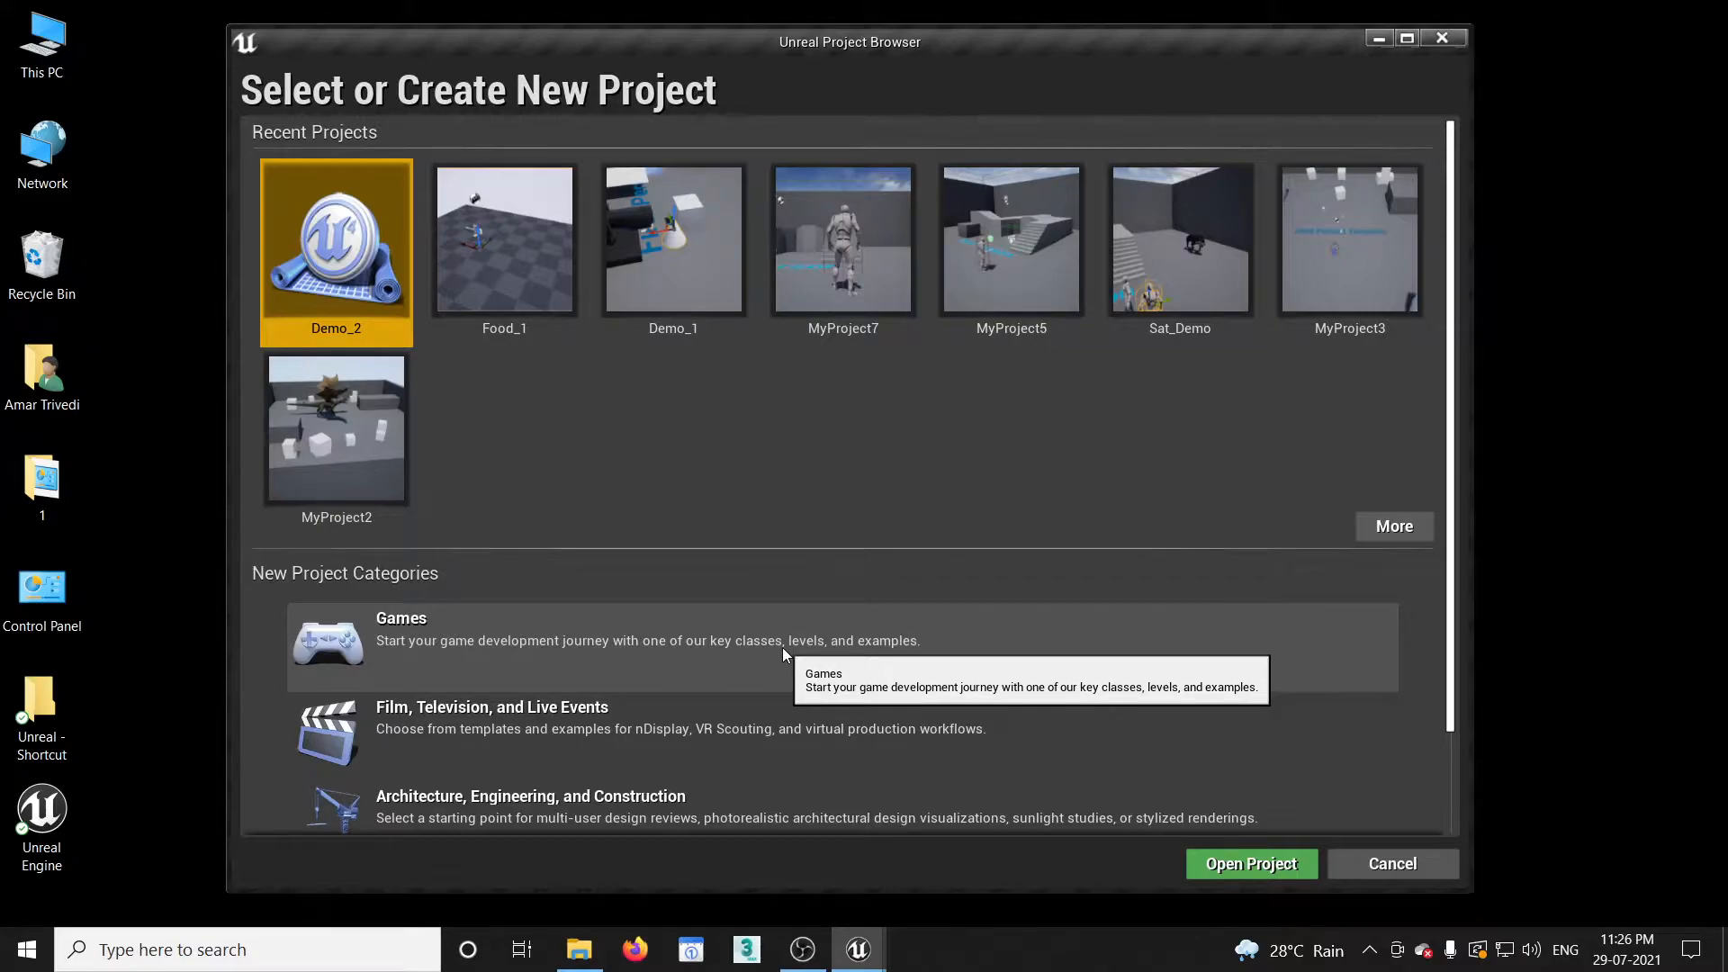
{"action": "scroll", "coordinate": [782, 646], "scroll_direction": "down", "scroll_amount": 1}
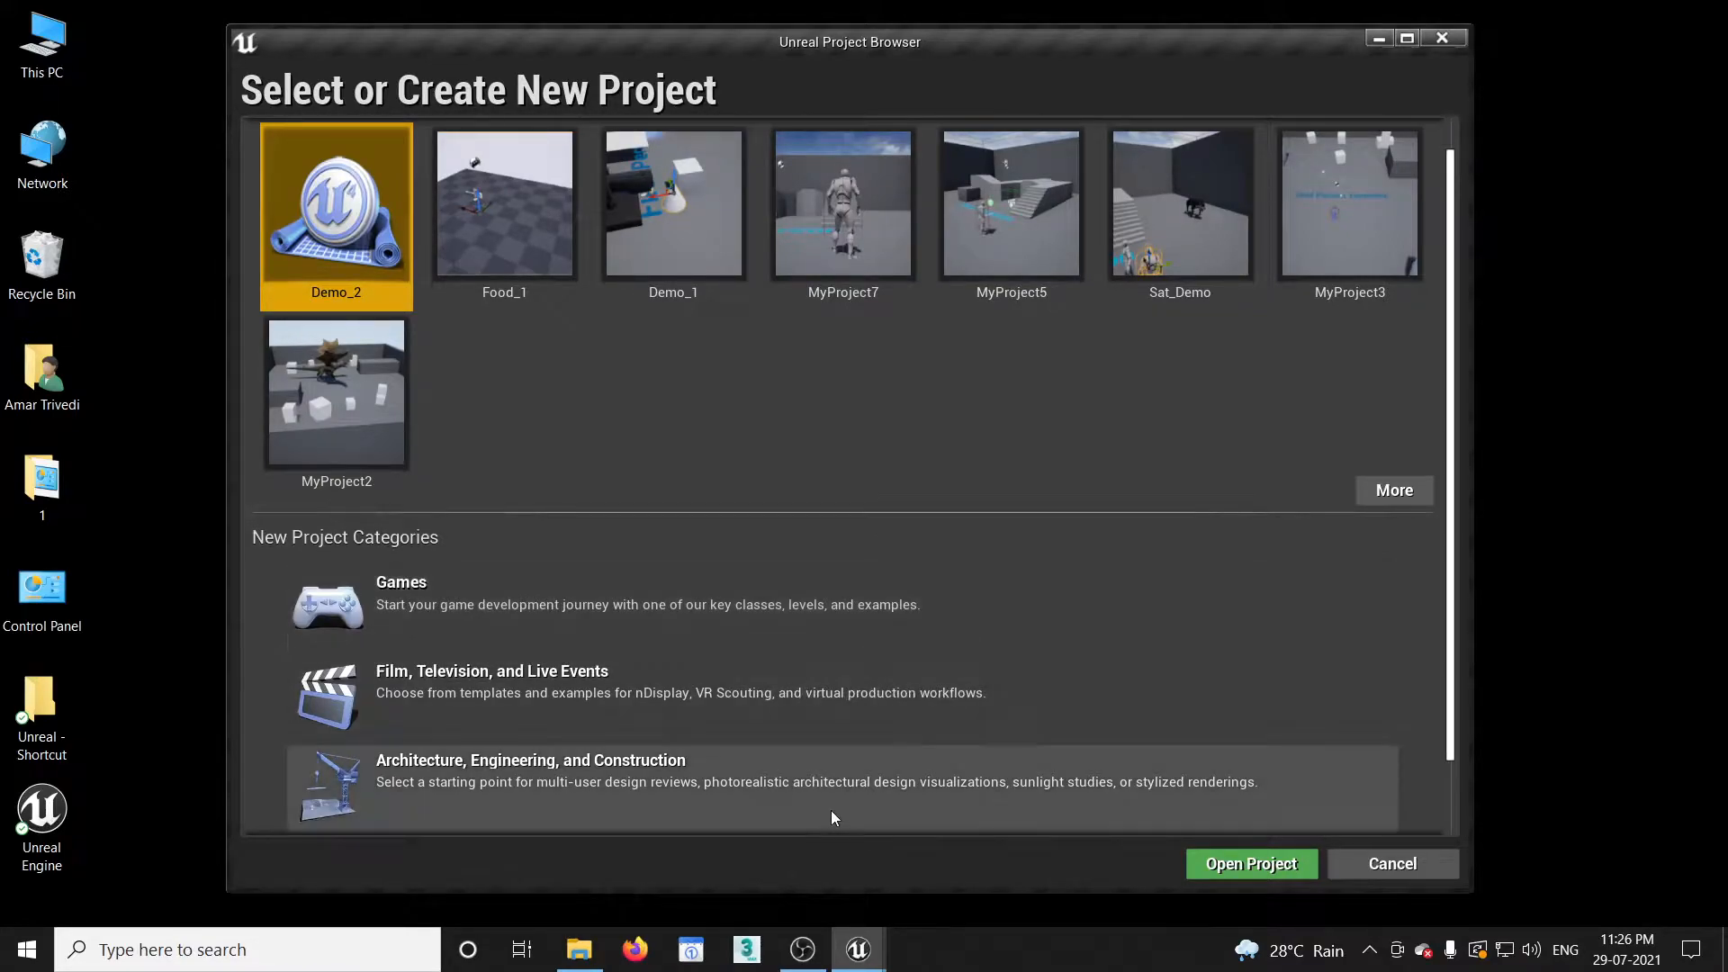
Switch to File Explorer and look over the subfolders and the Unreal project file in the Demo_2 folder.
{"action": "left_click", "coordinate": [578, 949]}
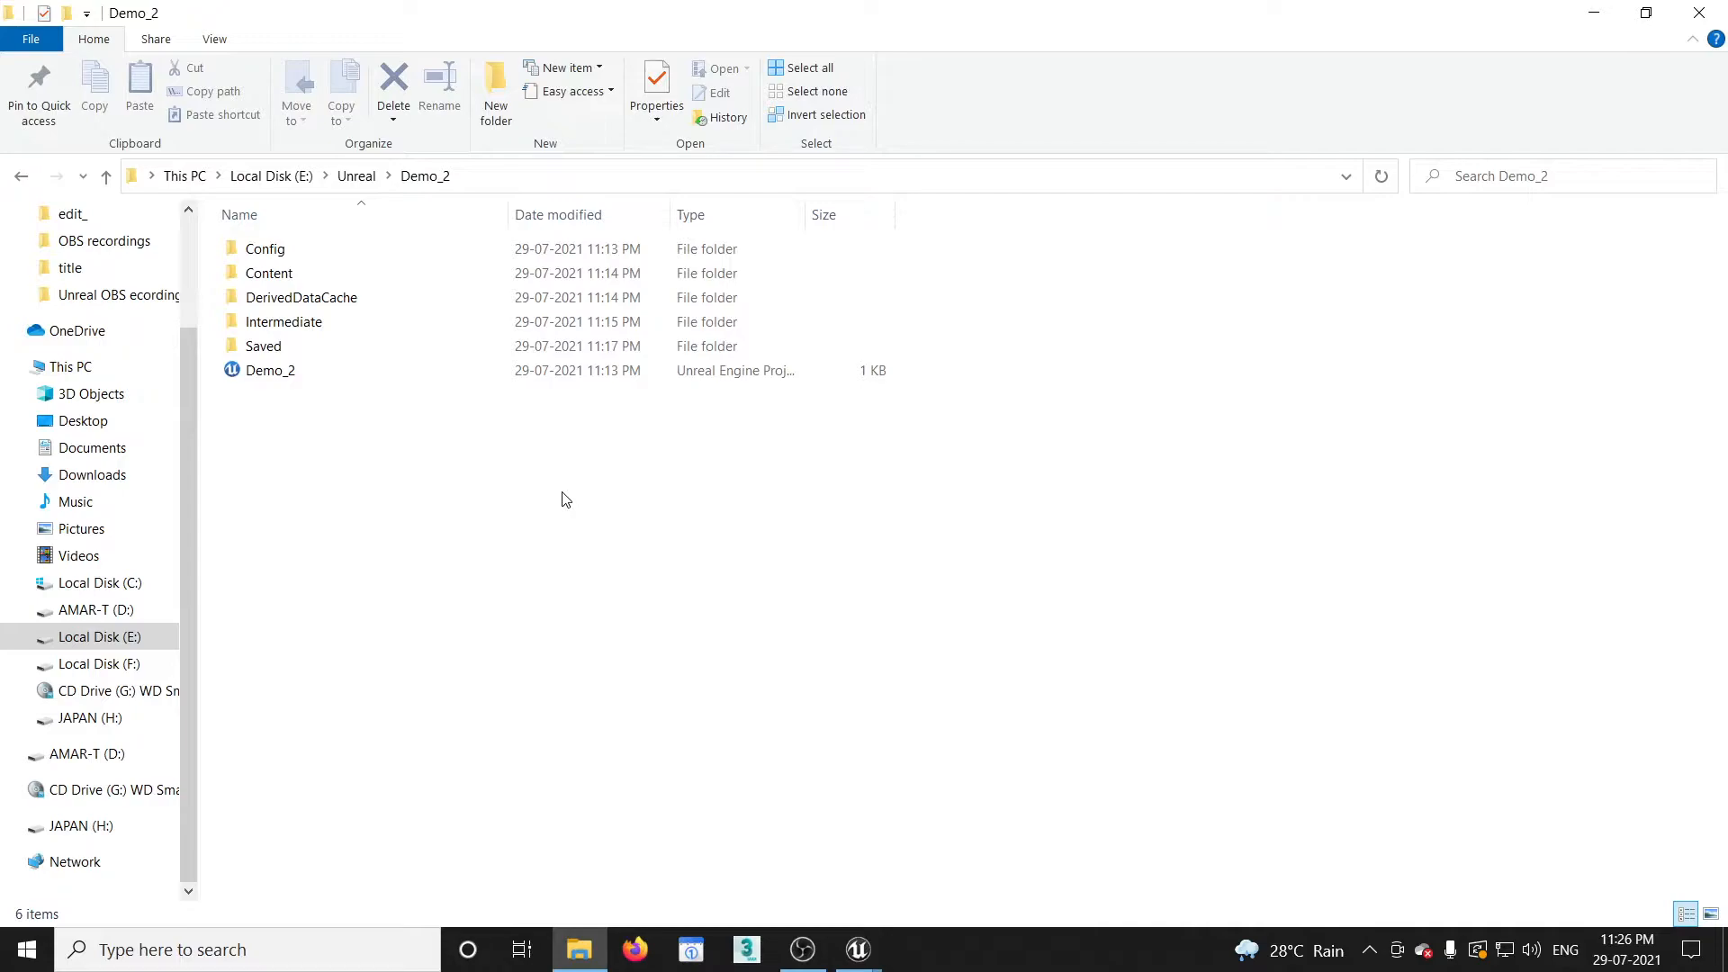
{"action": "left_click", "coordinate": [290, 254]}
{"action": "left_click", "coordinate": [299, 274]}
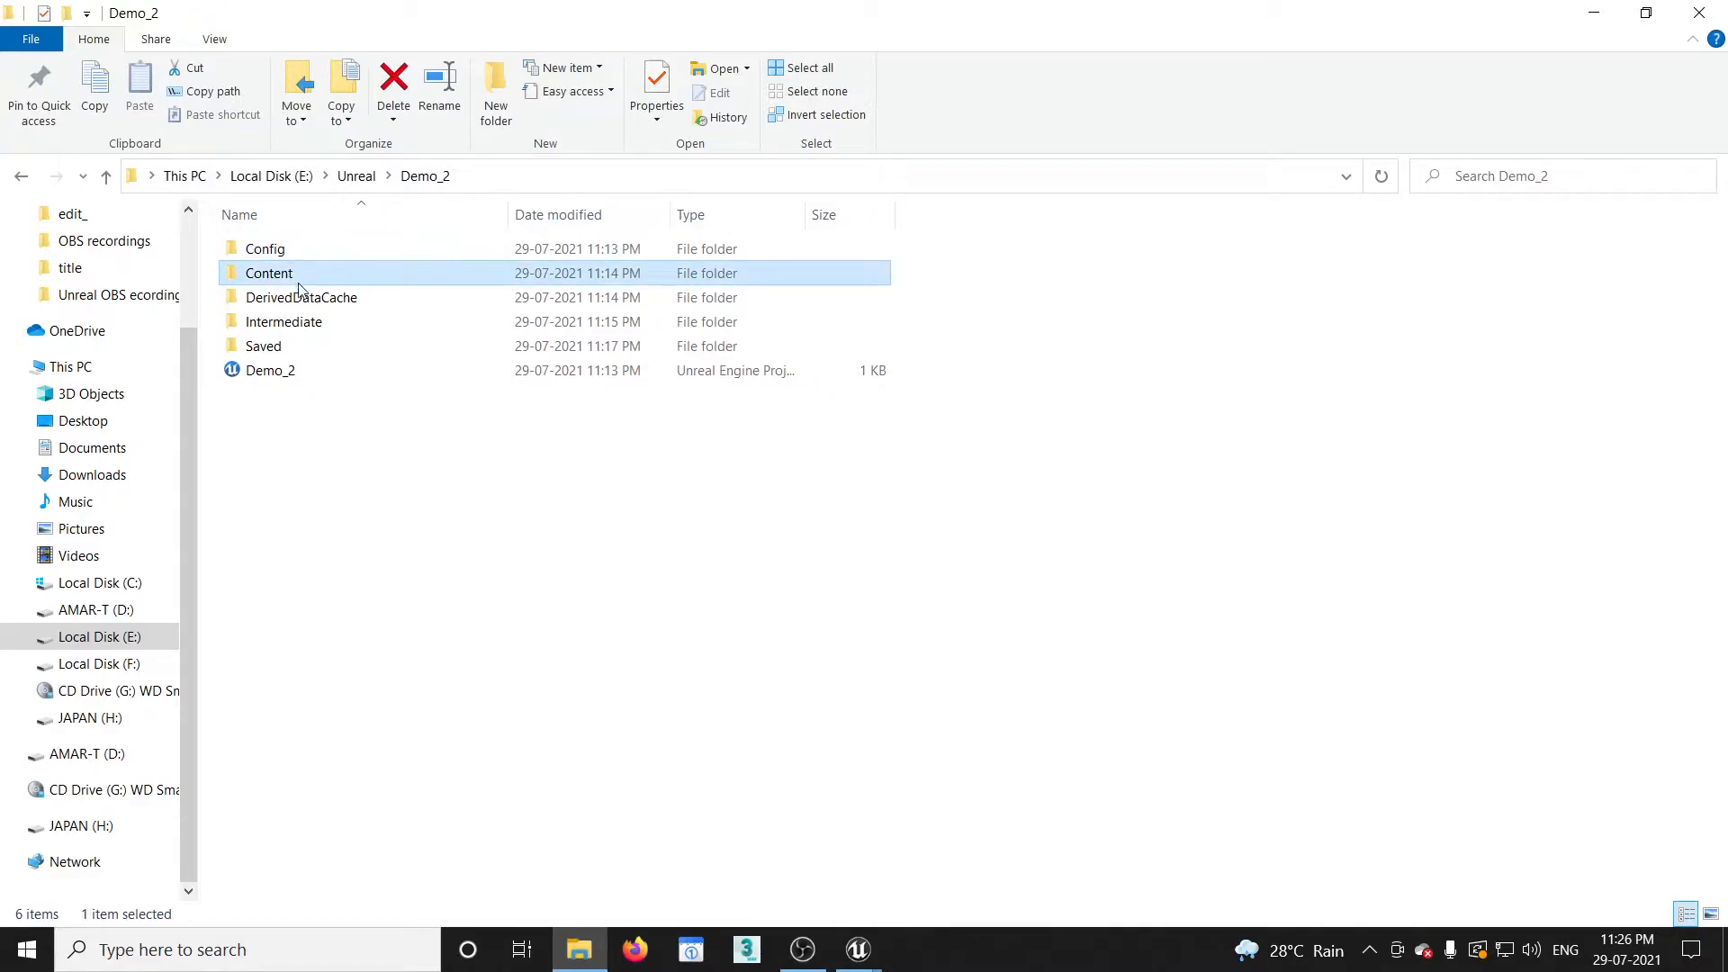
{"action": "left_click", "coordinate": [299, 283]}
{"action": "left_click", "coordinate": [297, 328]}
{"action": "left_click", "coordinate": [297, 348]}
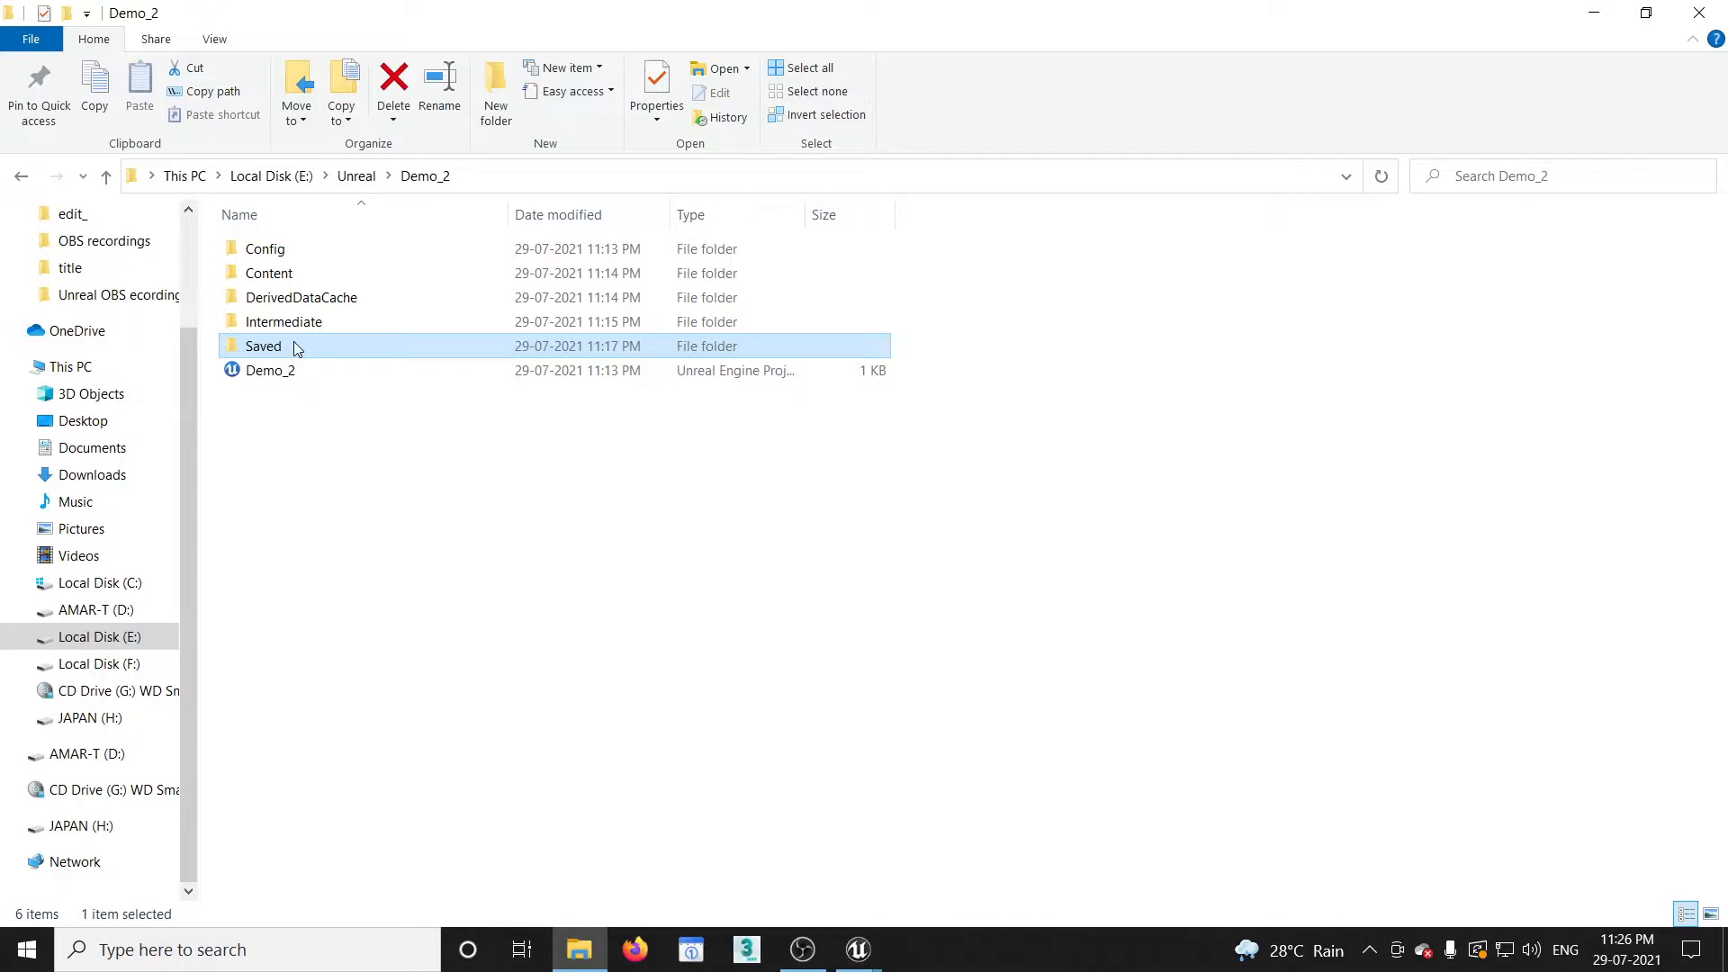
{"action": "left_click", "coordinate": [349, 372]}
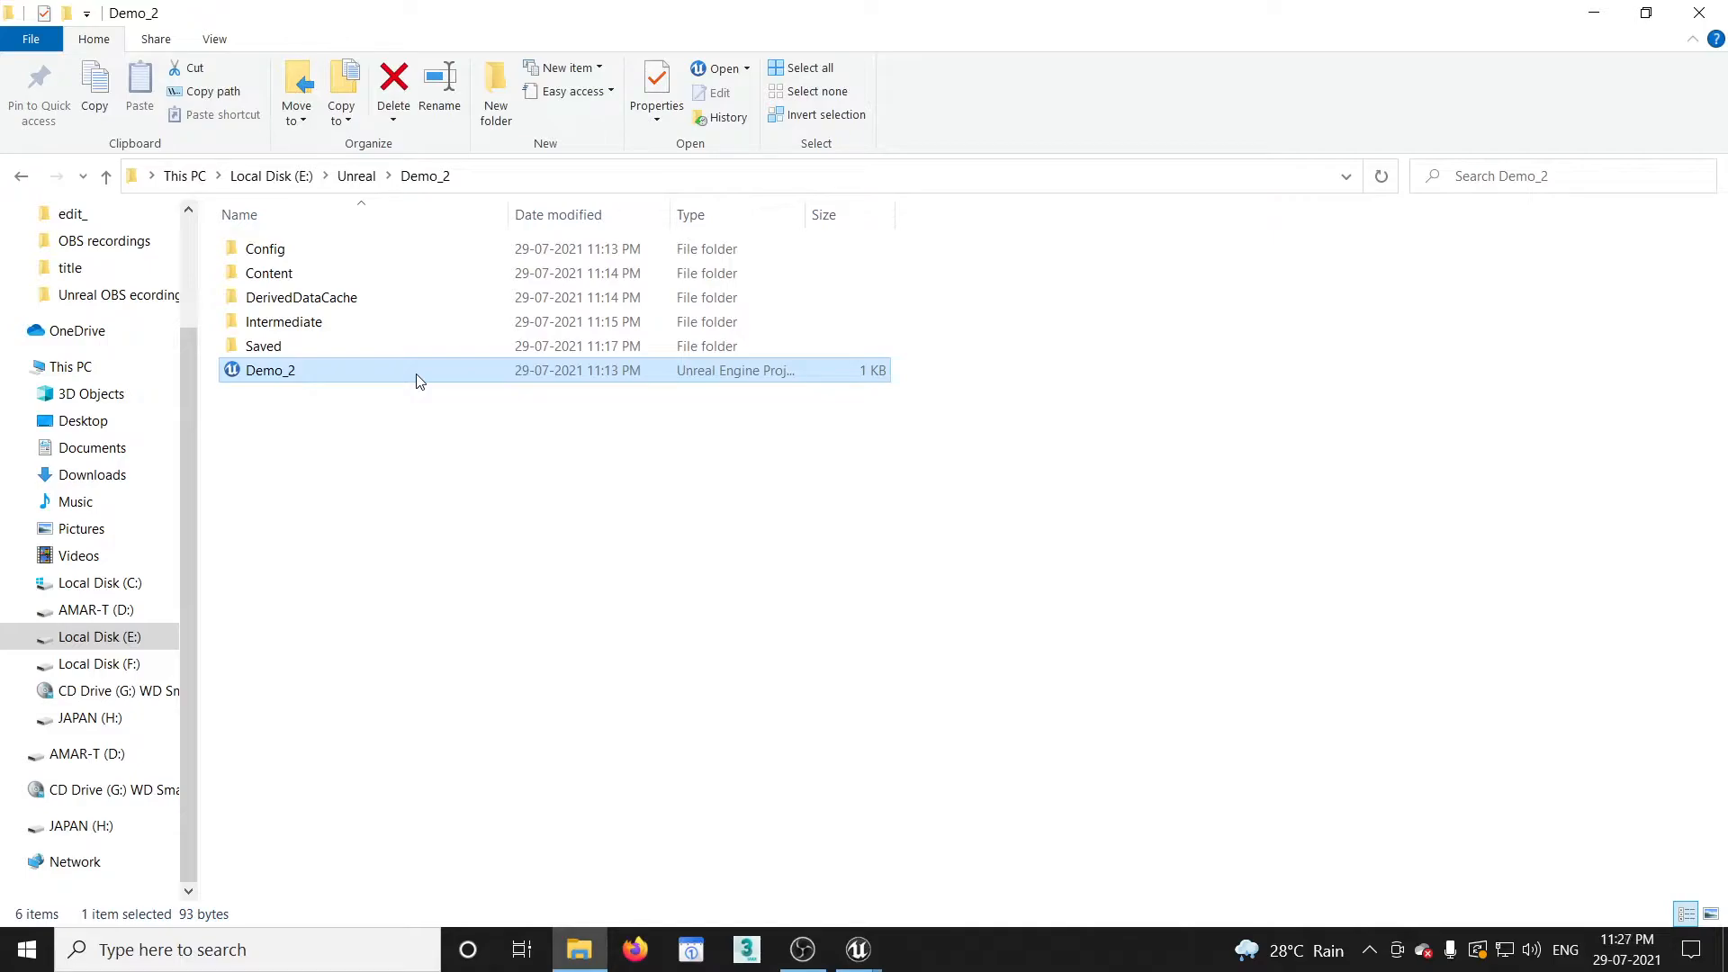
Open the Config folder, widen the Type column to read the file types, and return to Demo_2.
{"action": "double_click", "coordinate": [328, 245]}
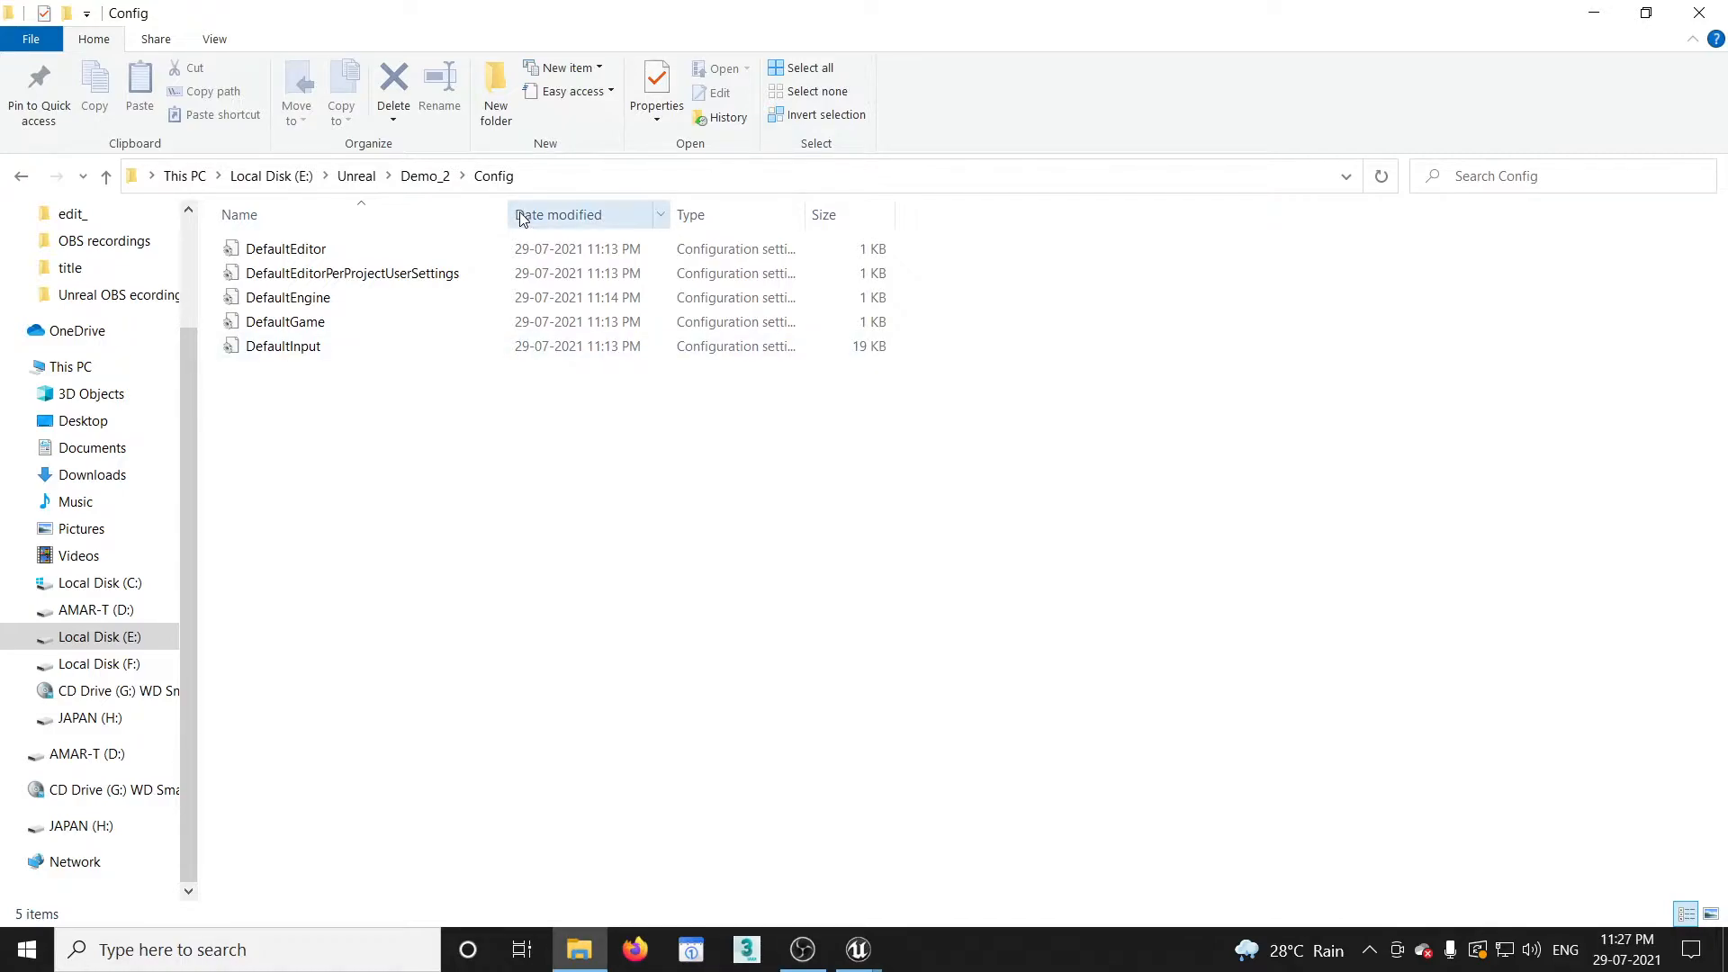
{"action": "left_click", "coordinate": [798, 213]}
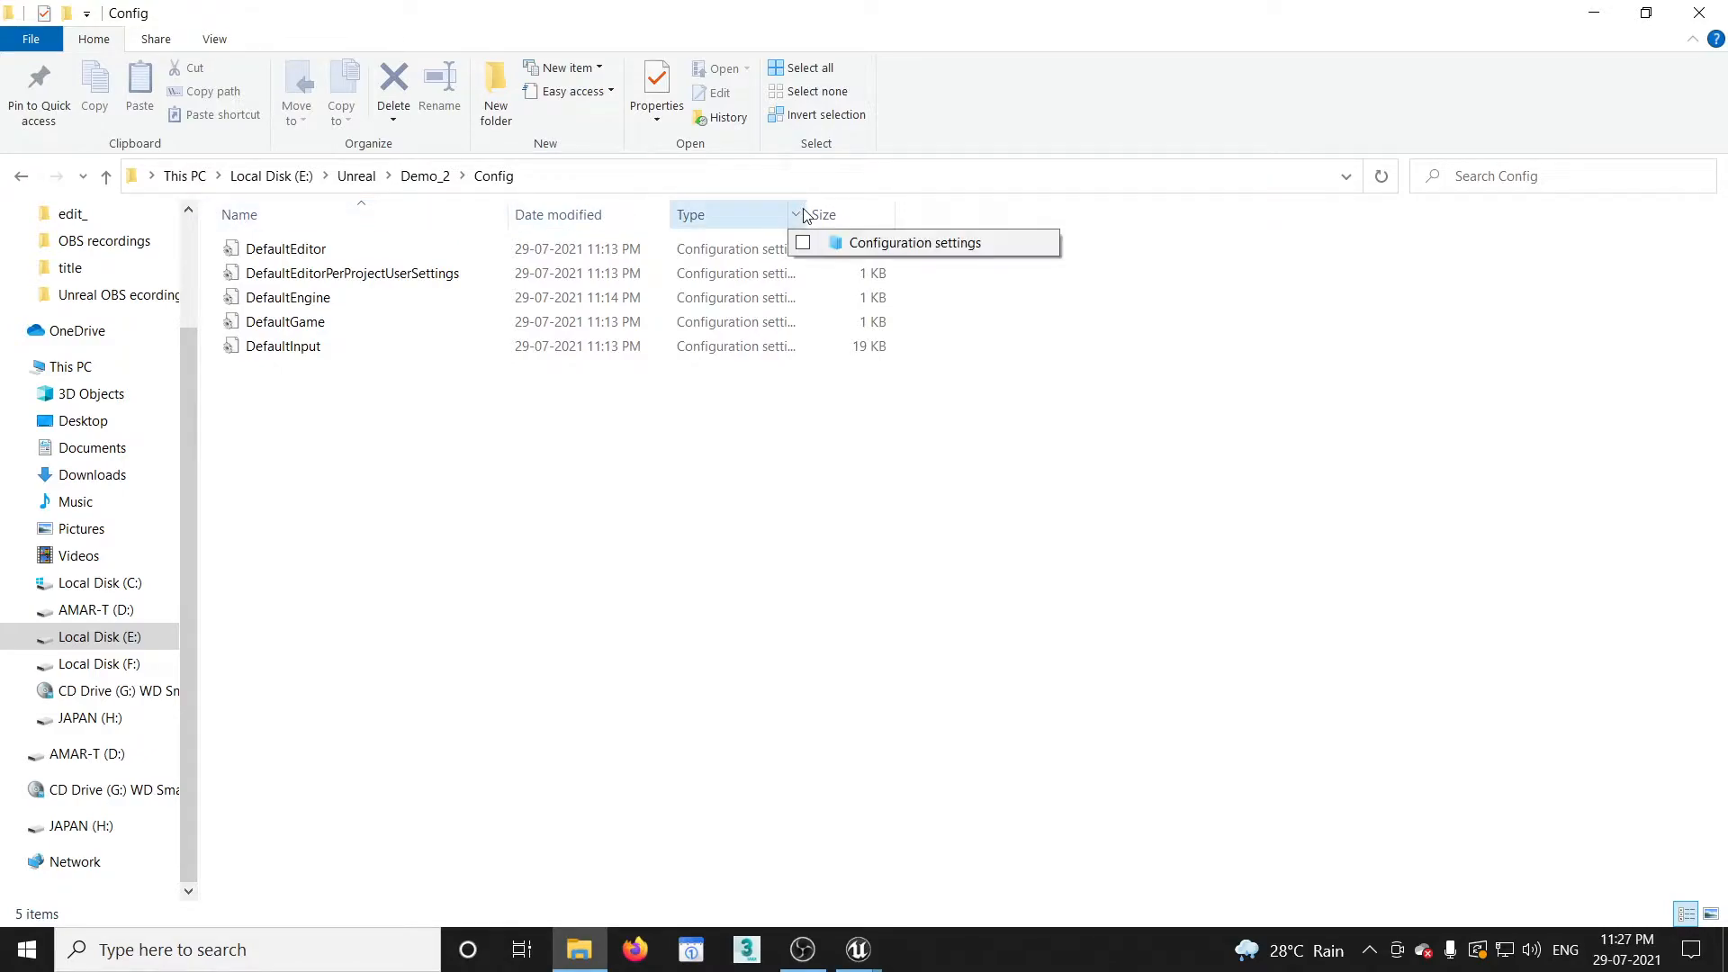
{"action": "left_click_drag", "start_coordinate": [808, 211], "coordinate": [928, 211]}
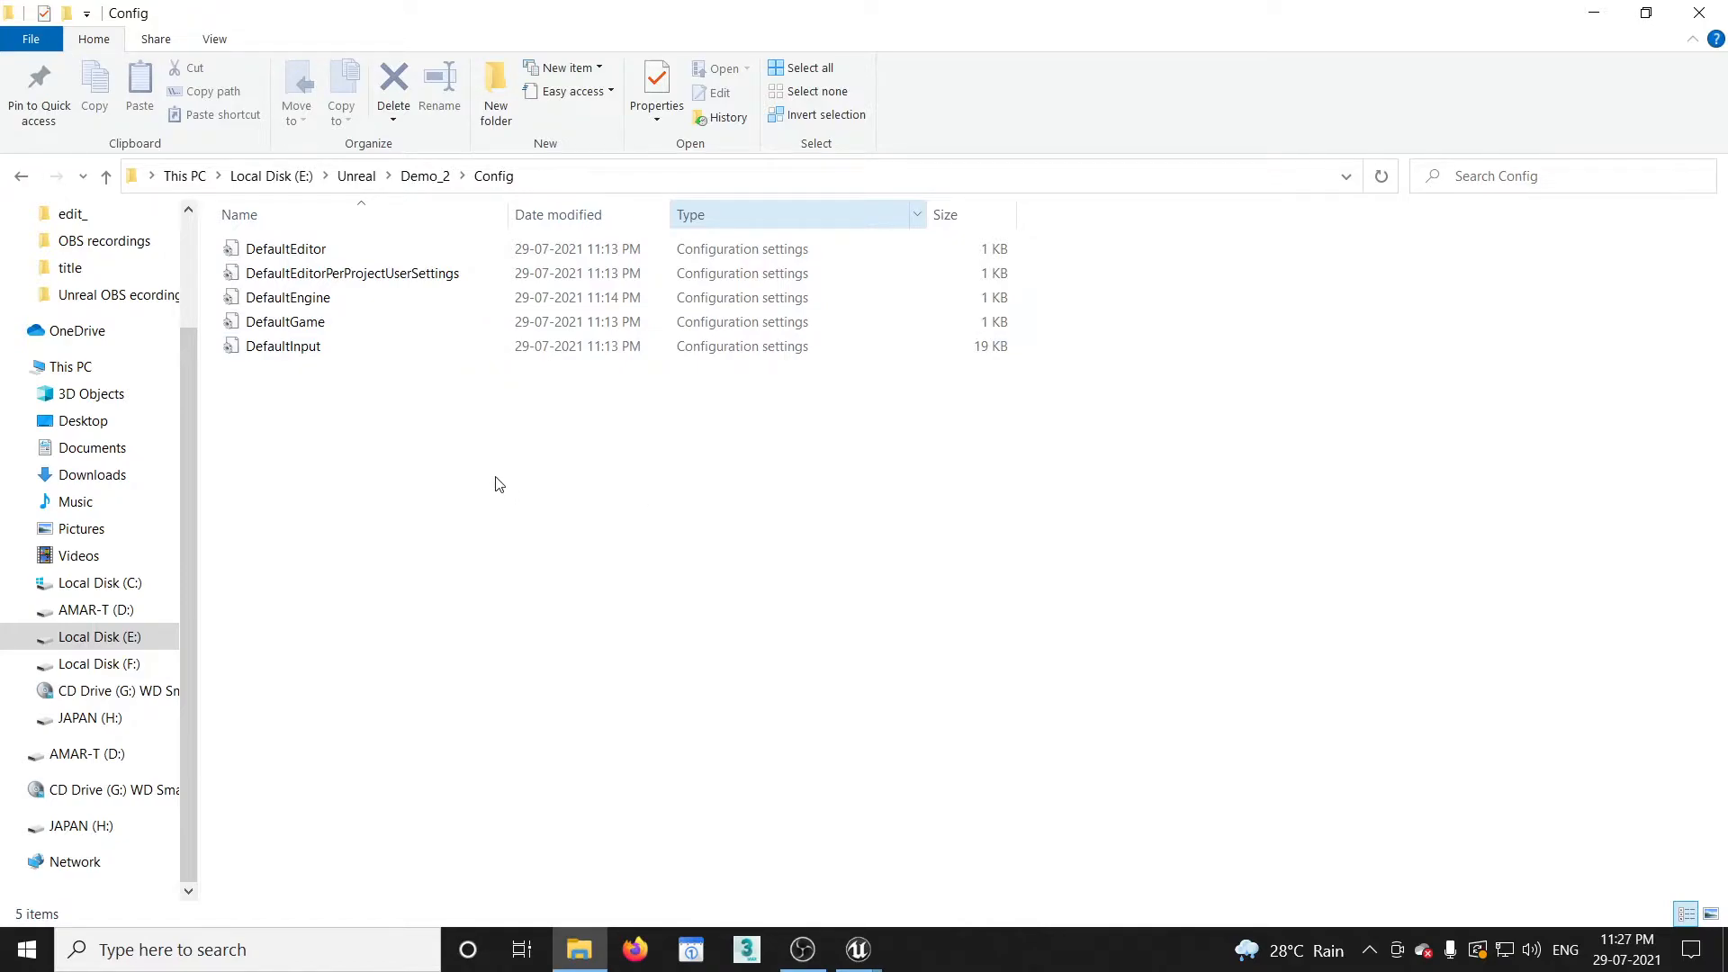
{"action": "left_click", "coordinate": [22, 176]}
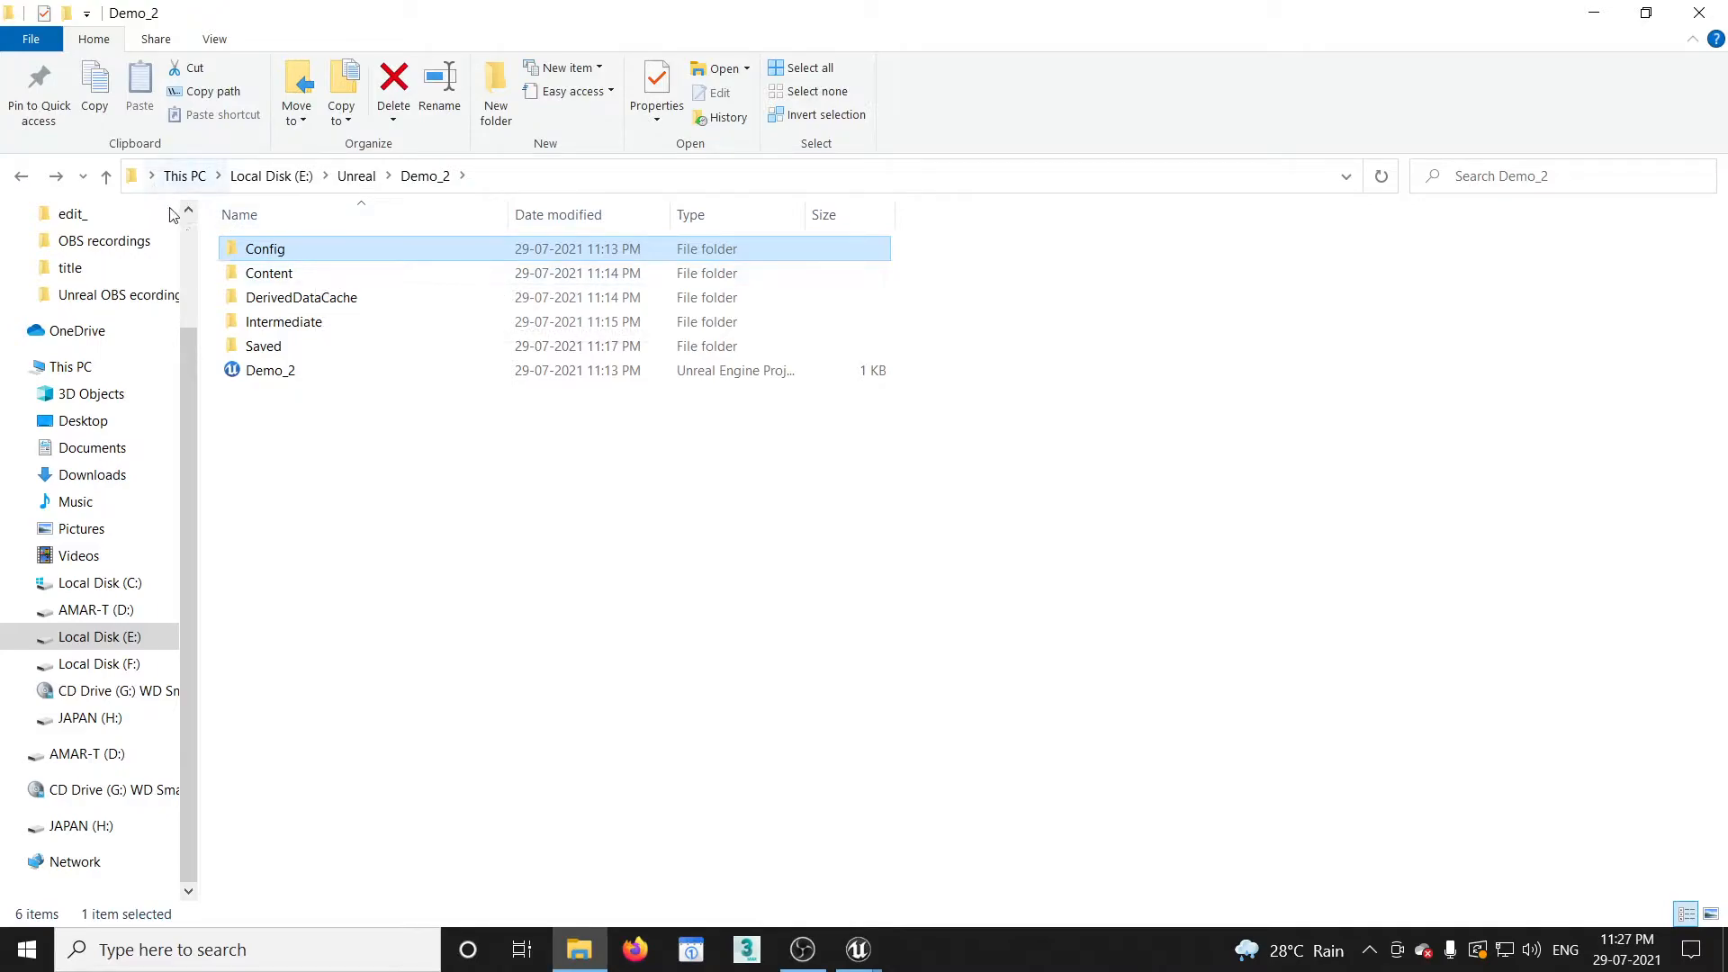
Examine the Content folder, including the ThirdPersonOverview.uasset file and the Maps folder inside ThirdPersonBP, and return to Demo_2.
{"action": "double_click", "coordinate": [268, 274]}
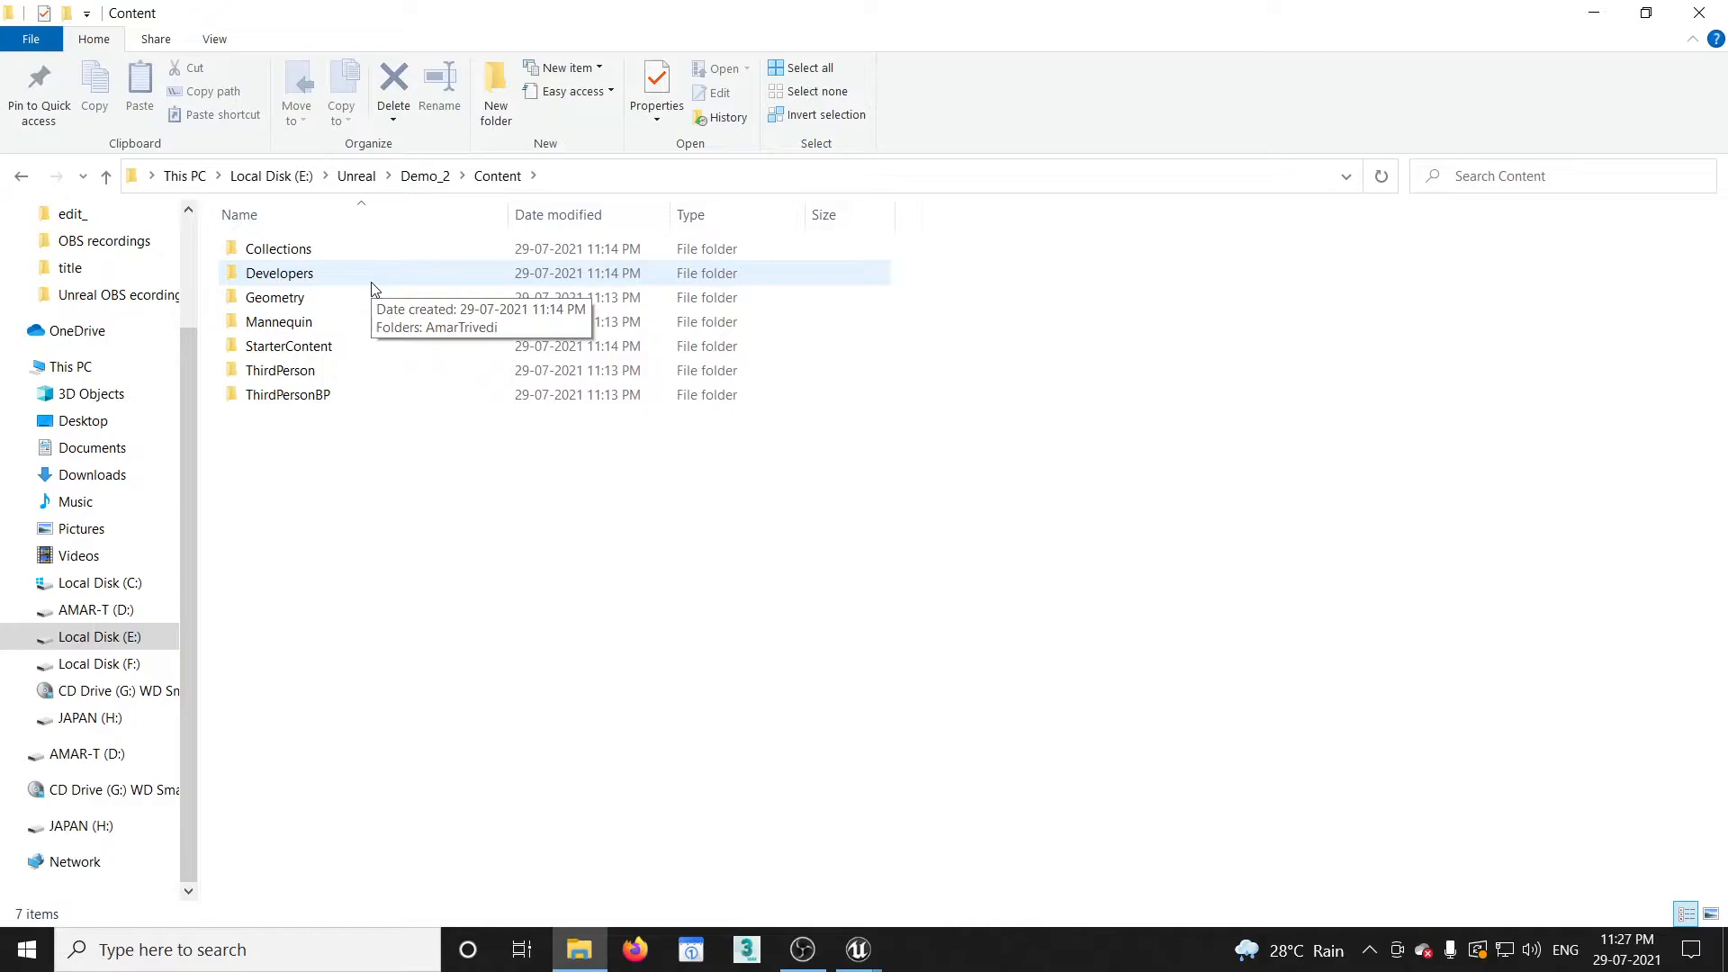
{"action": "double_click", "coordinate": [353, 399]}
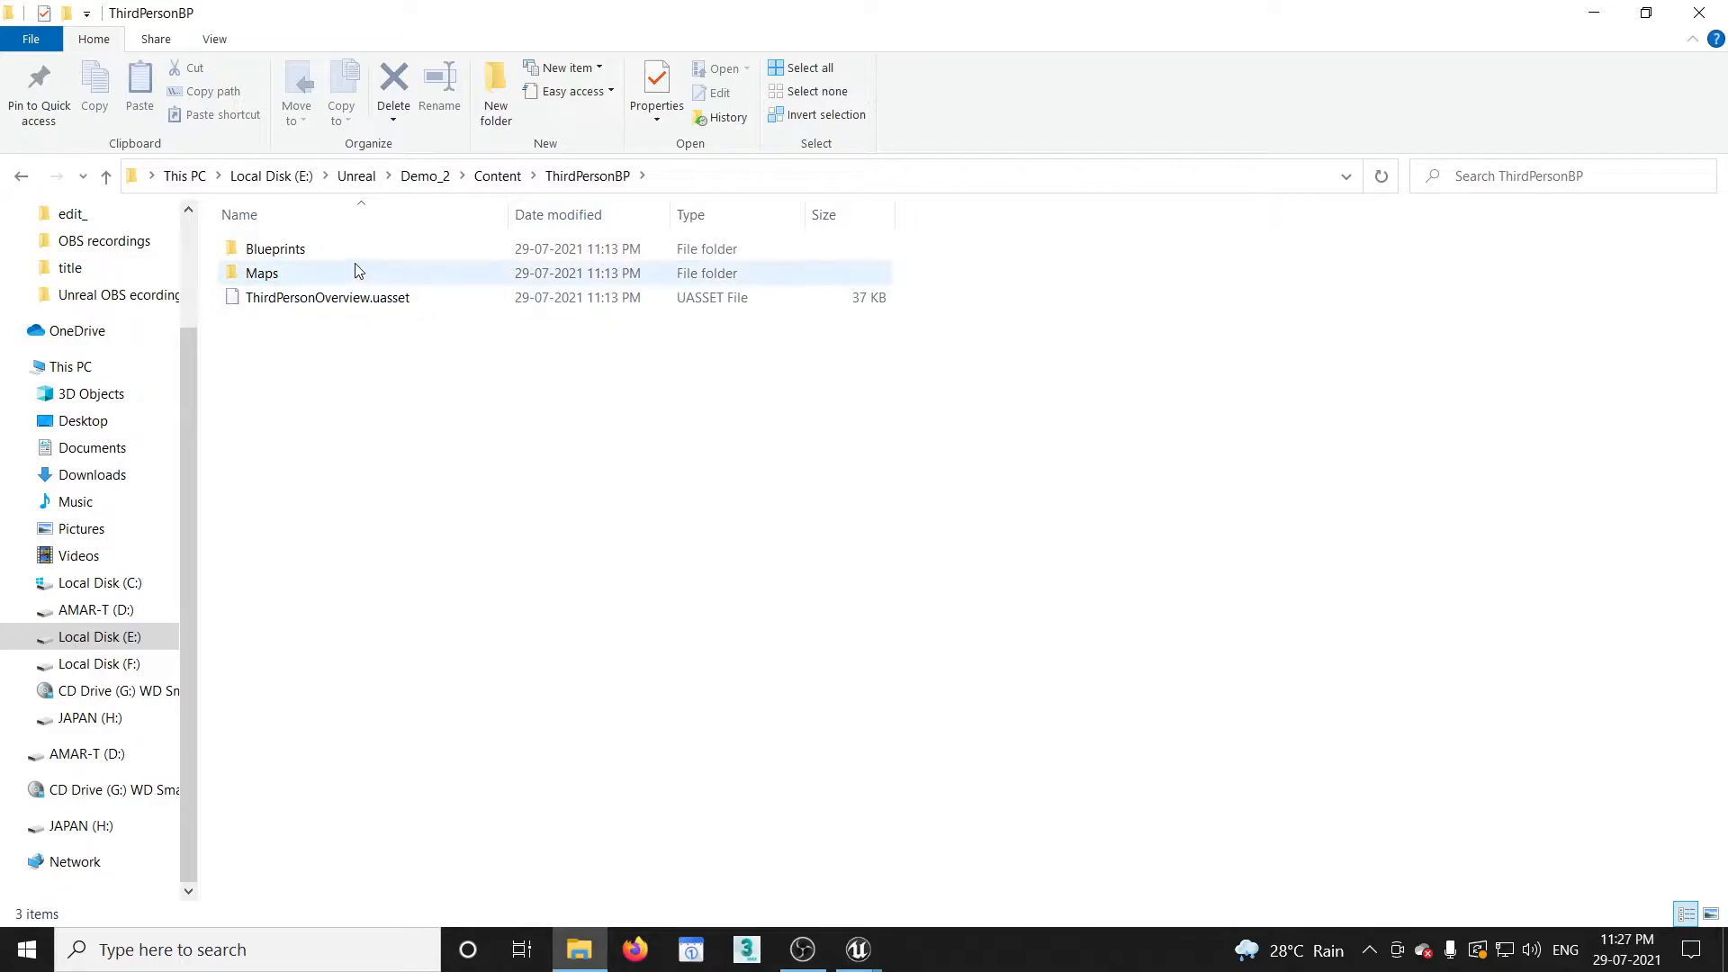
{"action": "left_click", "coordinate": [443, 309]}
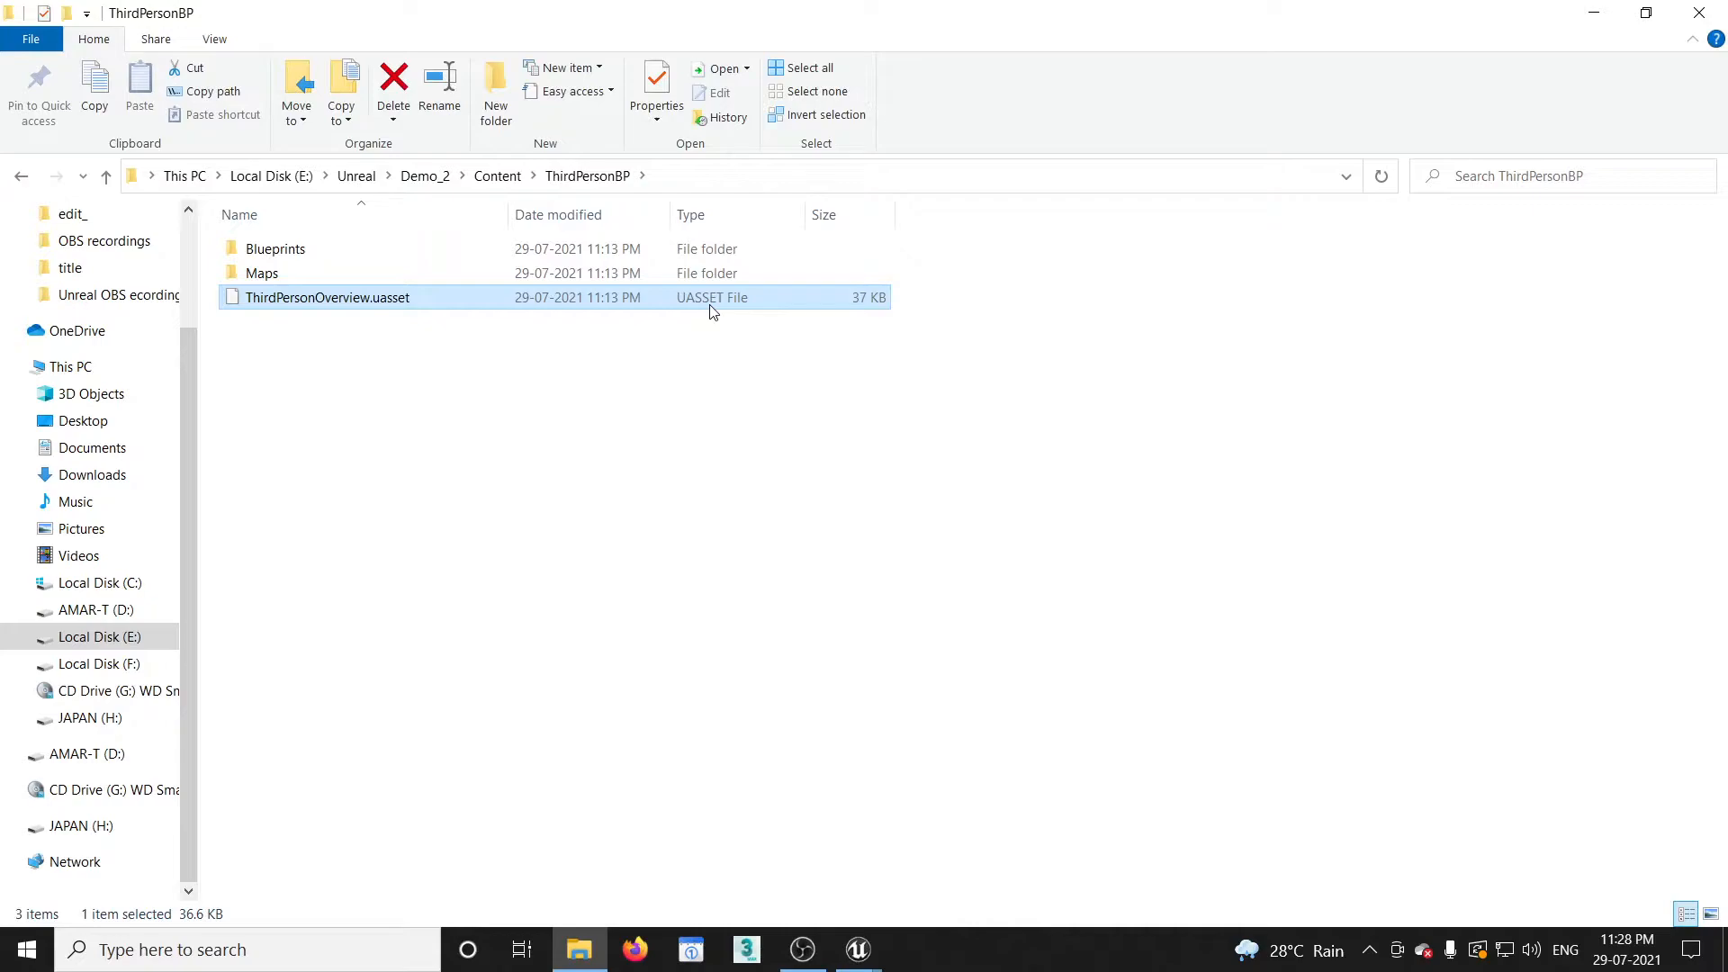
{"action": "double_click", "coordinate": [261, 273]}
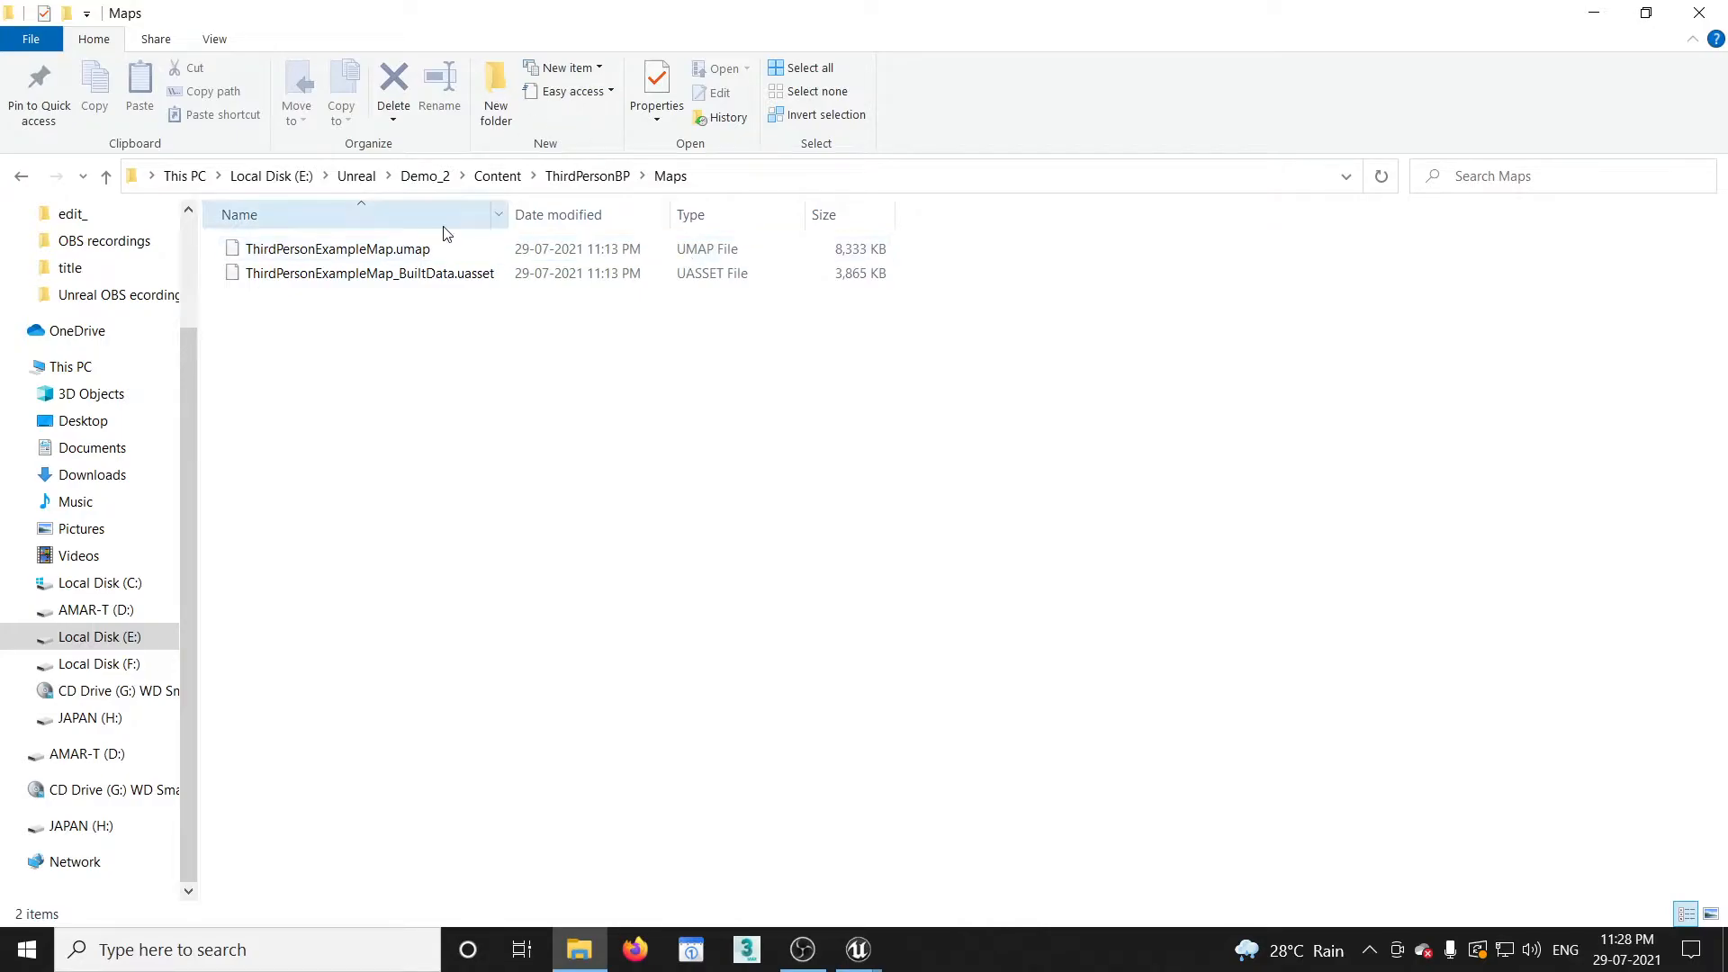
{"action": "left_click", "coordinate": [21, 178]}
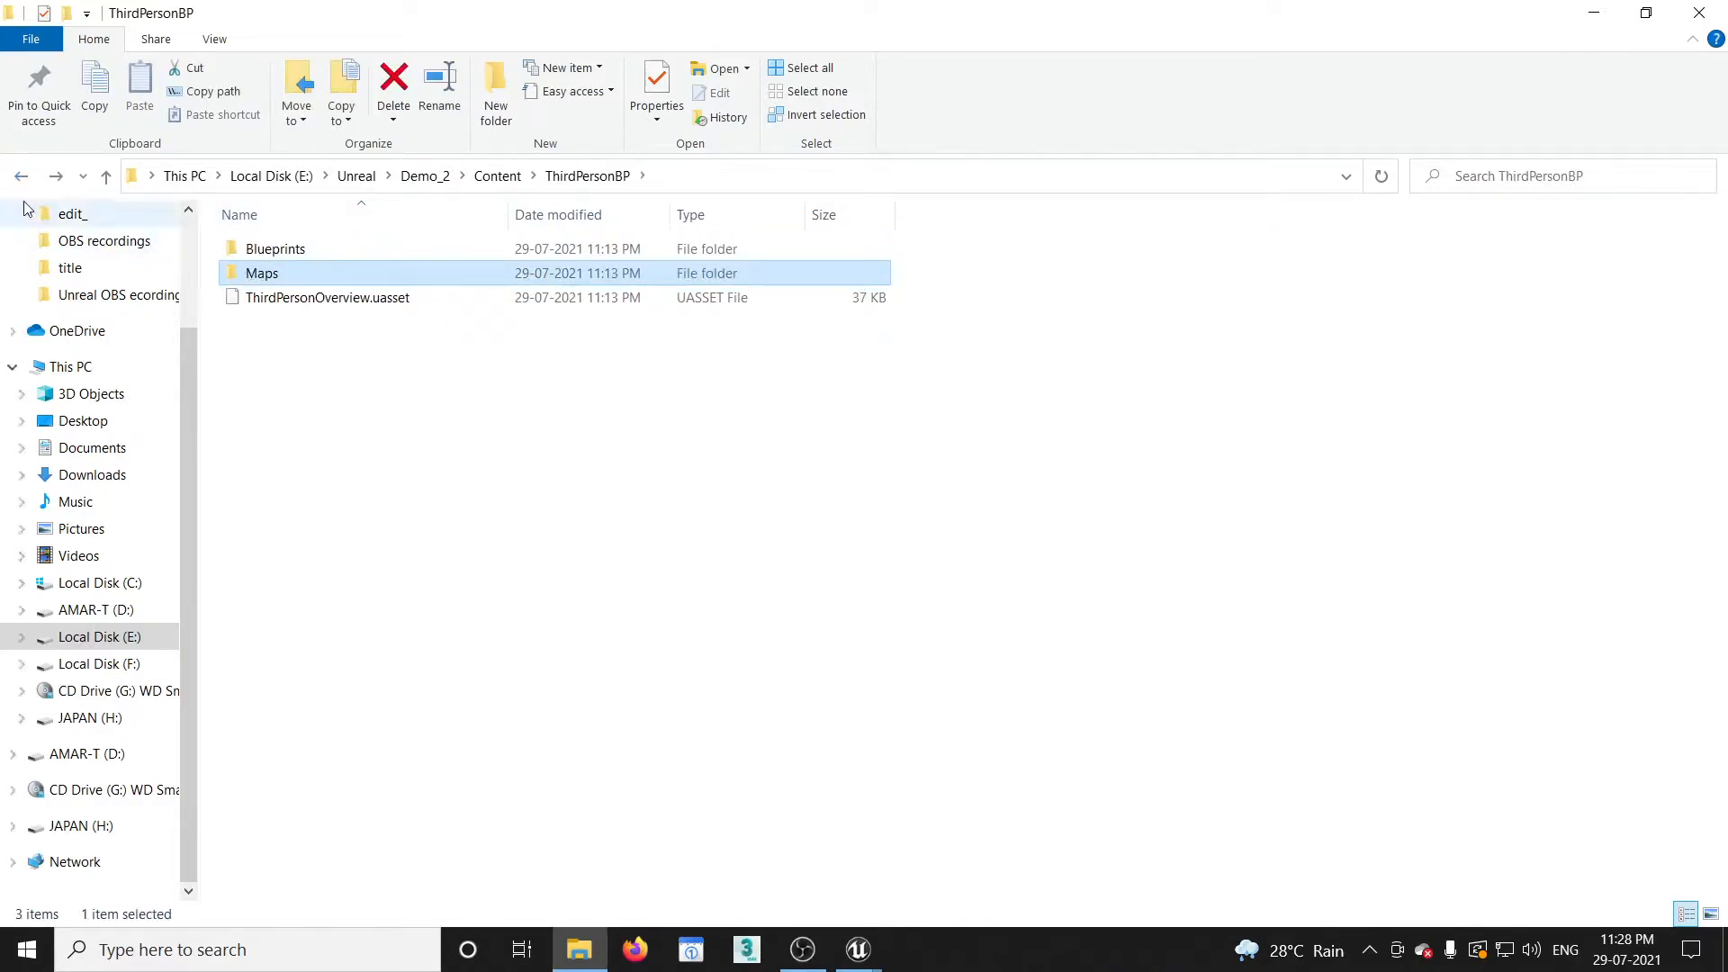
{"action": "left_click", "coordinate": [23, 181]}
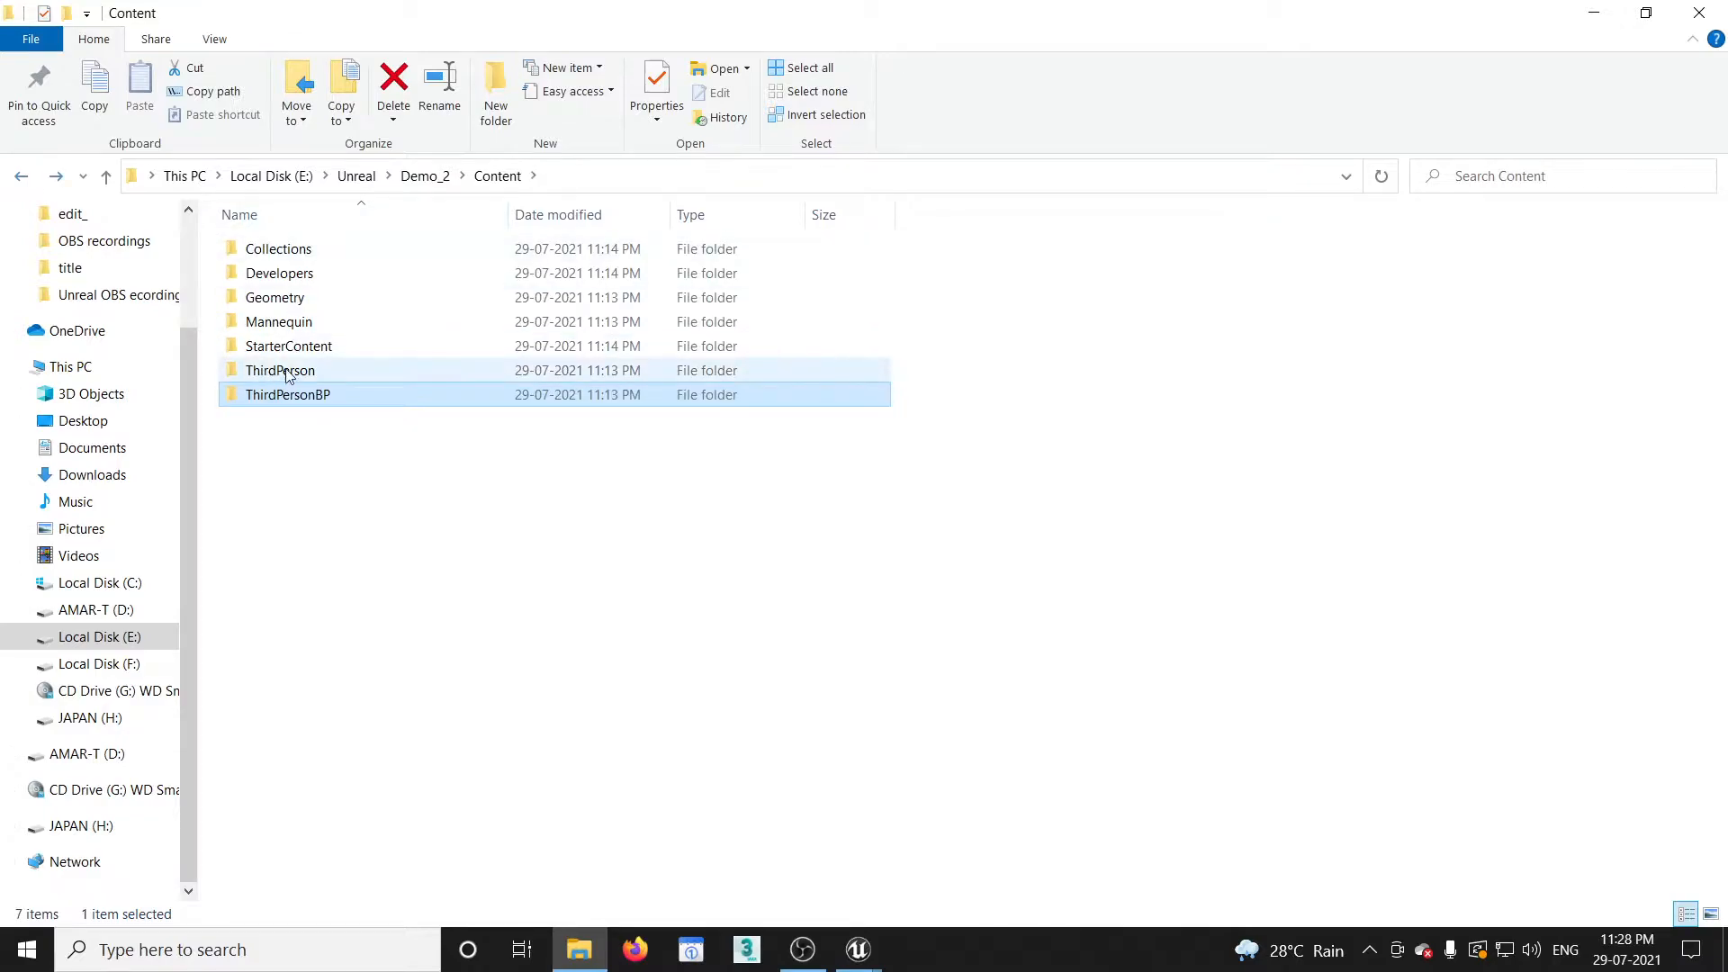
{"action": "left_click", "coordinate": [20, 177]}
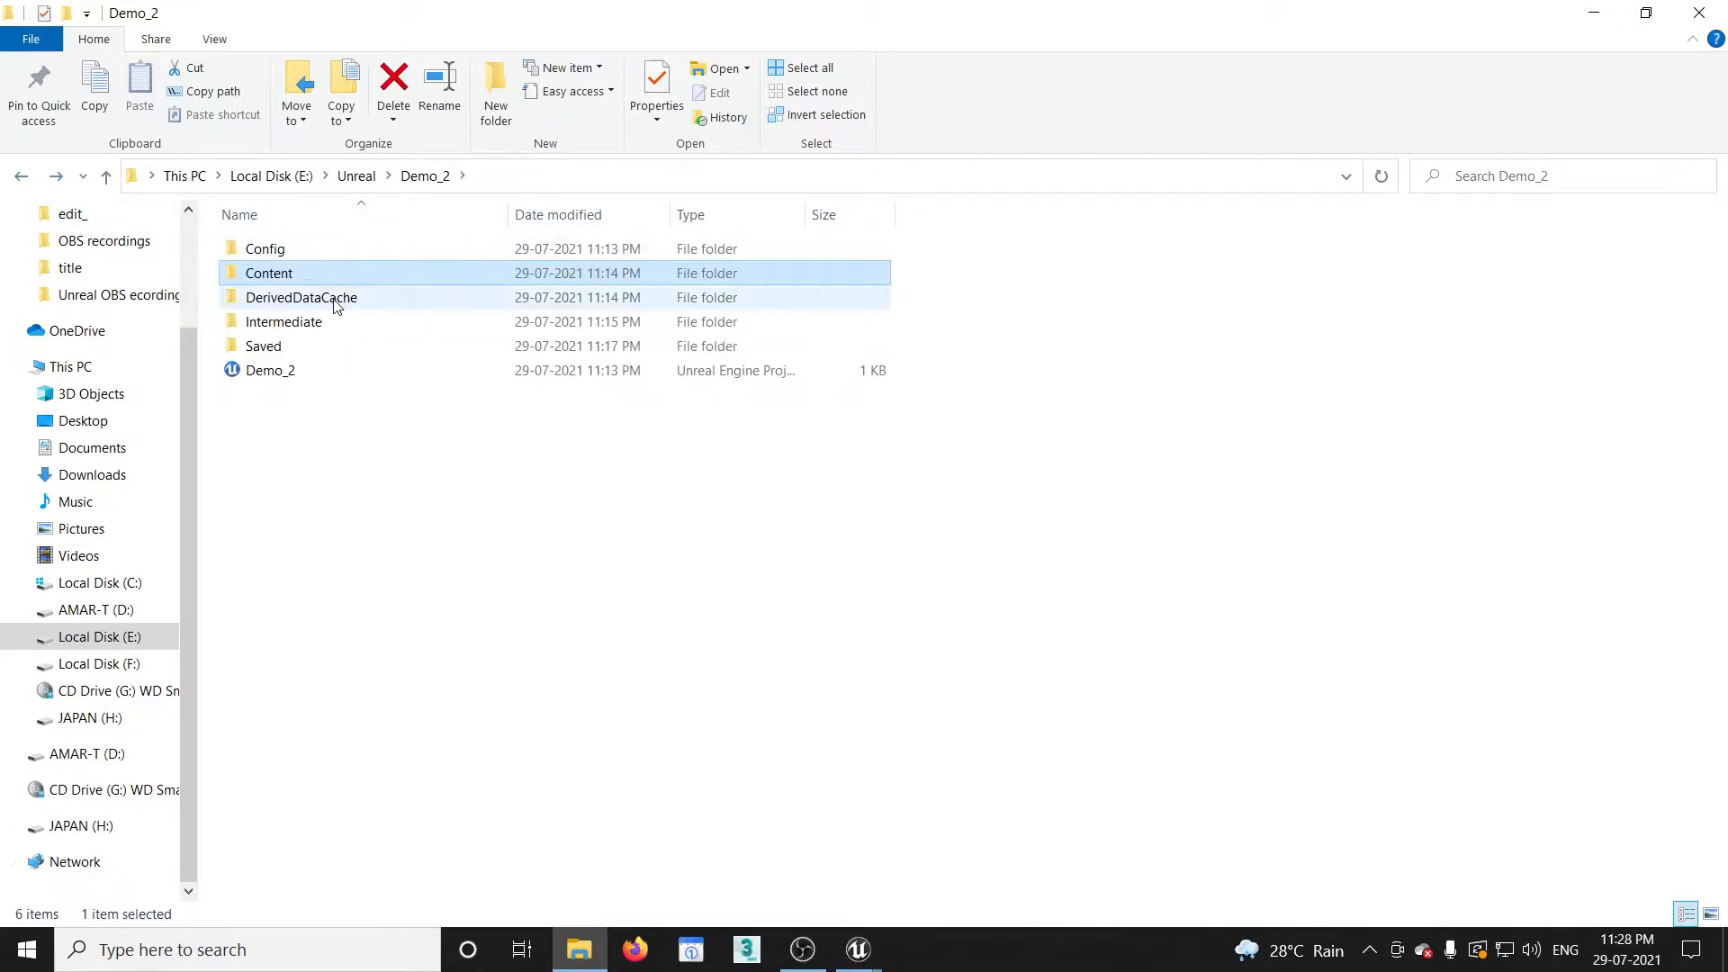
Look inside the project's Intermediate folder and open its Saved folder.
{"action": "double_click", "coordinate": [317, 328]}
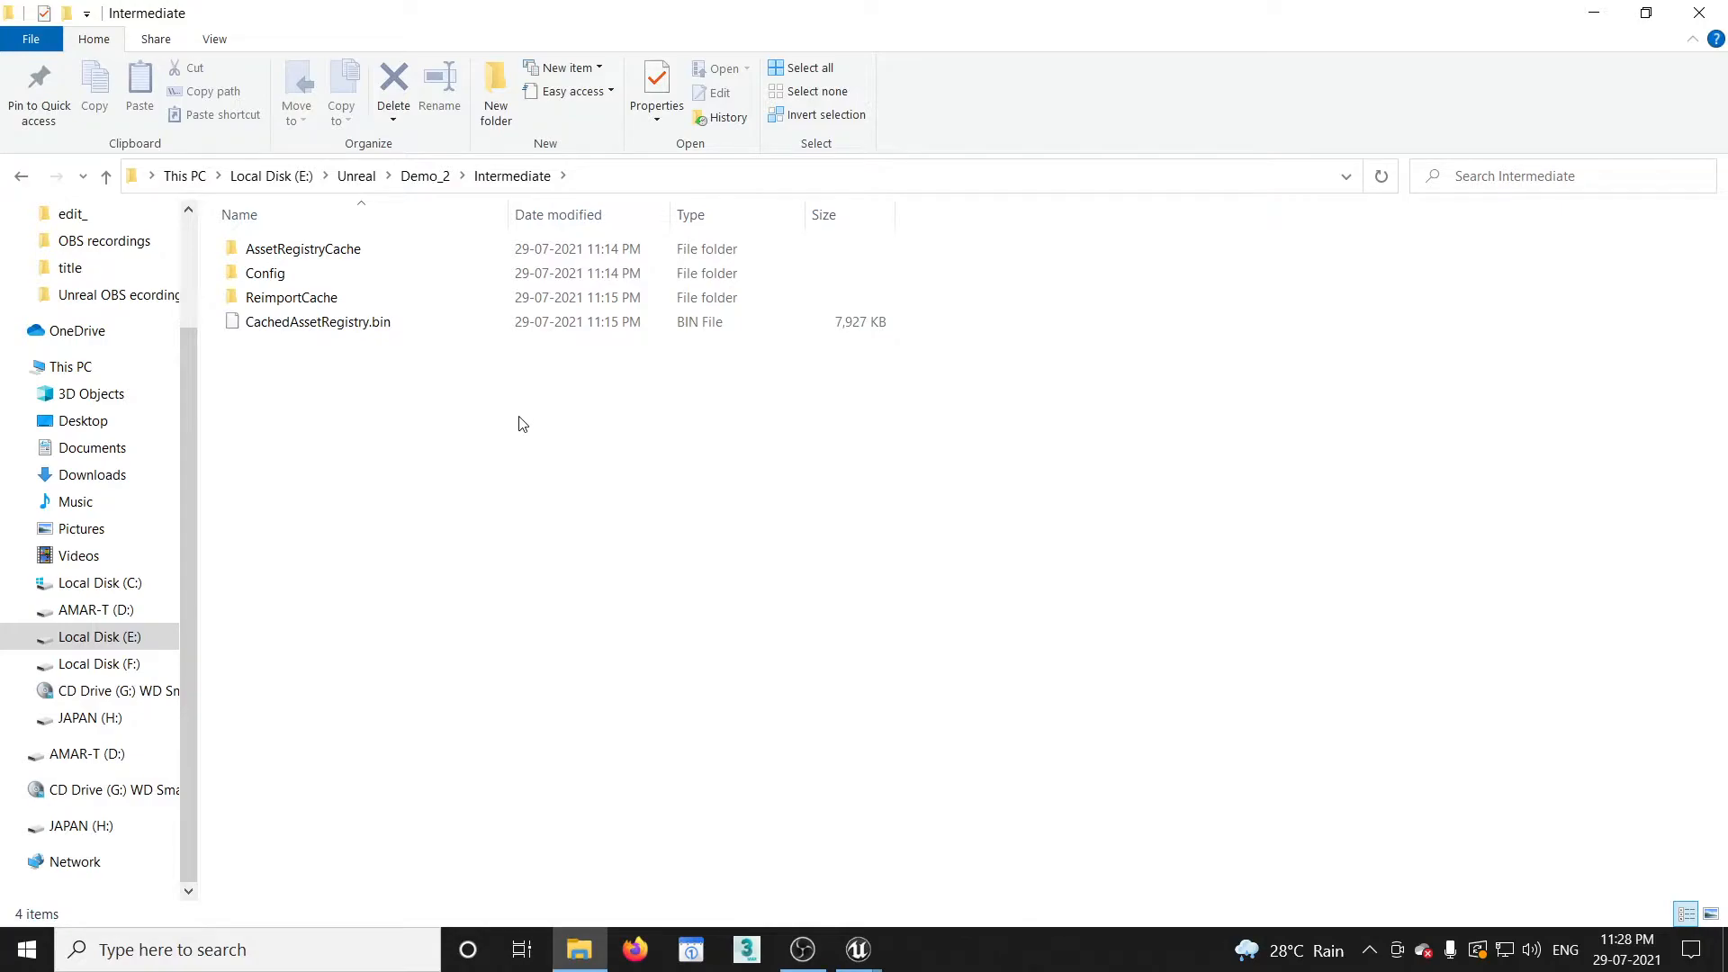
{"action": "left_click", "coordinate": [29, 185]}
{"action": "left_click", "coordinate": [357, 351]}
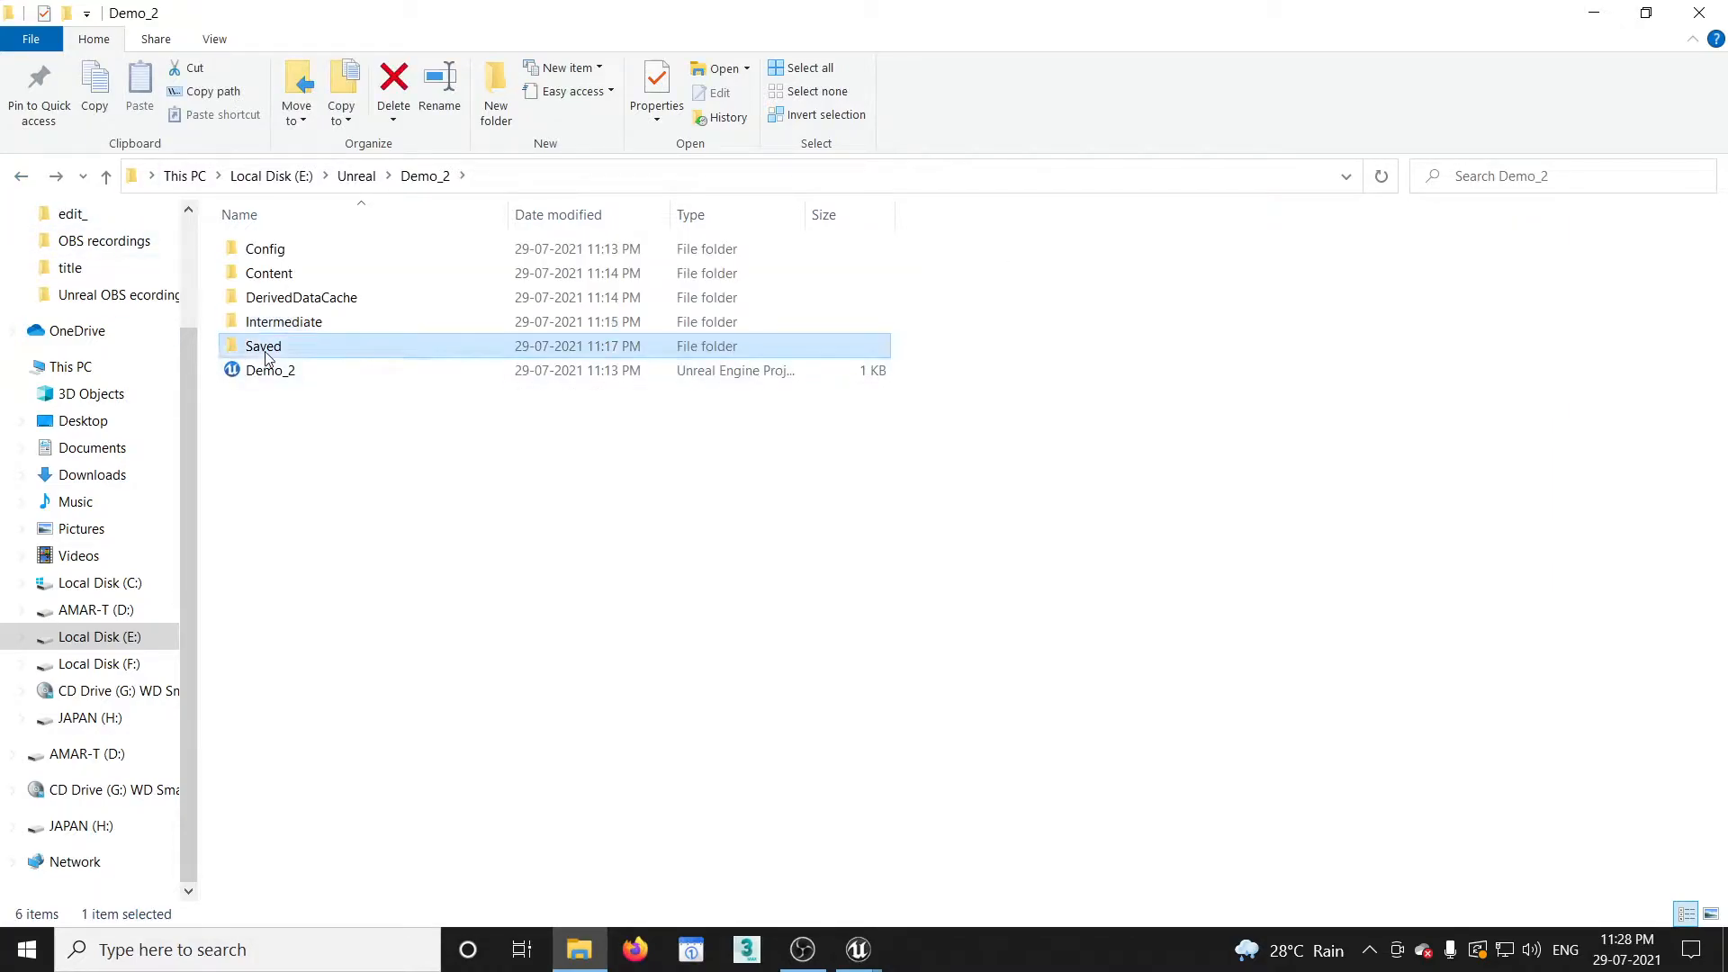
{"action": "double_click", "coordinate": [340, 349]}
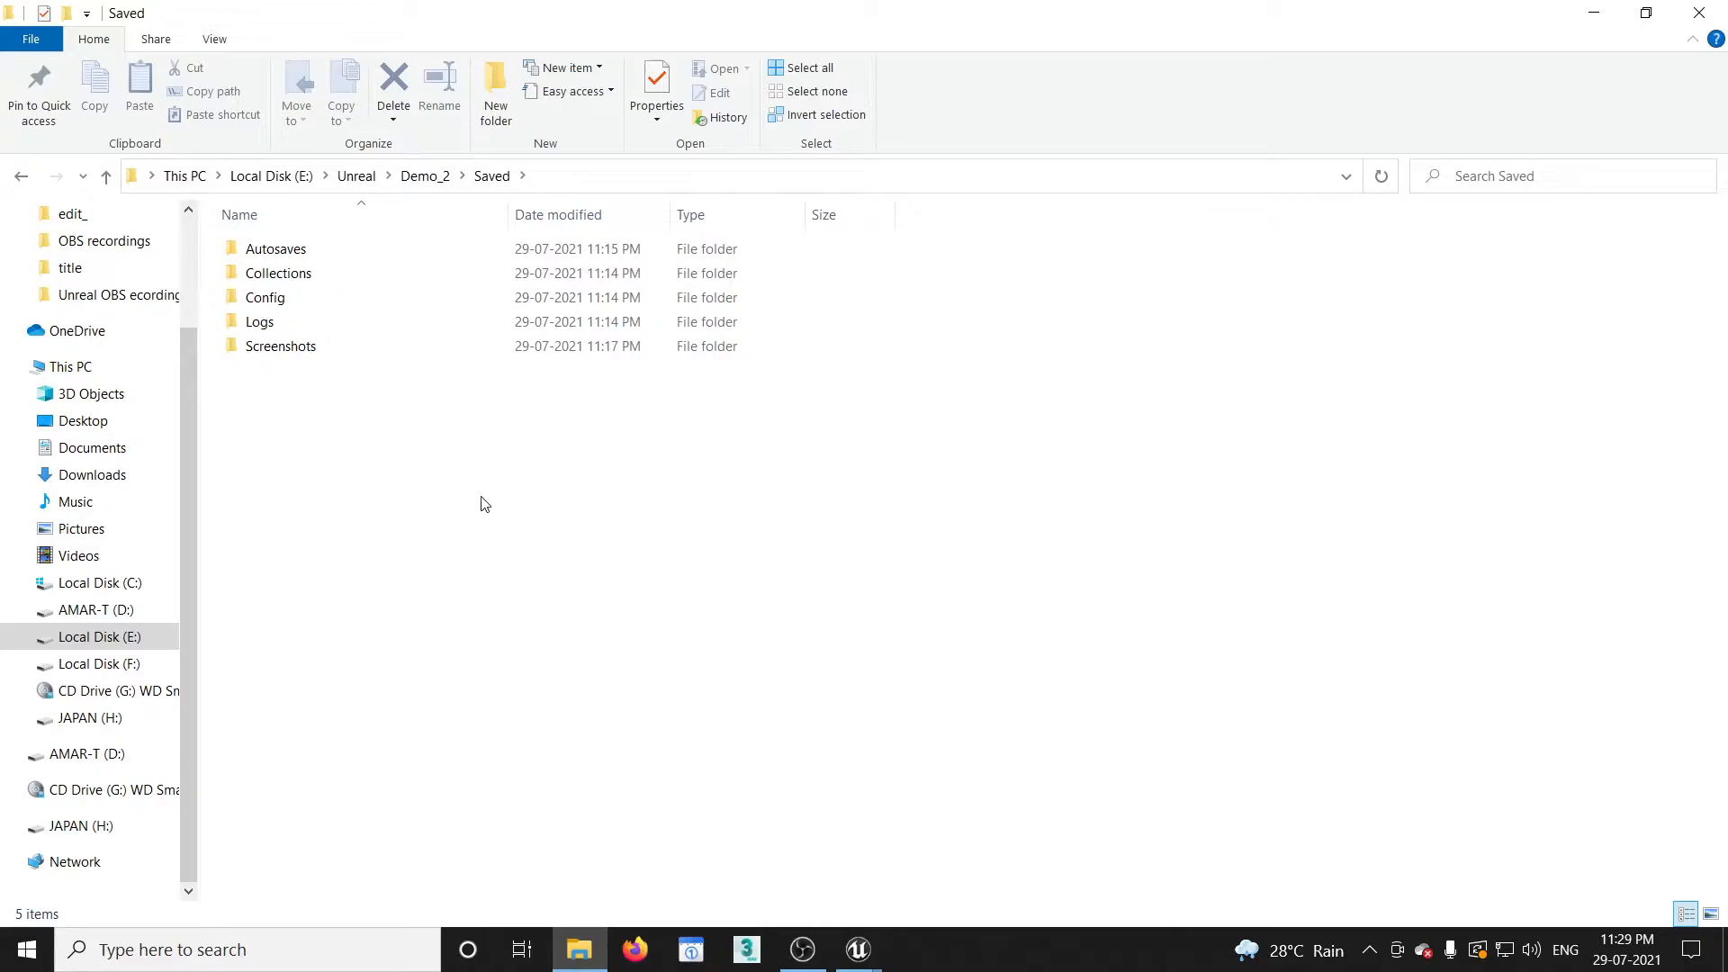
Switch to the Demo_2 Unreal Editor and capture a high resolution screenshot of the viewport with size multiplier 1.0.
{"action": "mouse_move", "coordinate": [859, 950]}
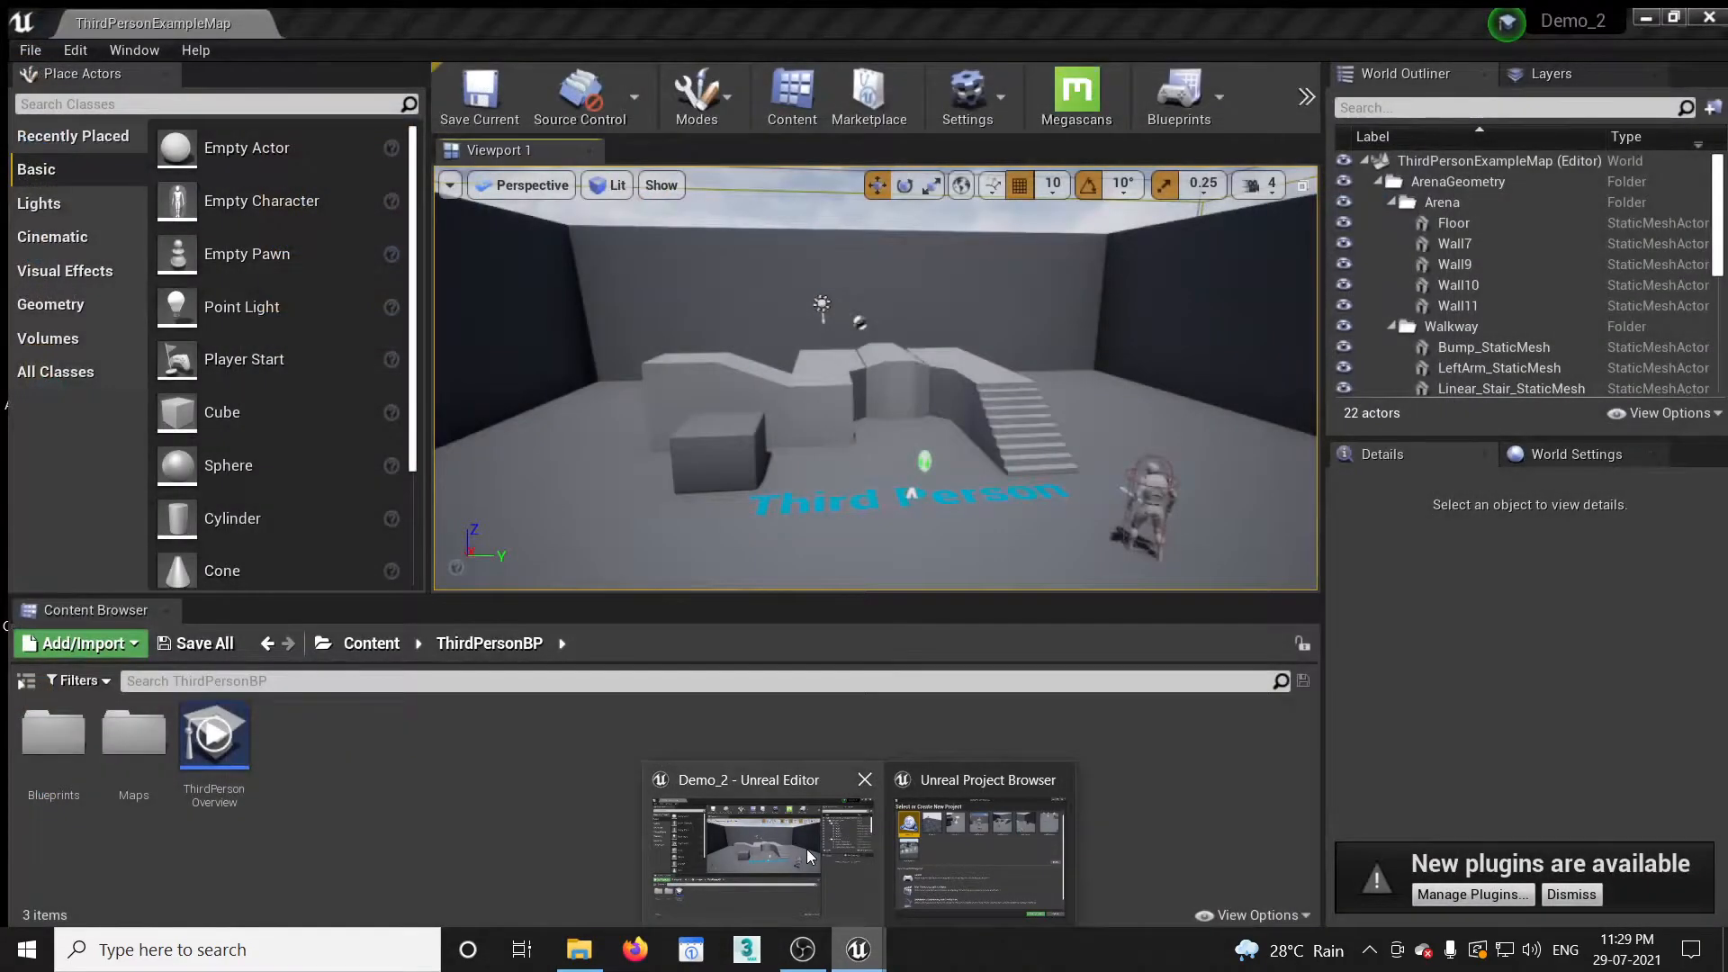
{"action": "left_click", "coordinate": [807, 850]}
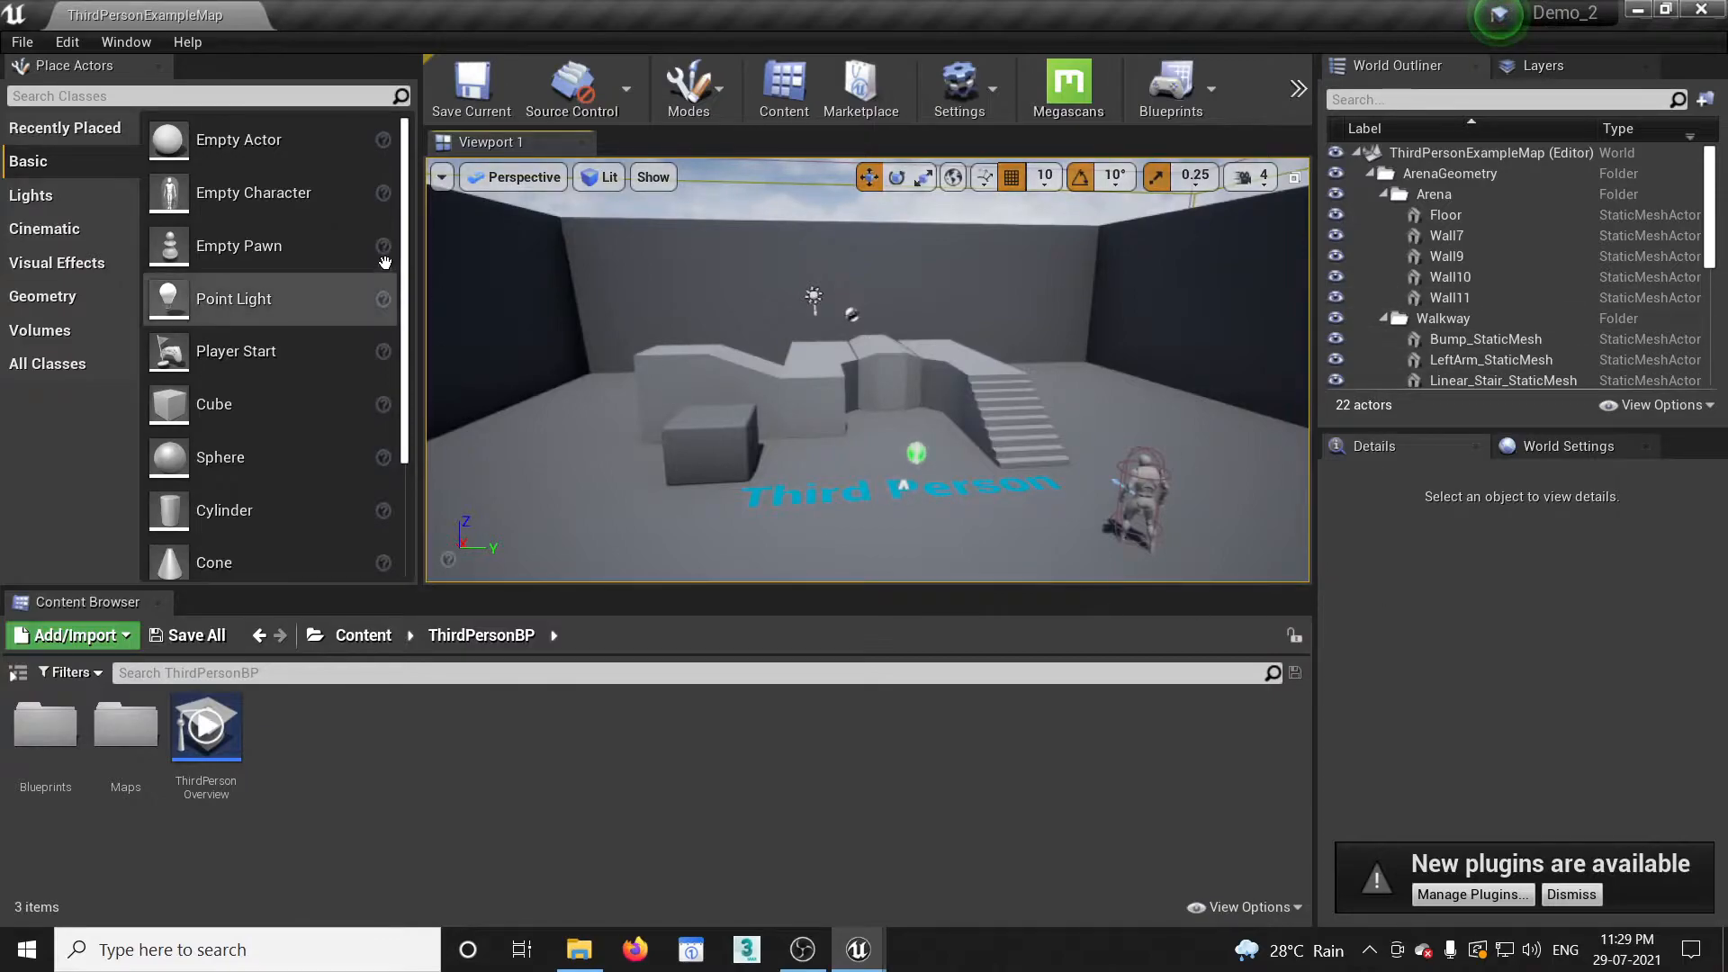
{"action": "left_click", "coordinate": [441, 177]}
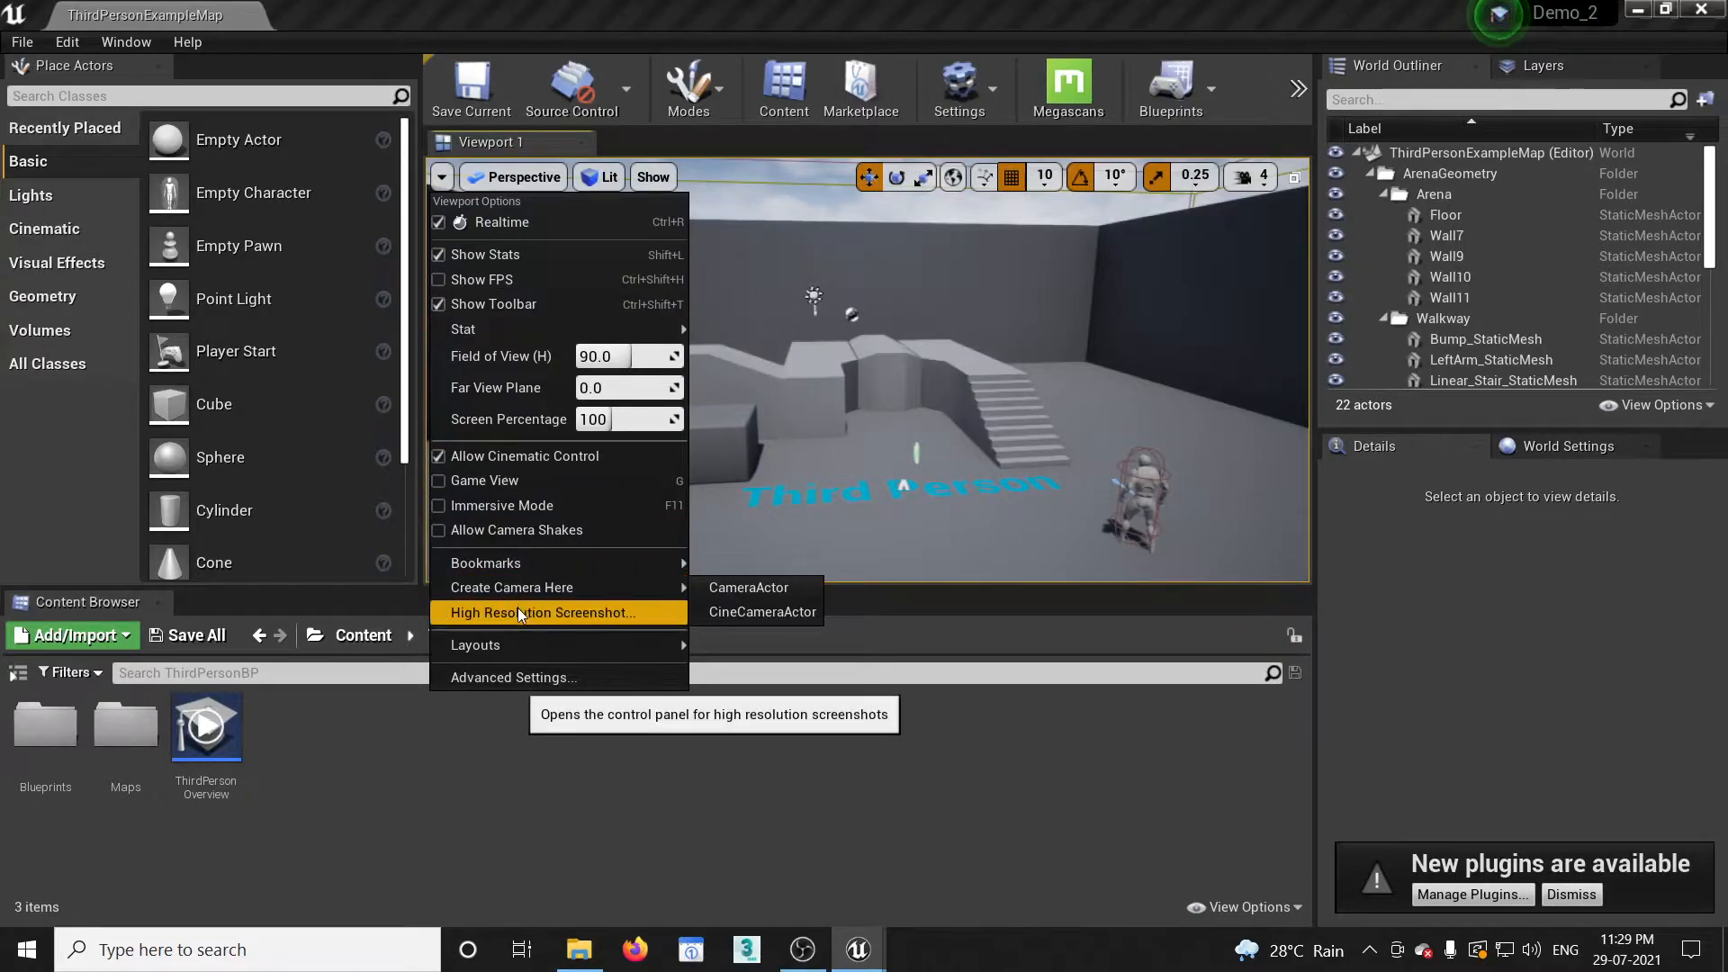
{"action": "left_click", "coordinate": [633, 611]}
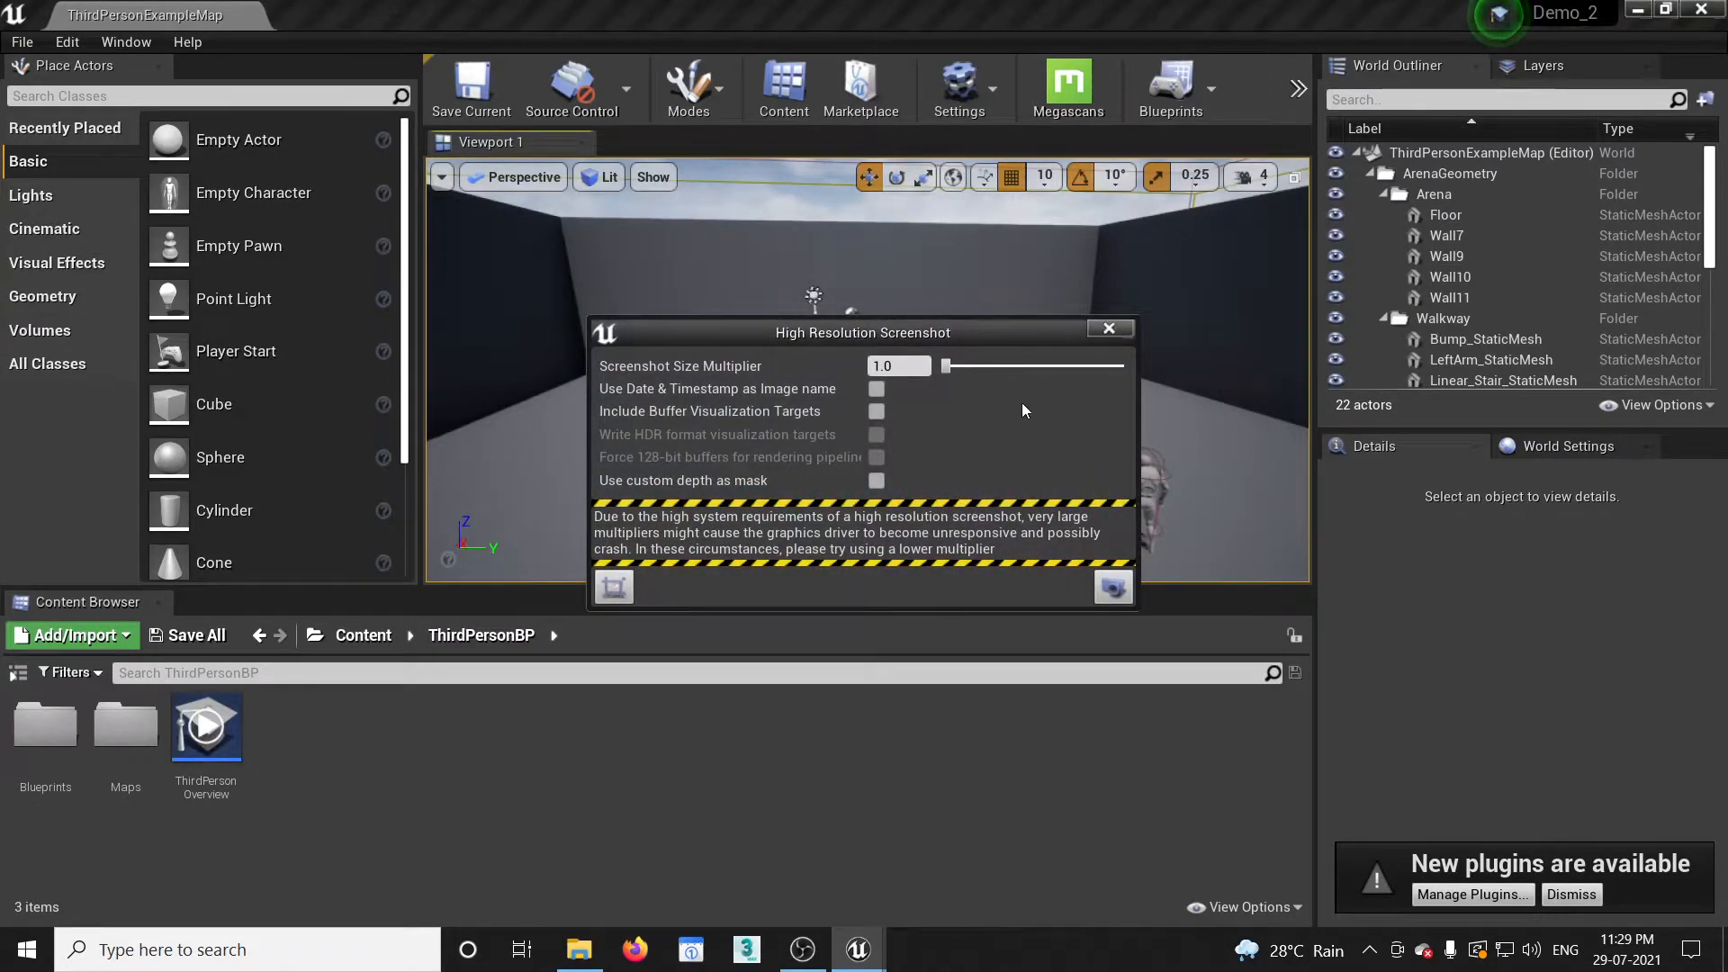
{"action": "left_click", "coordinate": [1114, 590]}
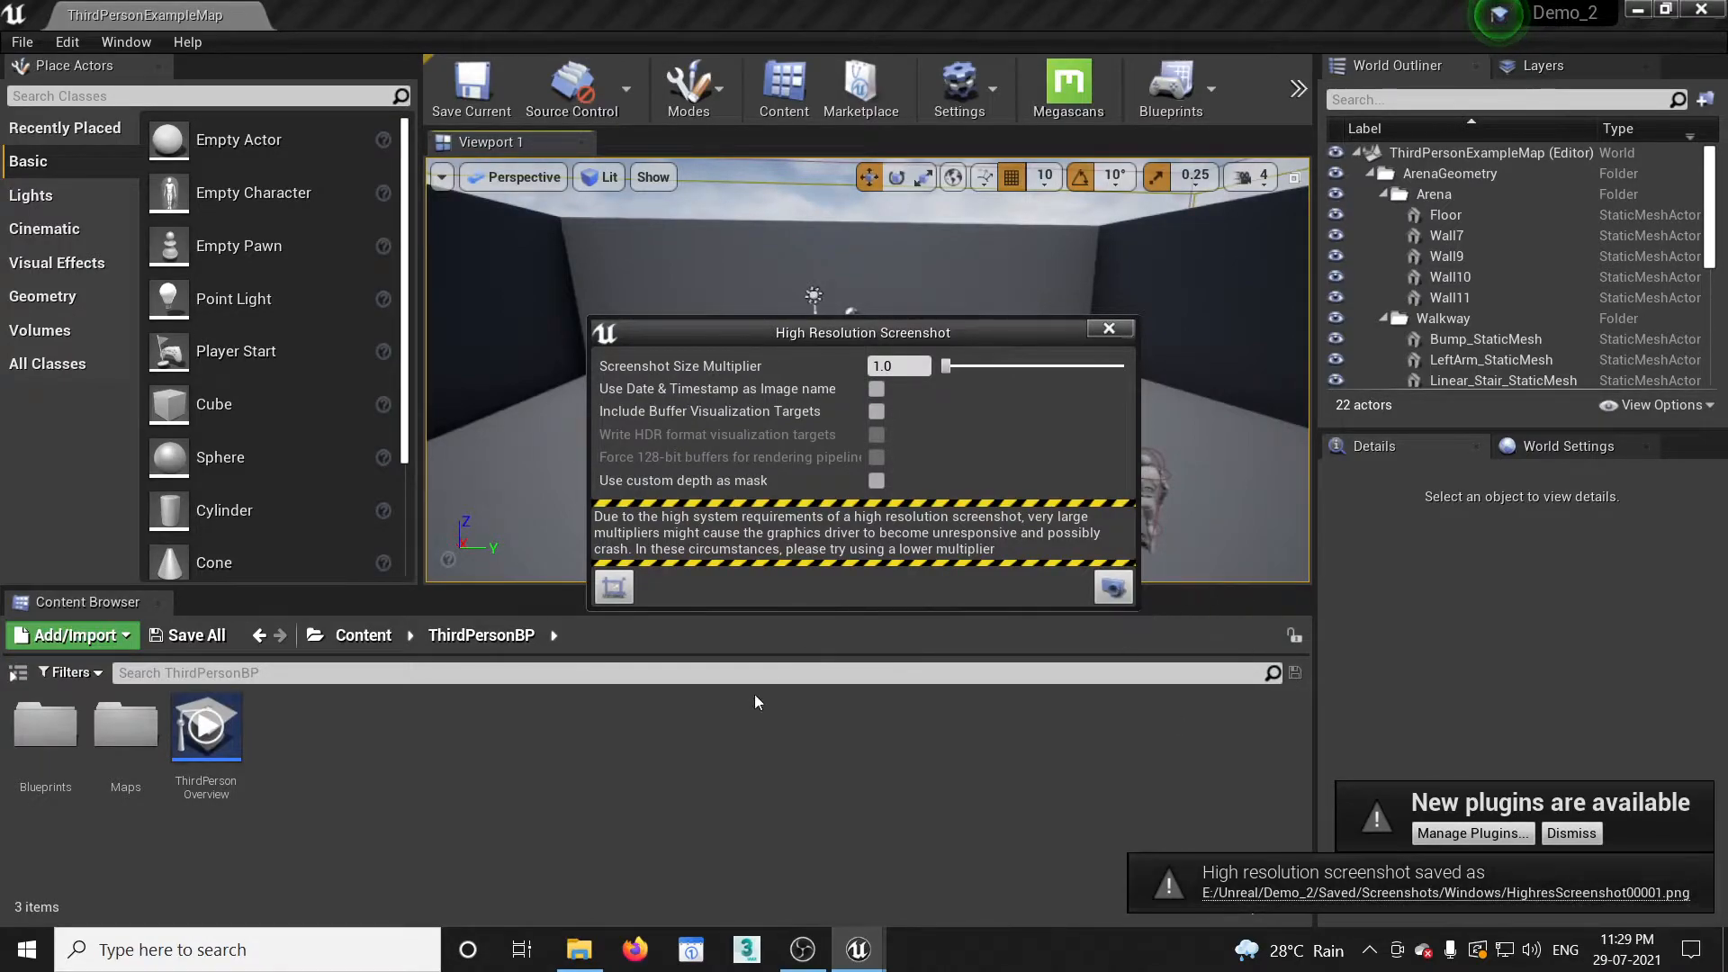
Switch to File Explorer and open HighresScreenshot00001 from the Windows folder inside Saved > Screenshots.
{"action": "left_click", "coordinate": [578, 950]}
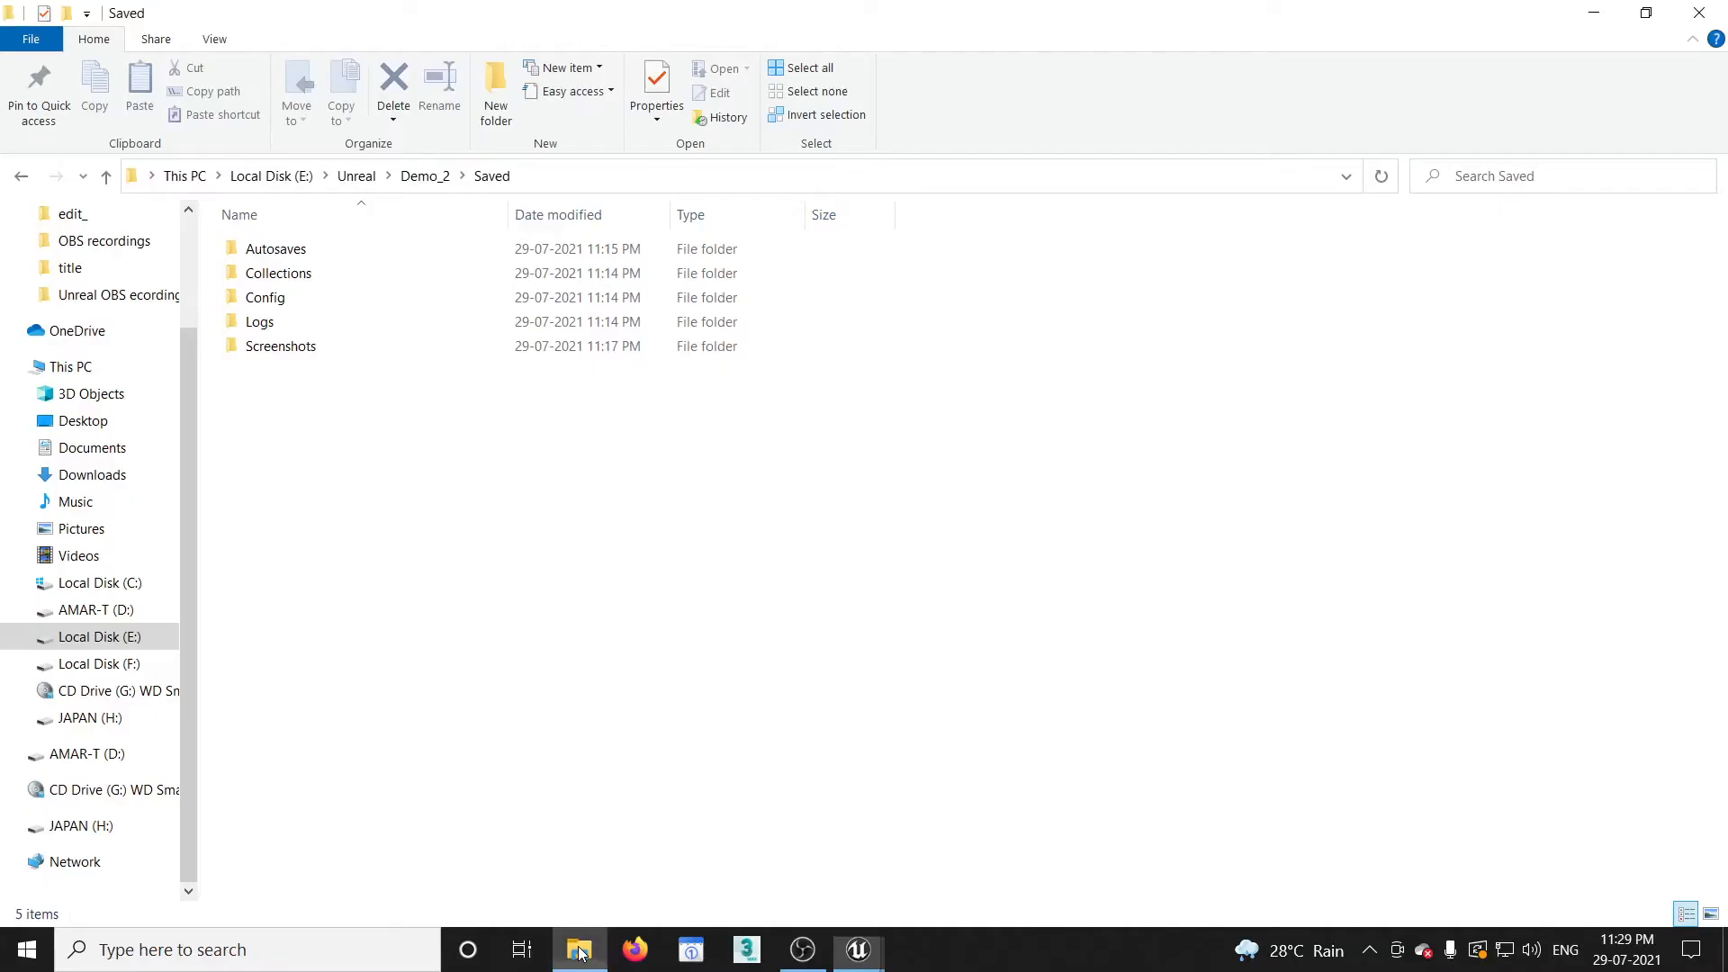
{"action": "double_click", "coordinate": [310, 344]}
{"action": "double_click", "coordinate": [298, 264]}
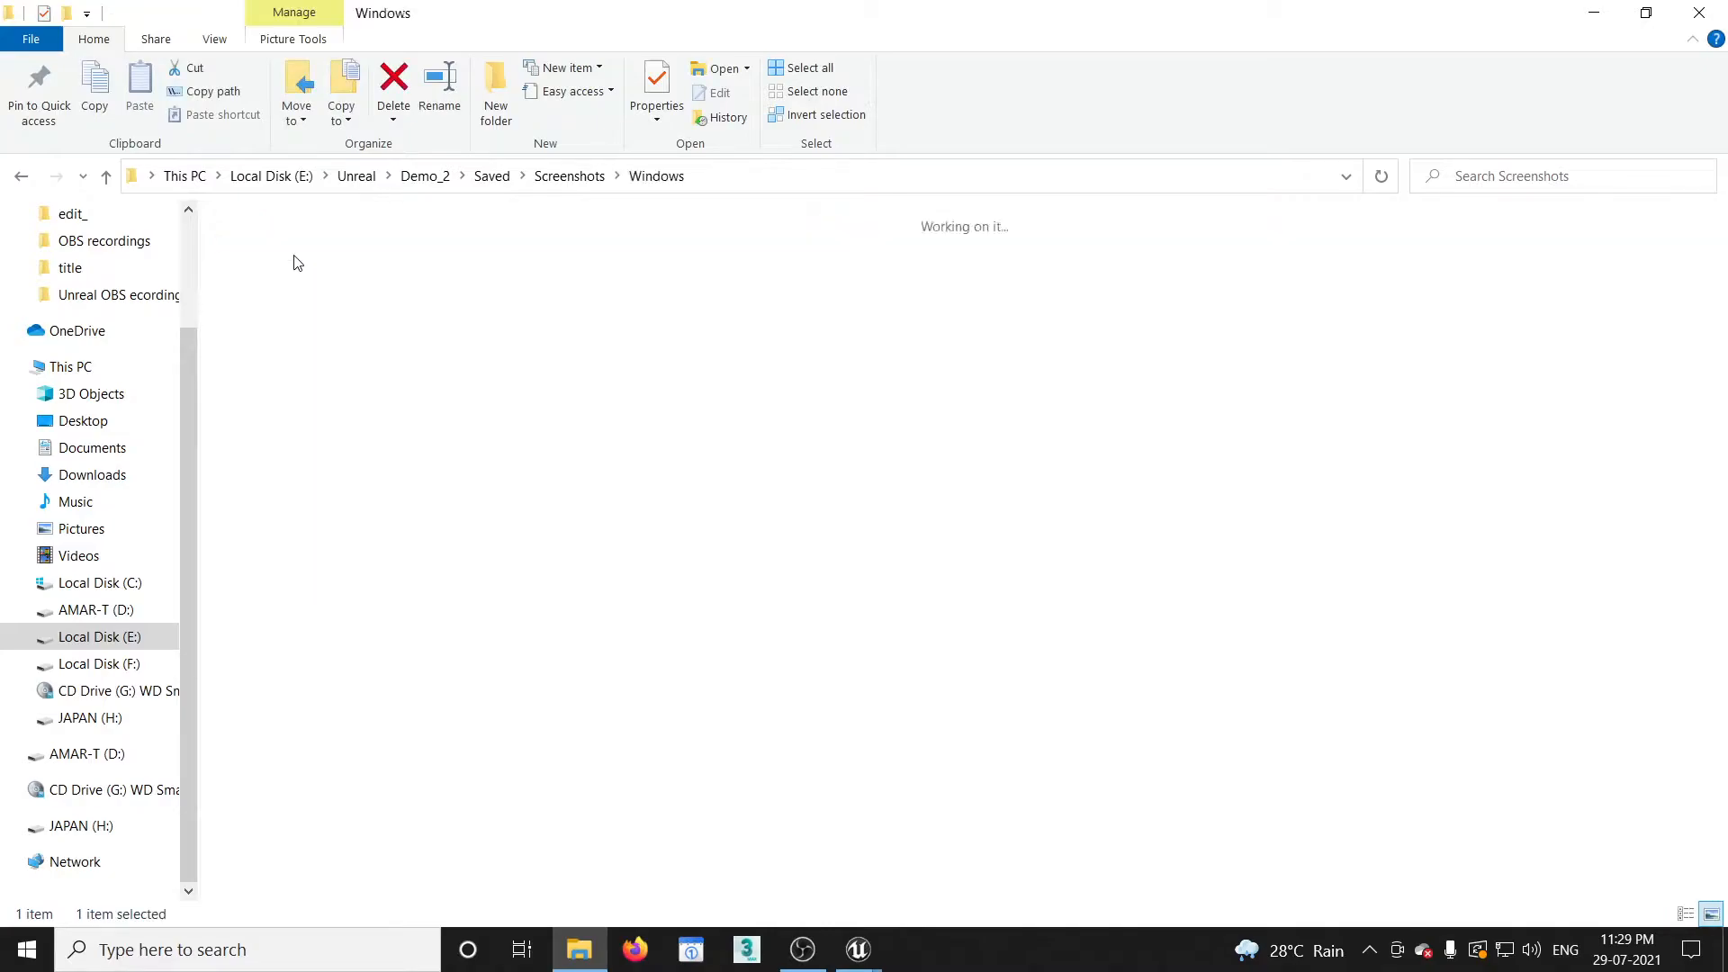
{"action": "left_click", "coordinate": [441, 296]}
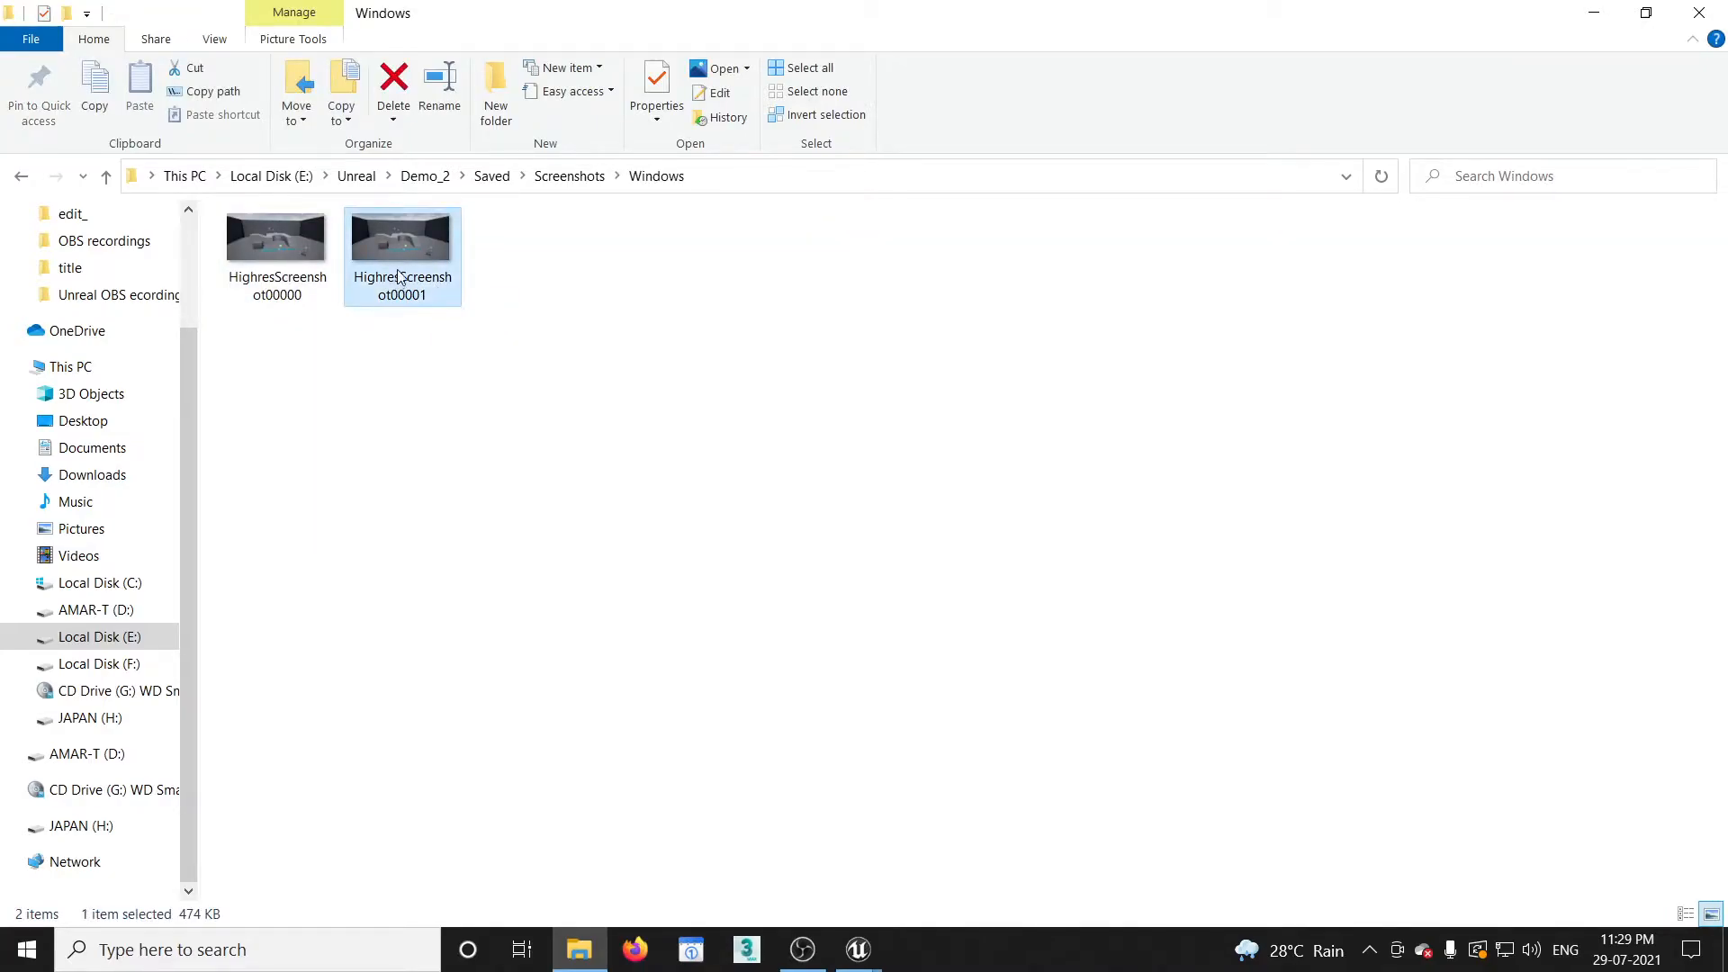
{"action": "double_click", "coordinate": [401, 277]}
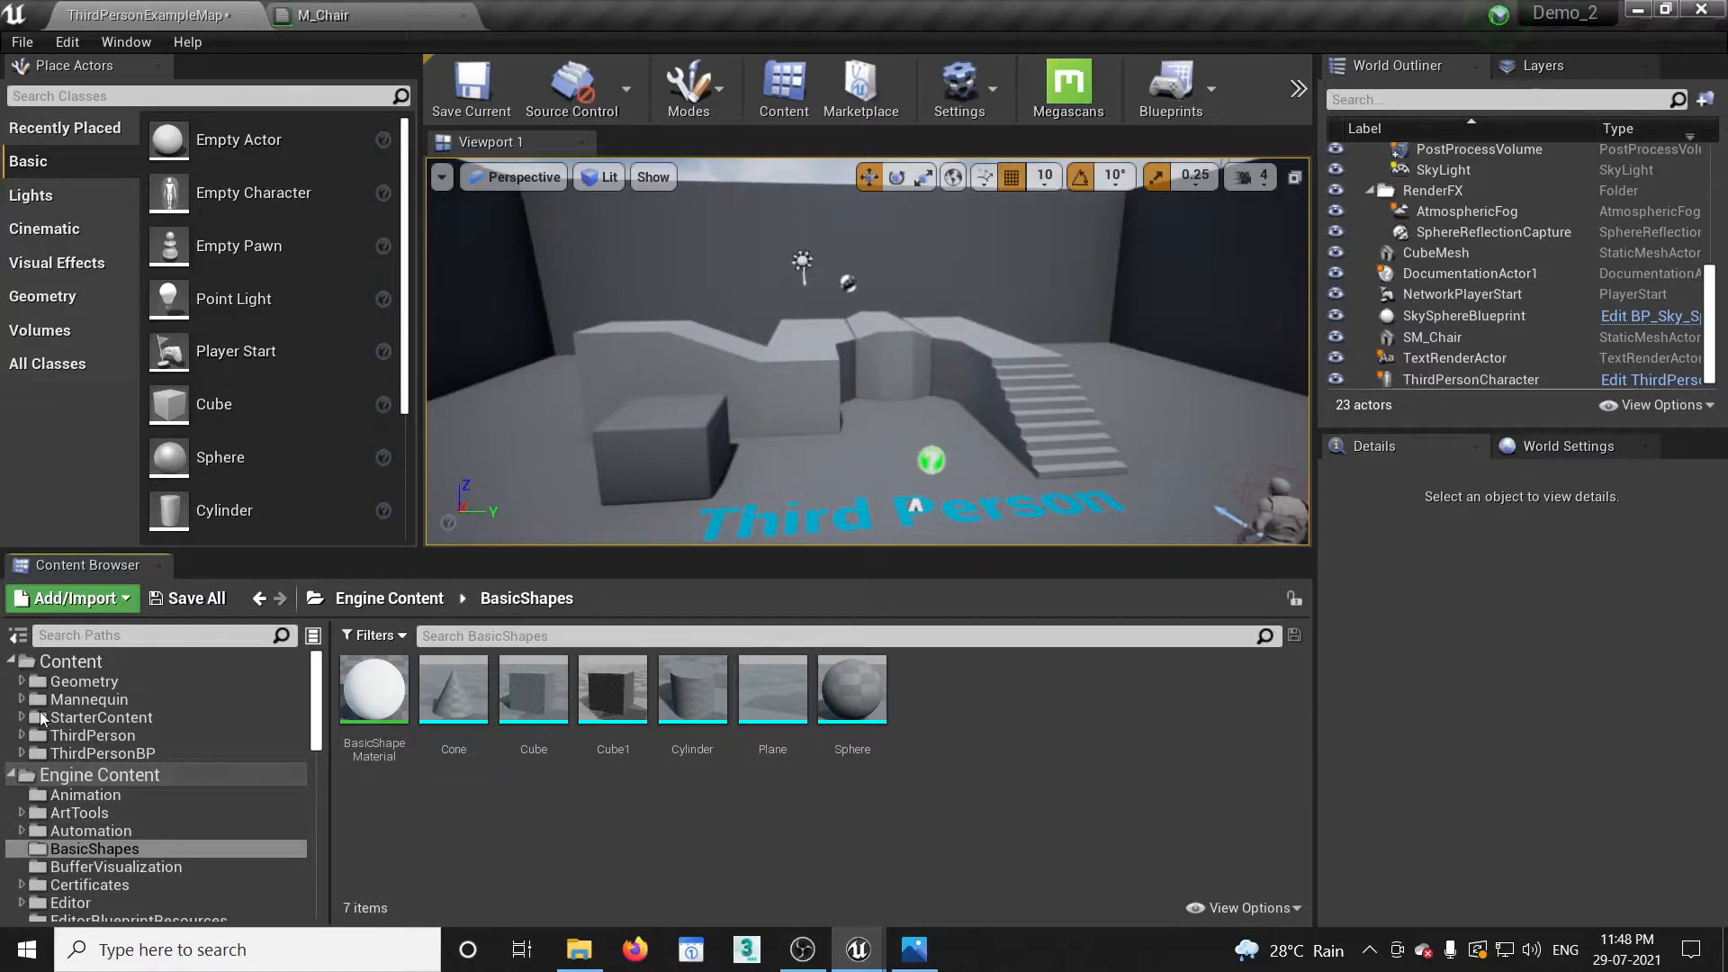
Collapse the Content folder tree in the Content Browser, search Content for "mesh", and browse the matching assets.
{"action": "left_click", "coordinate": [13, 666]}
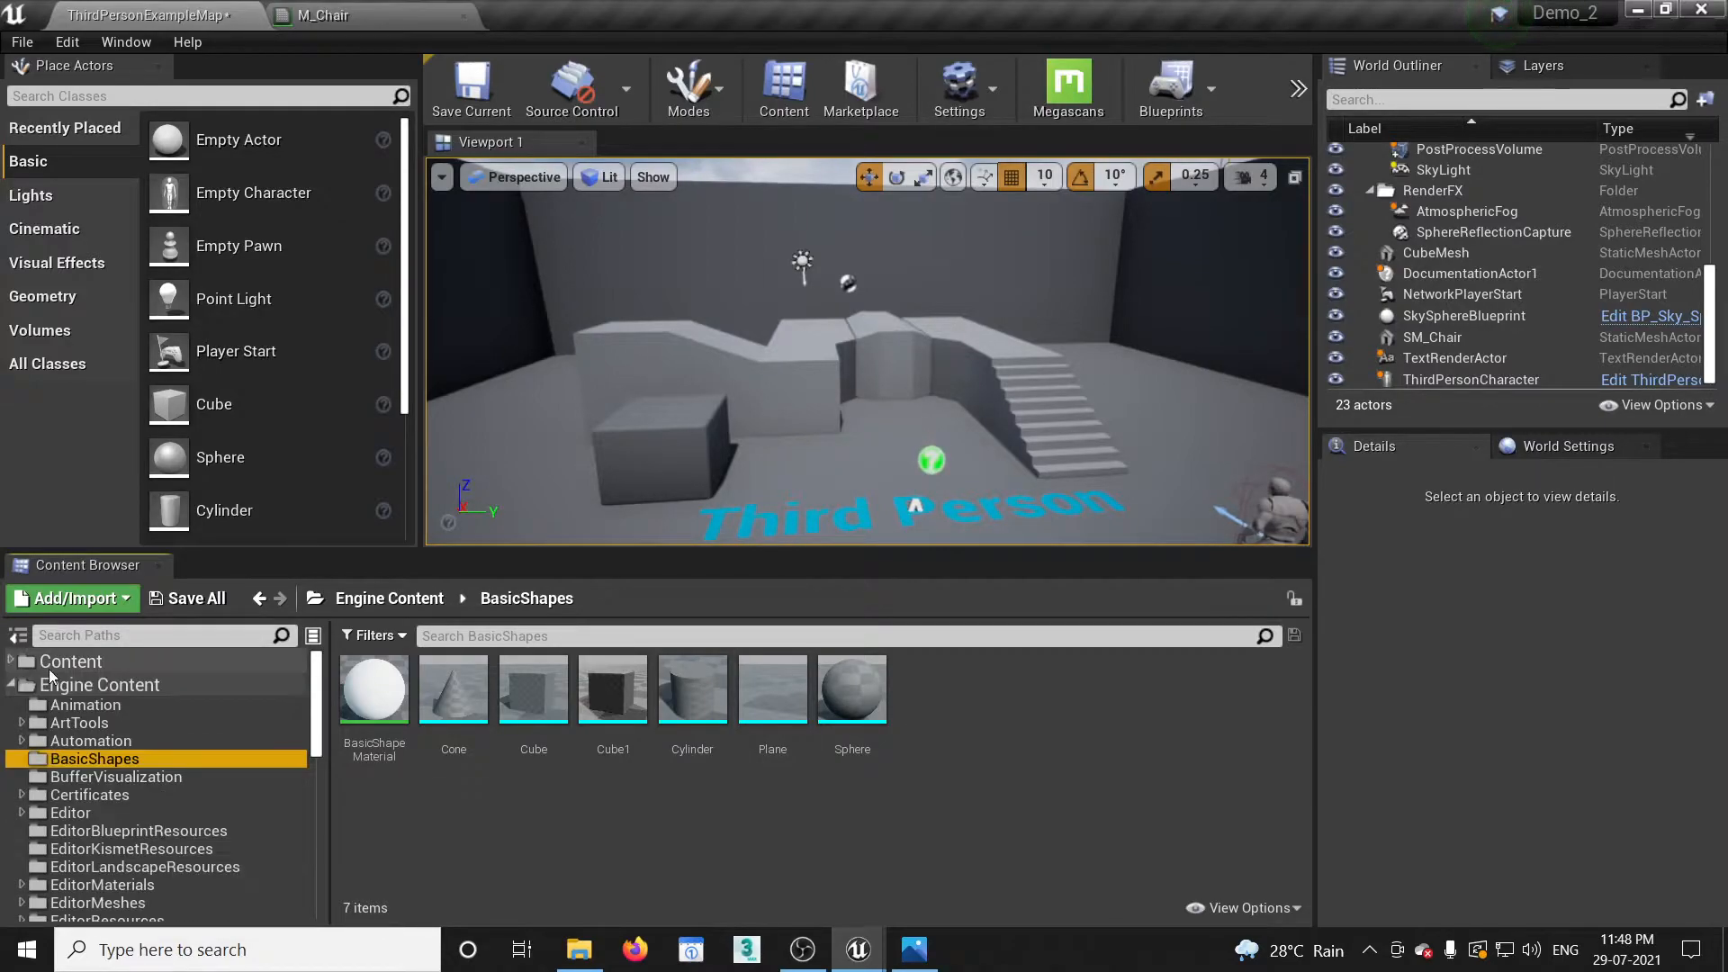
{"action": "left_click", "coordinate": [56, 668]}
{"action": "left_click", "coordinate": [456, 639]}
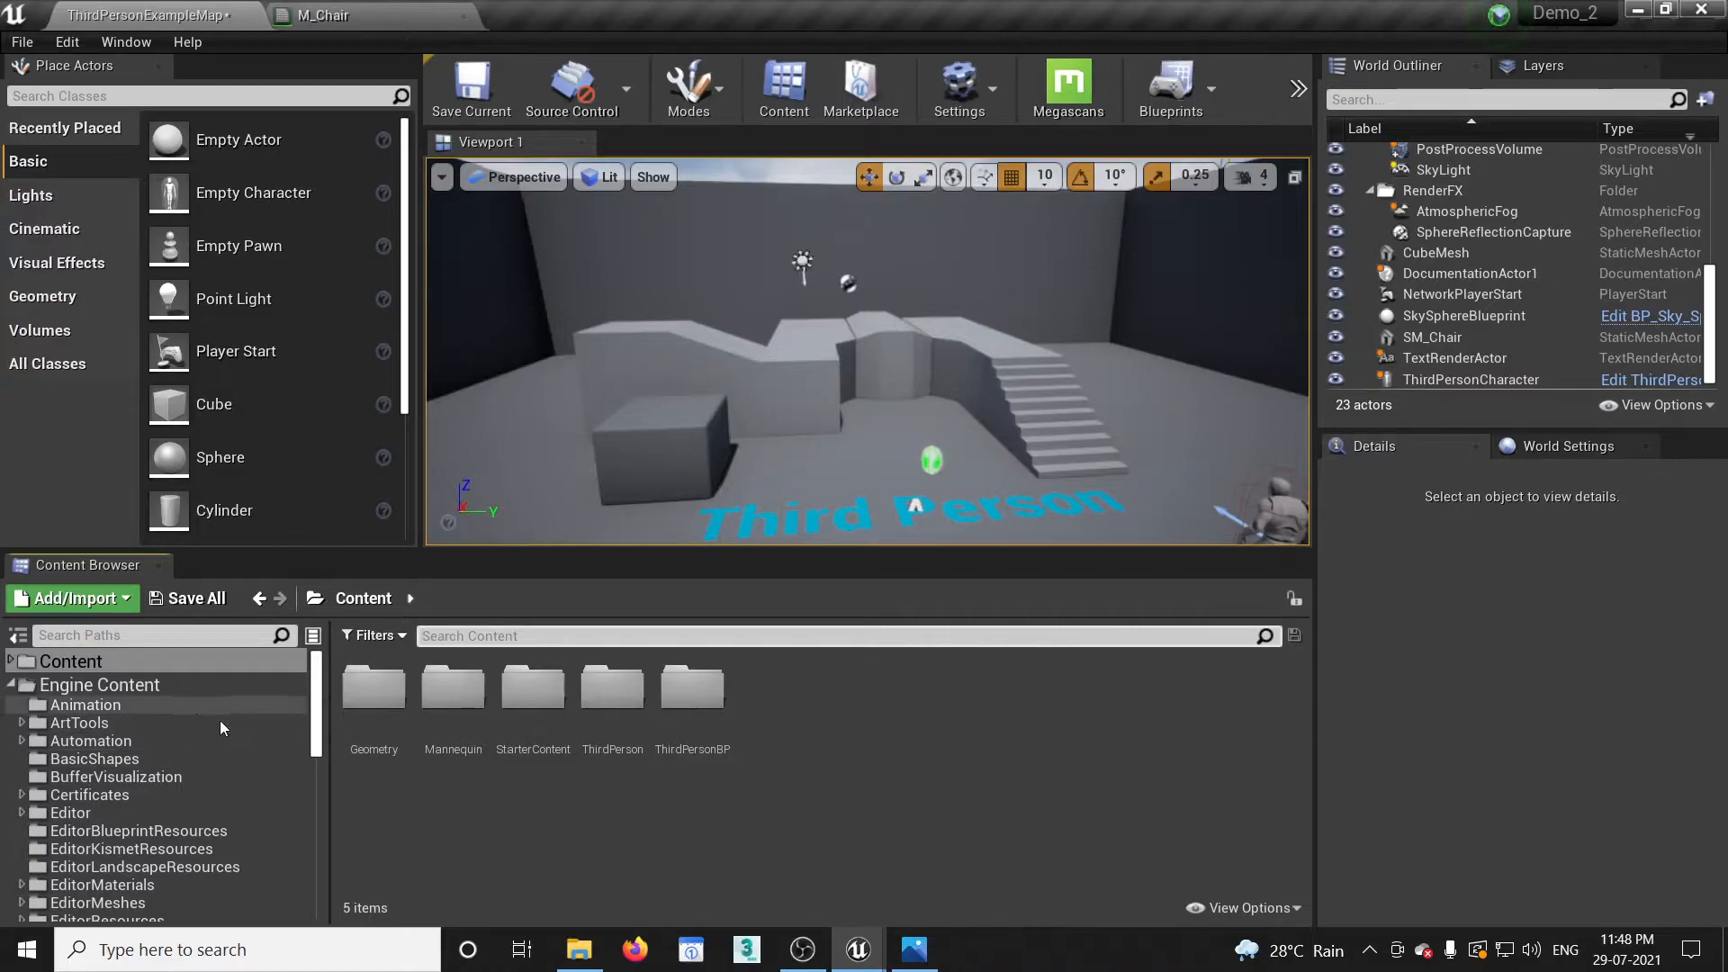
{"action": "type", "text": "mesh"}
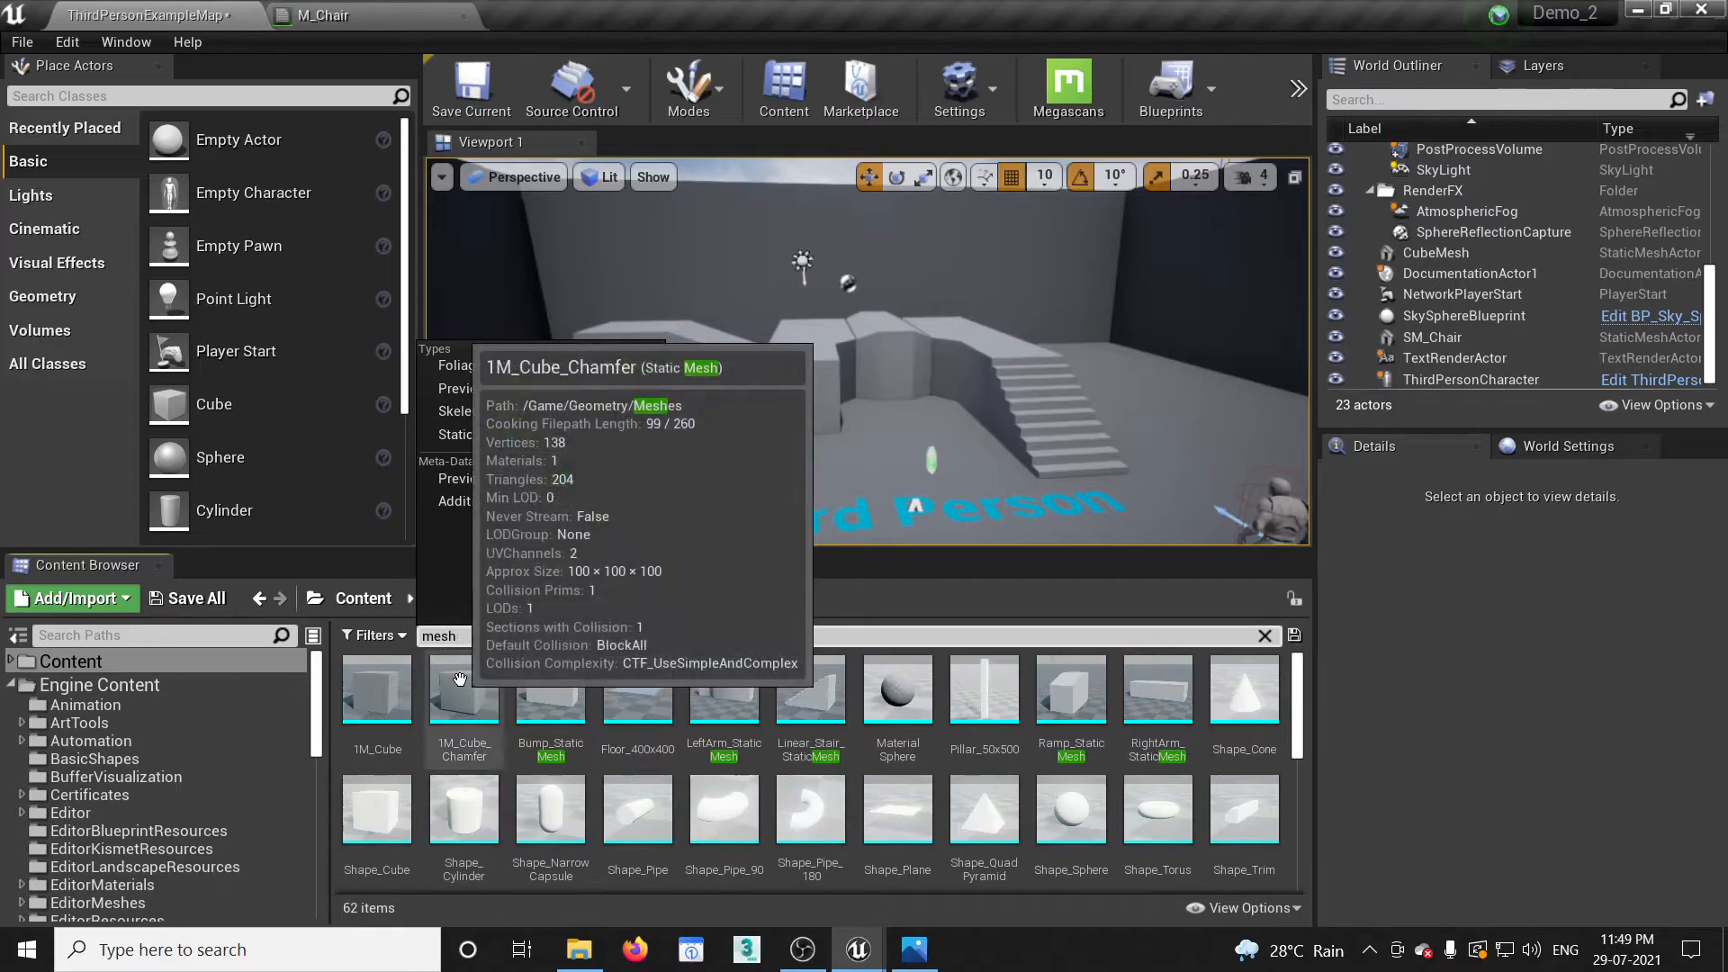
{"action": "scroll", "coordinate": [1062, 742], "scroll_direction": "down", "scroll_amount": 1}
{"action": "scroll", "coordinate": [1053, 741], "scroll_direction": "down", "scroll_amount": 6}
{"action": "scroll", "coordinate": [1051, 746], "scroll_direction": "down", "scroll_amount": 2}
{"action": "scroll", "coordinate": [1051, 745], "scroll_direction": "up", "scroll_amount": 3}
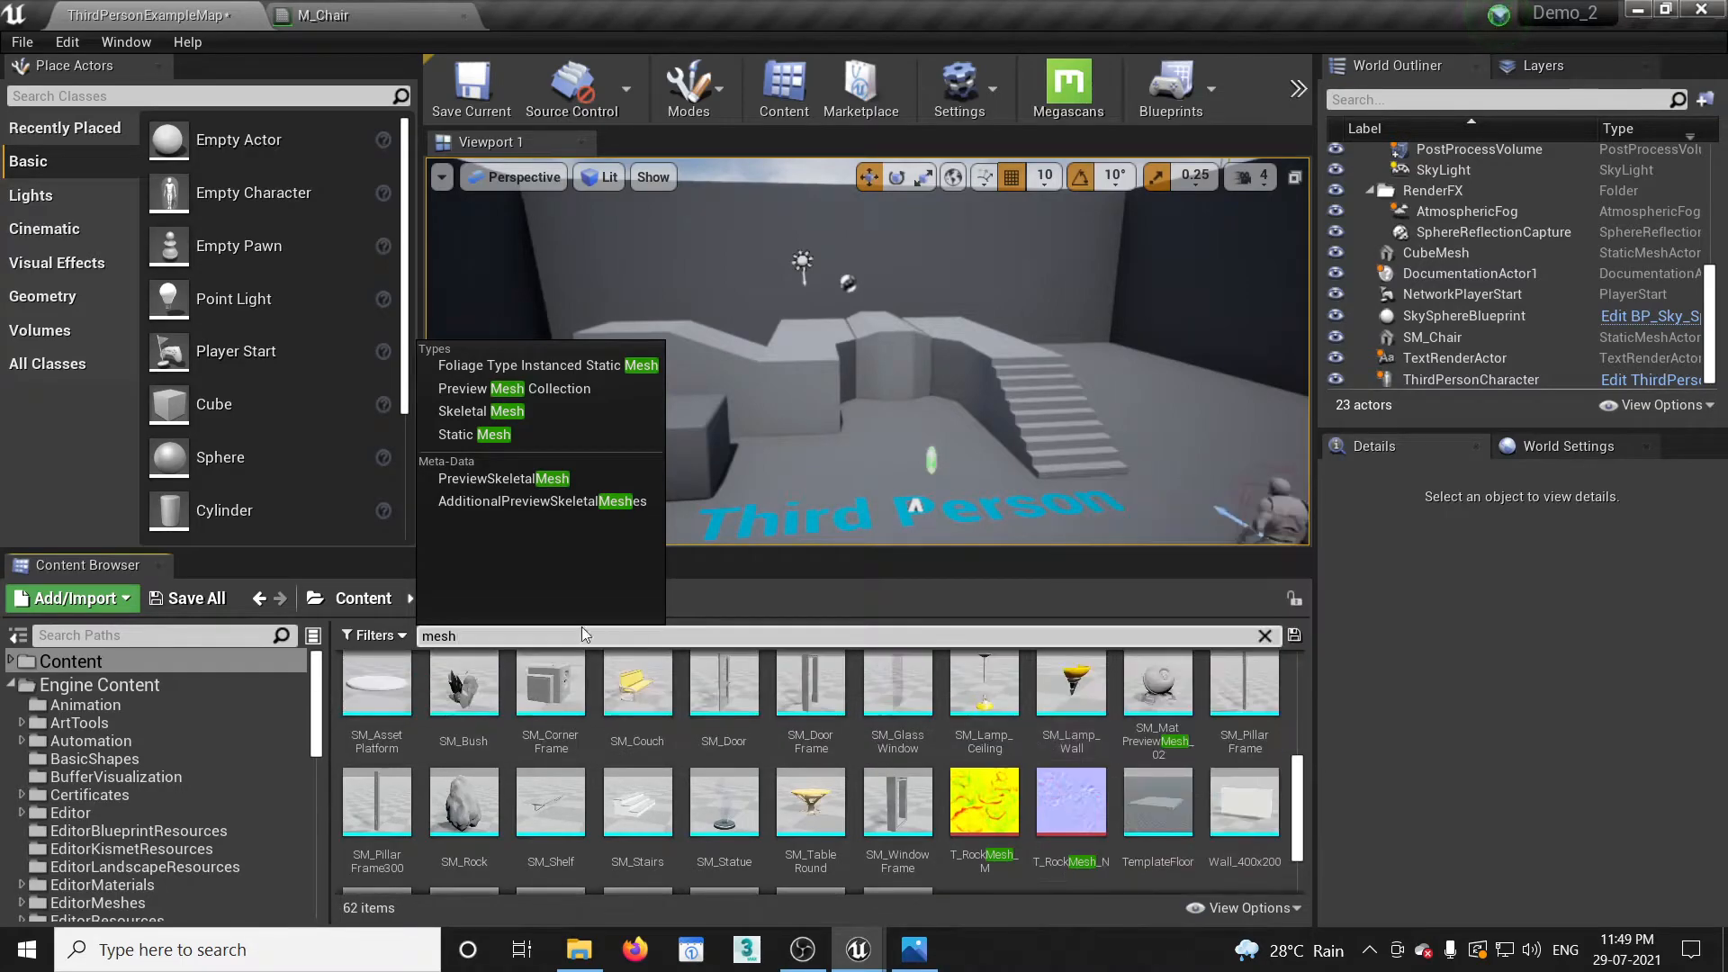
Replace the Content search with the type query Type=Material, enlarge the Content Browser, and browse the material assets.
{"action": "left_click_drag", "start_coordinate": [478, 635], "coordinate": [344, 647]}
{"action": "type", "text": "mater"}
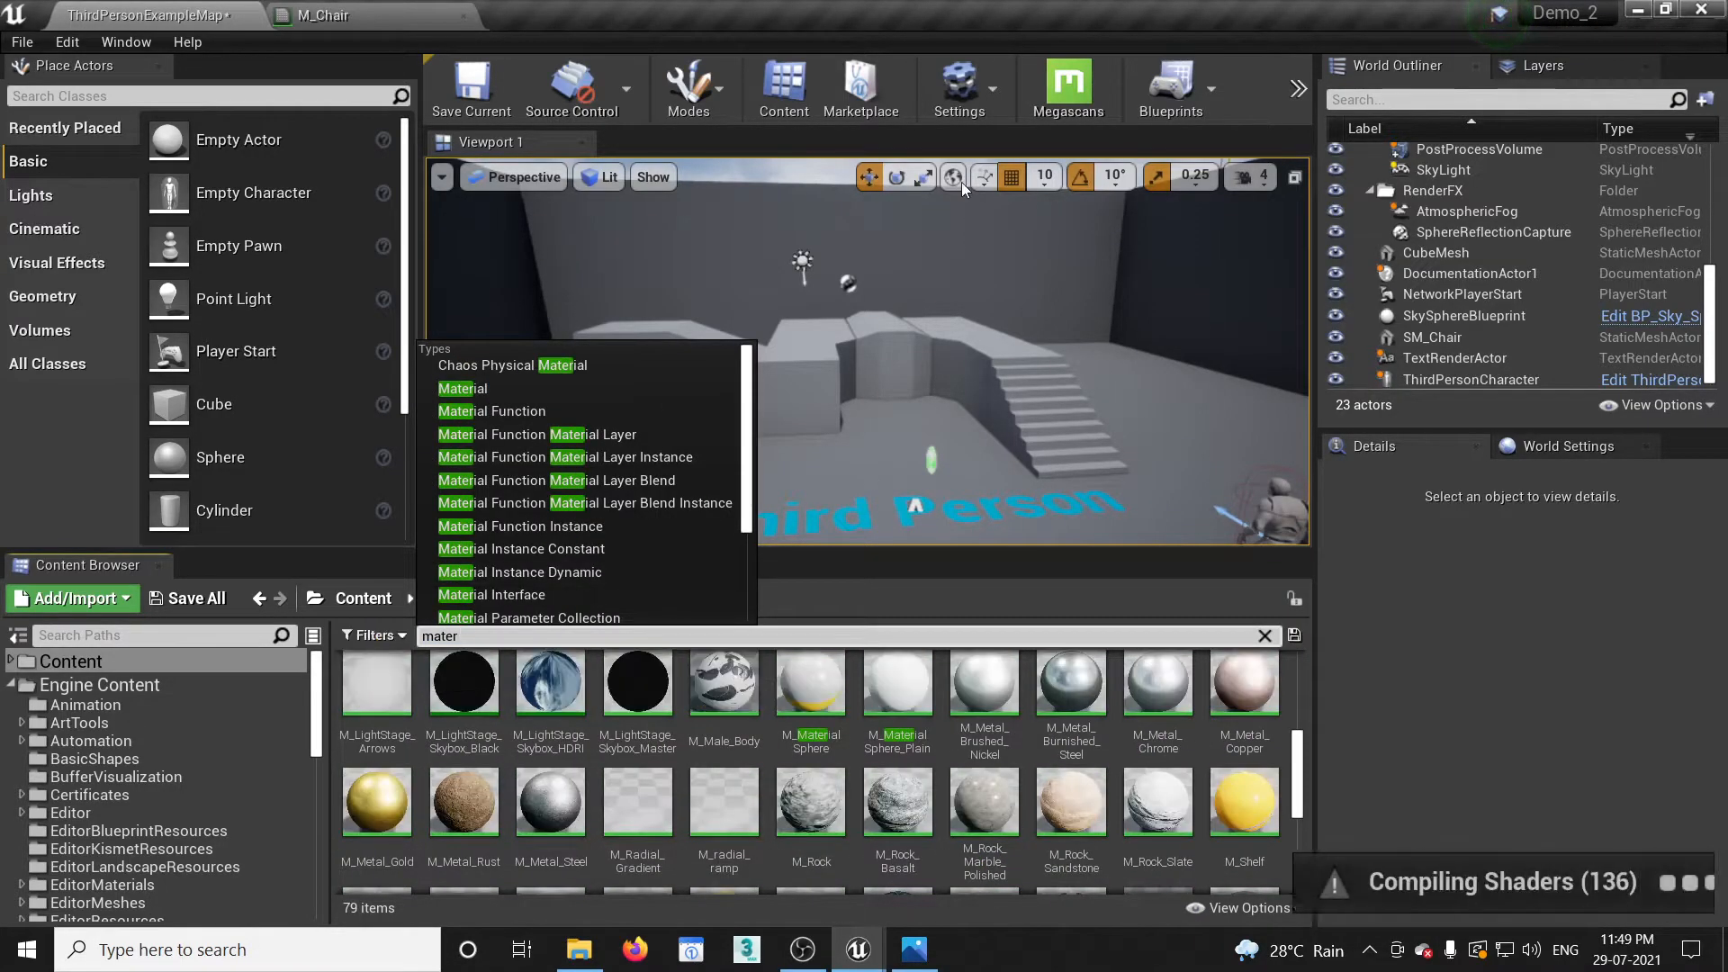
{"action": "left_click", "coordinate": [495, 390]}
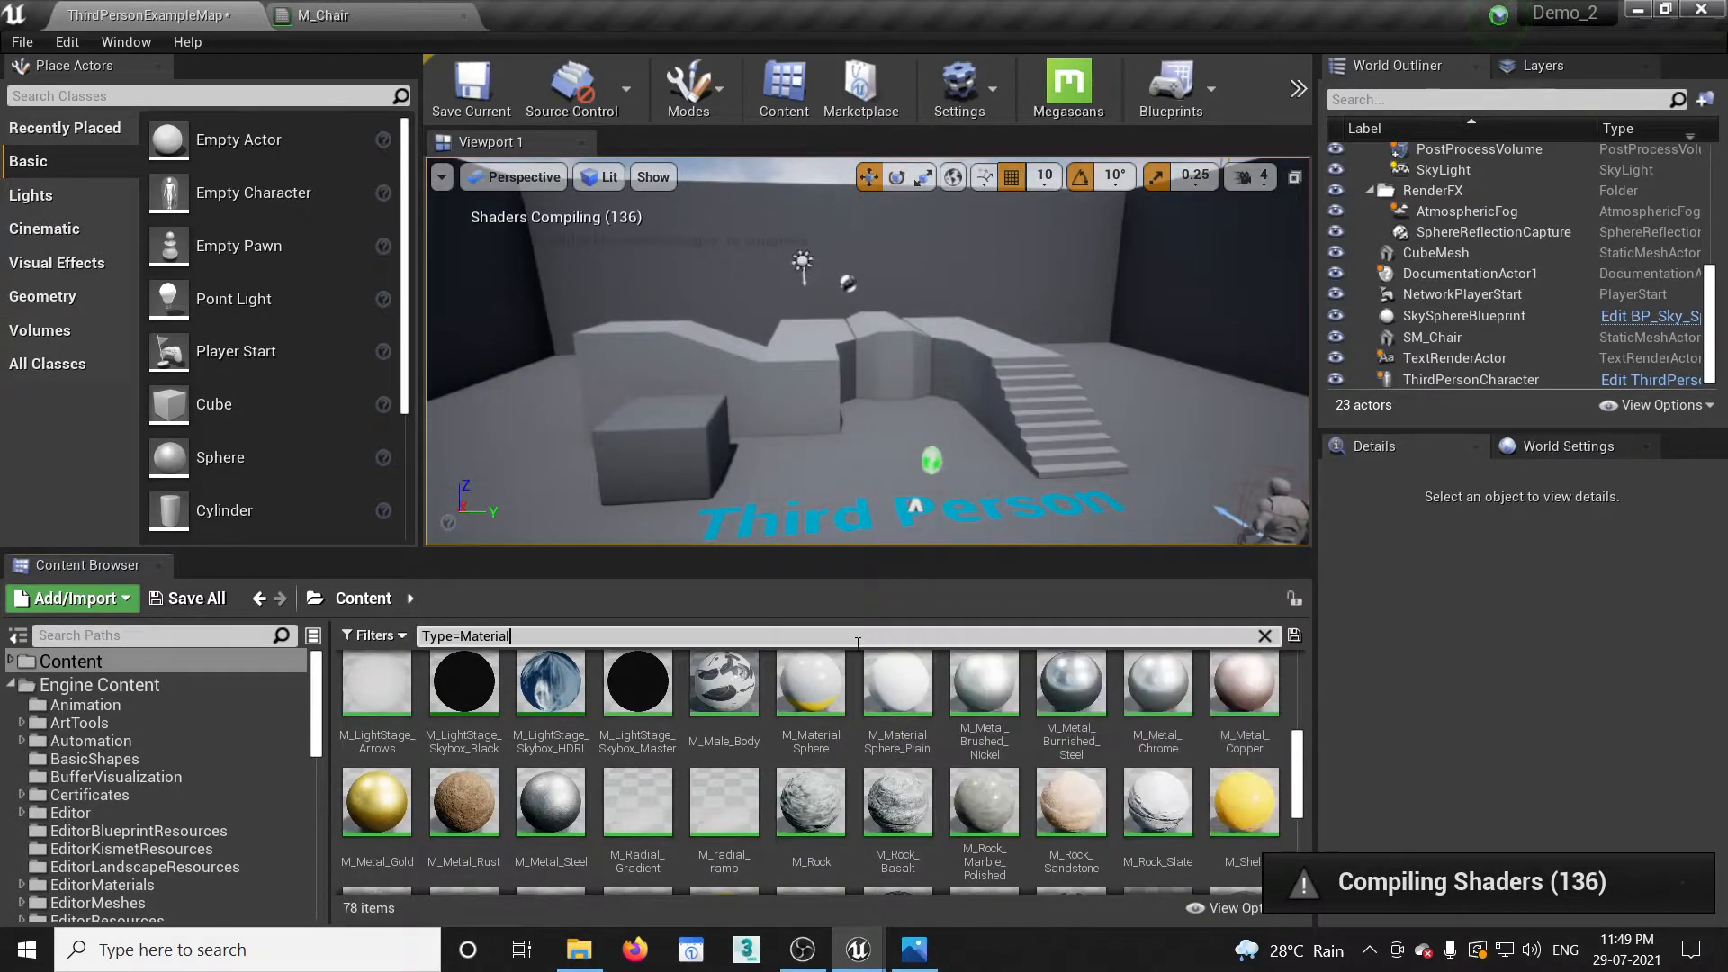
{"action": "left_click_drag", "start_coordinate": [846, 554], "coordinate": [849, 363]}
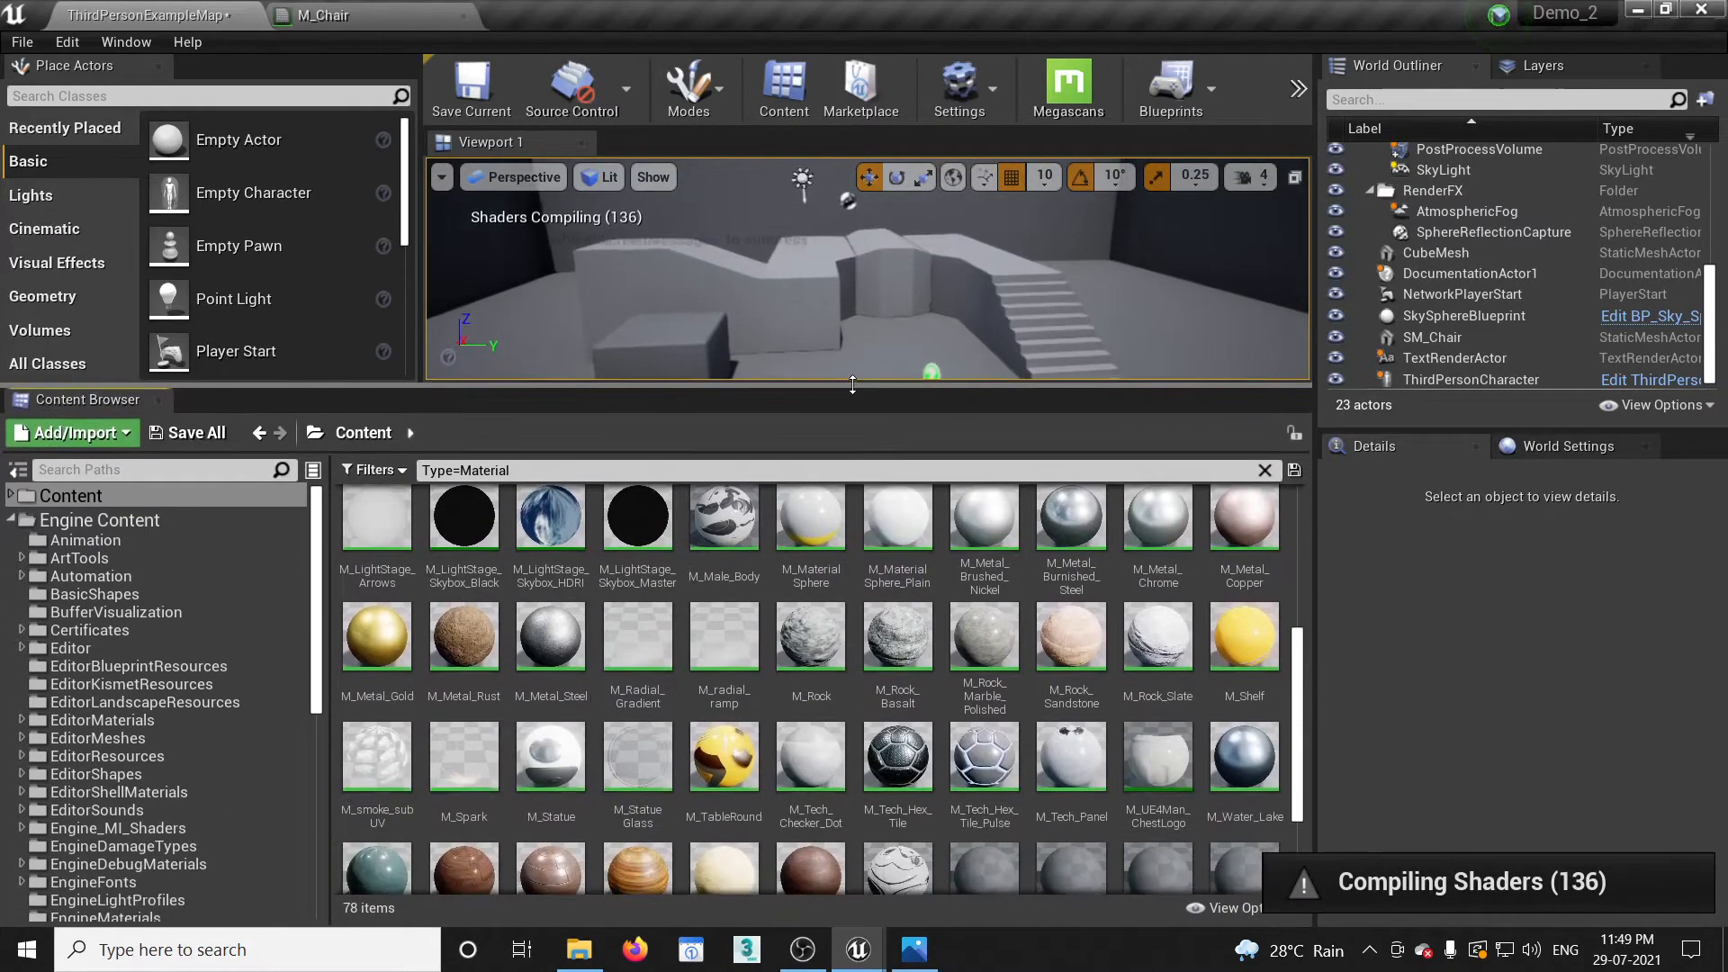
{"action": "scroll", "coordinate": [900, 675], "scroll_direction": "down", "scroll_amount": 2}
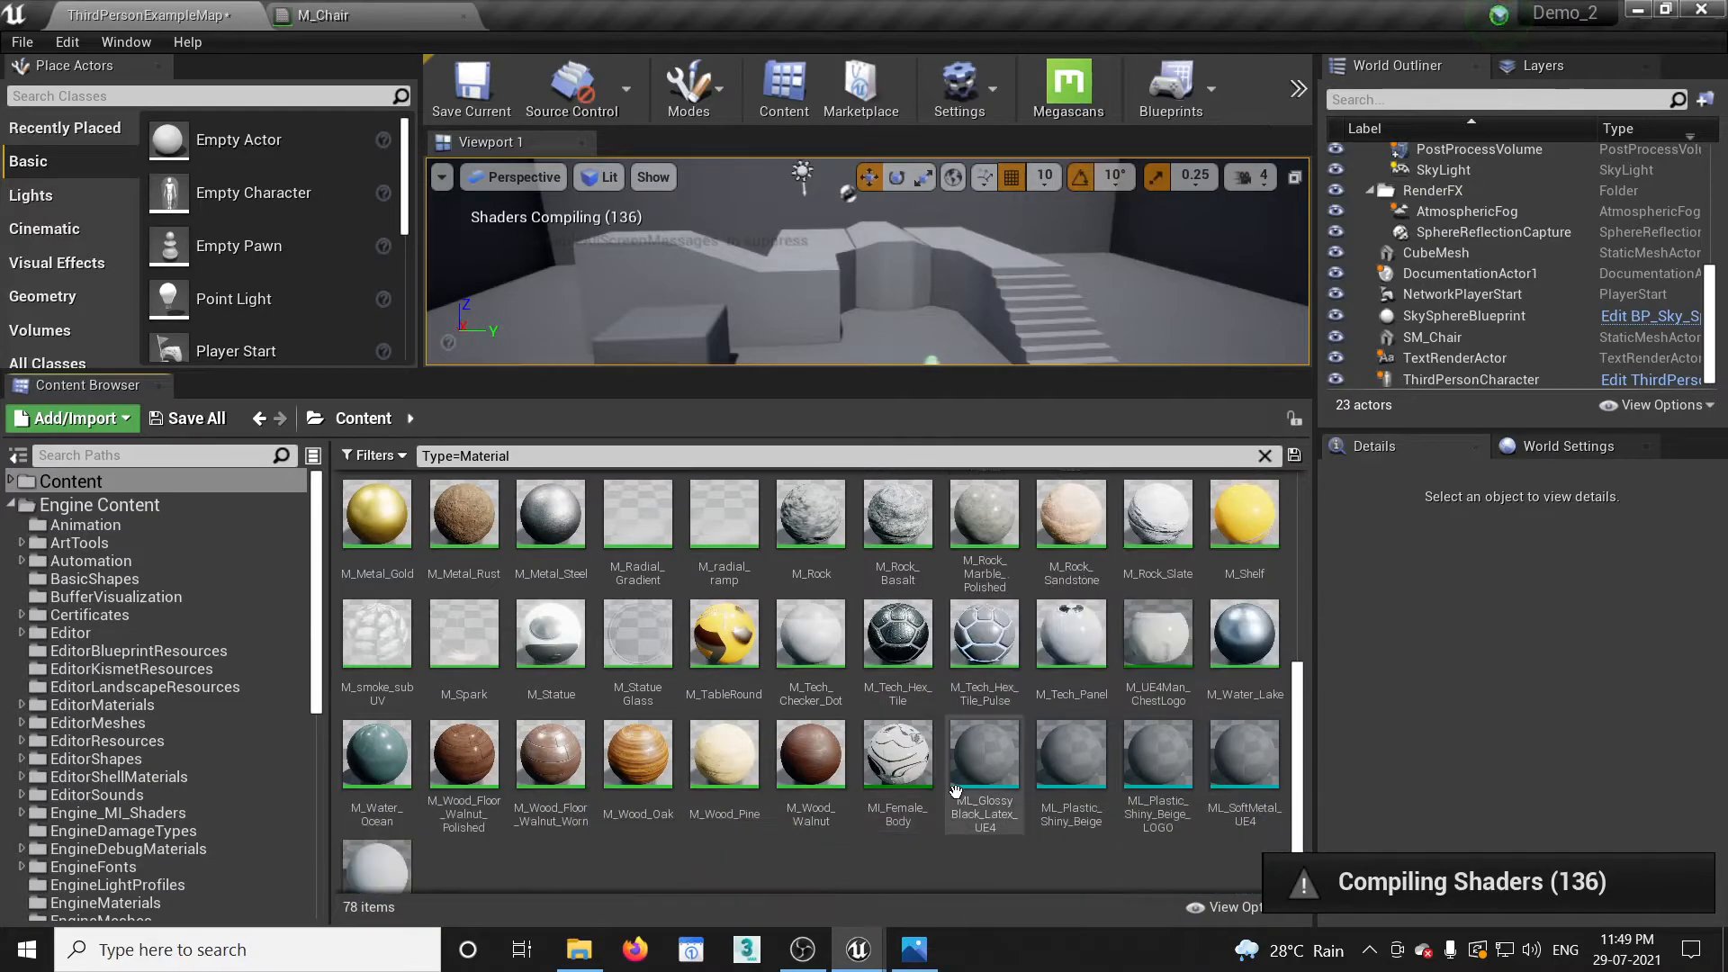
Browse the material assets listed by the Type=Material search in the Content Browser.
{"action": "scroll", "coordinate": [972, 770], "scroll_direction": "down", "scroll_amount": 1}
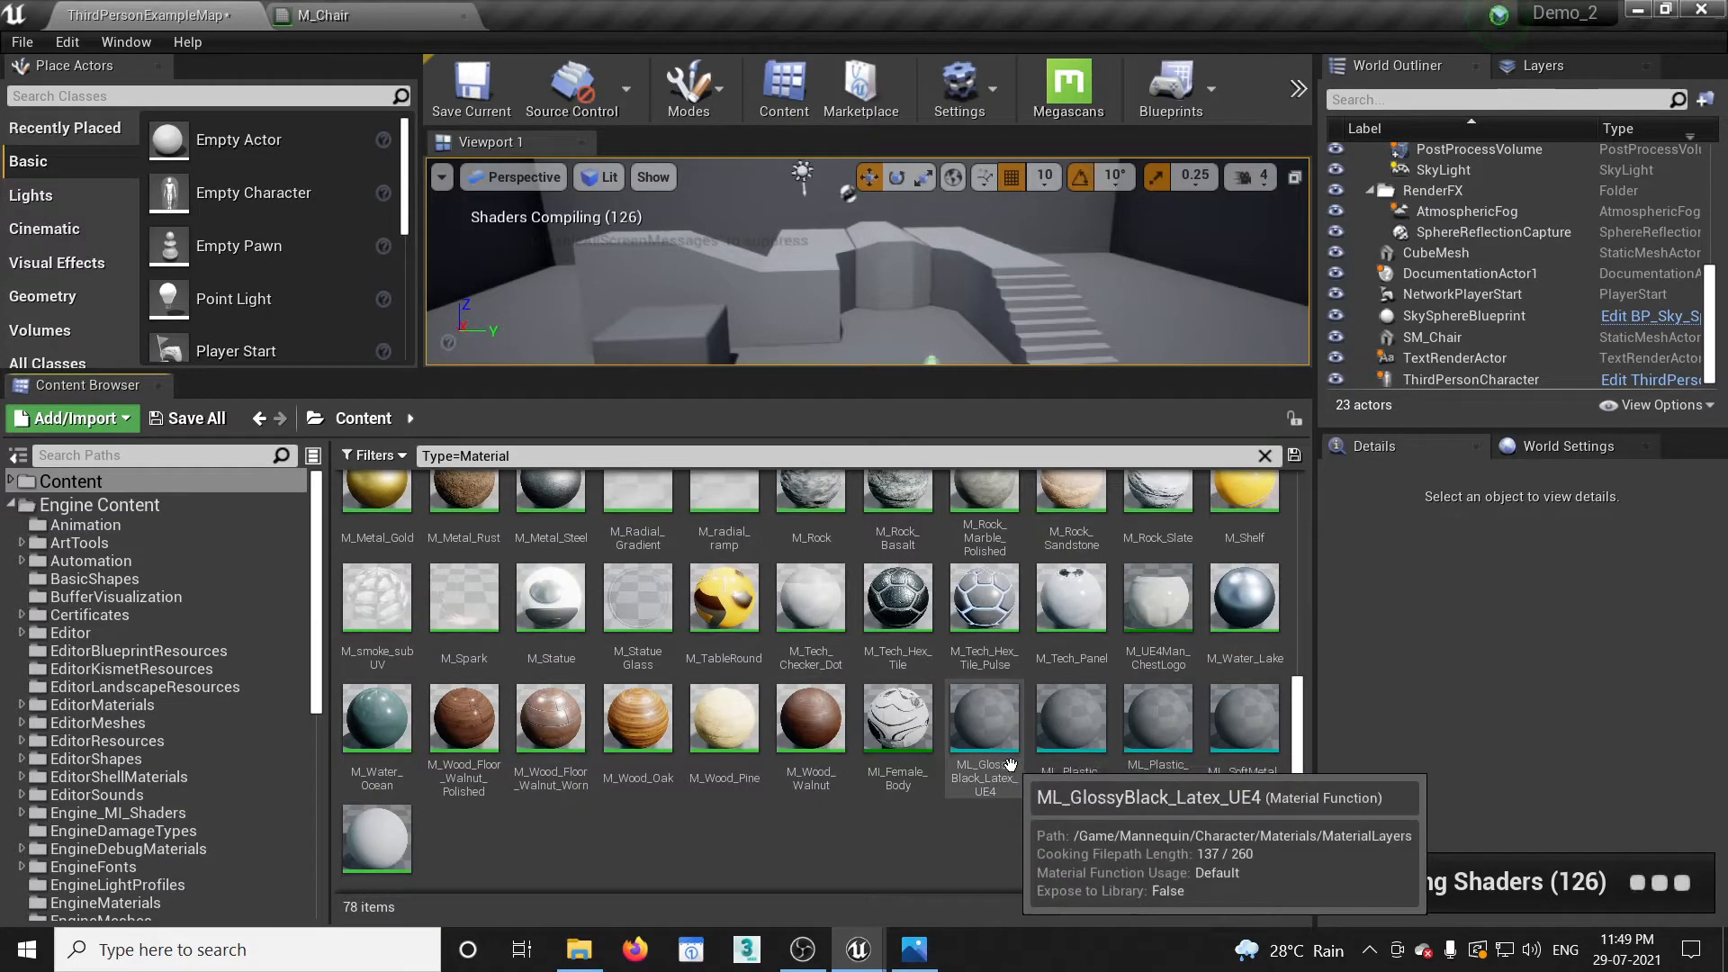
{"action": "scroll", "coordinate": [1009, 763], "scroll_direction": "up", "scroll_amount": 1}
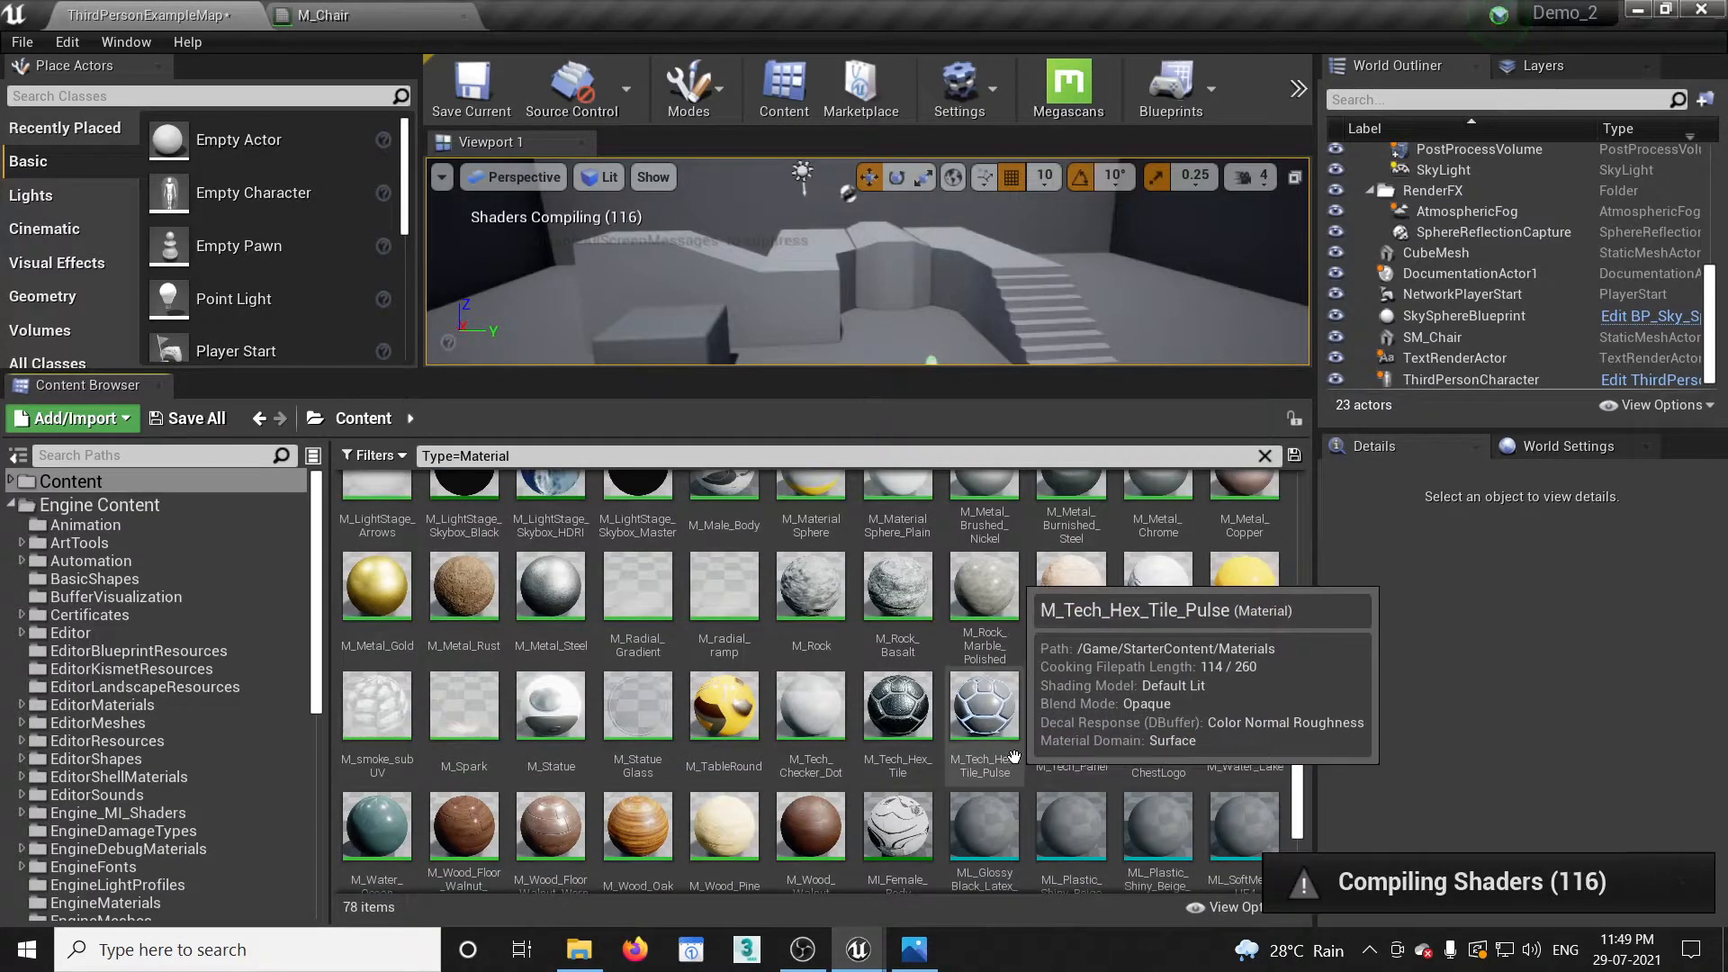
{"action": "scroll", "coordinate": [1011, 761], "scroll_direction": "up", "scroll_amount": 2}
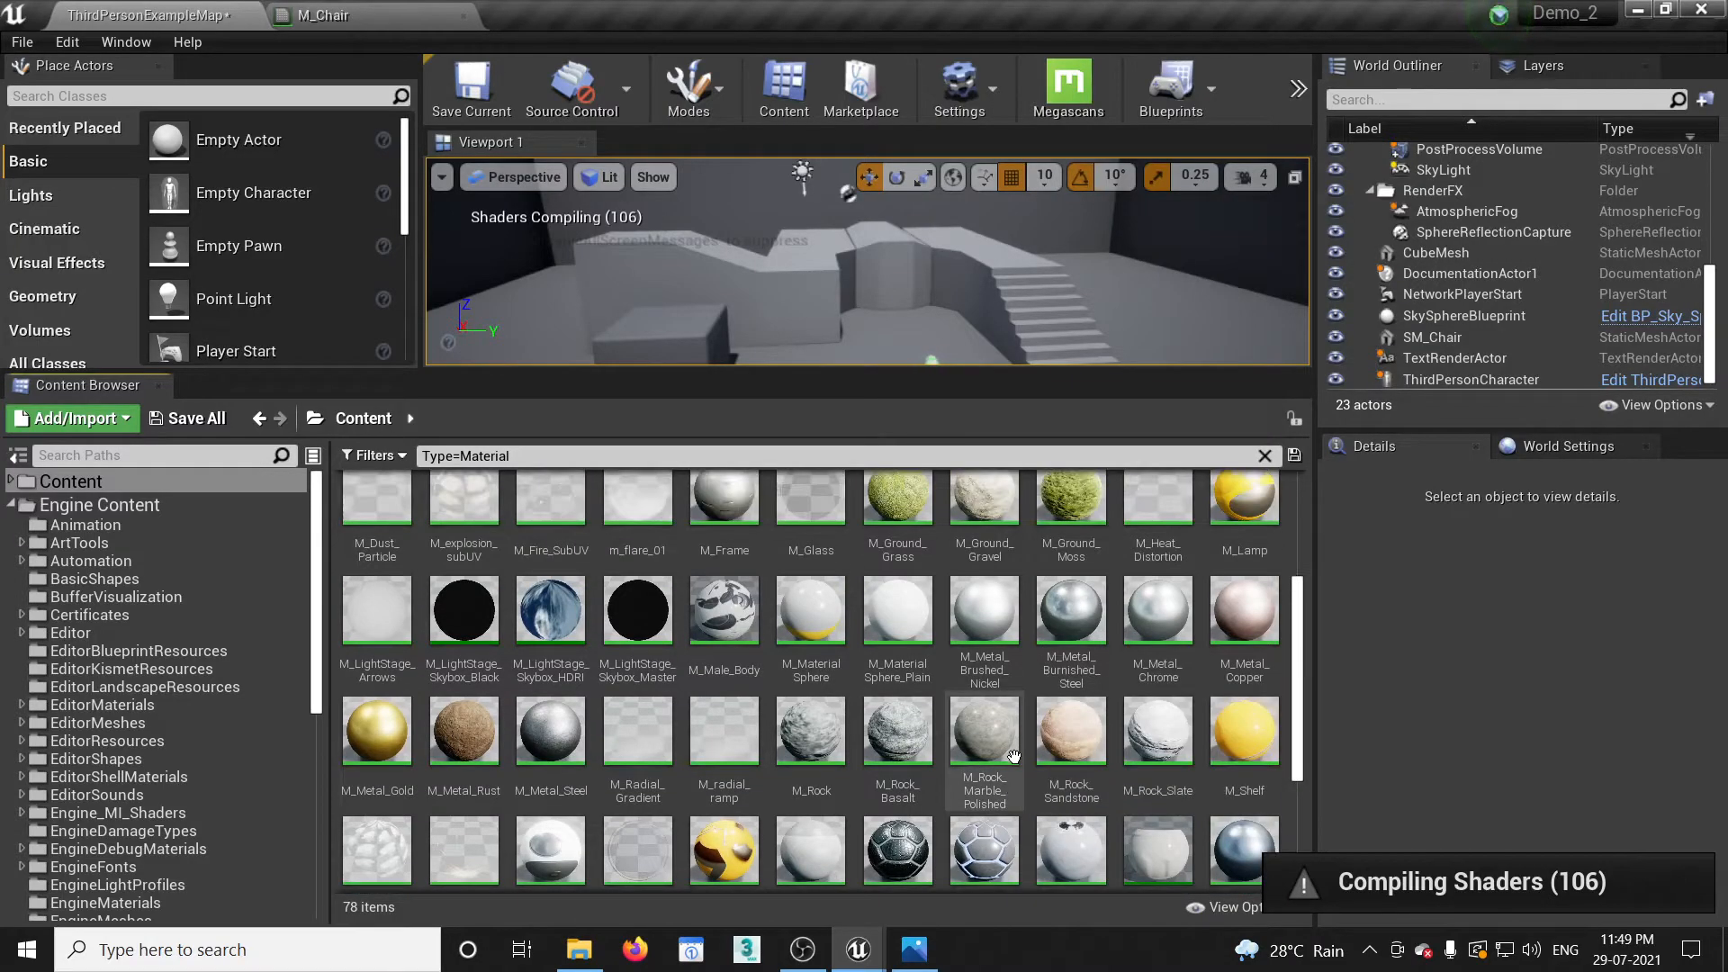
{"action": "scroll", "coordinate": [1014, 754], "scroll_direction": "up", "scroll_amount": 3}
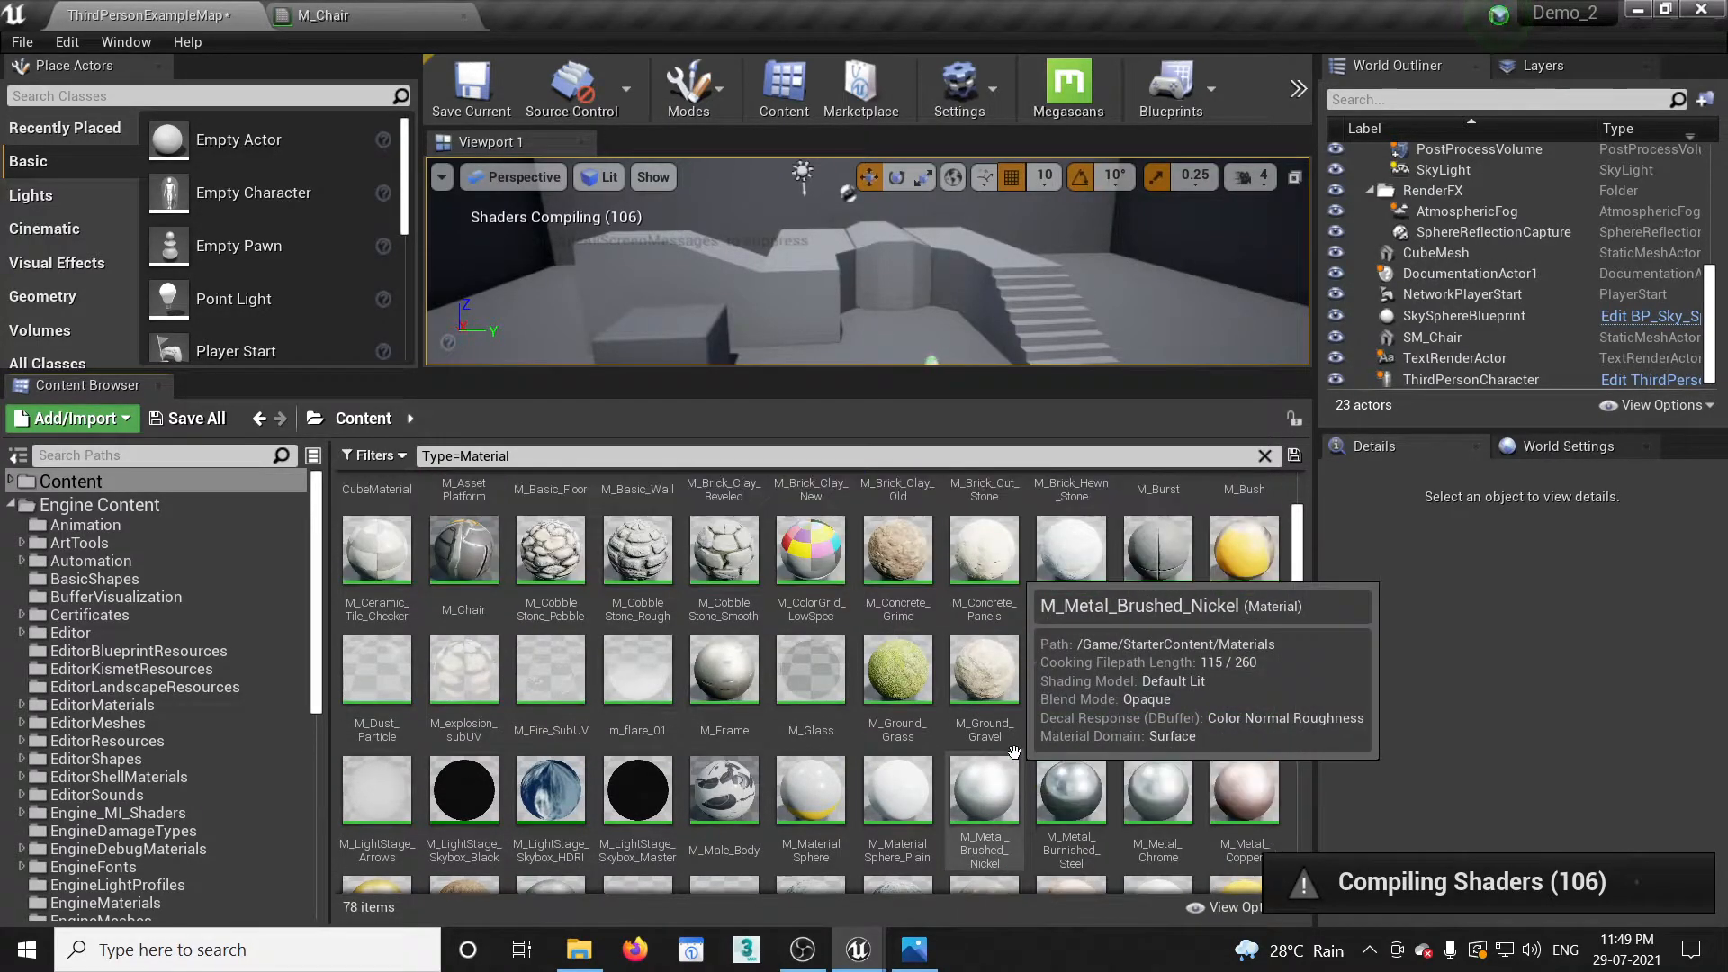
{"action": "scroll", "coordinate": [1014, 751], "scroll_direction": "up", "scroll_amount": 1}
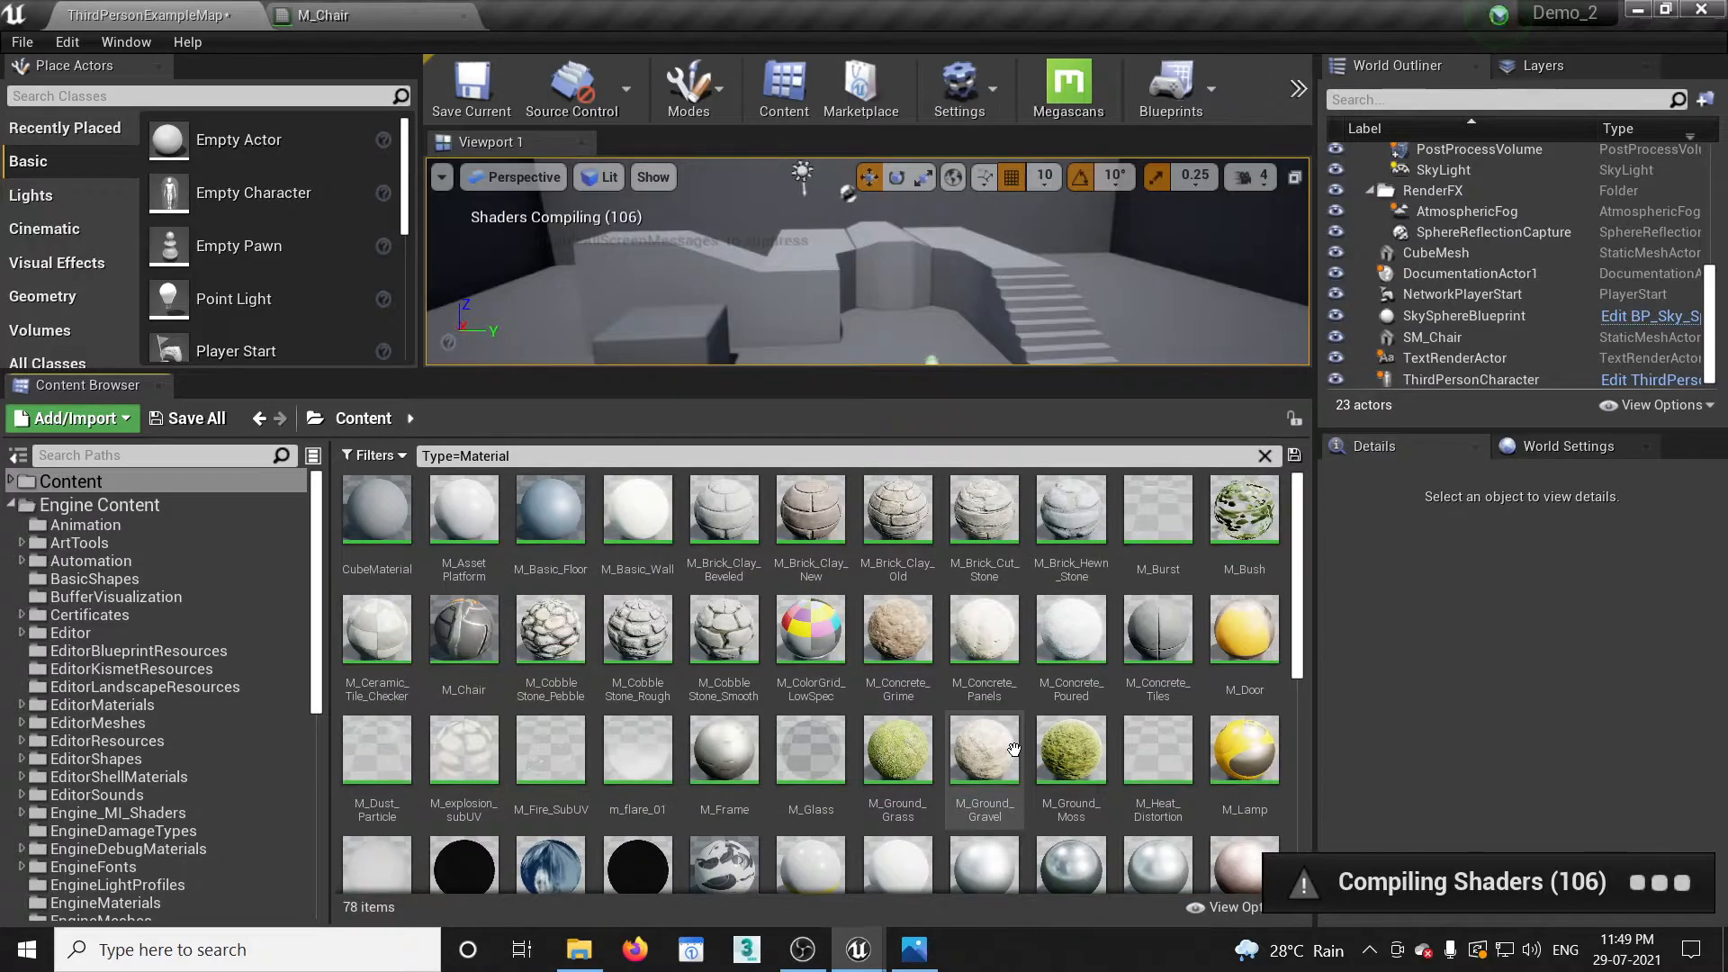
{"action": "scroll", "coordinate": [1014, 749], "scroll_direction": "down", "scroll_amount": 2}
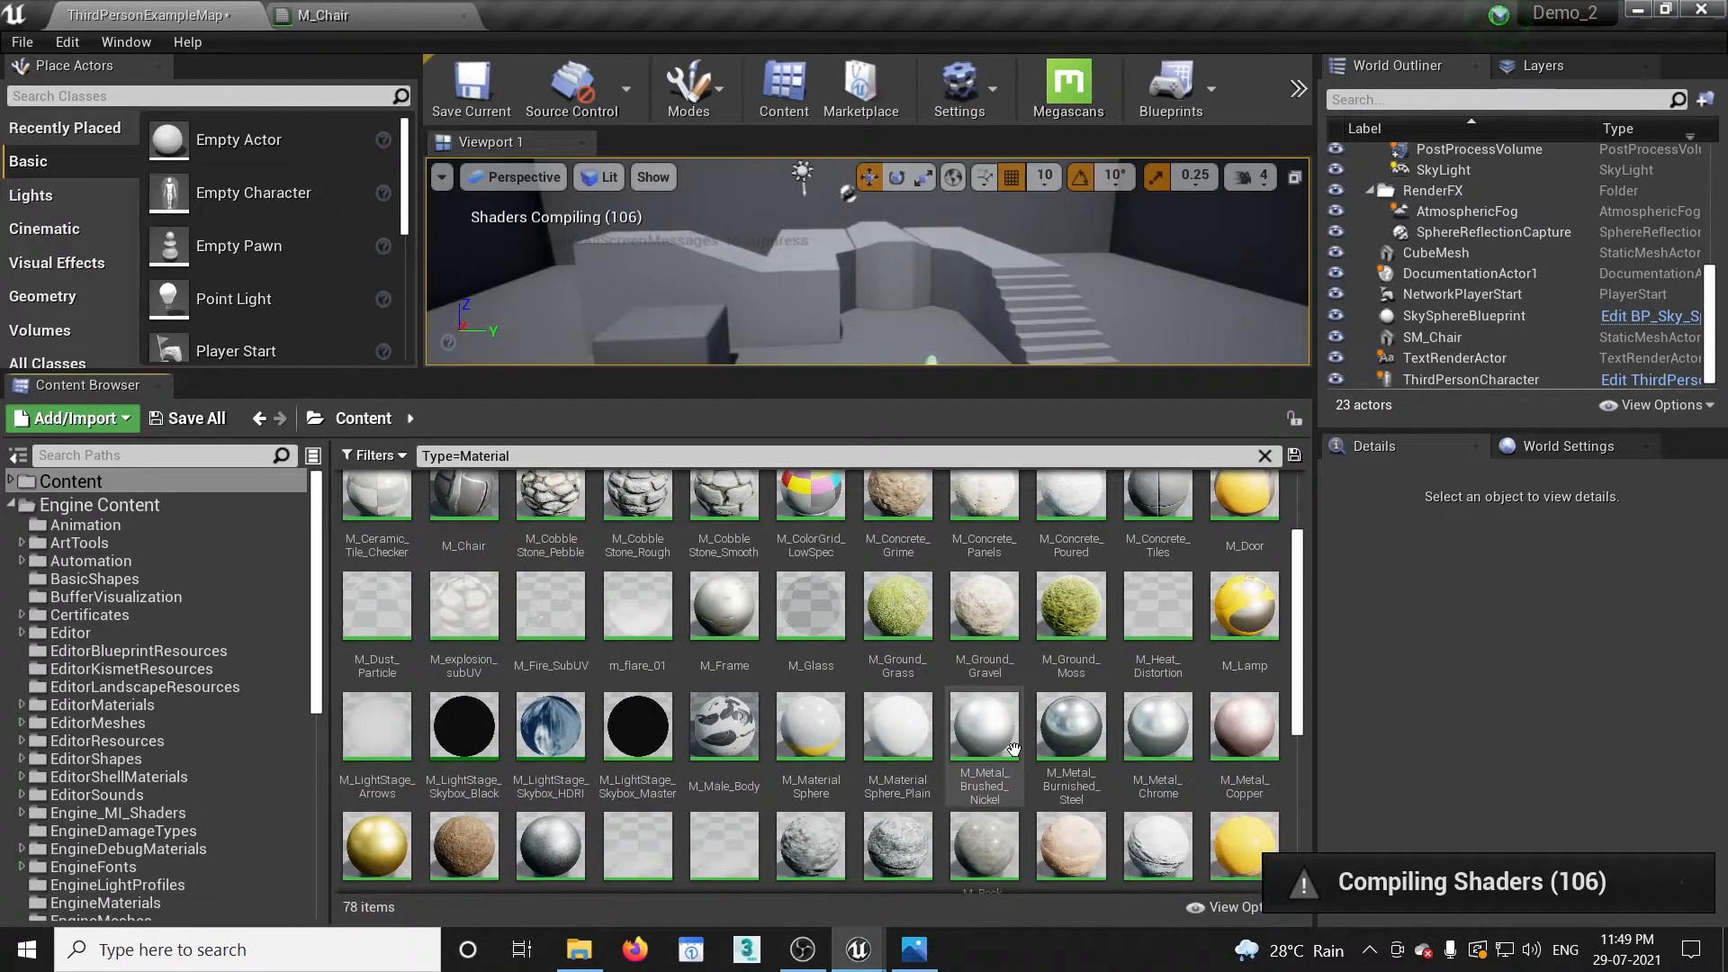
{"action": "scroll", "coordinate": [1015, 750], "scroll_direction": "down", "scroll_amount": 1}
{"action": "scroll", "coordinate": [1014, 750], "scroll_direction": "down", "scroll_amount": 1}
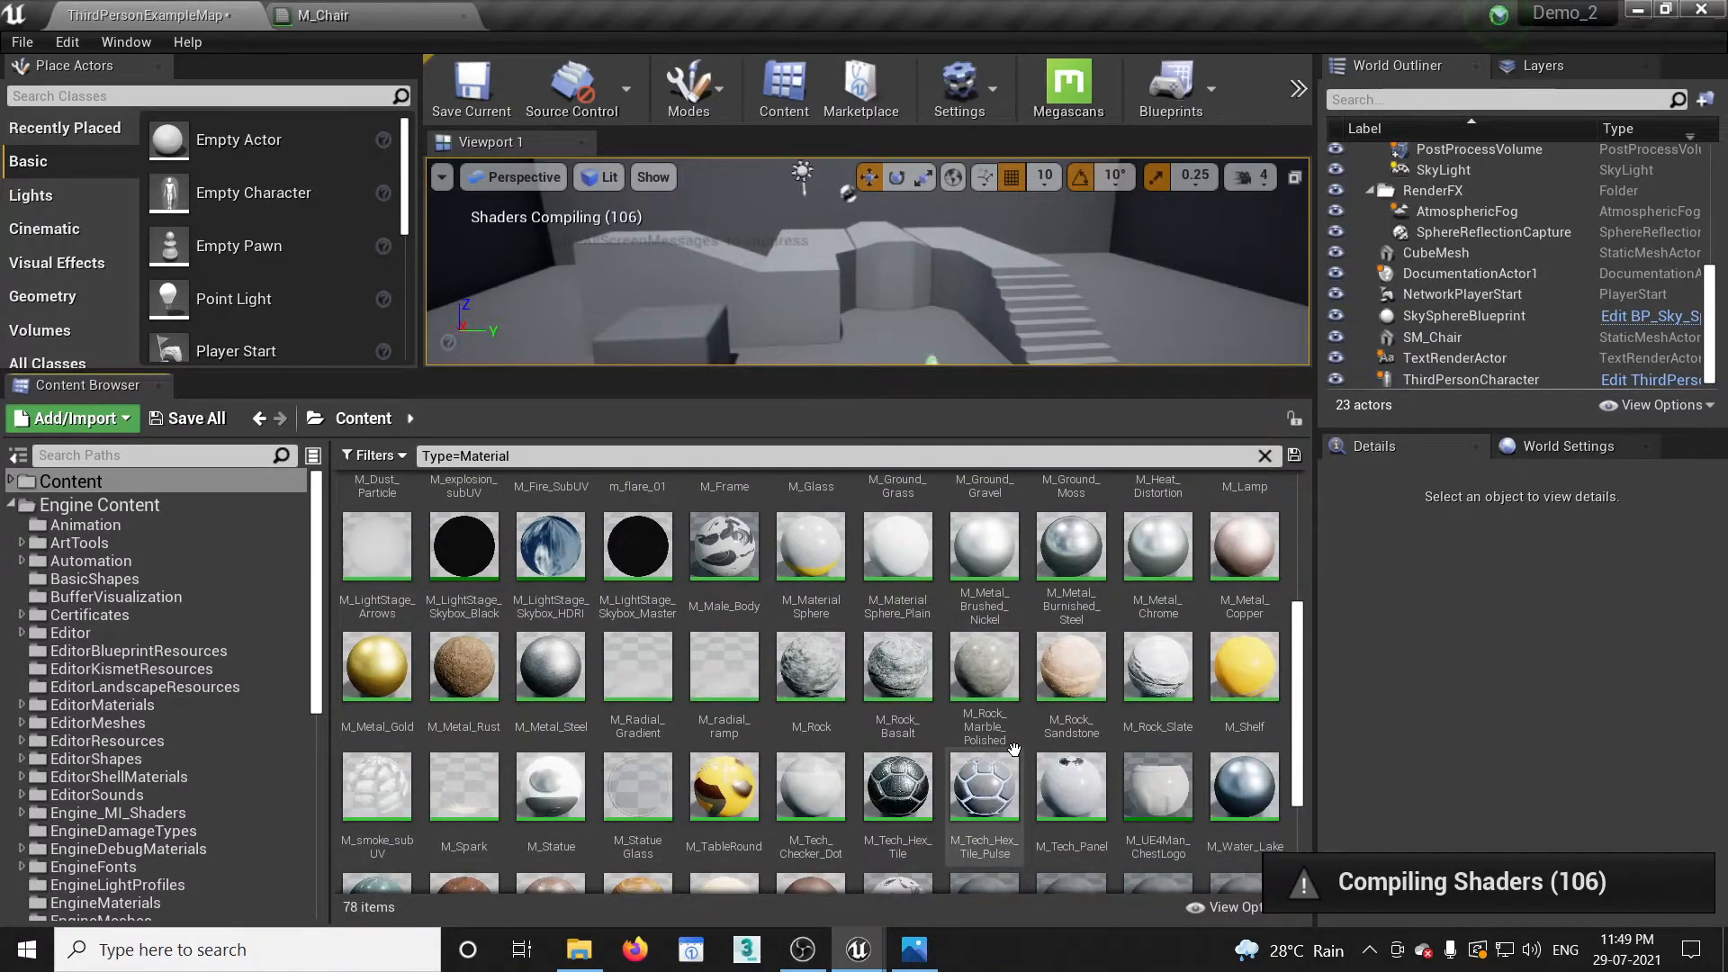
{"action": "scroll", "coordinate": [1015, 750], "scroll_direction": "up", "scroll_amount": 3}
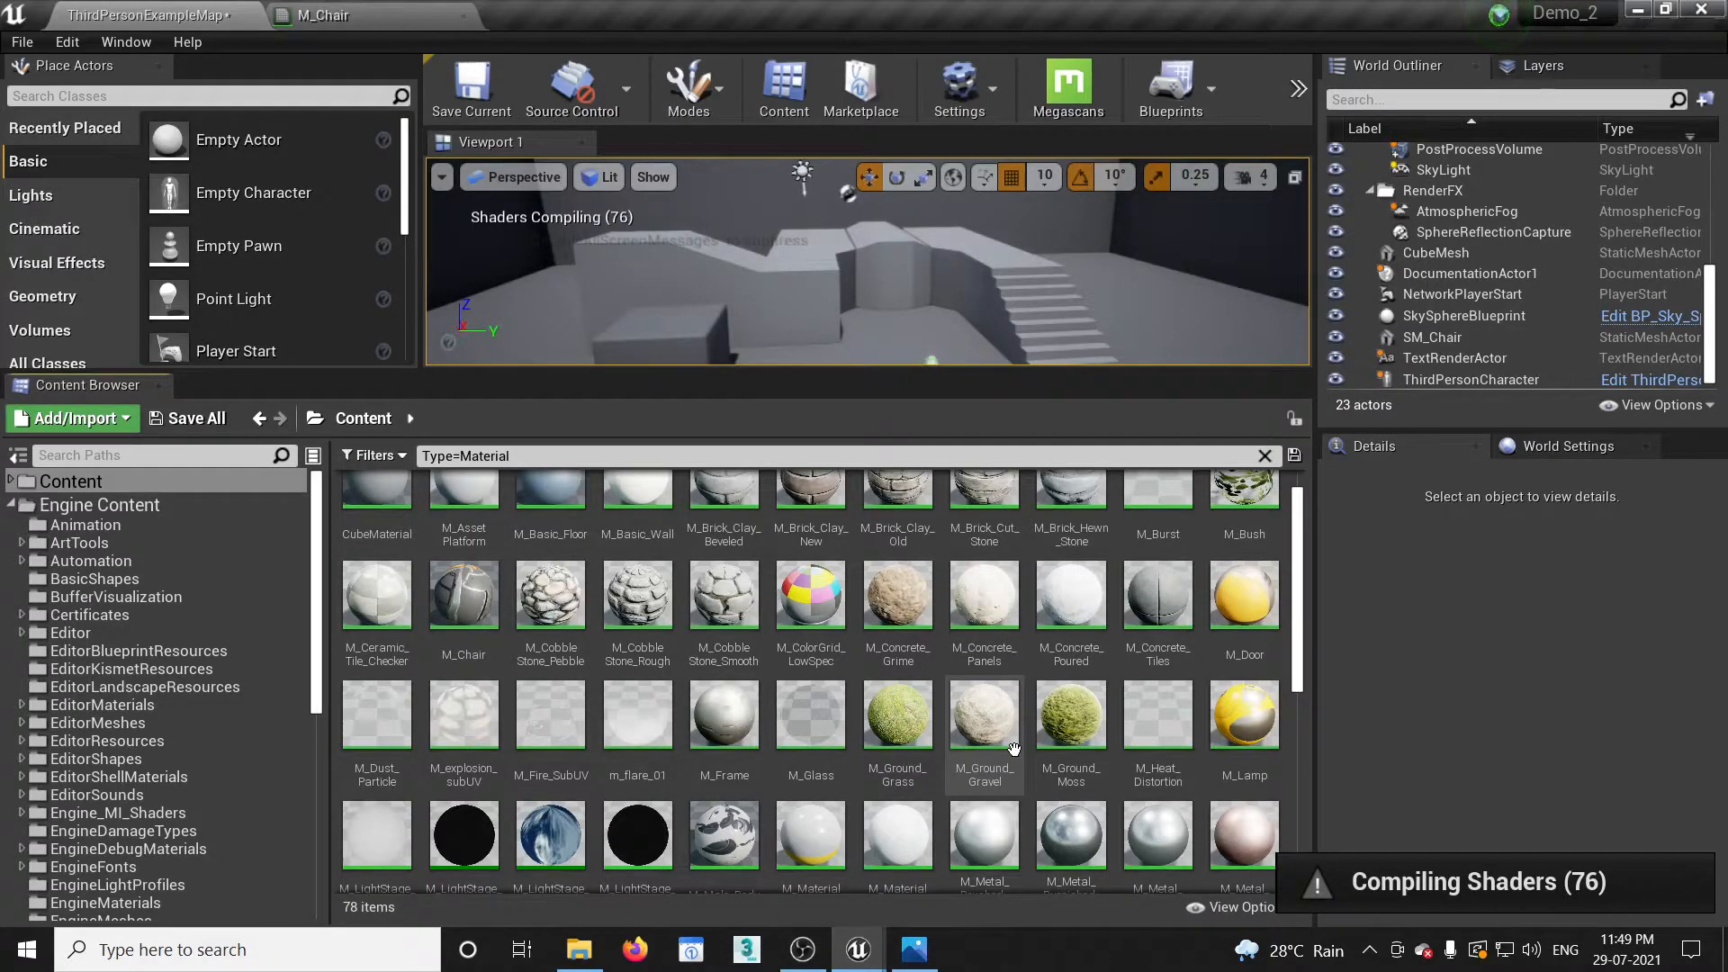
{"action": "mouse_move", "coordinate": [699, 786]}
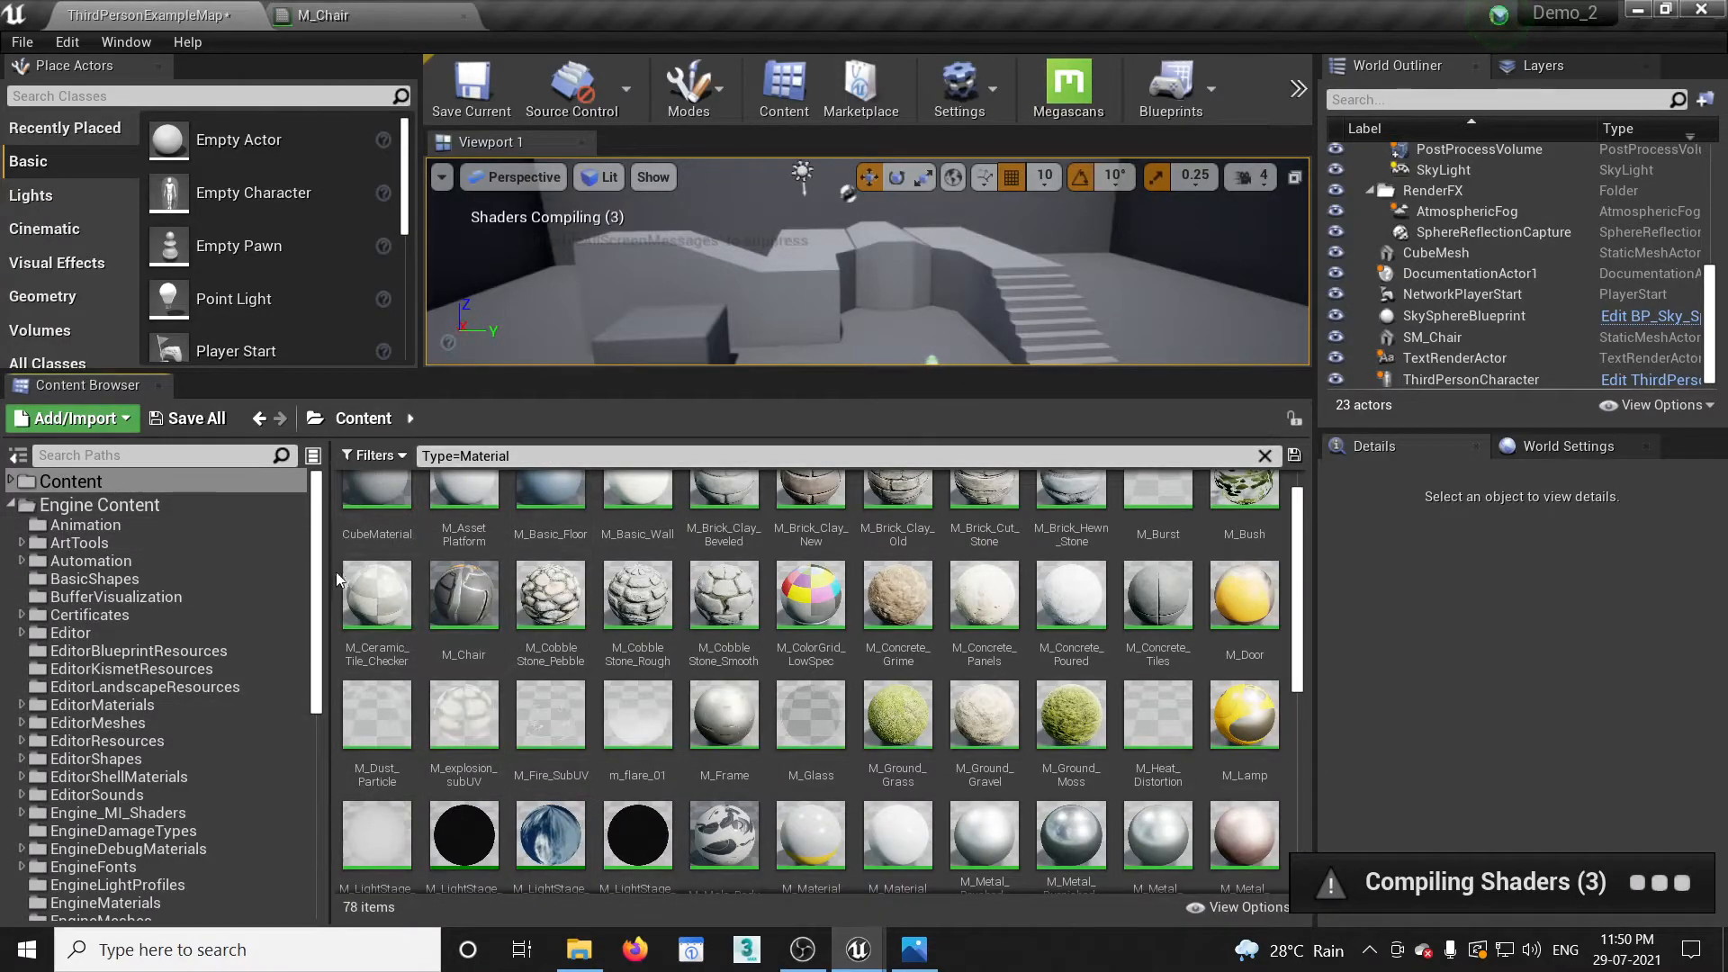
Shrink the Content Browser, clear the Type=Material search, and collapse the Engine Content folder tree.
{"action": "left_click", "coordinate": [81, 482]}
{"action": "left_click_drag", "start_coordinate": [504, 373], "coordinate": [490, 545]}
{"action": "left_click", "coordinate": [423, 627]}
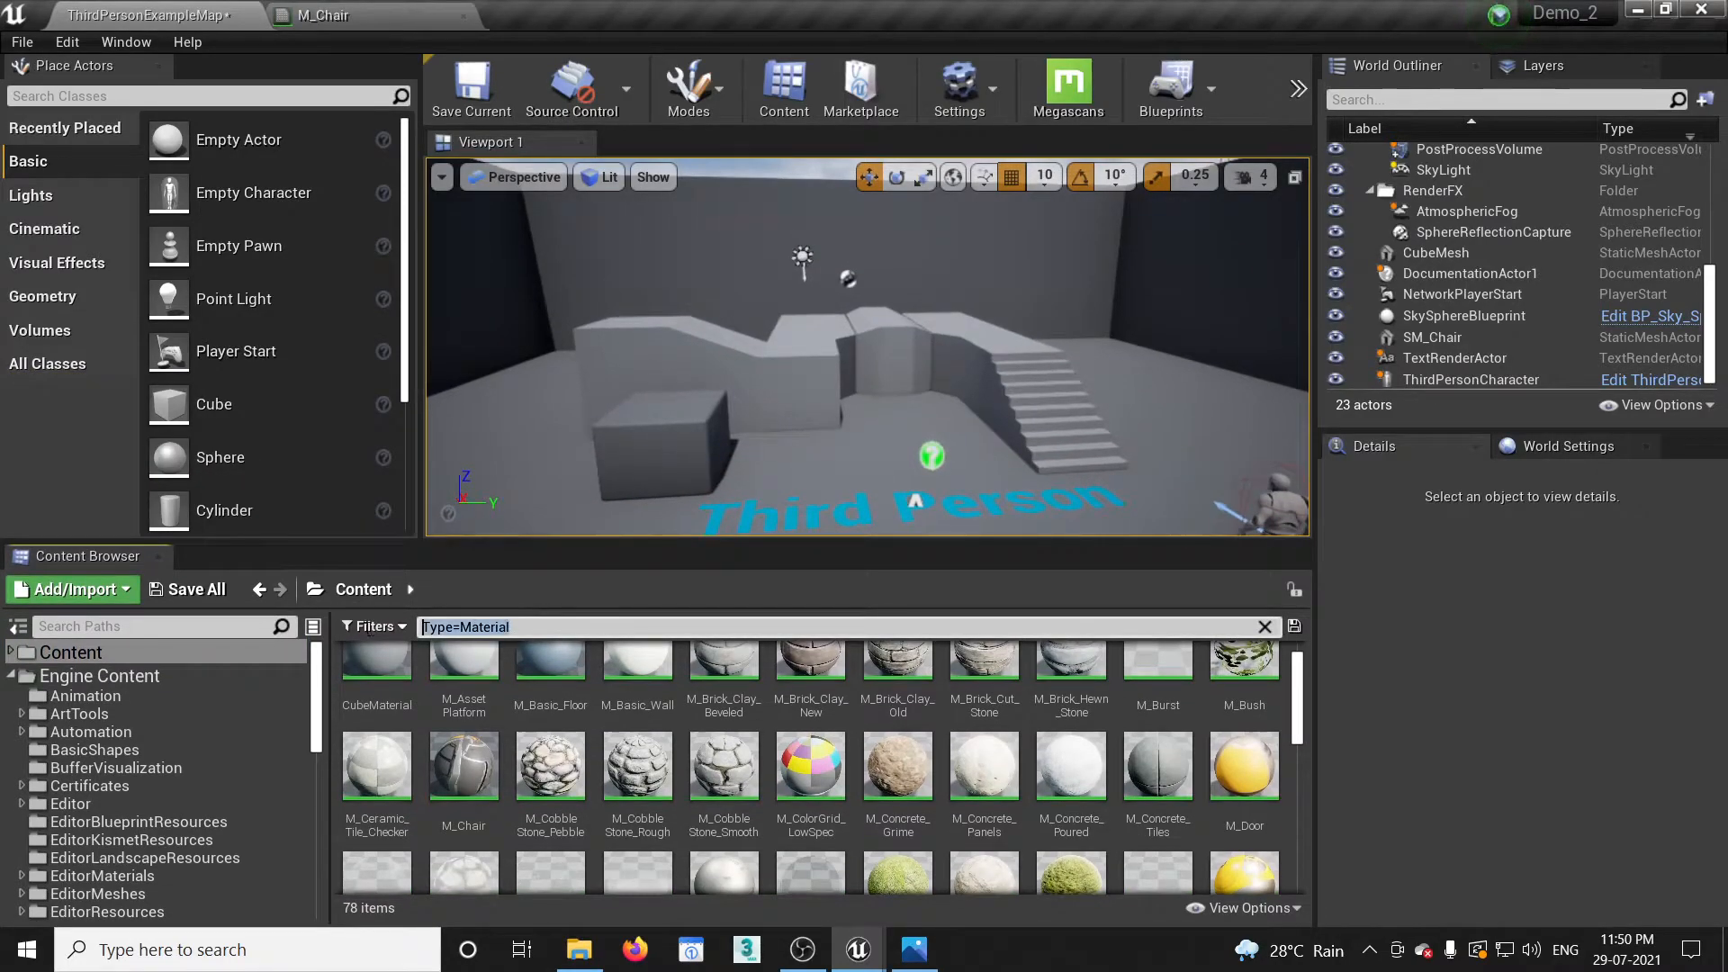
{"action": "key", "text": "BackSpace"}
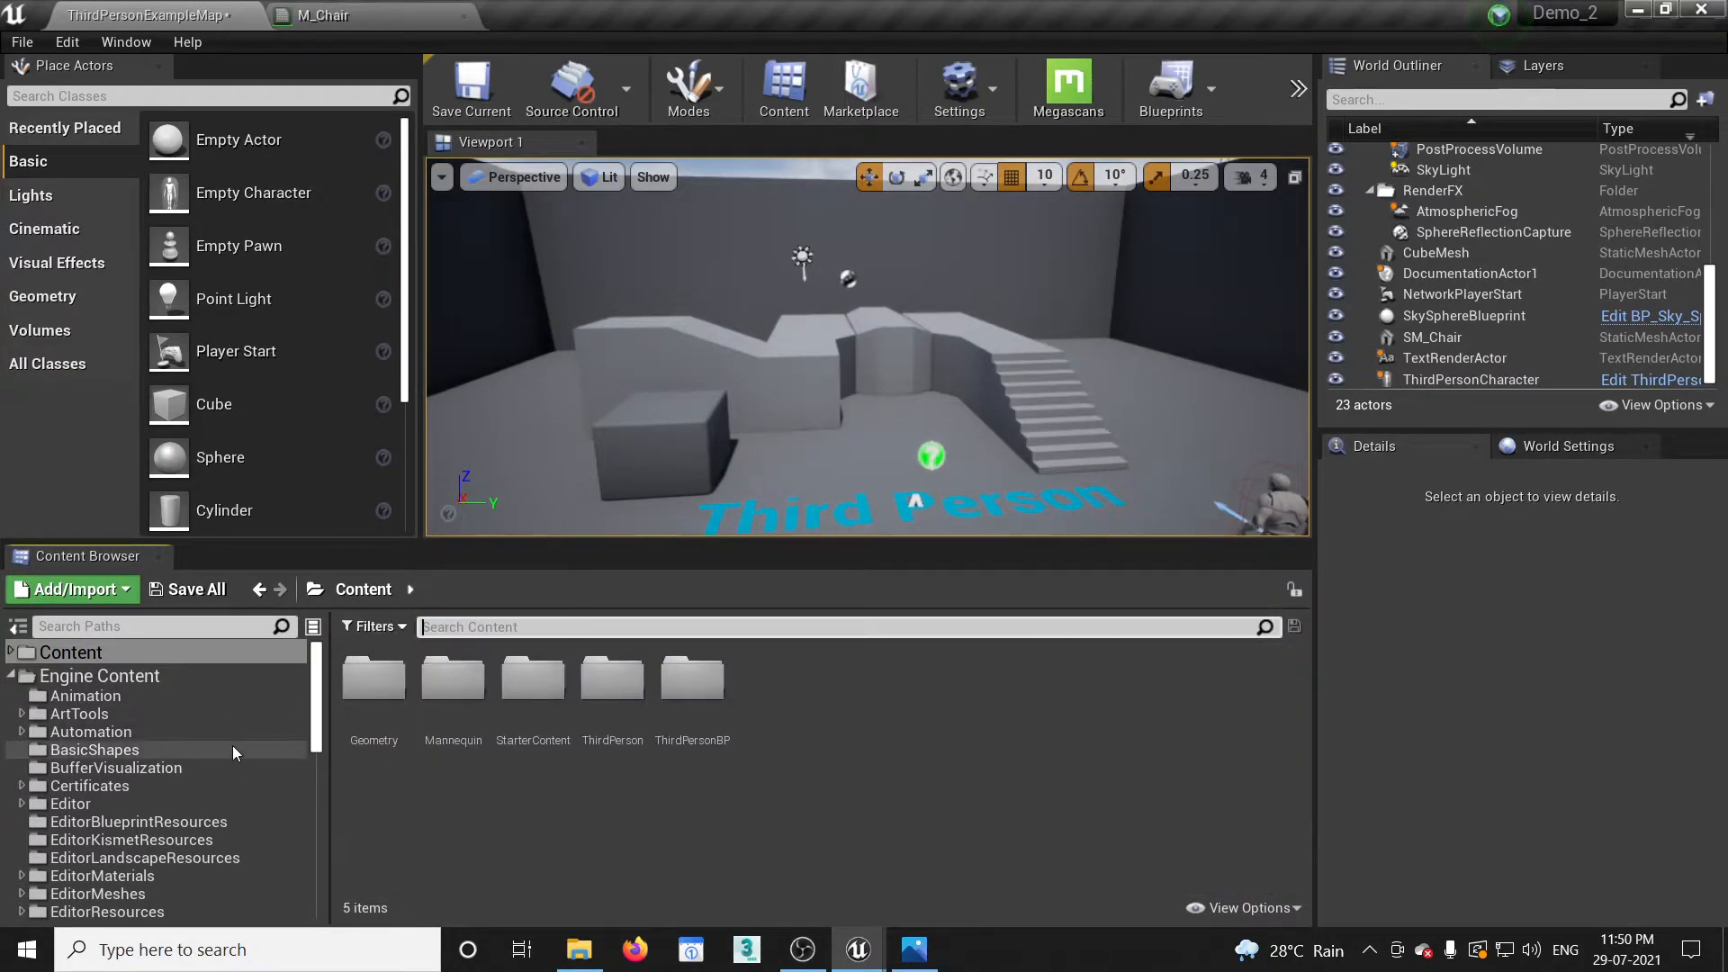
{"action": "left_click", "coordinate": [11, 675]}
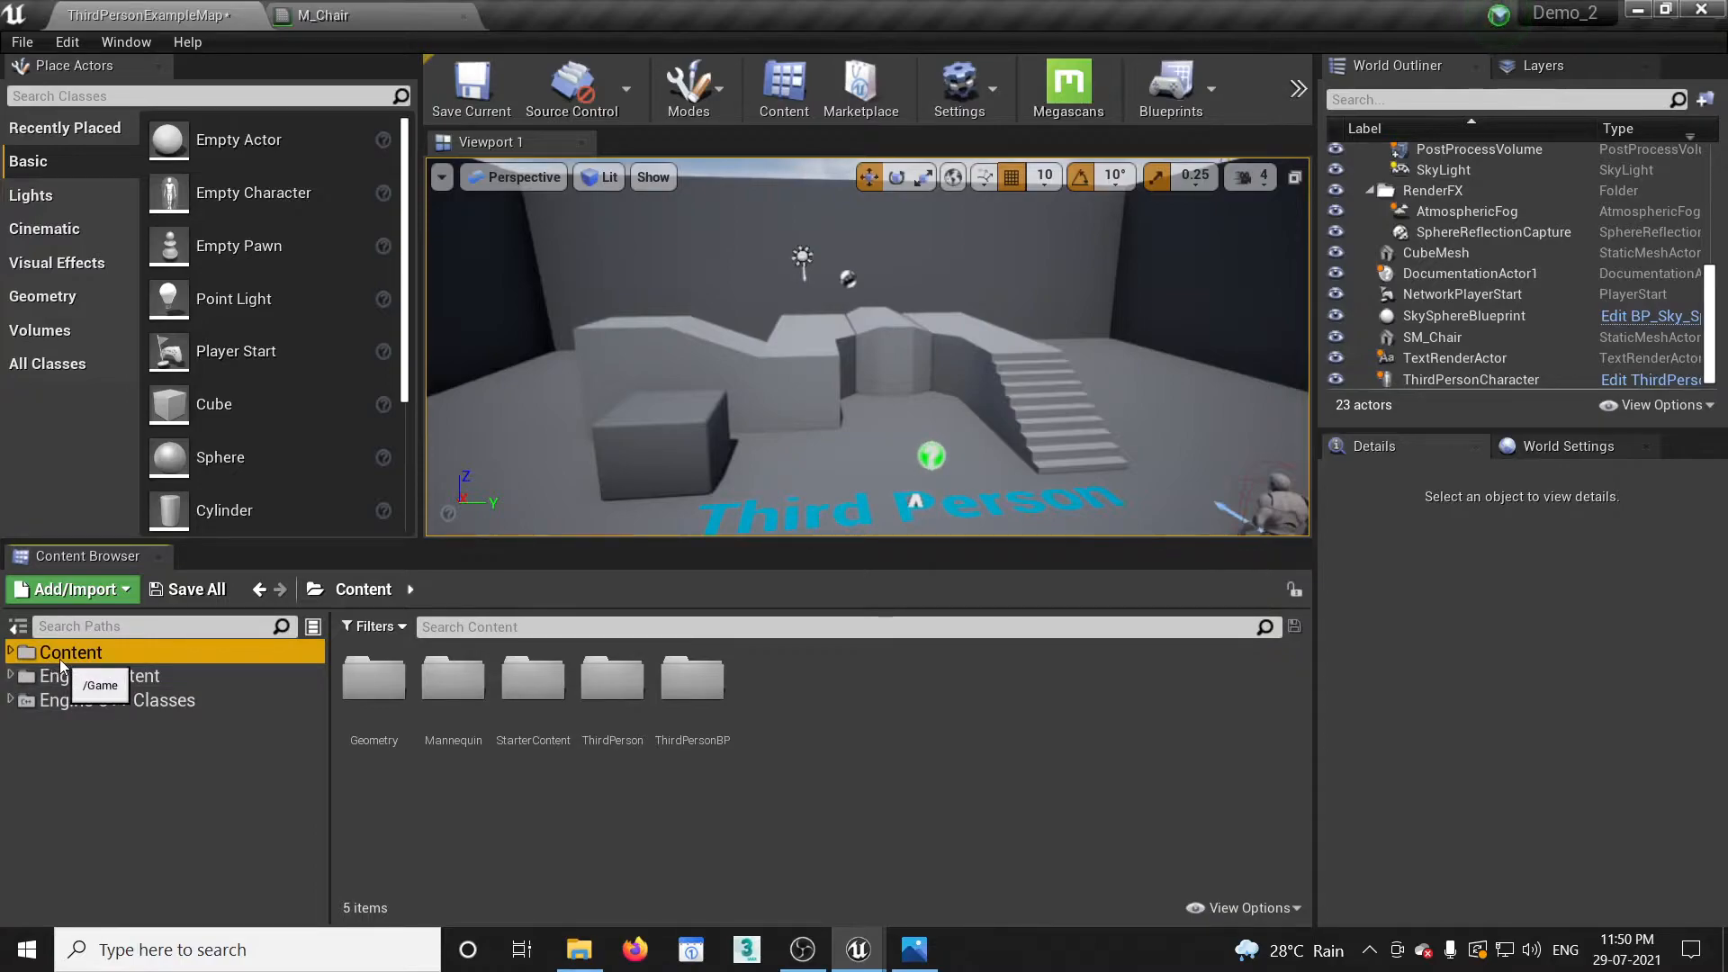
Review the import and asset creation options for the Content folder, and search Content for "mesh" before clearing the search.
{"action": "left_click", "coordinate": [106, 596]}
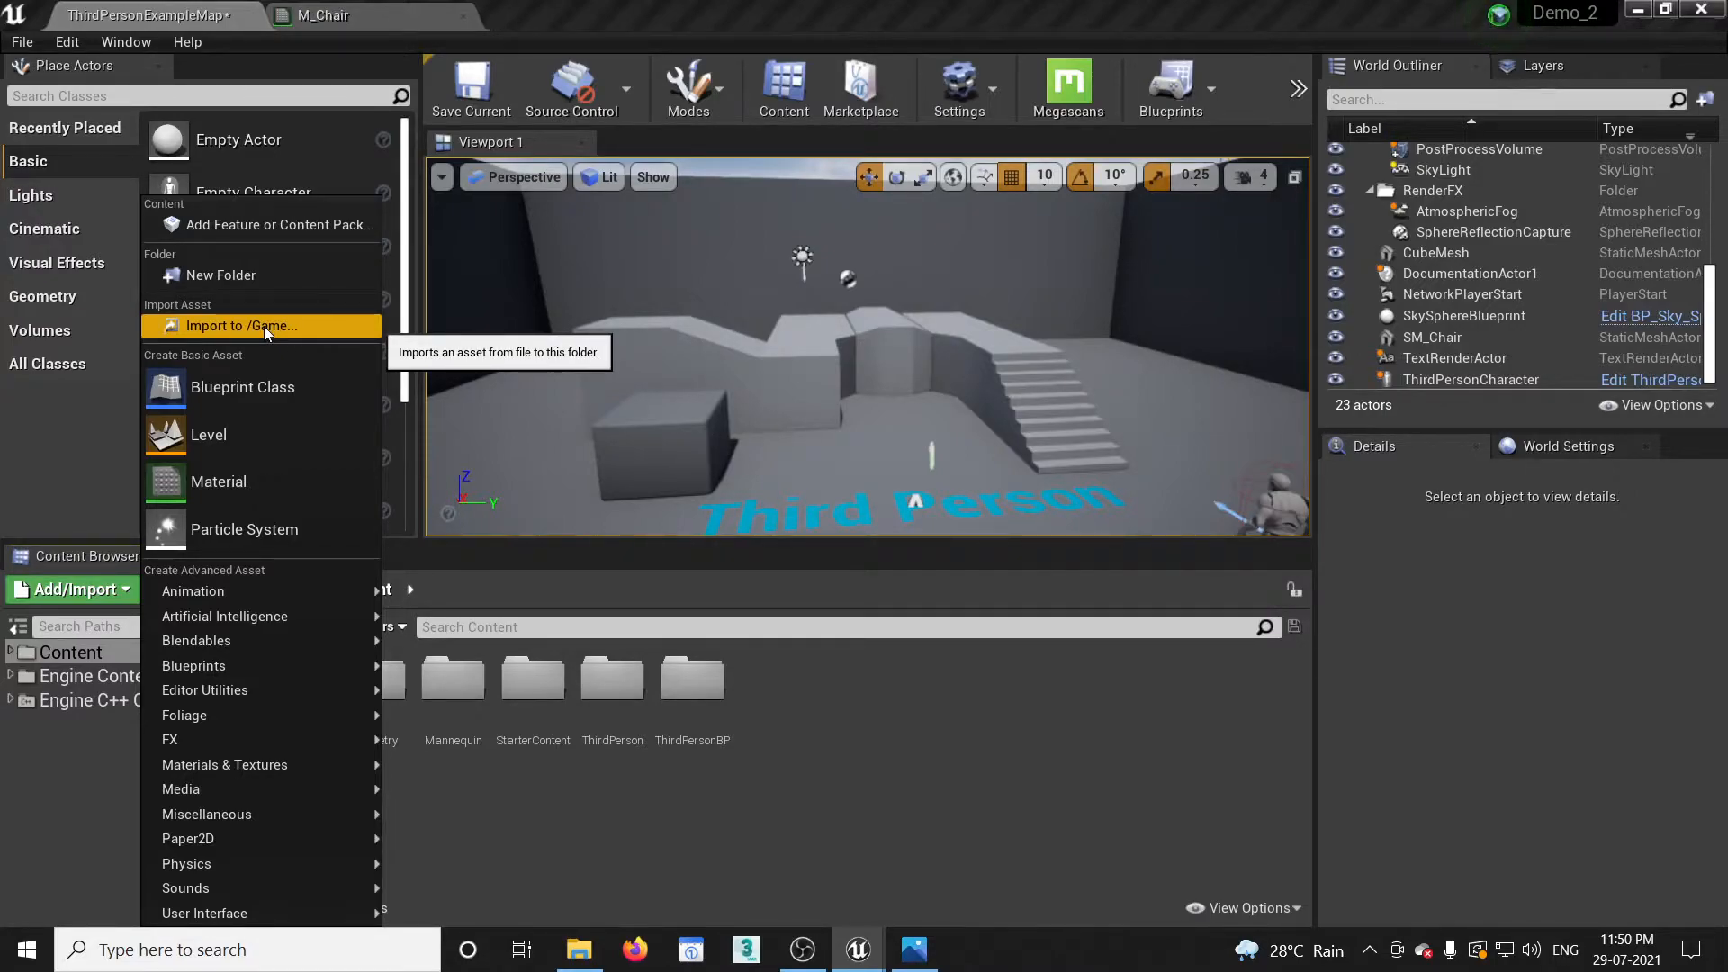
{"action": "left_click", "coordinate": [938, 861]}
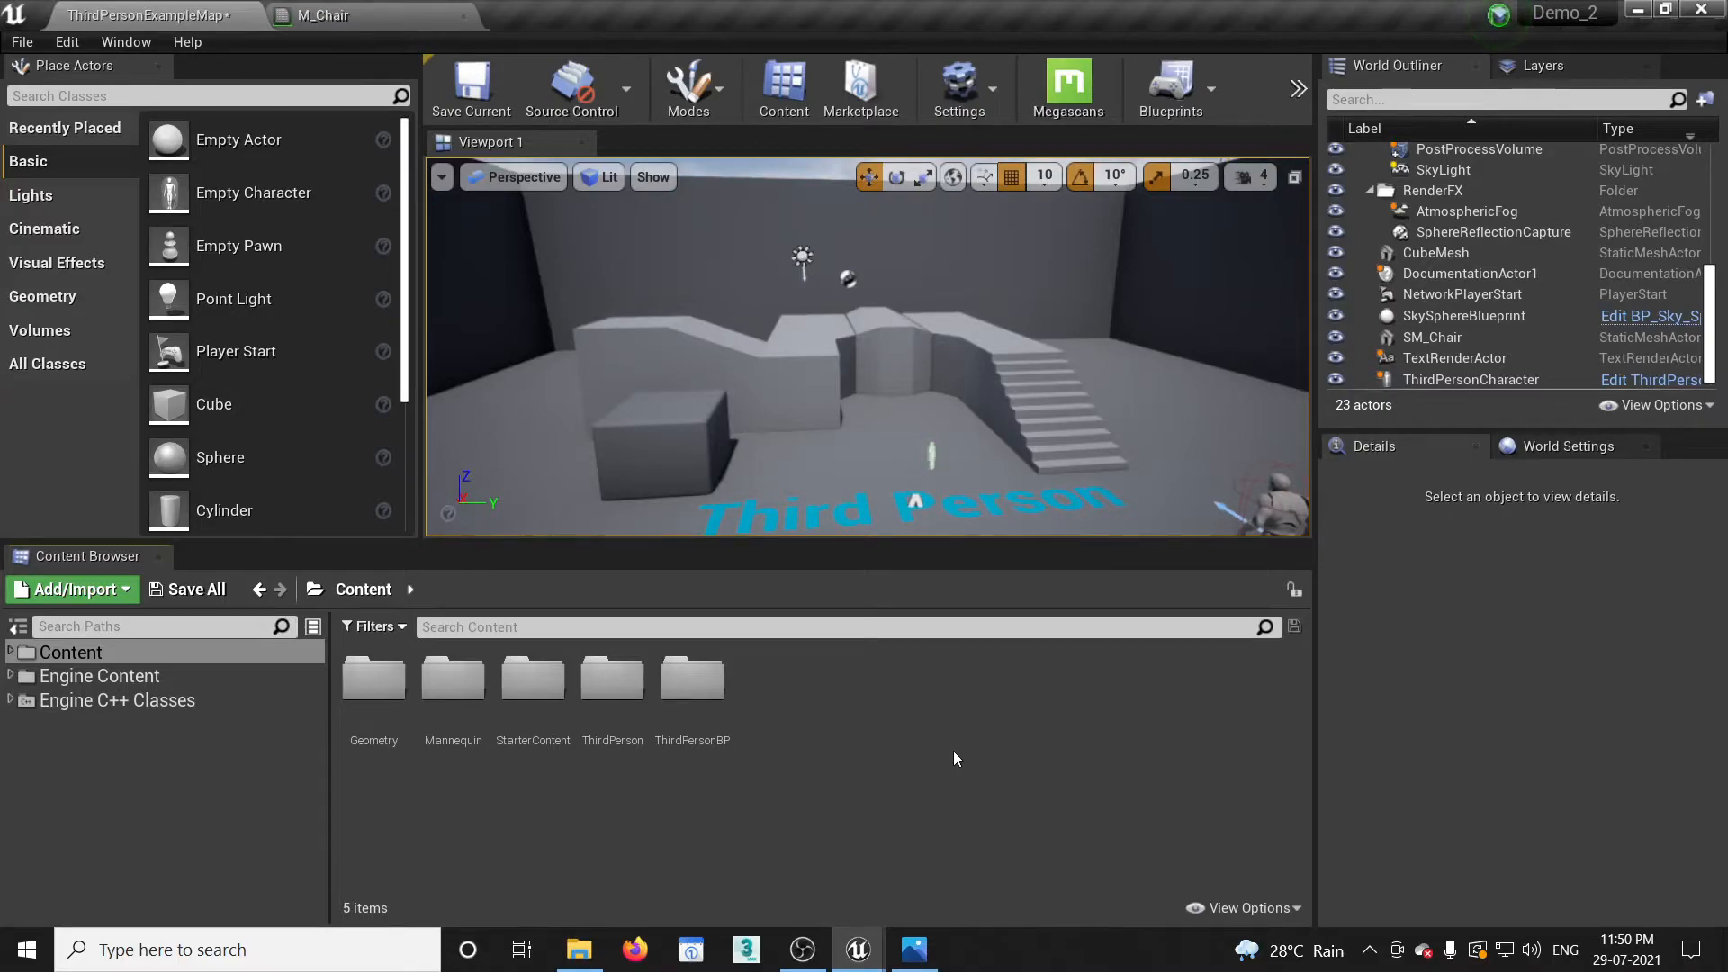
{"action": "type", "text": "mesh"}
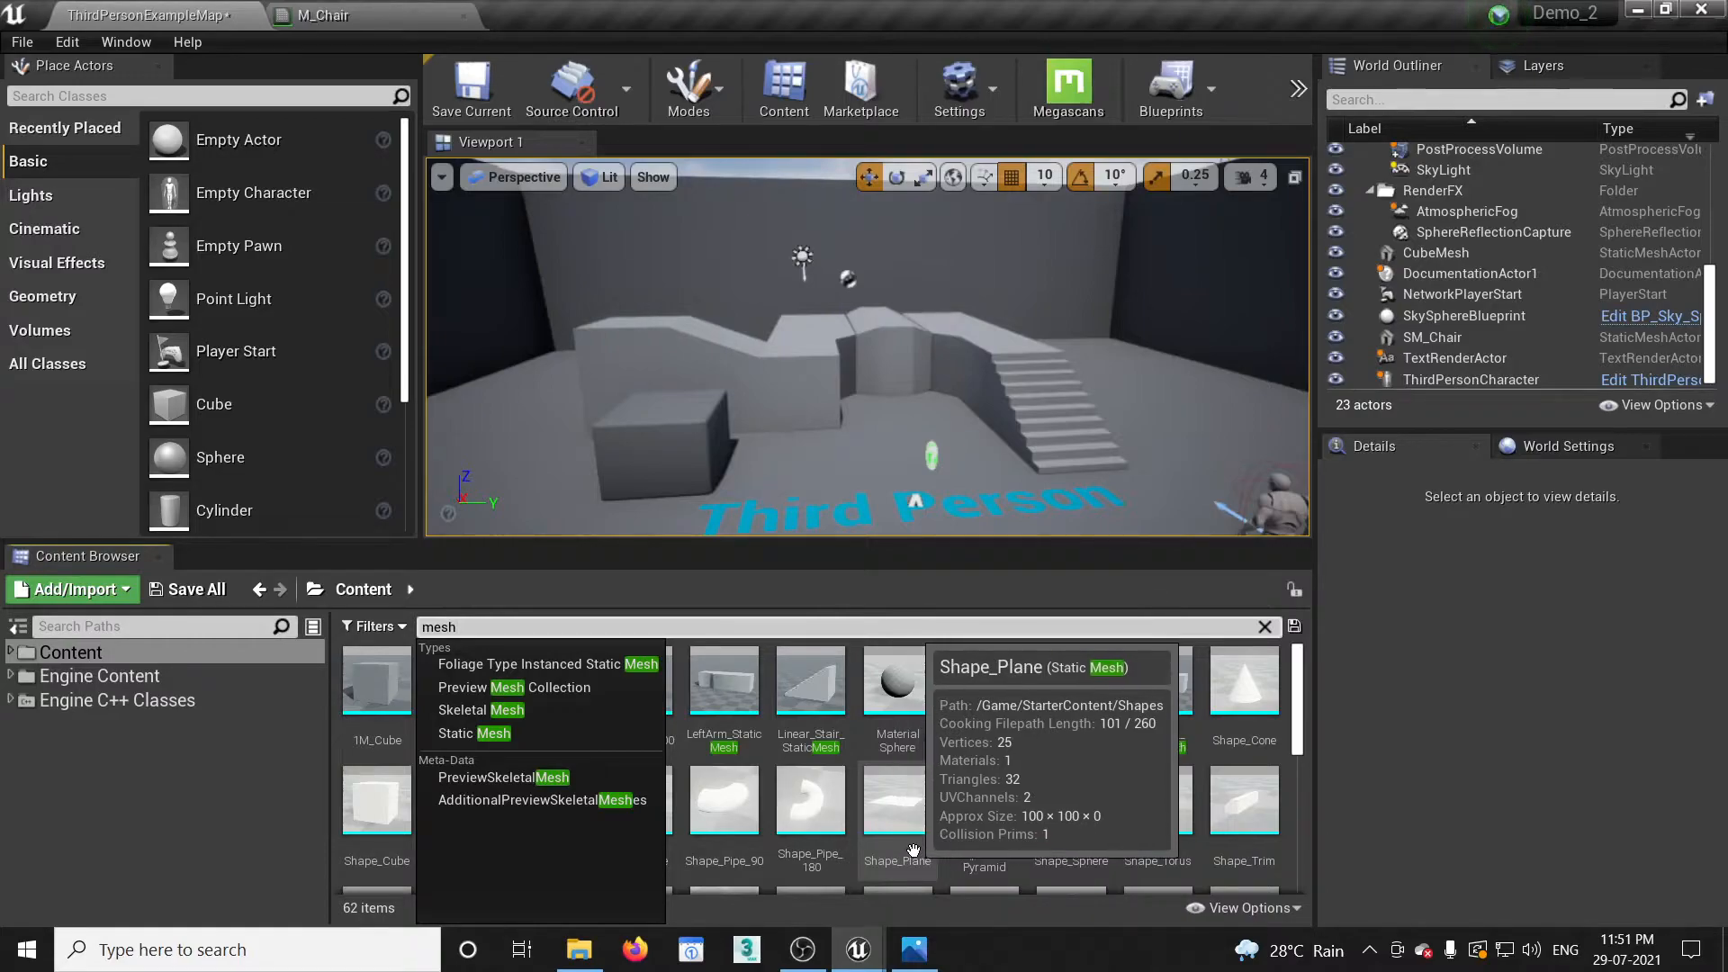
{"action": "left_click", "coordinate": [325, 710]}
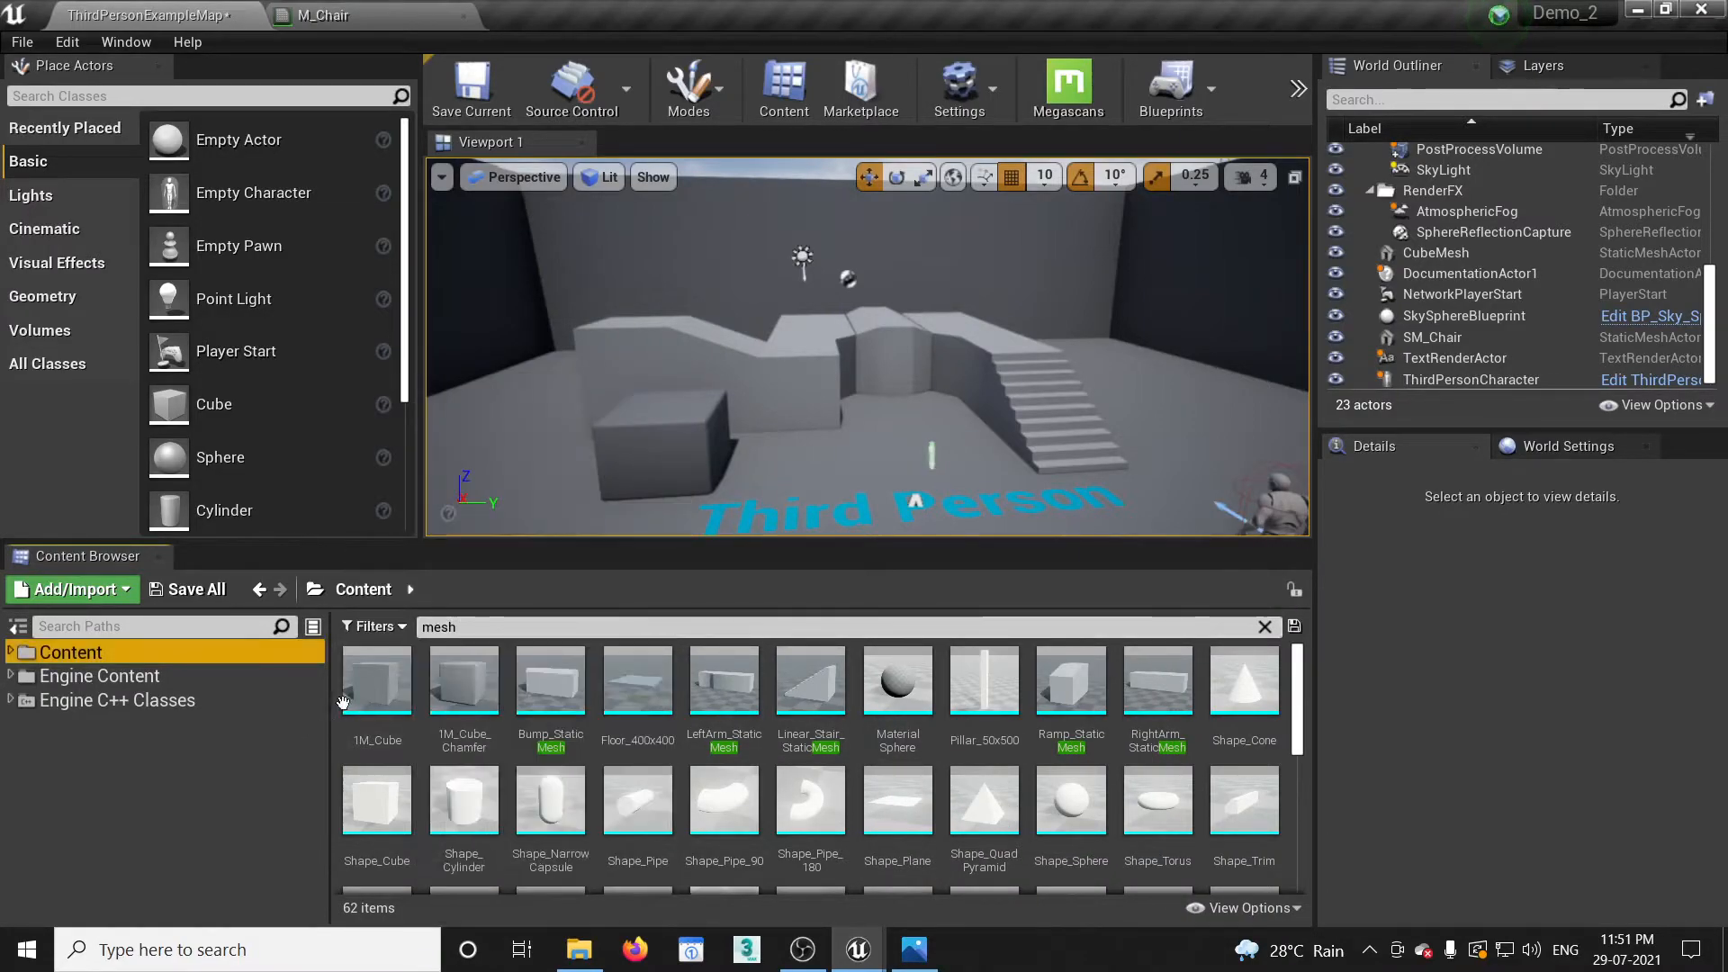
{"action": "left_click_drag", "start_coordinate": [481, 649], "coordinate": [405, 628]}
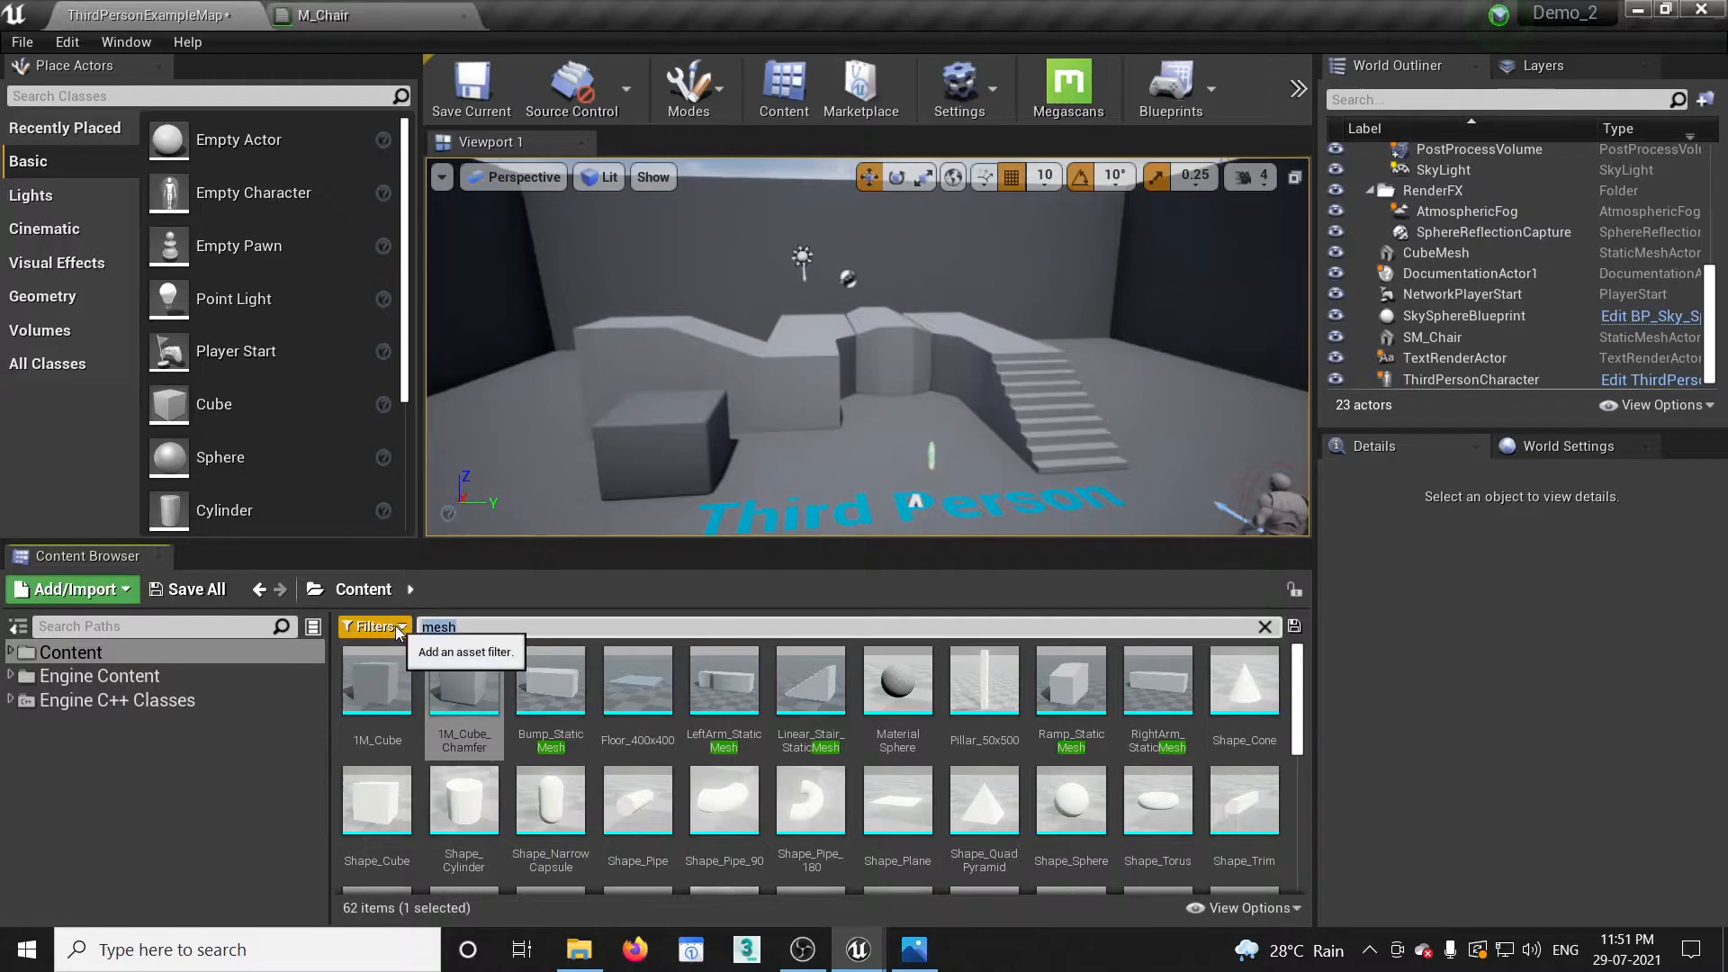
{"action": "key", "text": "BackSpace"}
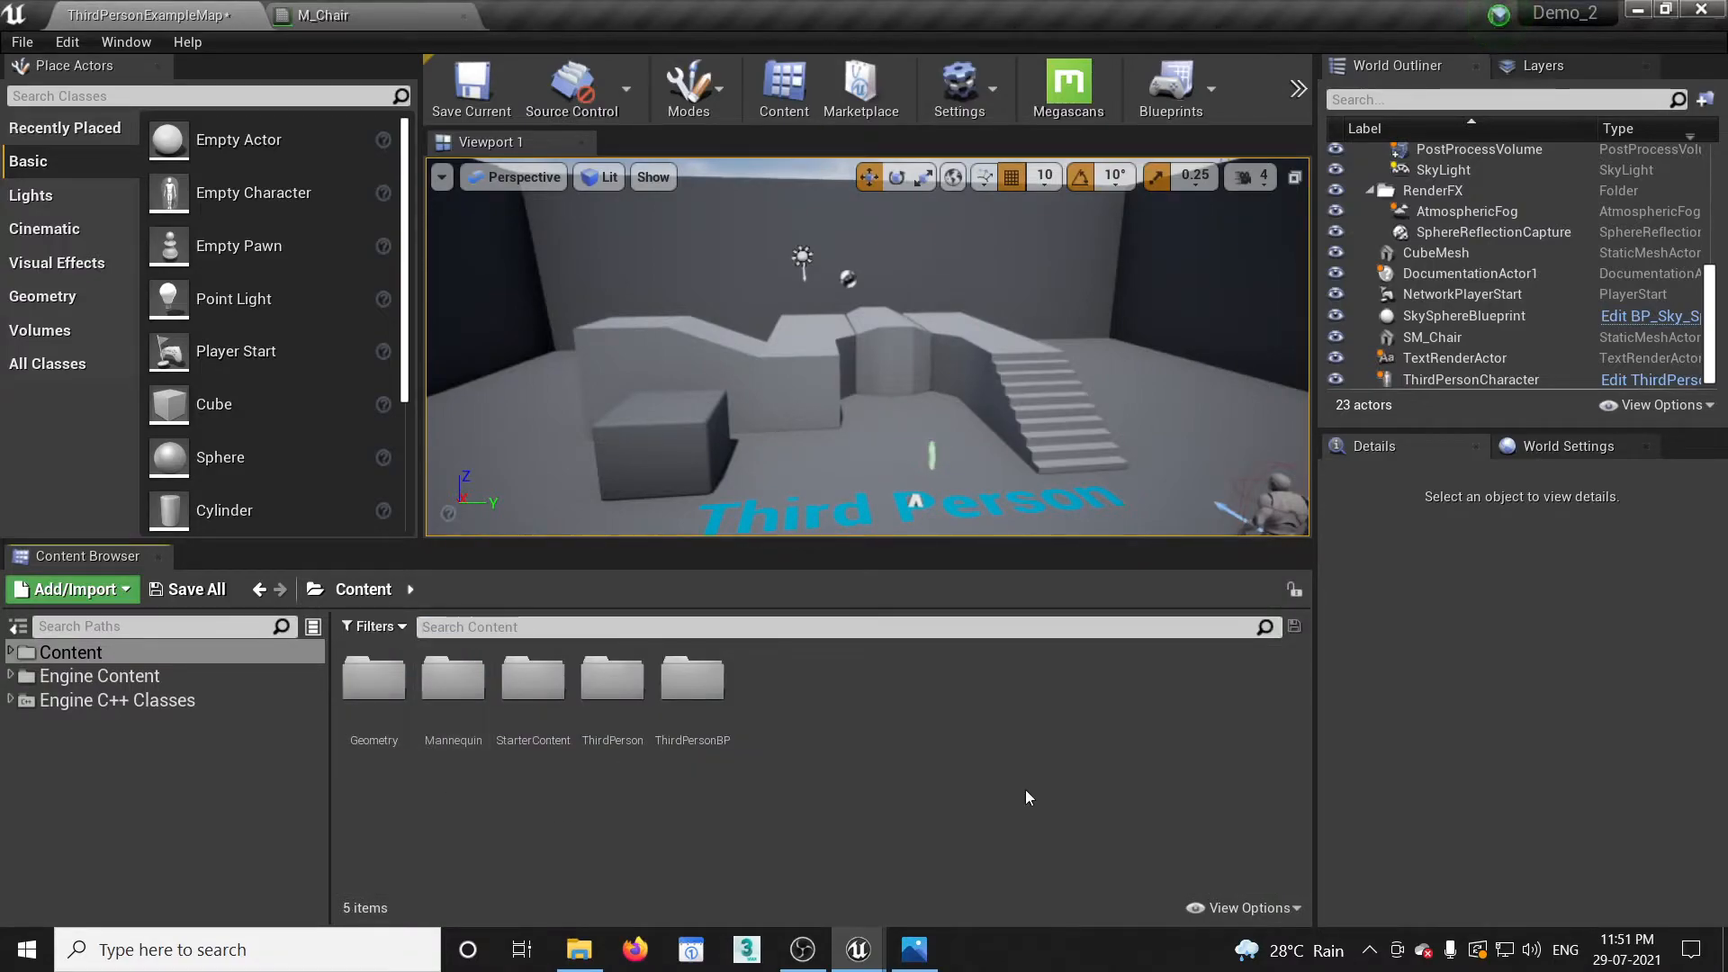
Create a new material asset in the Content folder, keeping the default name.
{"action": "right_click", "coordinate": [803, 794]}
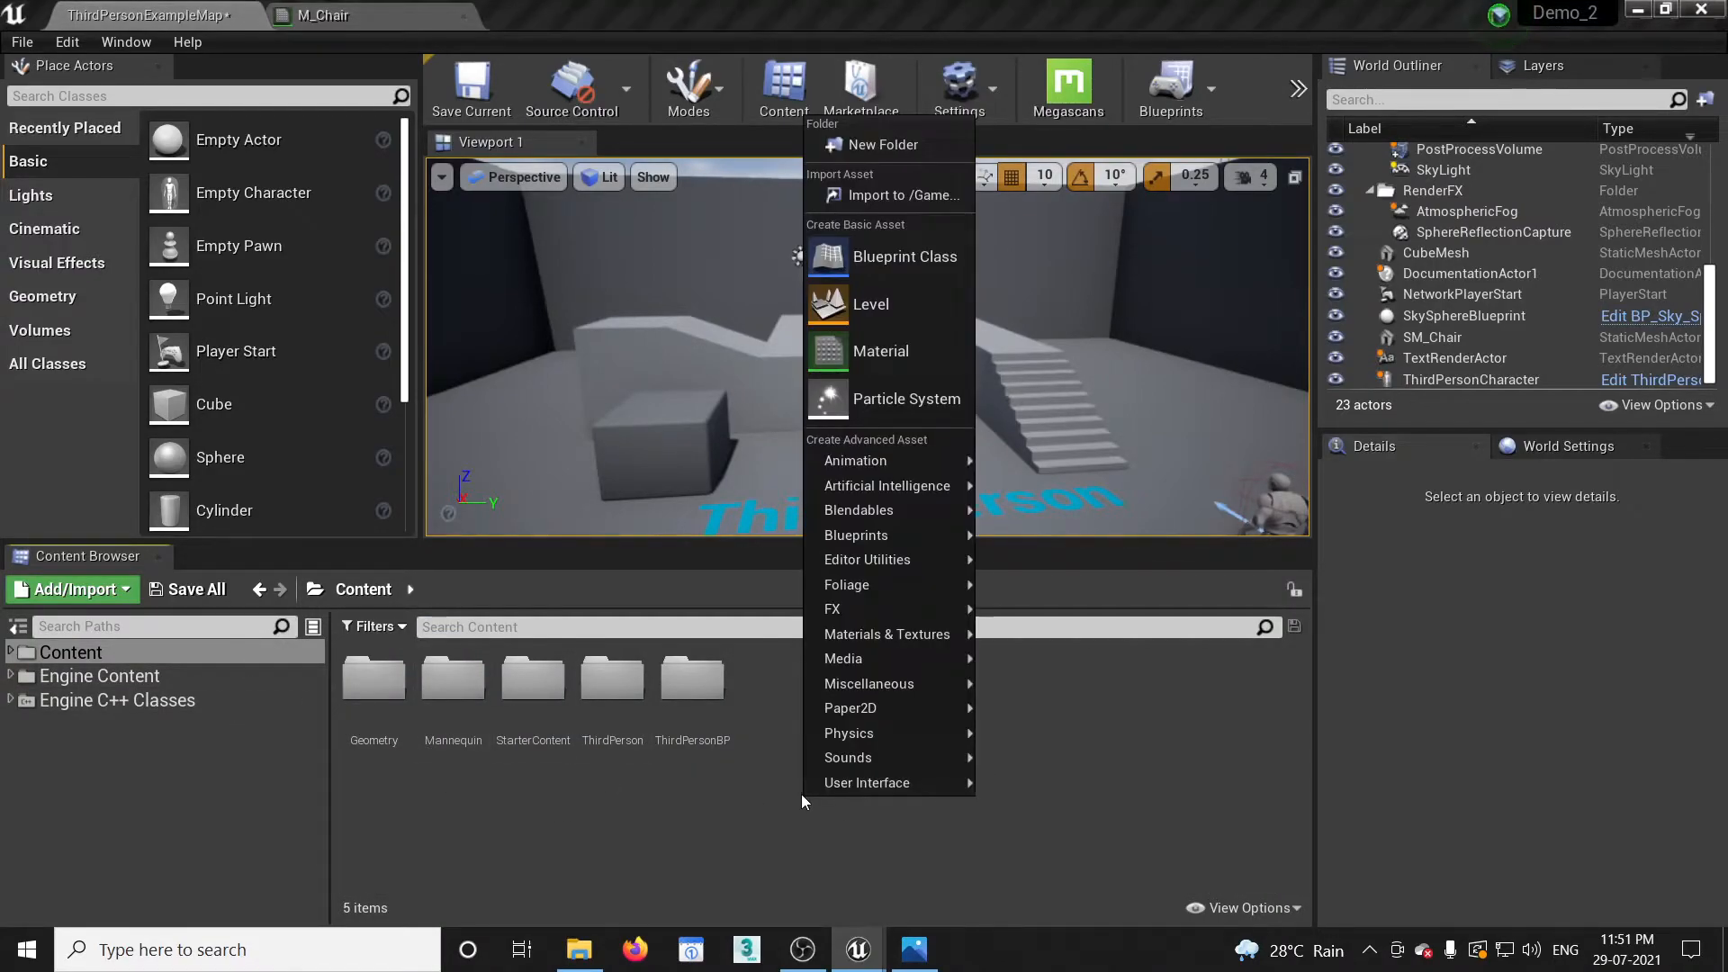
{"action": "left_click", "coordinate": [889, 356]}
{"action": "key", "text": "Return"}
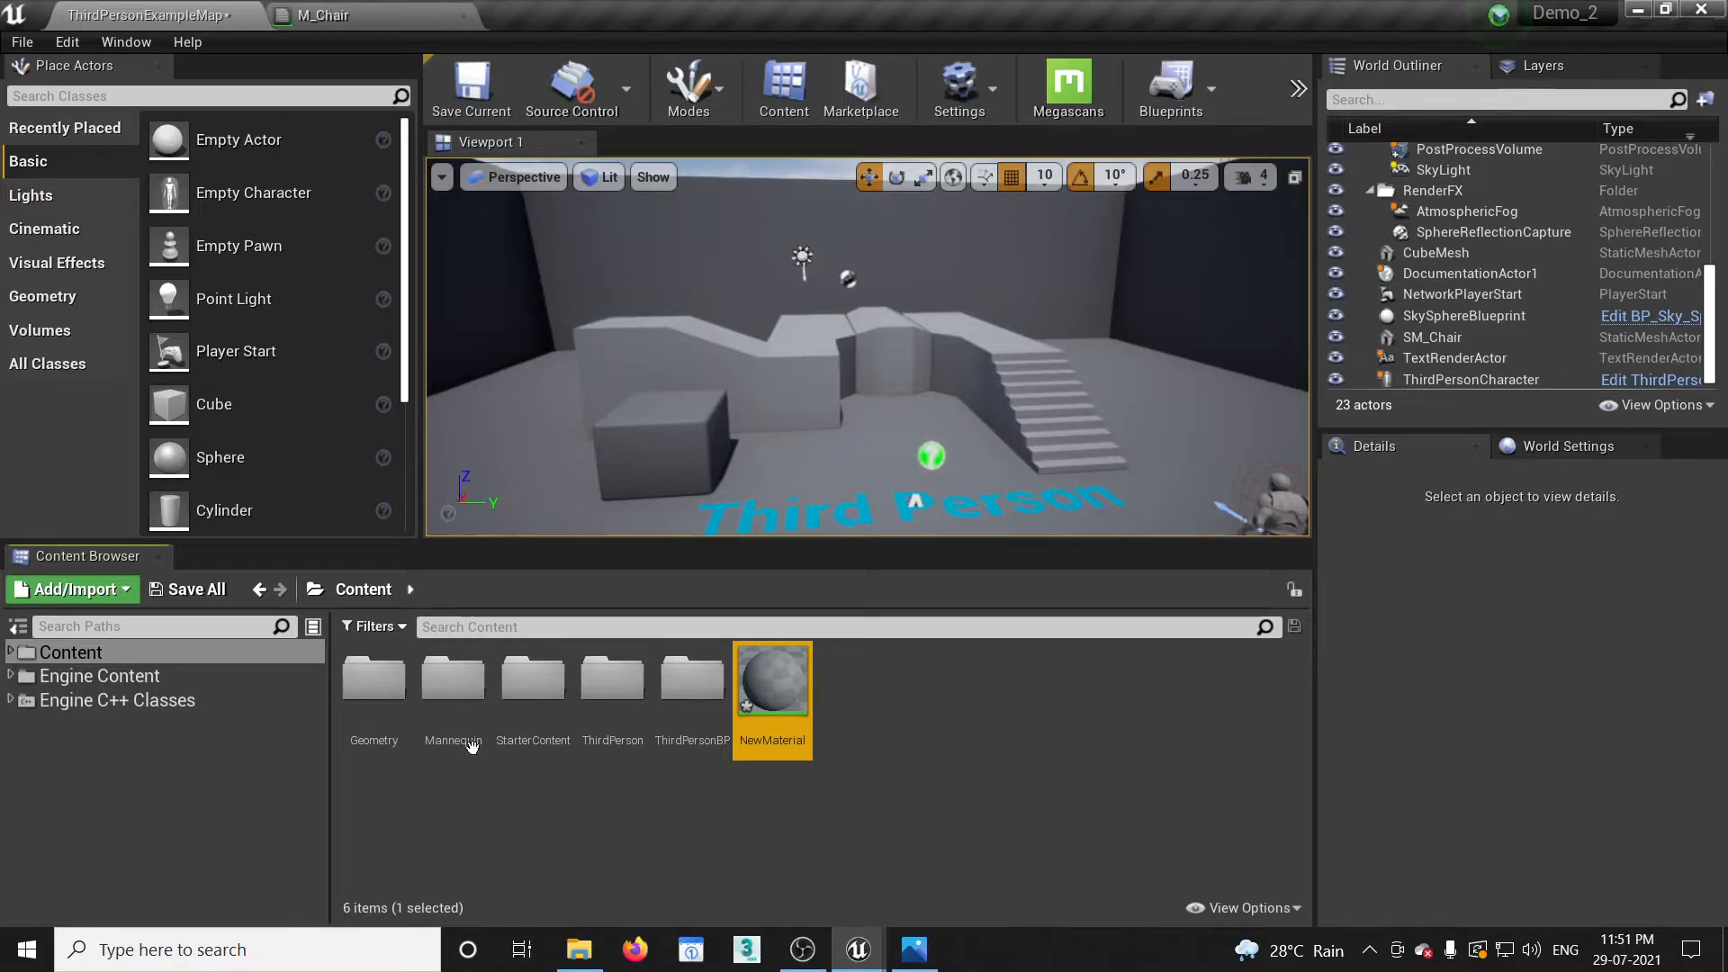
Review the asset filter categories available in the Content Browser, including Animation and Blueprints, without applying any.
{"action": "left_click", "coordinate": [375, 627]}
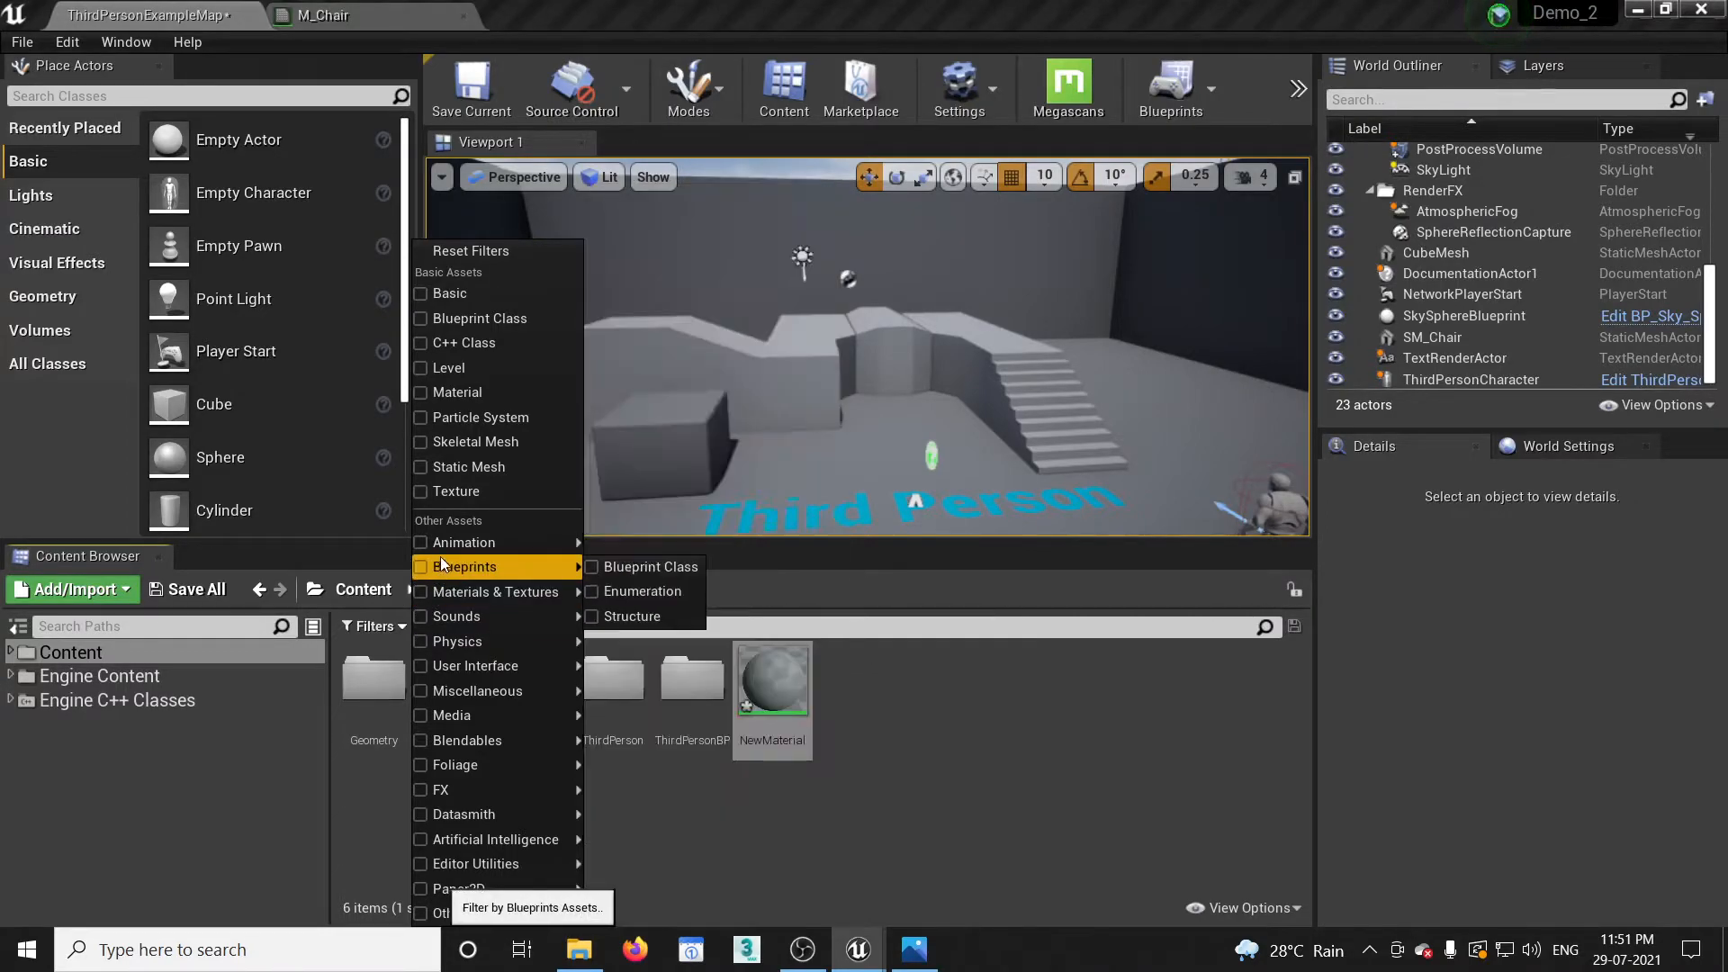
{"action": "mouse_move", "coordinate": [440, 552]}
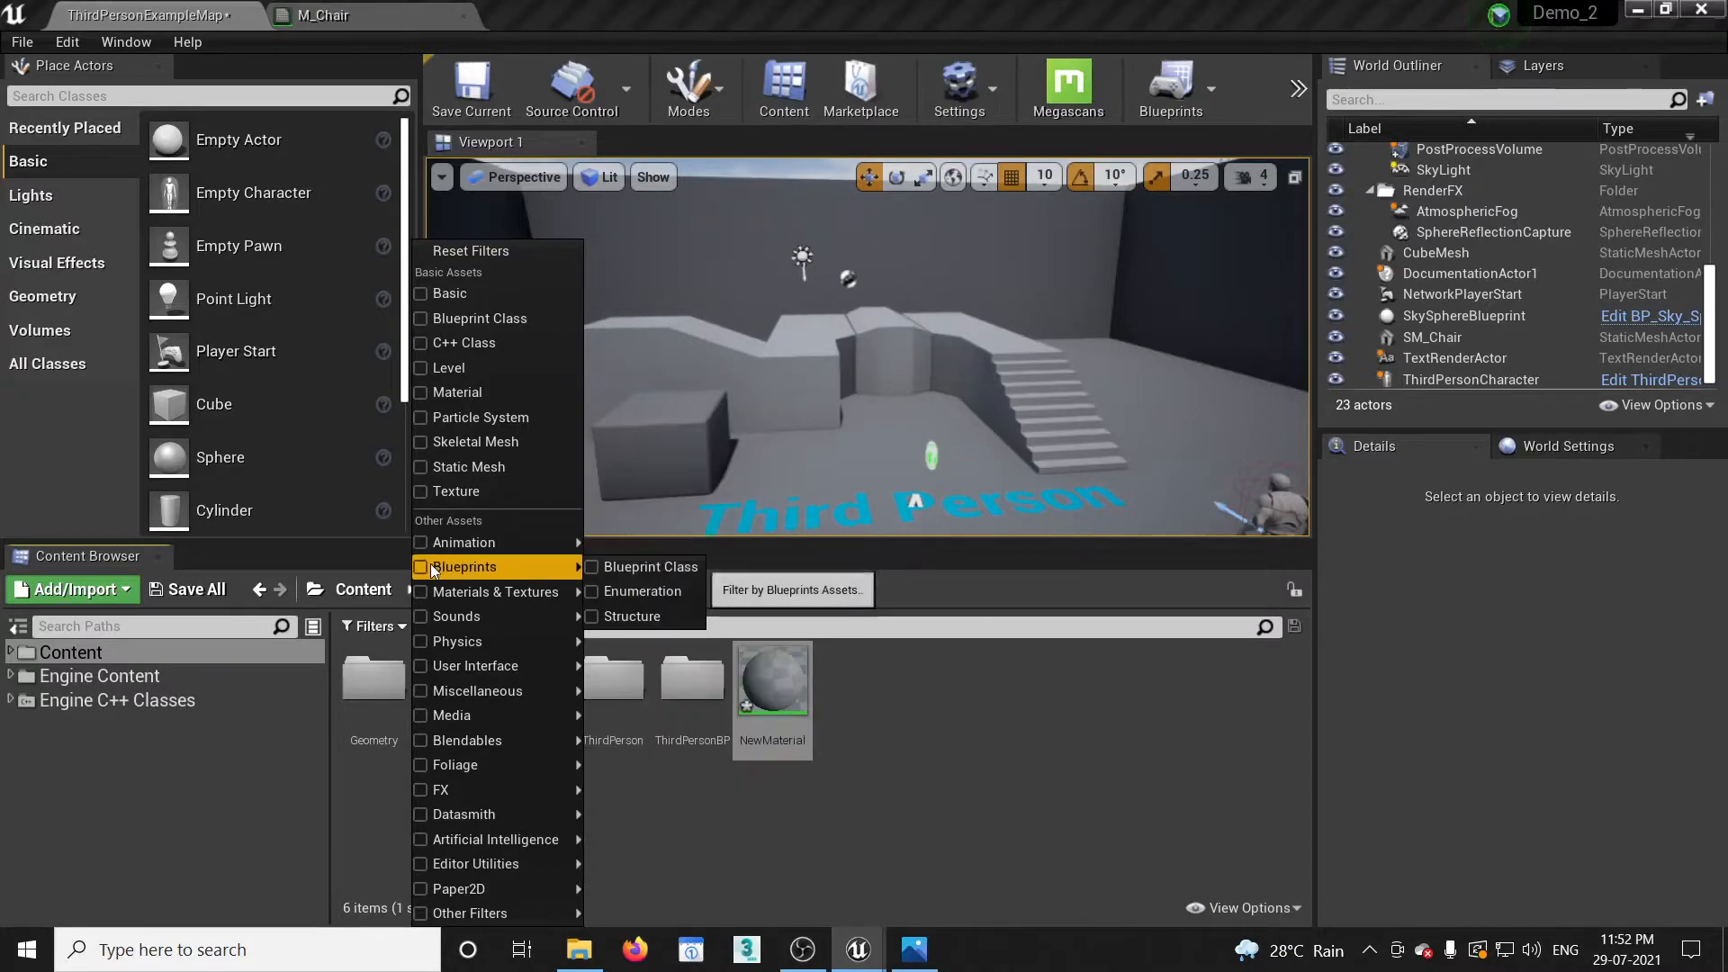
{"action": "left_click", "coordinate": [822, 810]}
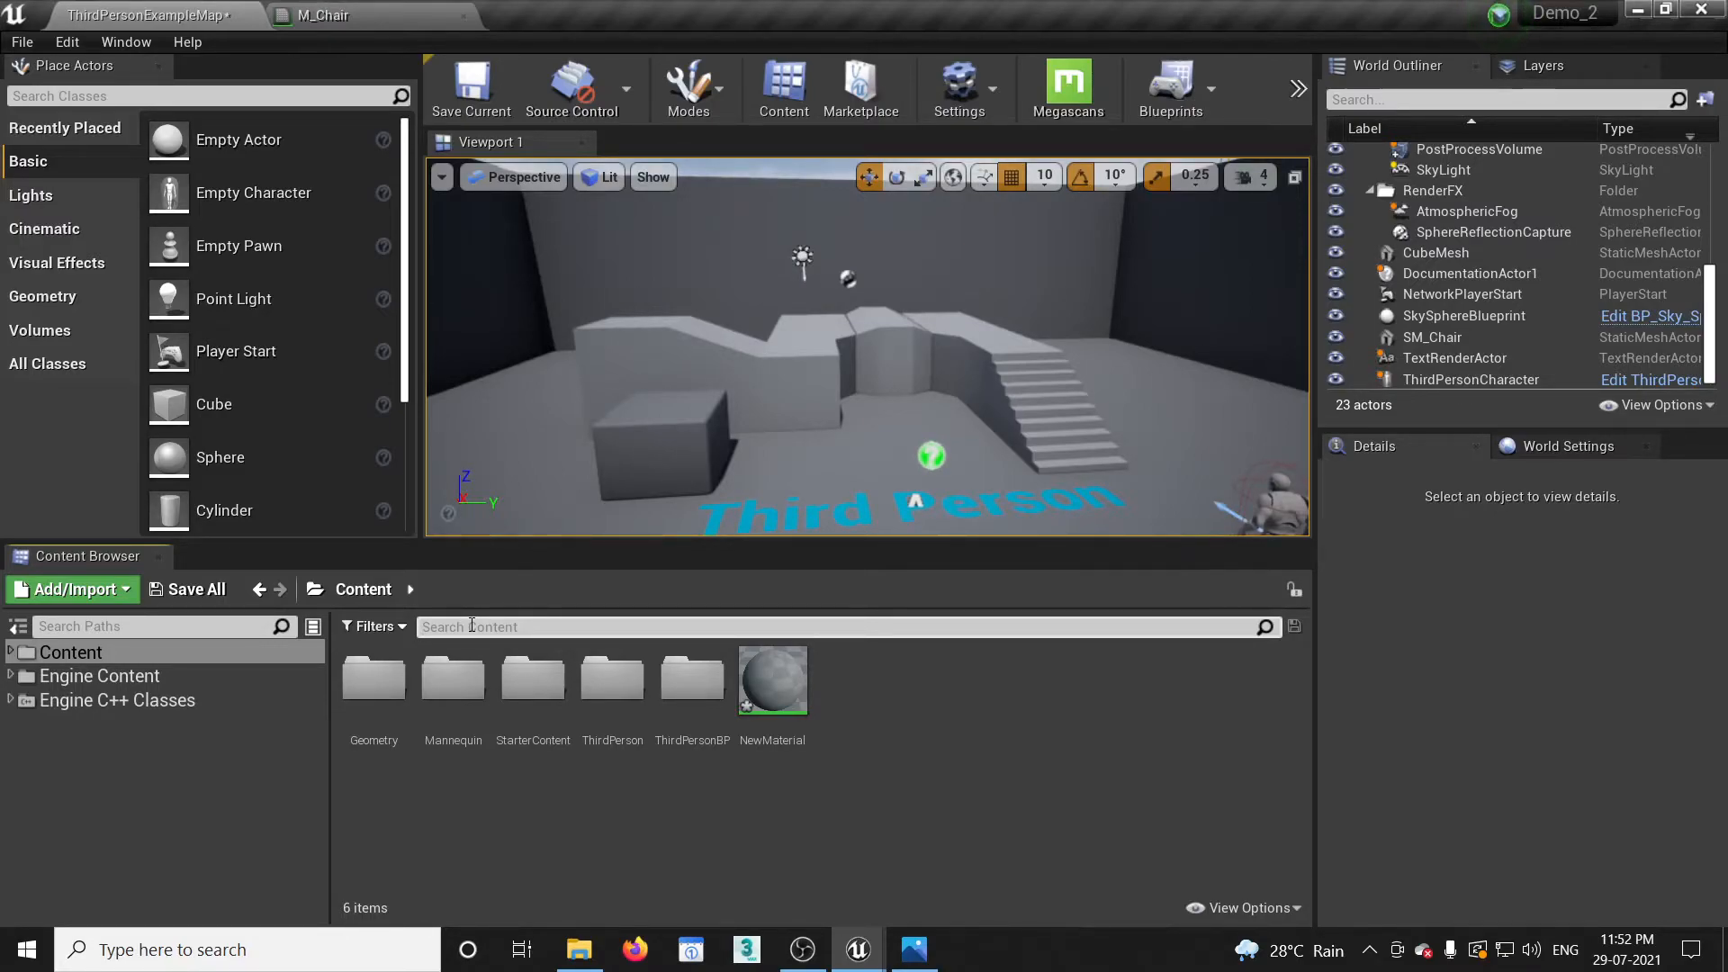
Filter the Content assets by Material and browse the filtered assets.
{"action": "left_click", "coordinate": [358, 630]}
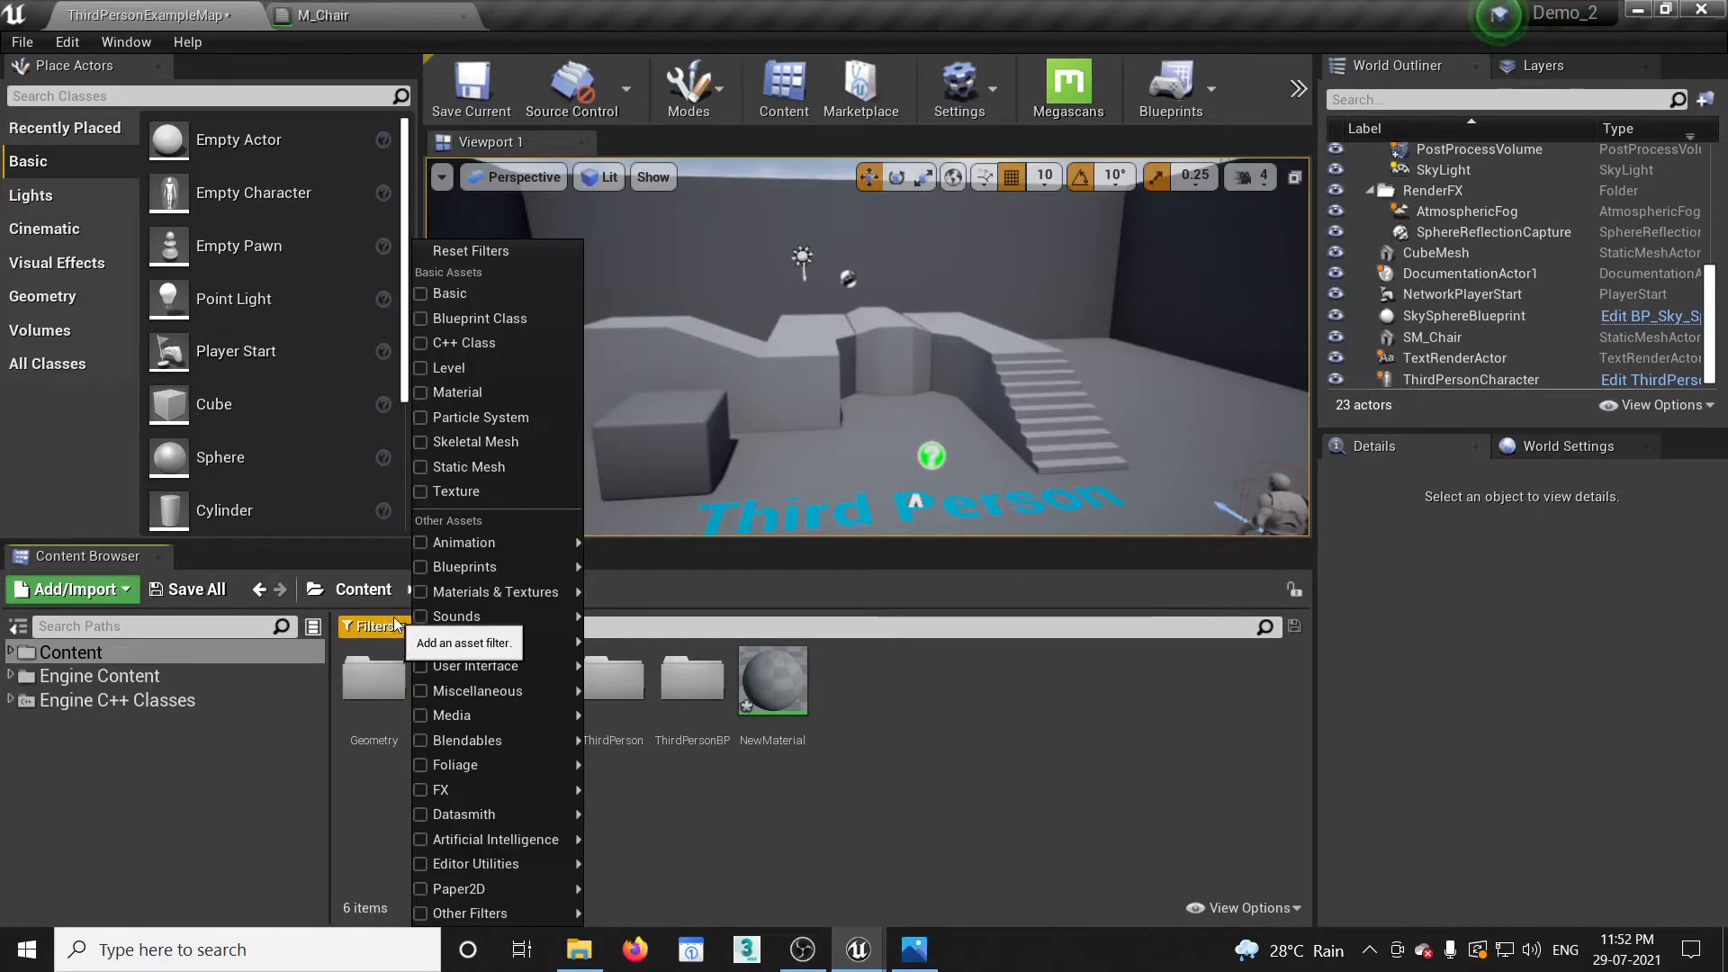
{"action": "left_click", "coordinate": [475, 396]}
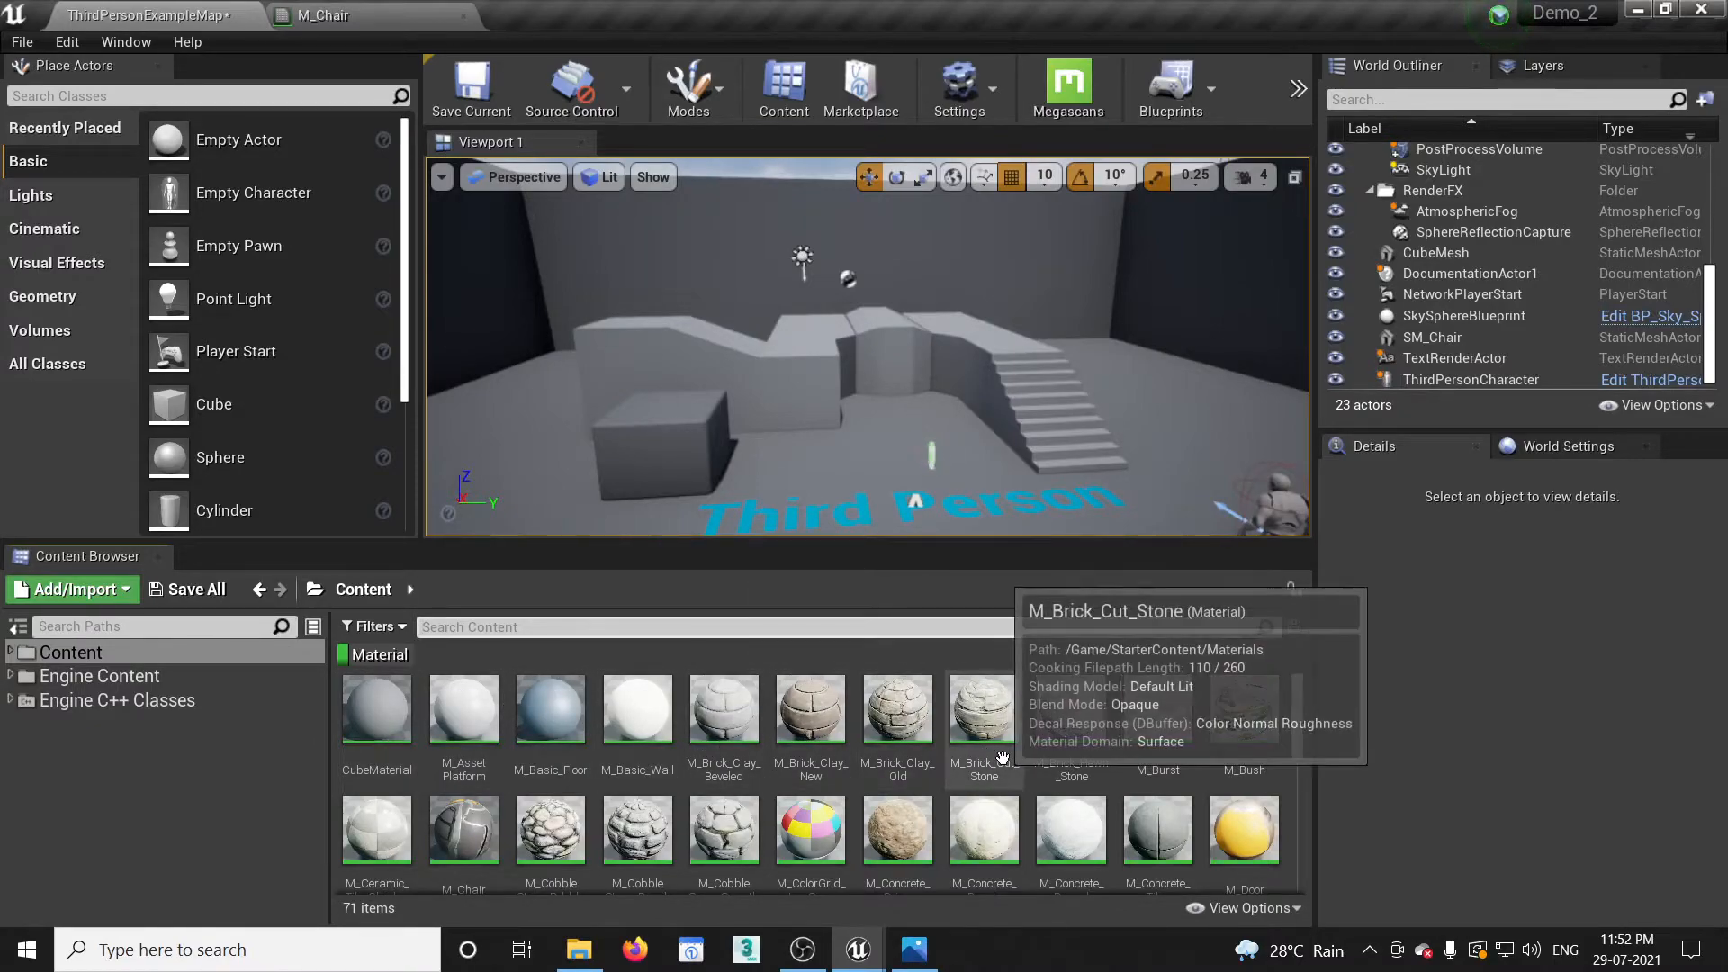
{"action": "scroll", "coordinate": [985, 720], "scroll_direction": "down", "scroll_amount": 2}
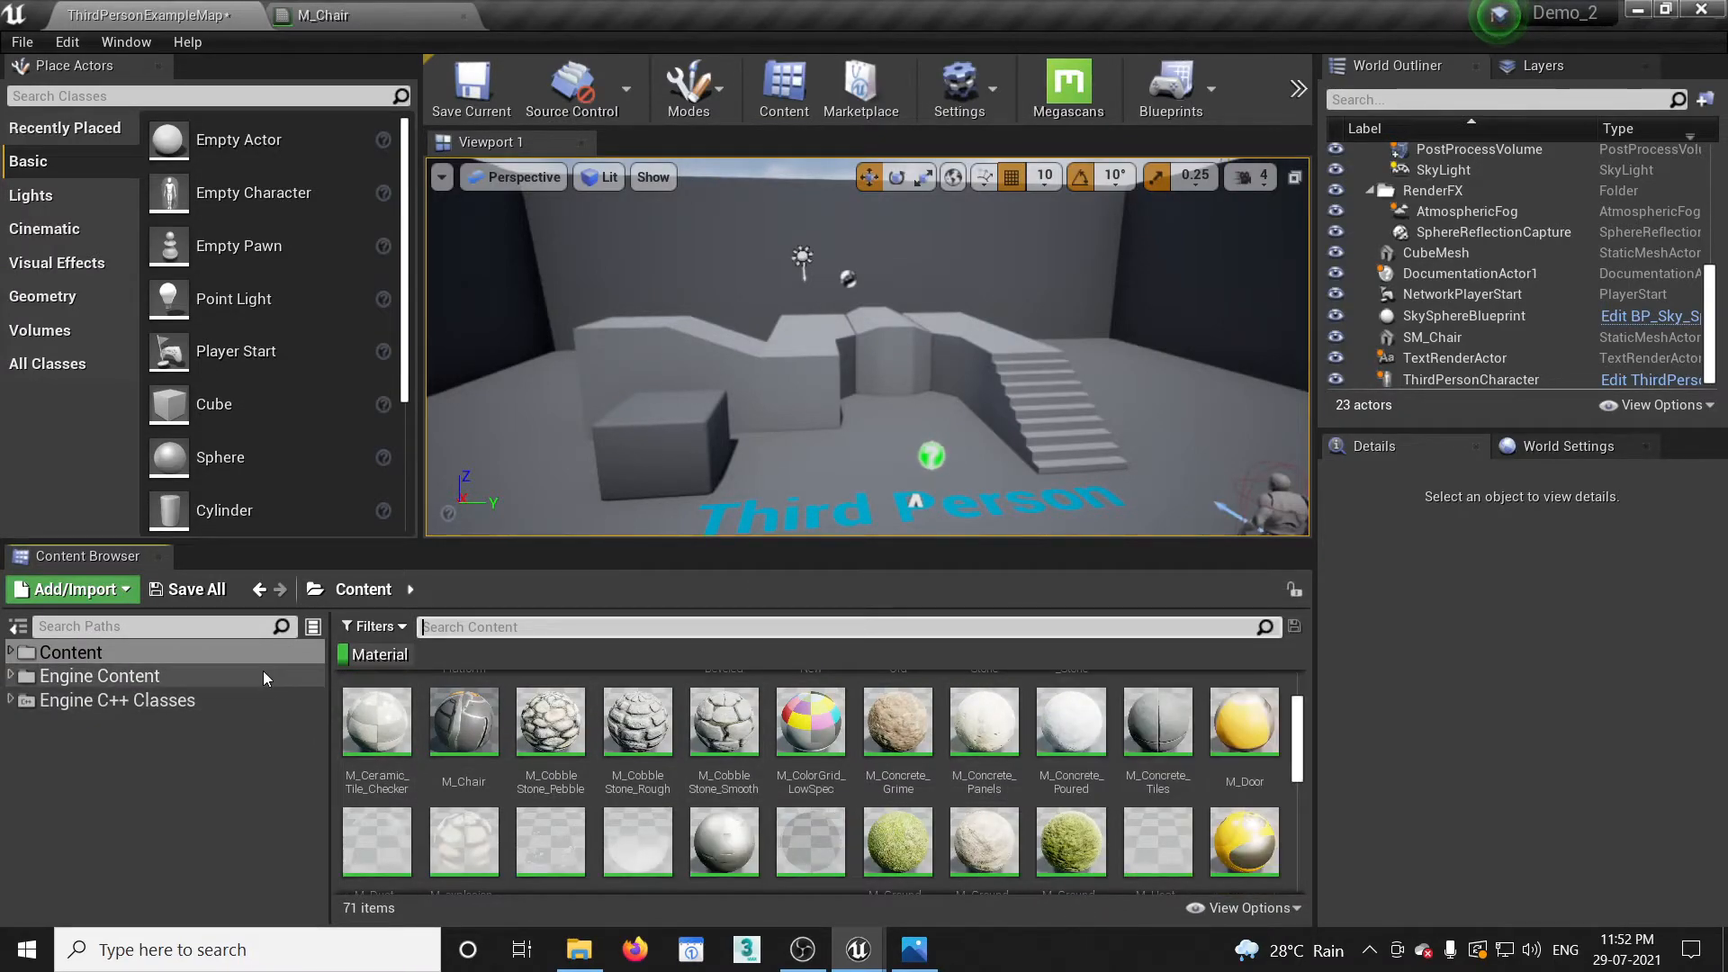
Replace the Material asset filter with Particle System and Static Mesh filters, and enlarge the Content Browser slightly.
{"action": "left_click", "coordinate": [387, 630]}
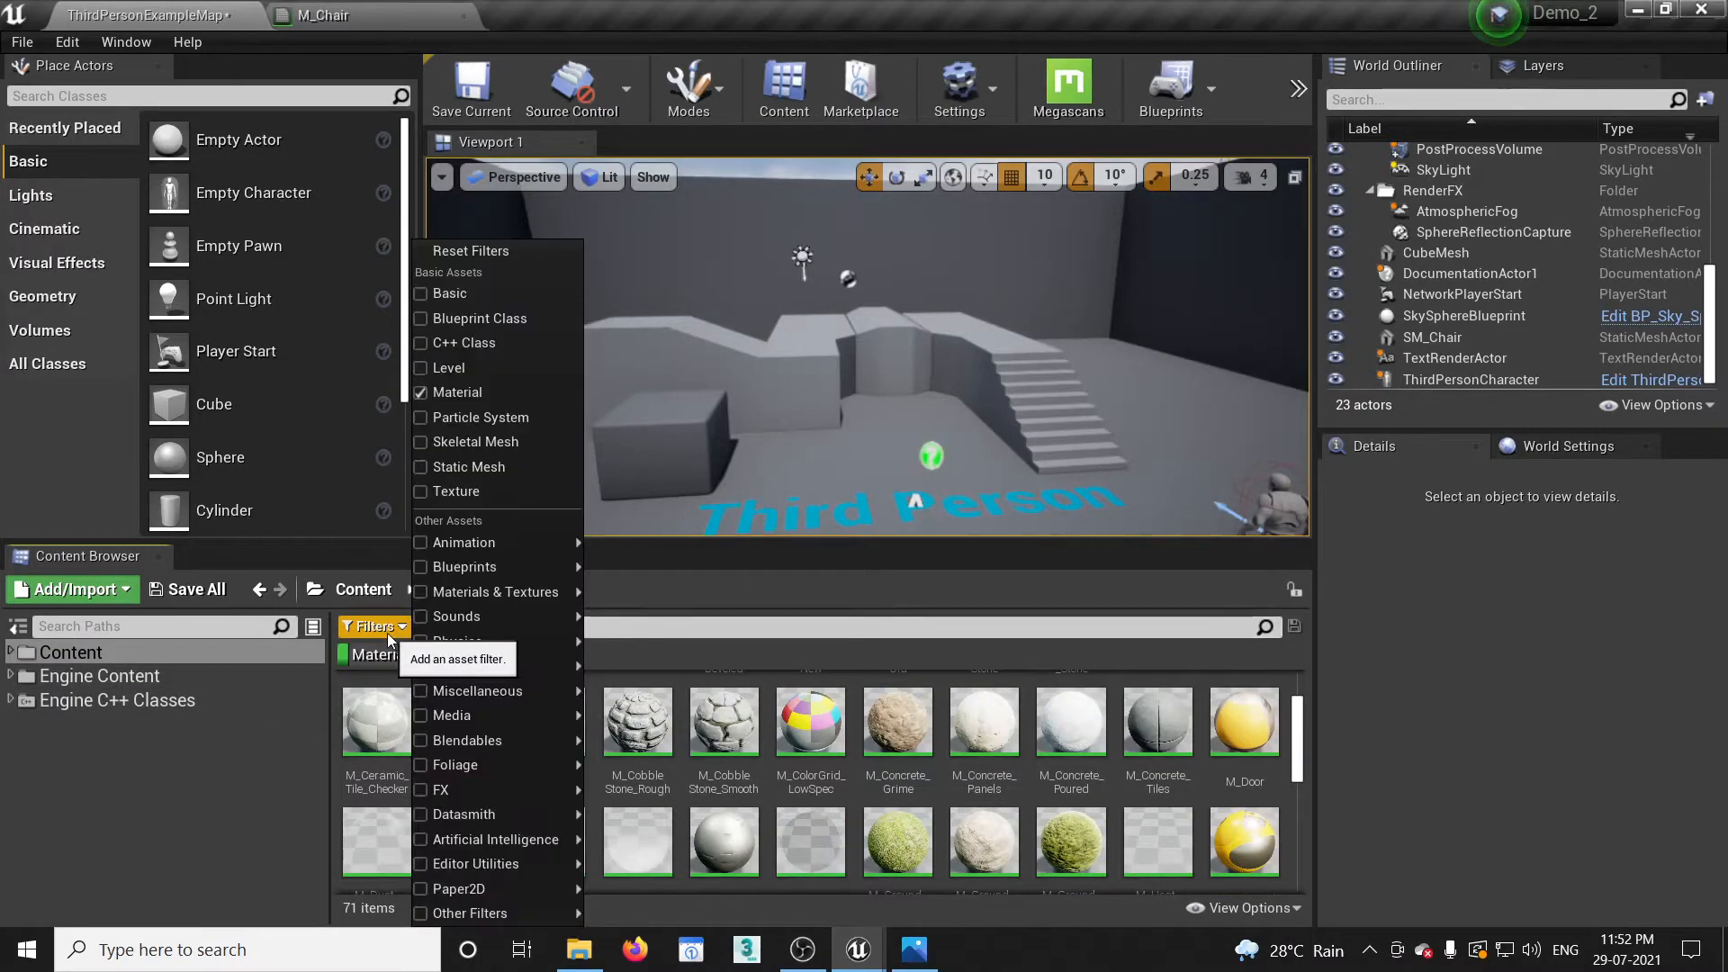
{"action": "left_click", "coordinate": [457, 392]}
{"action": "left_click", "coordinate": [481, 417]}
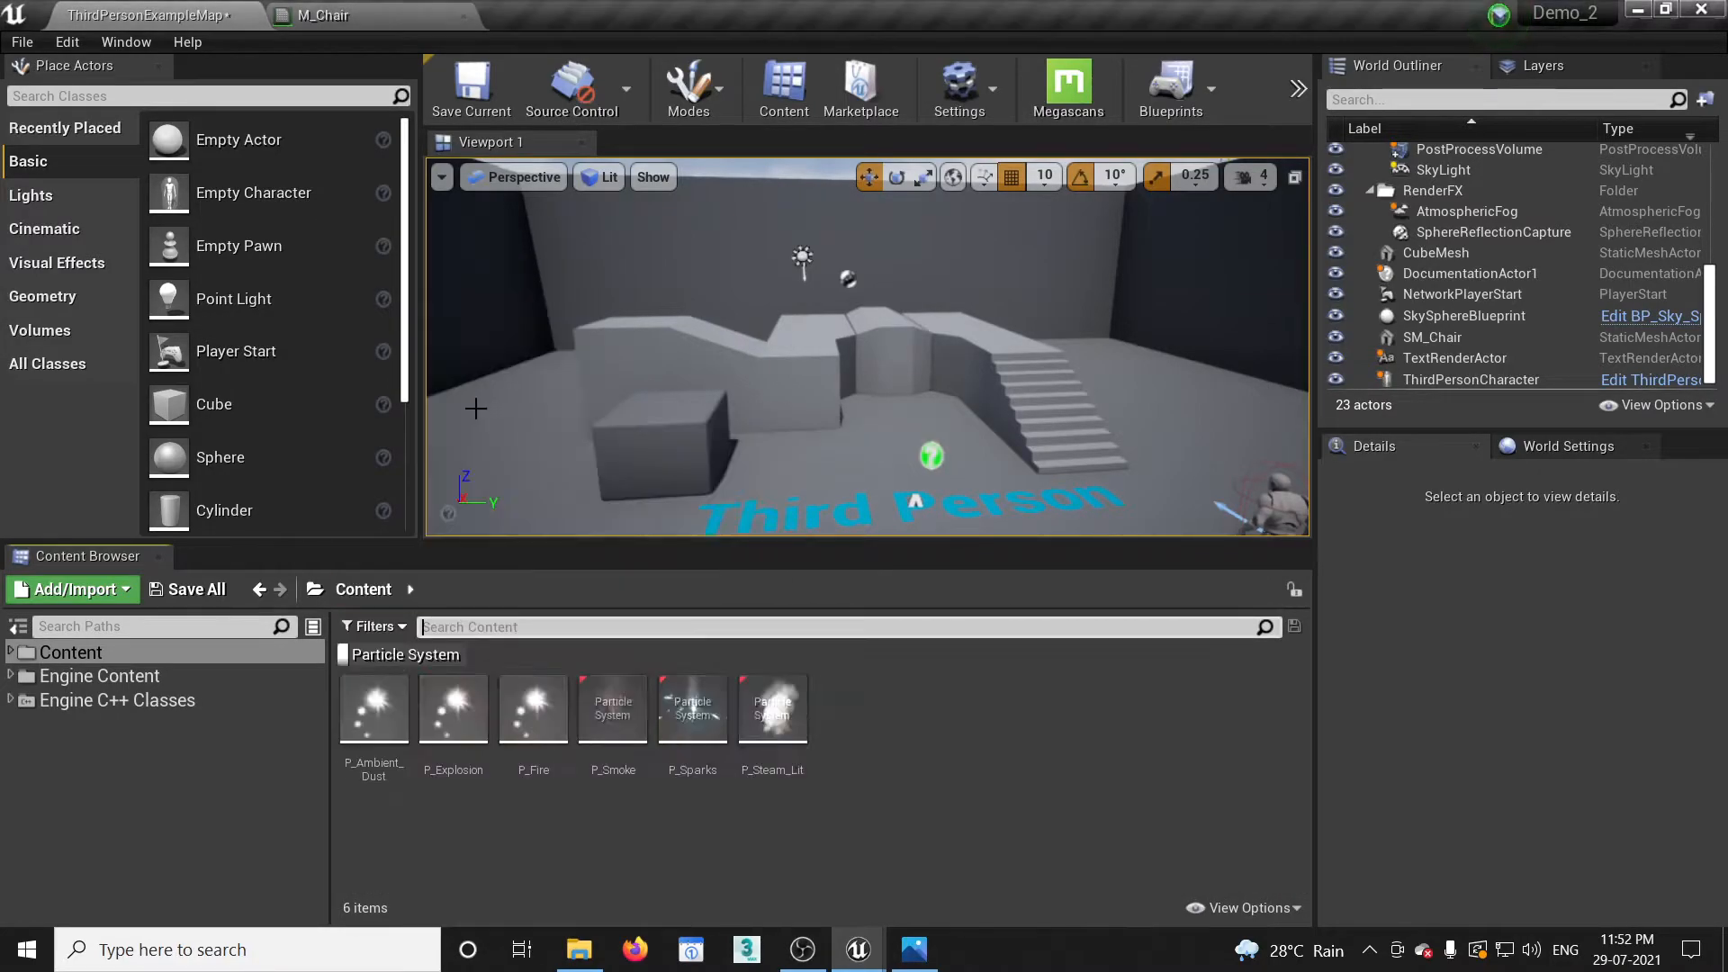
{"action": "left_click", "coordinate": [378, 629]}
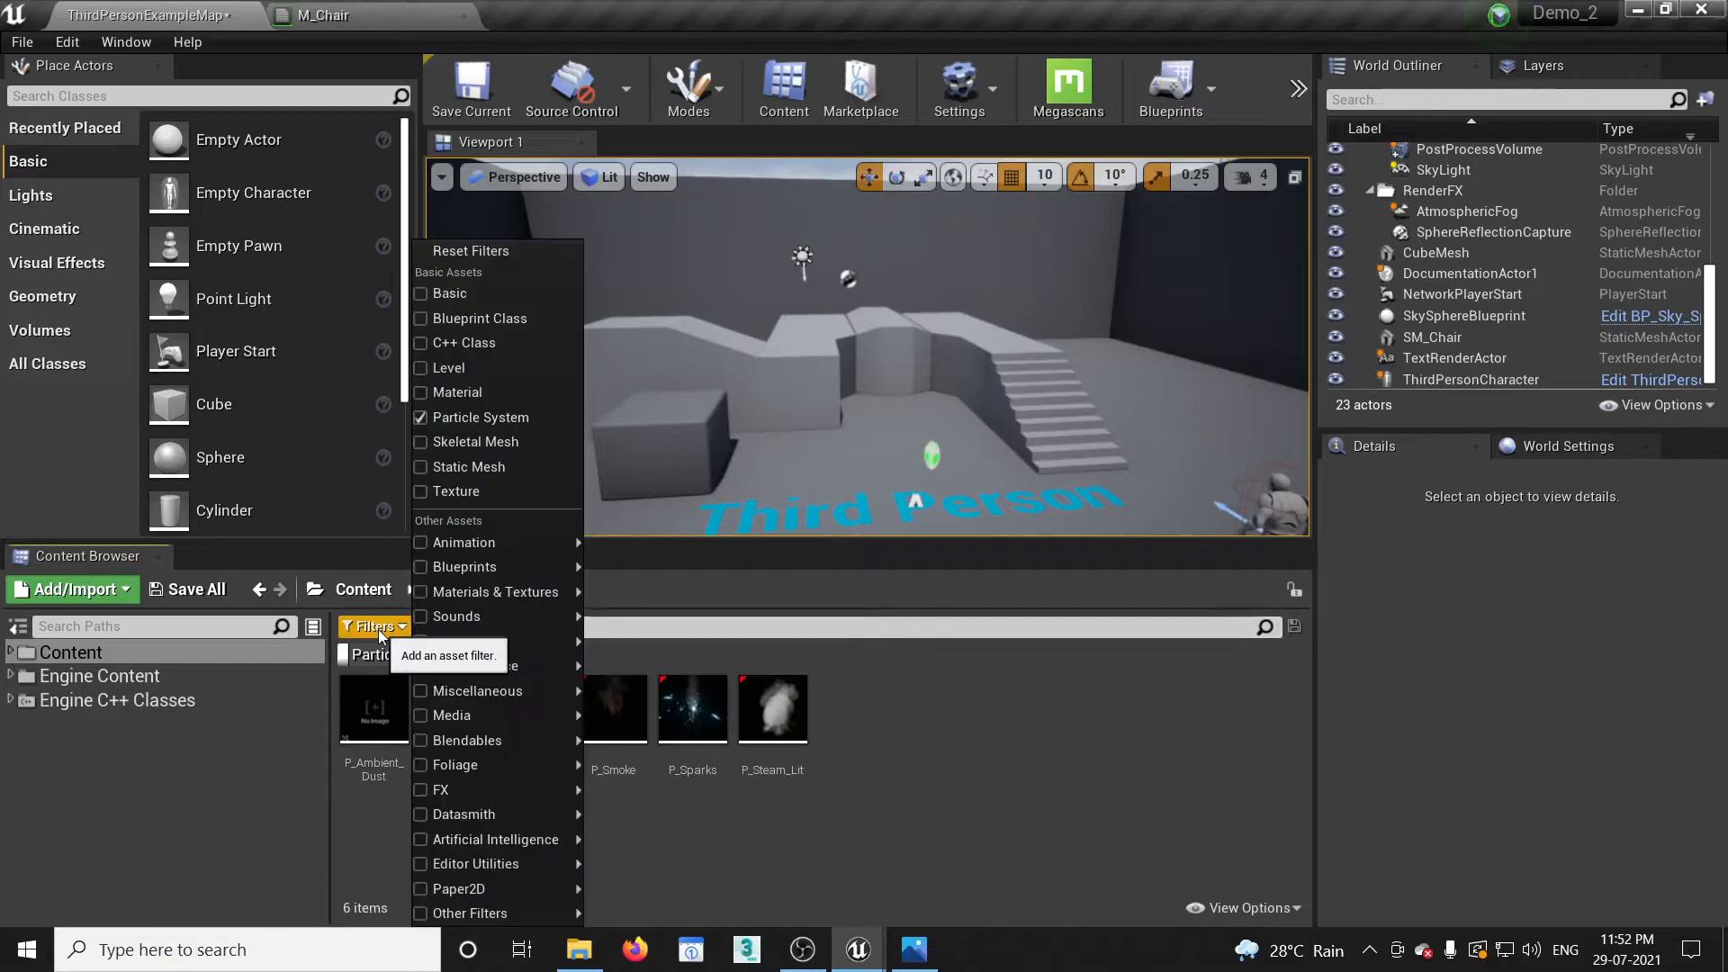
{"action": "left_click", "coordinate": [468, 441]}
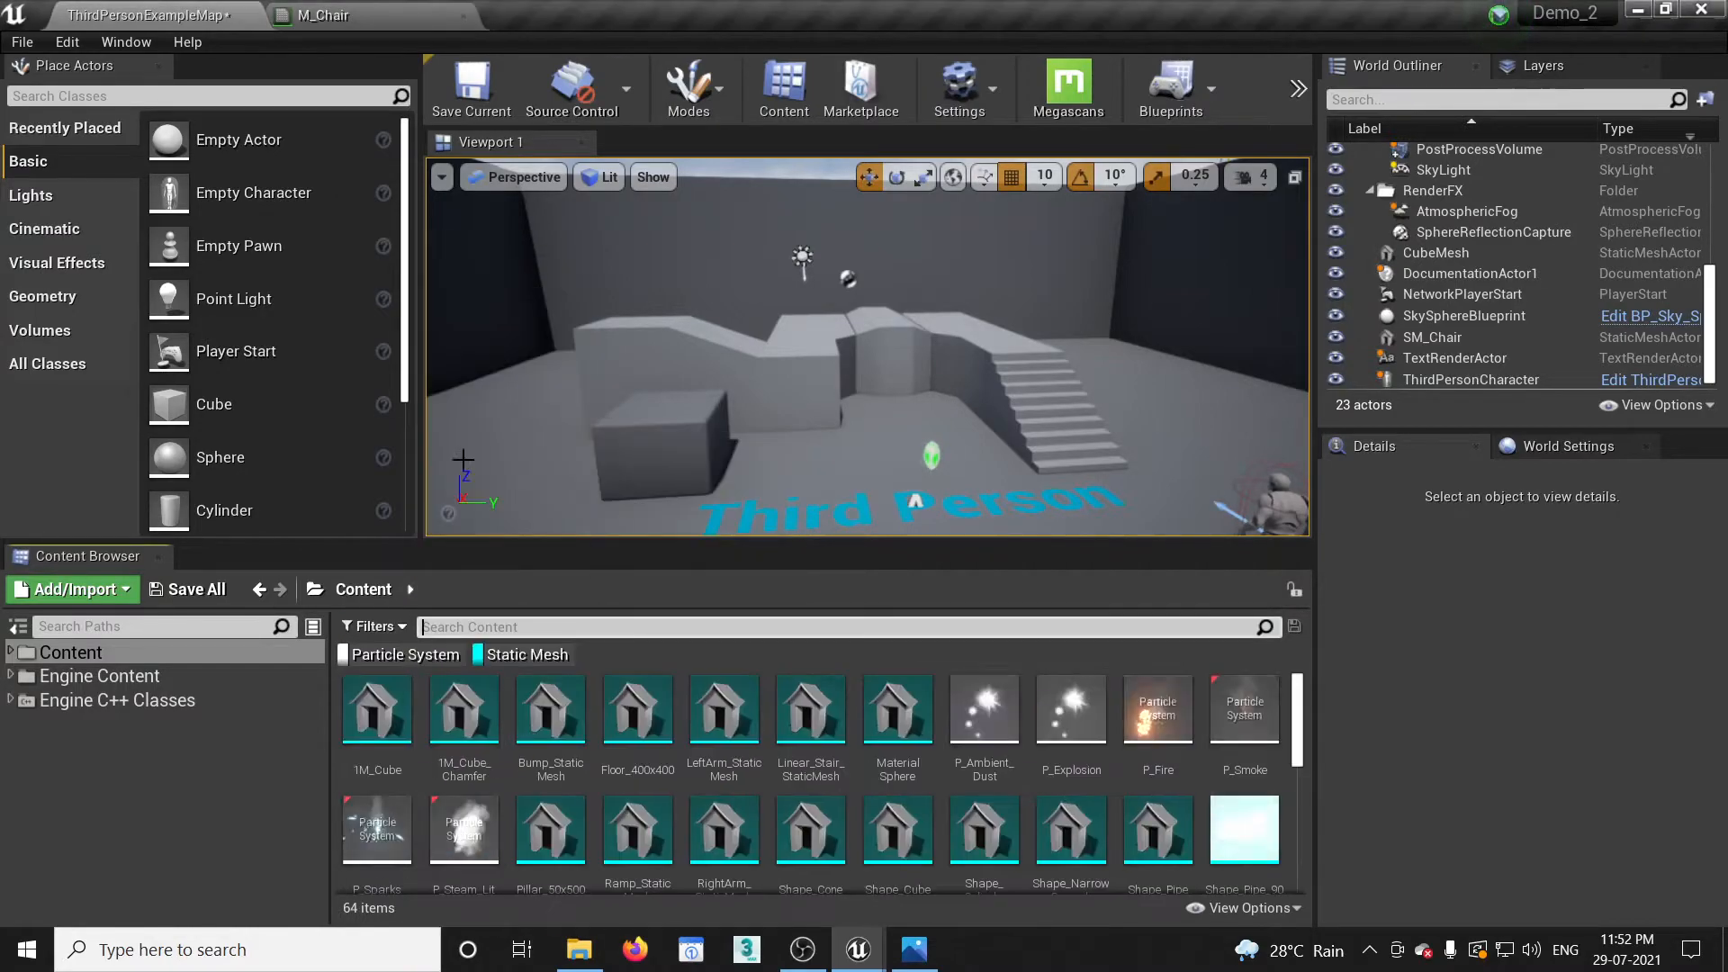
{"action": "left_click", "coordinate": [405, 632]}
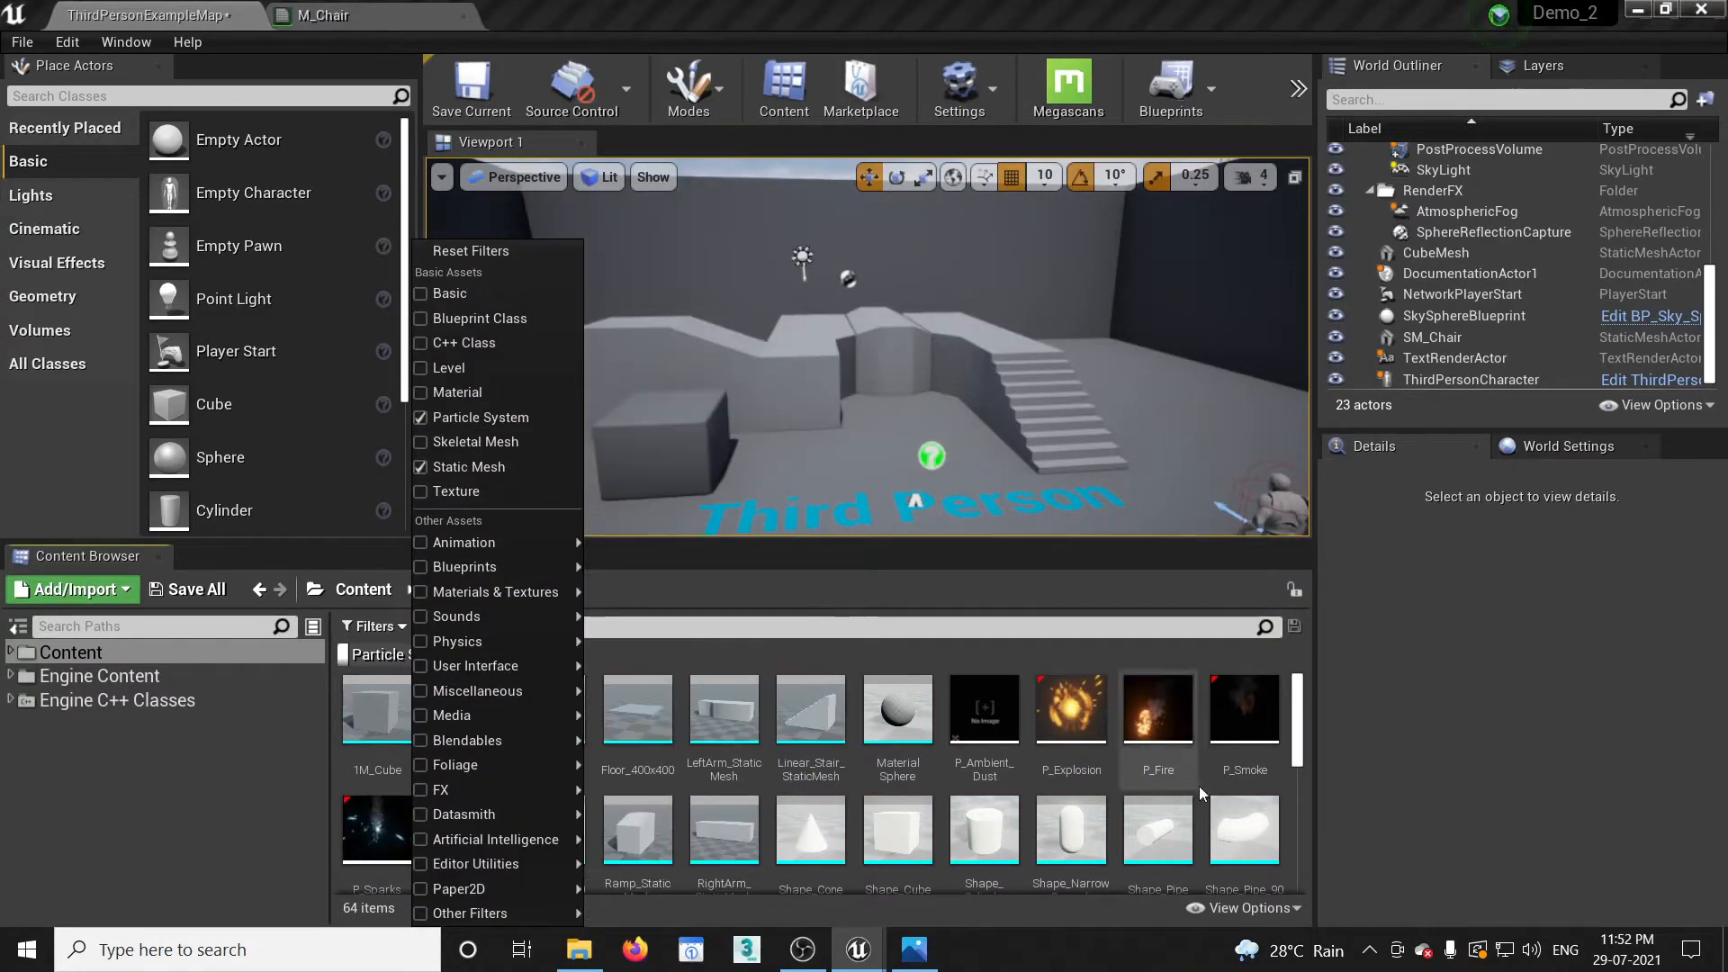
{"action": "left_click_drag", "start_coordinate": [1011, 542], "coordinate": [1011, 527]}
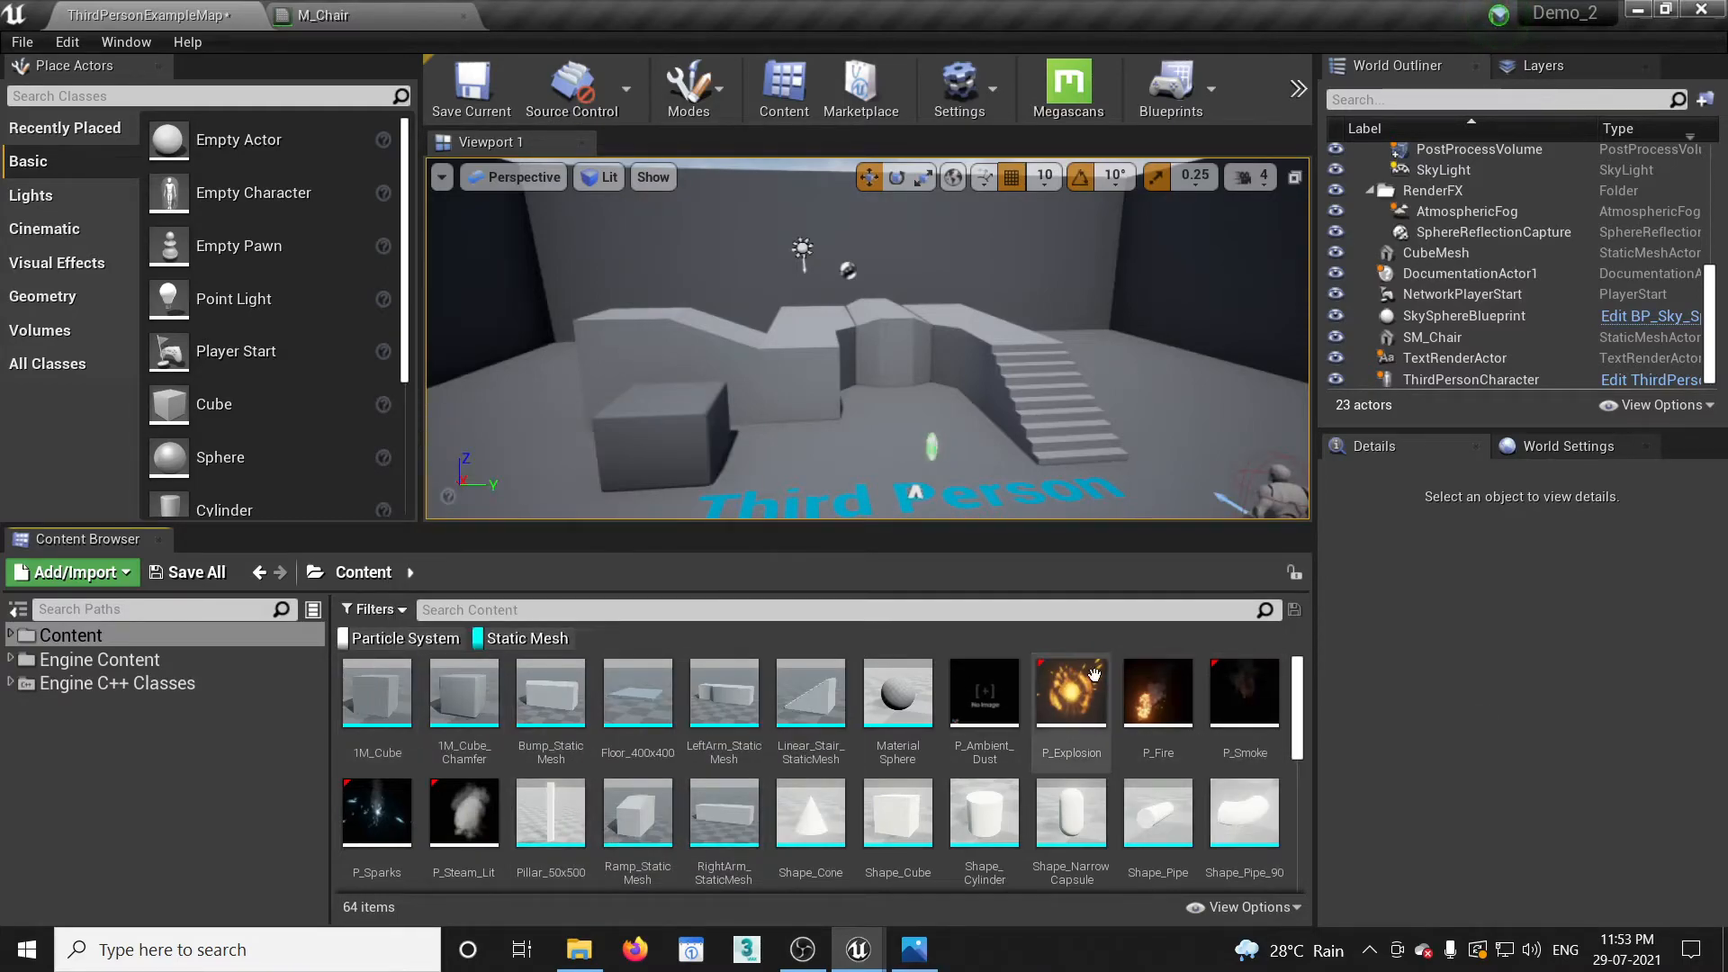
Start migrating the P_Explosion particle system, saving NewMaterial and ThirdPersonExampleMap, and accept all listed dependent assets.
{"action": "left_click", "coordinate": [1084, 703]}
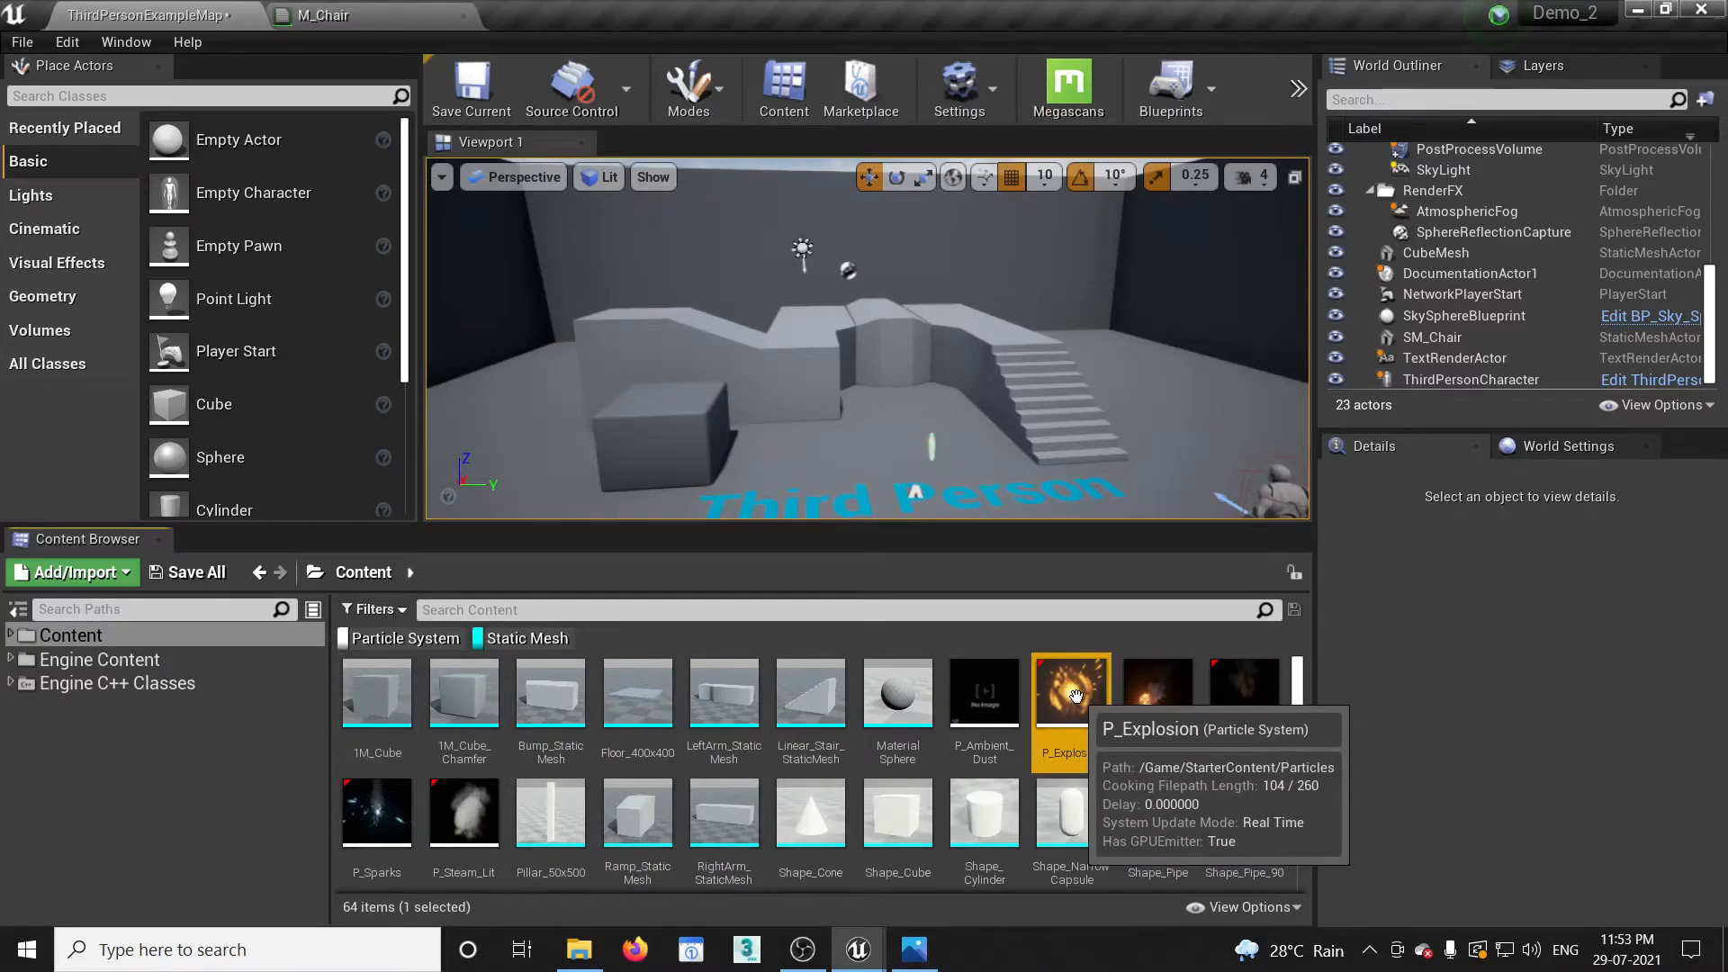
{"action": "right_click", "coordinate": [1081, 703]}
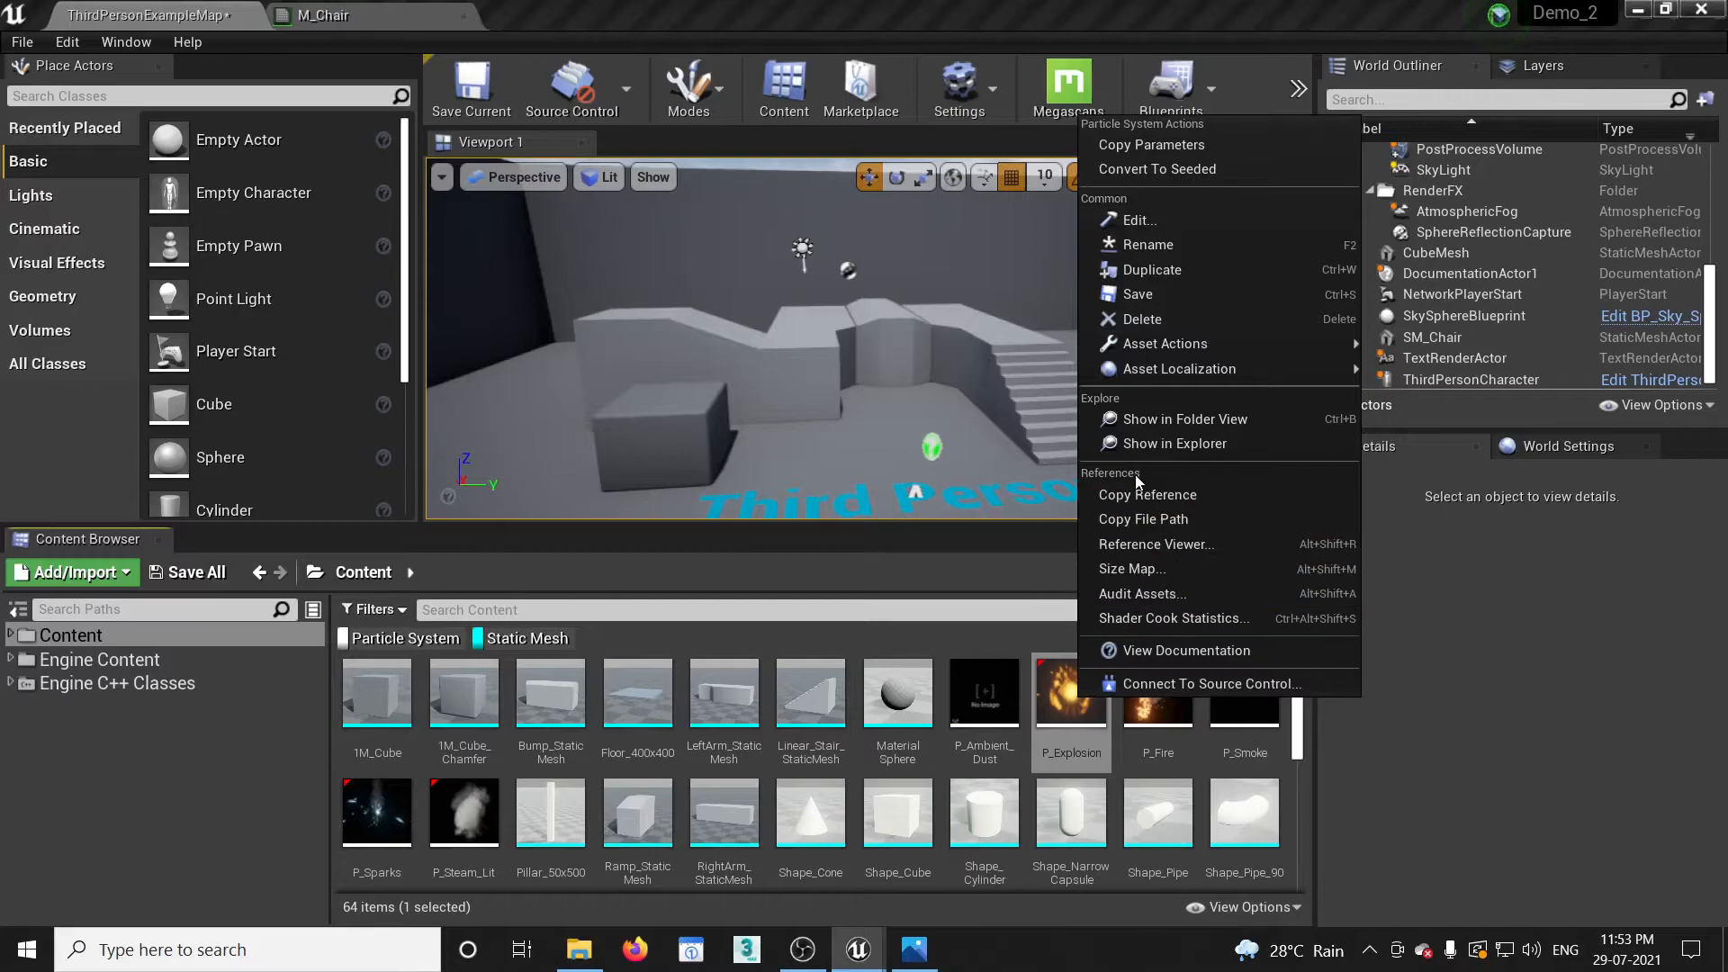
{"action": "mouse_move", "coordinate": [1165, 347]}
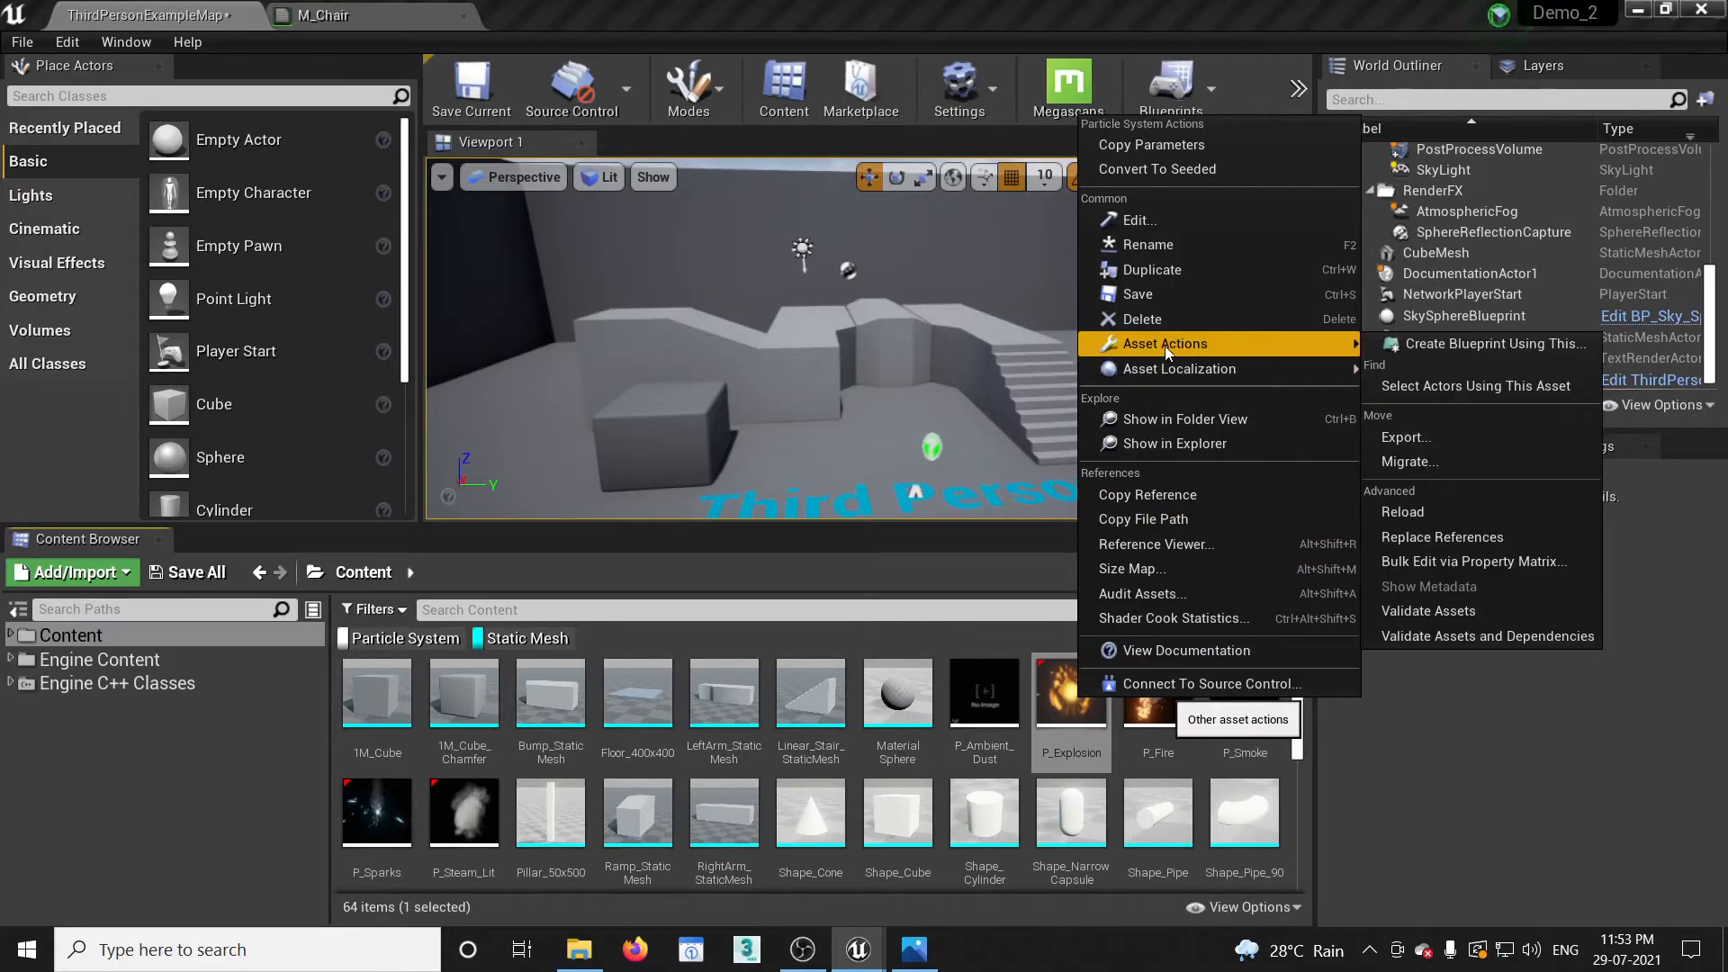
{"action": "left_click", "coordinate": [1410, 462]}
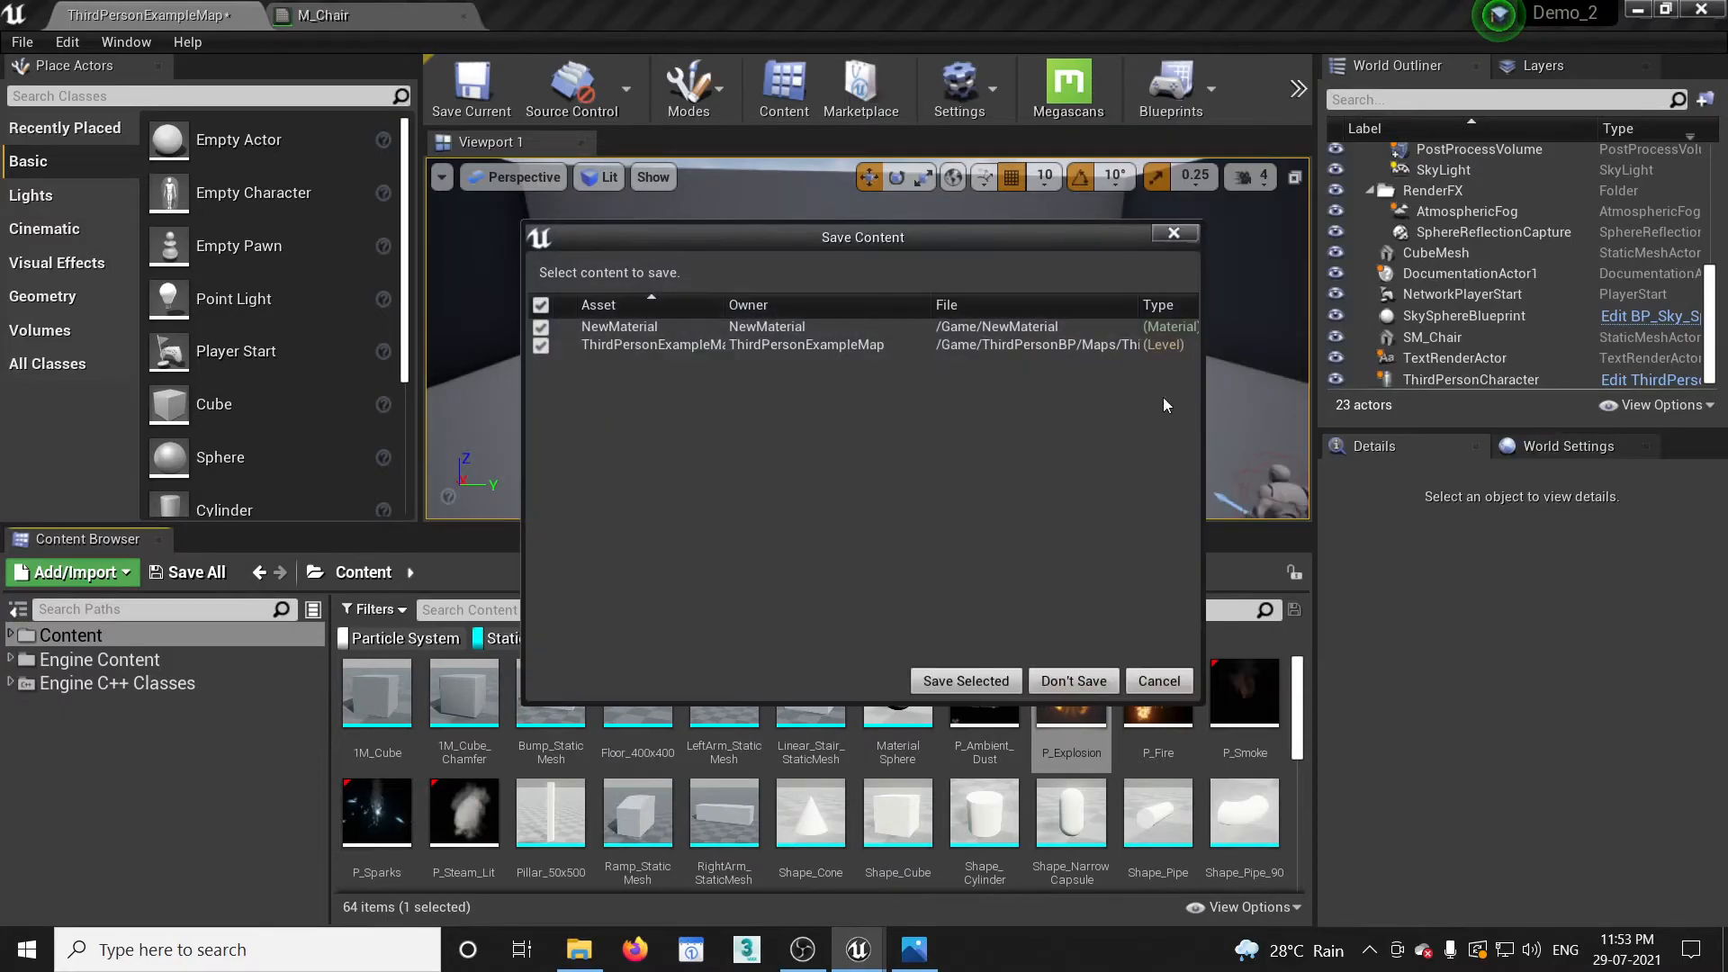
{"action": "left_click_drag", "start_coordinate": [846, 239], "coordinate": [864, 235]}
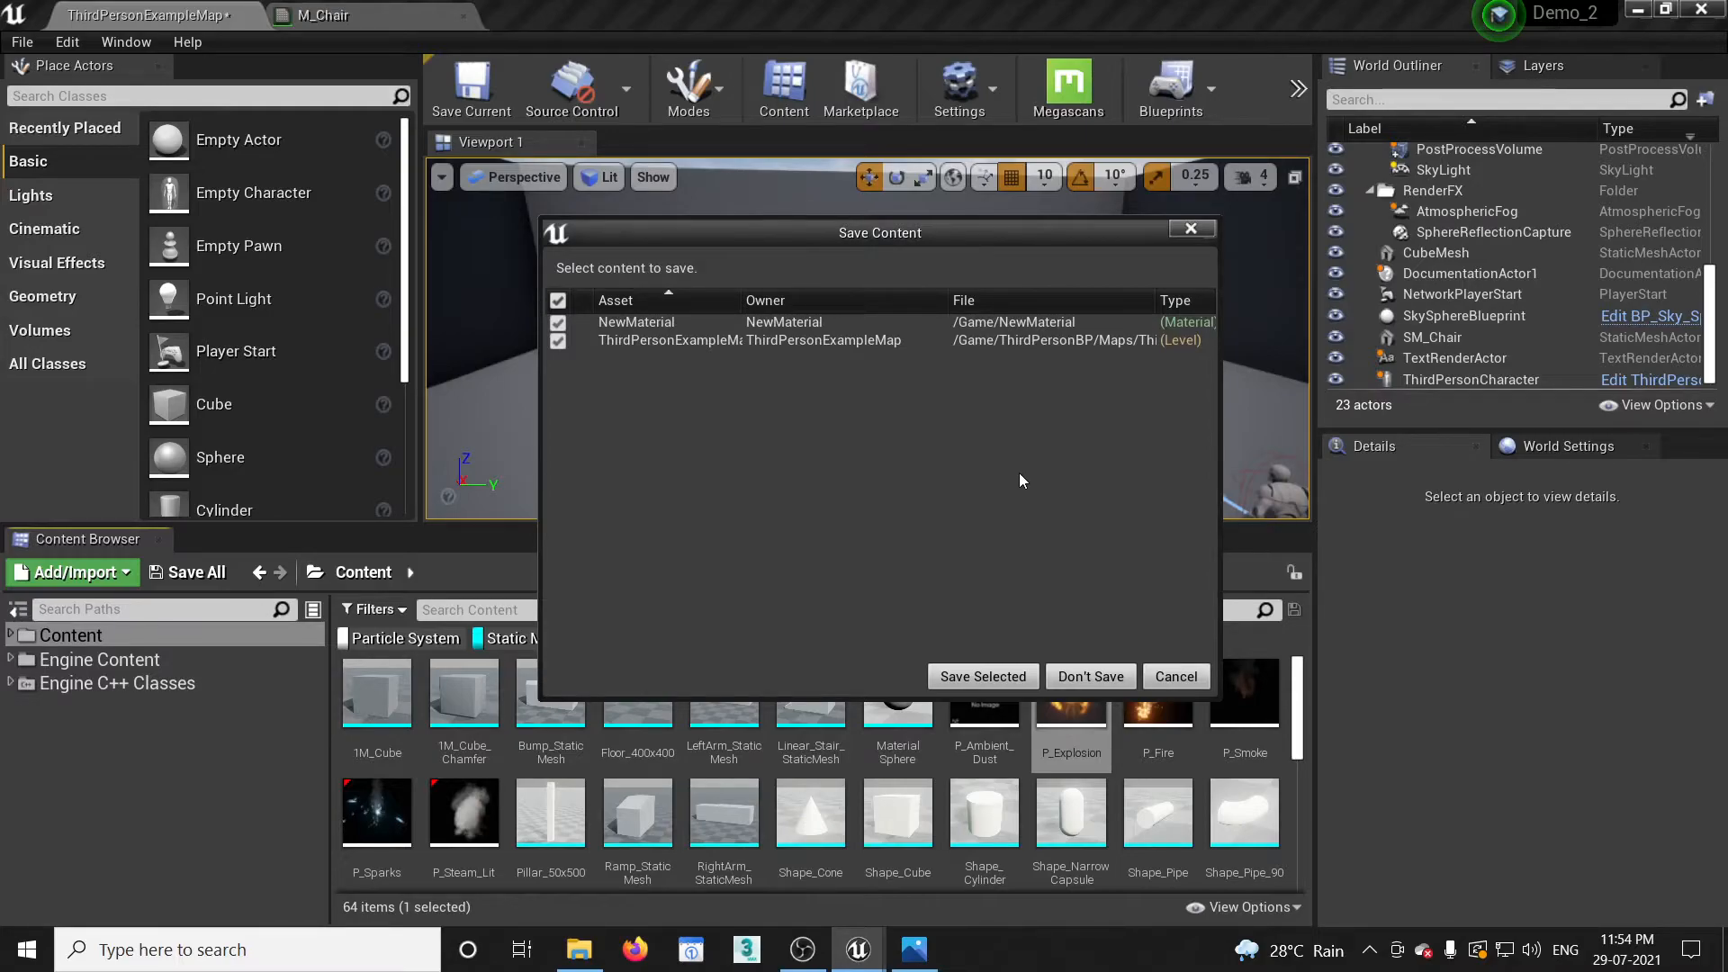
{"action": "left_click", "coordinate": [986, 676]}
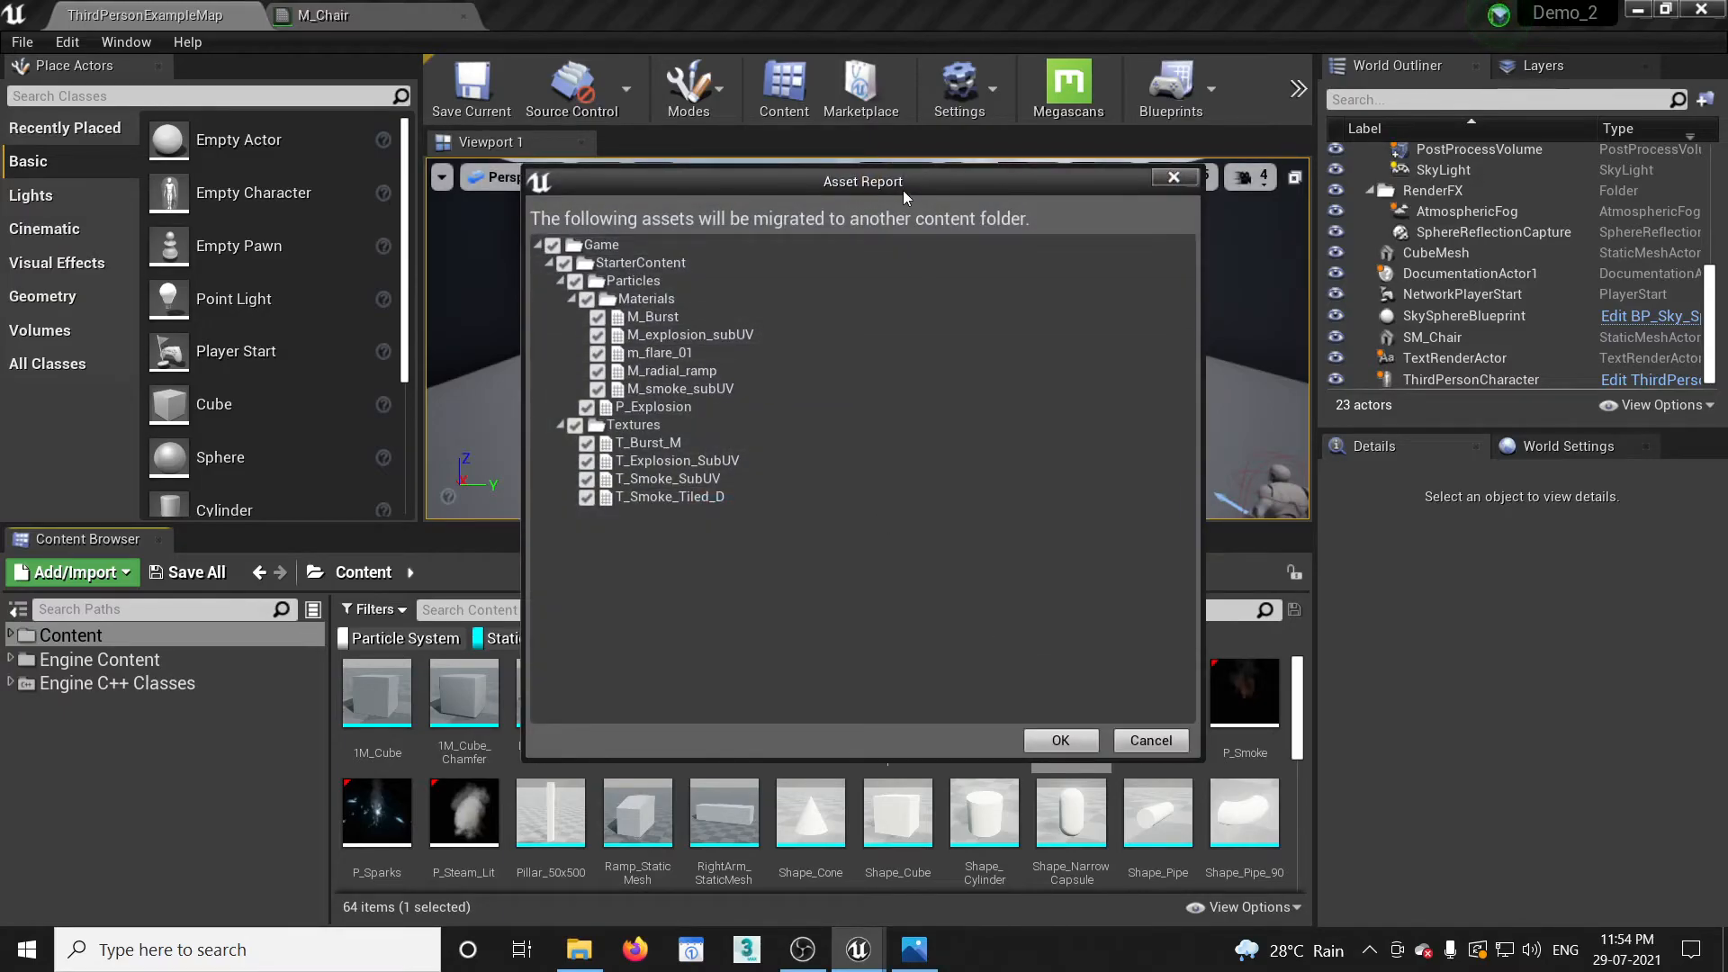
{"action": "left_click", "coordinate": [1067, 740]}
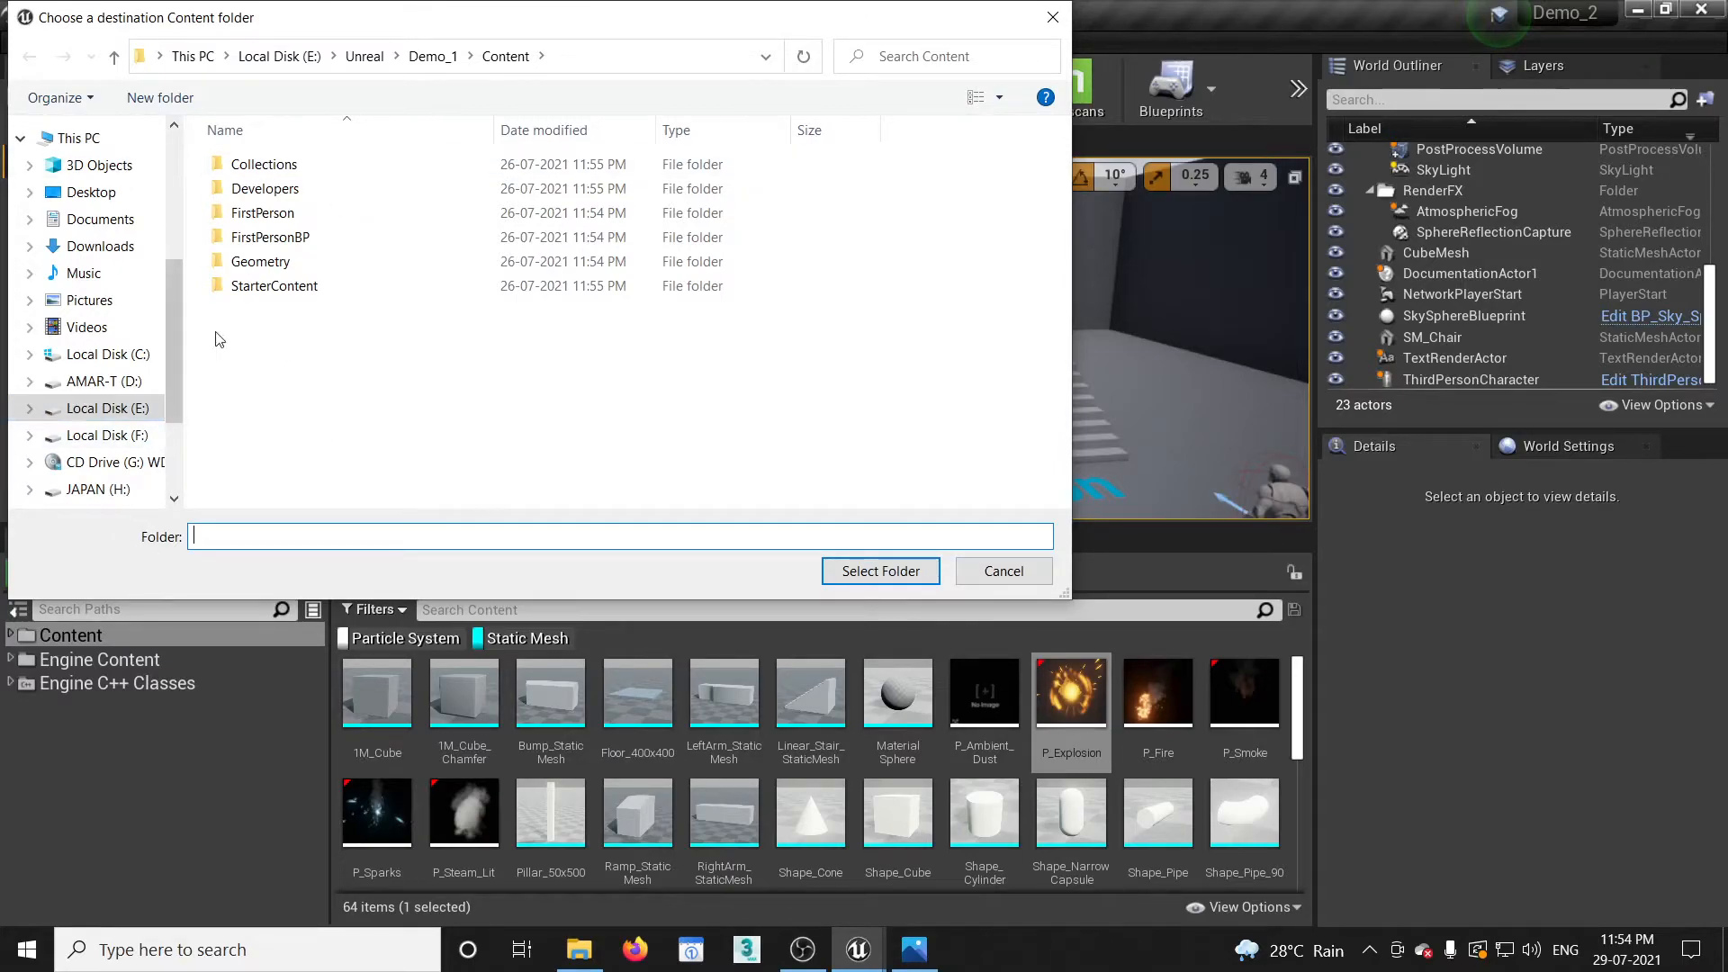
Migrate the assets into E:/Unreal/Demo_1/Content/StarterContent, choosing to place them there despite it not being a Content folder.
{"action": "left_click", "coordinate": [106, 407]}
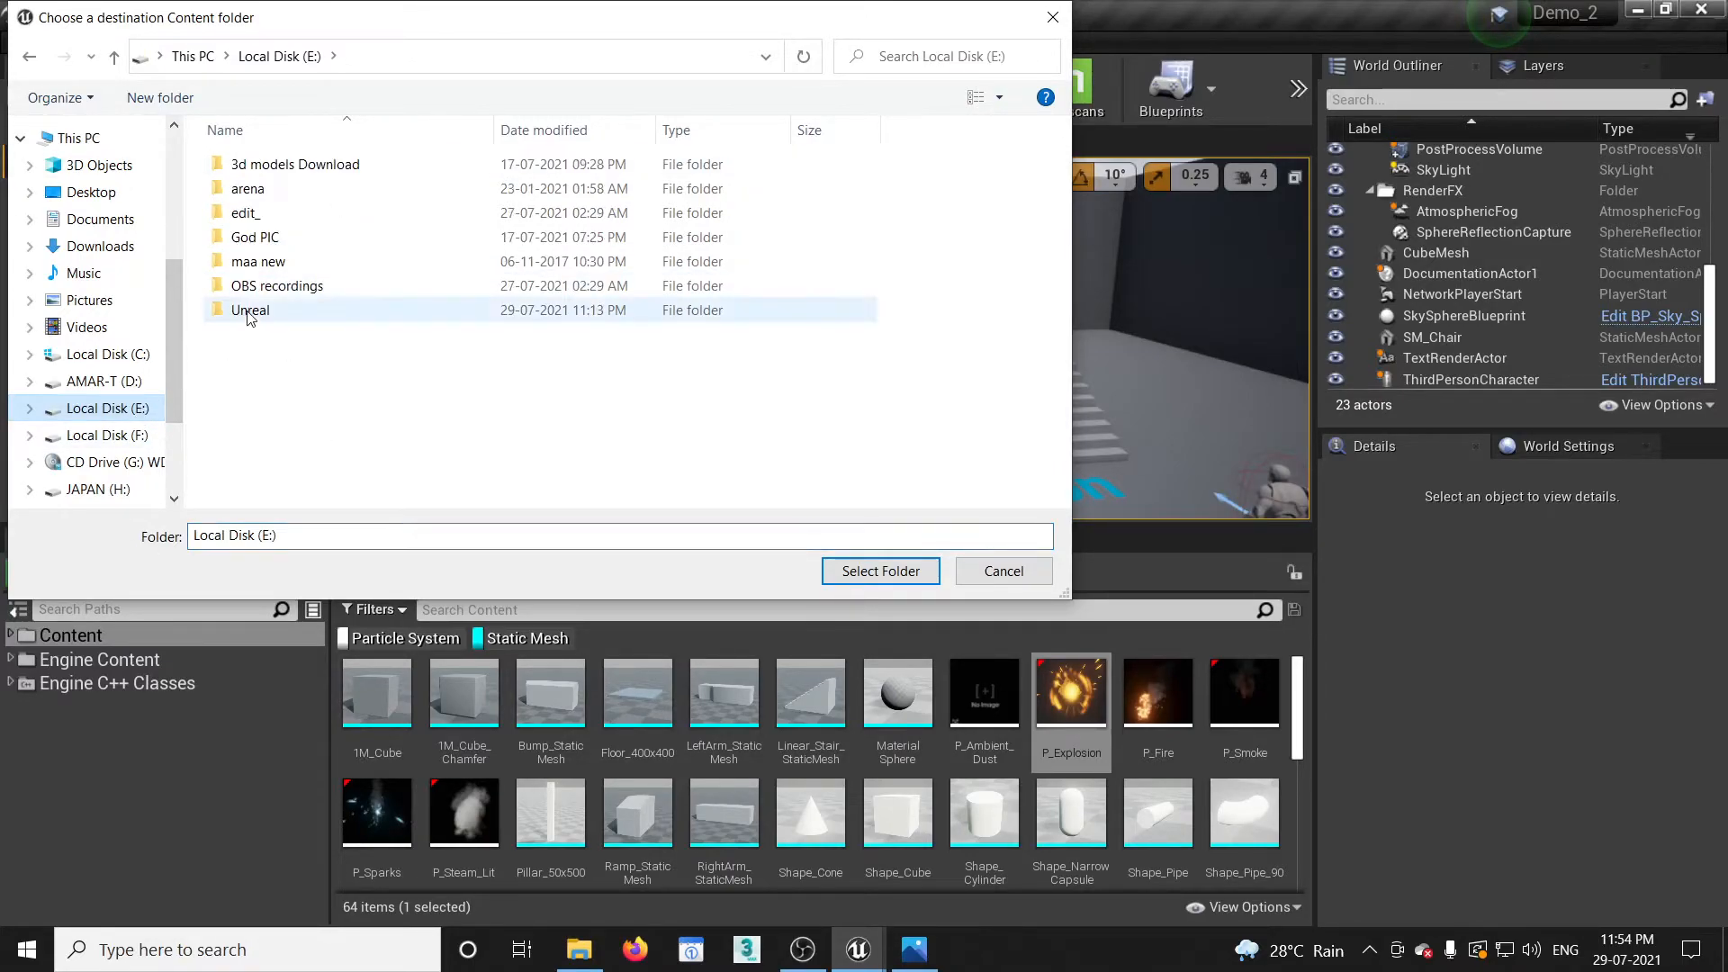
{"action": "double_click", "coordinate": [250, 320]}
{"action": "double_click", "coordinate": [261, 188]}
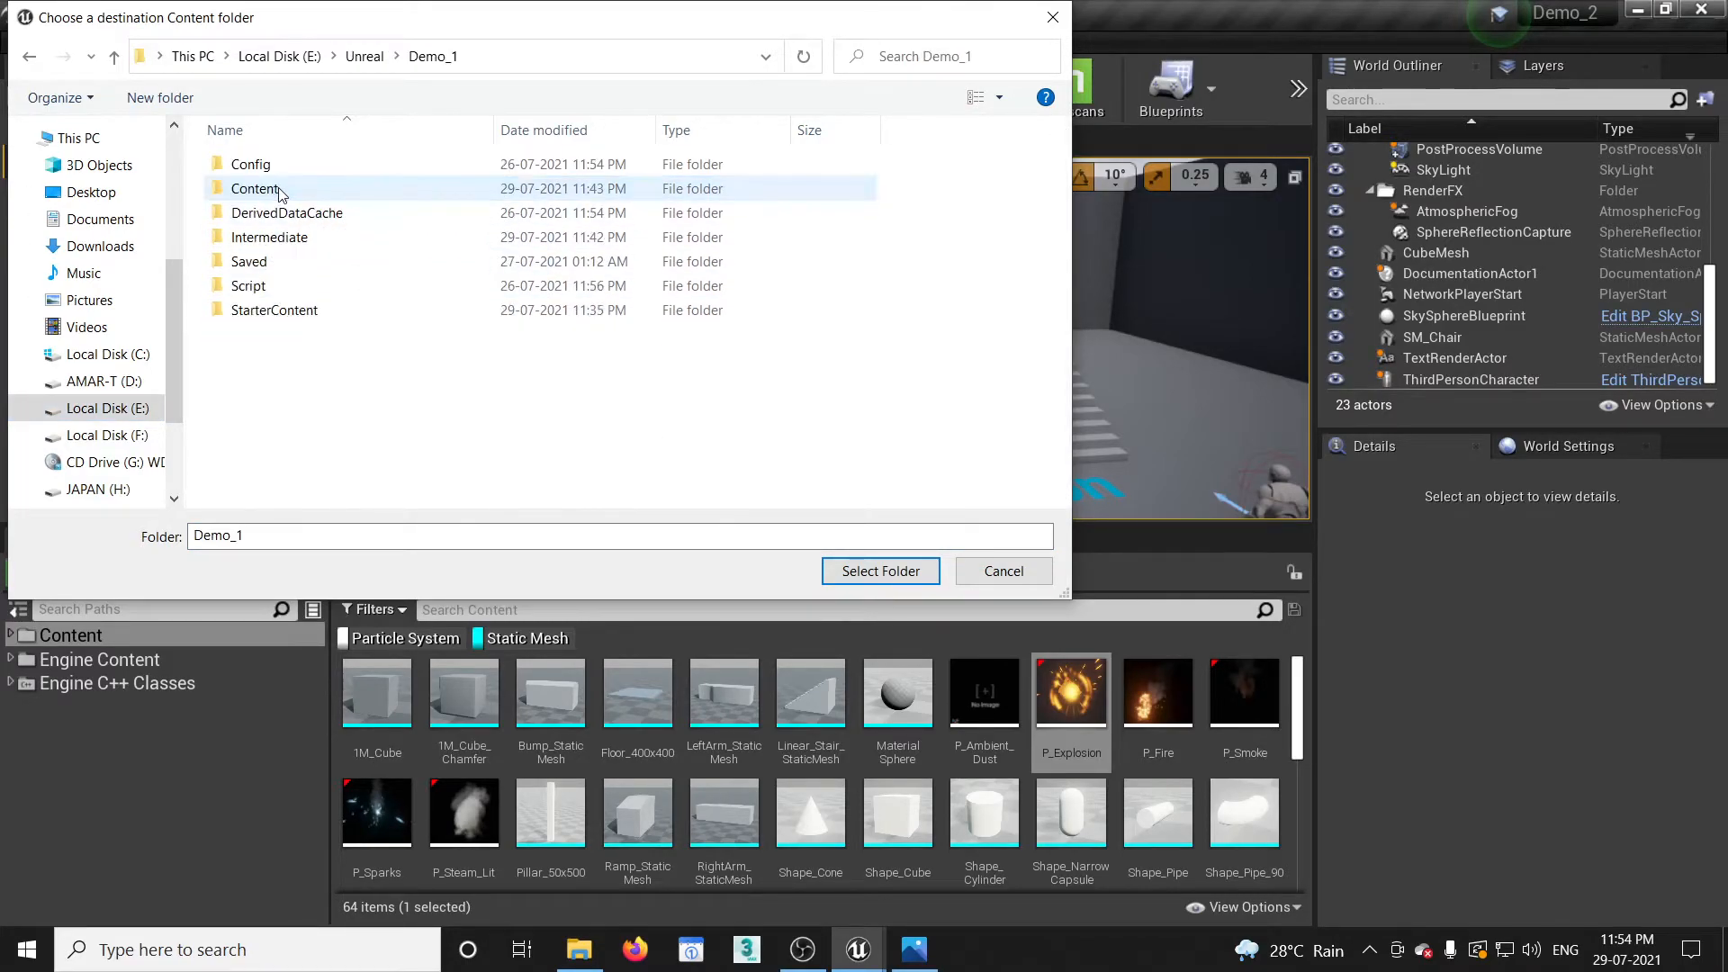
{"action": "double_click", "coordinate": [255, 188]}
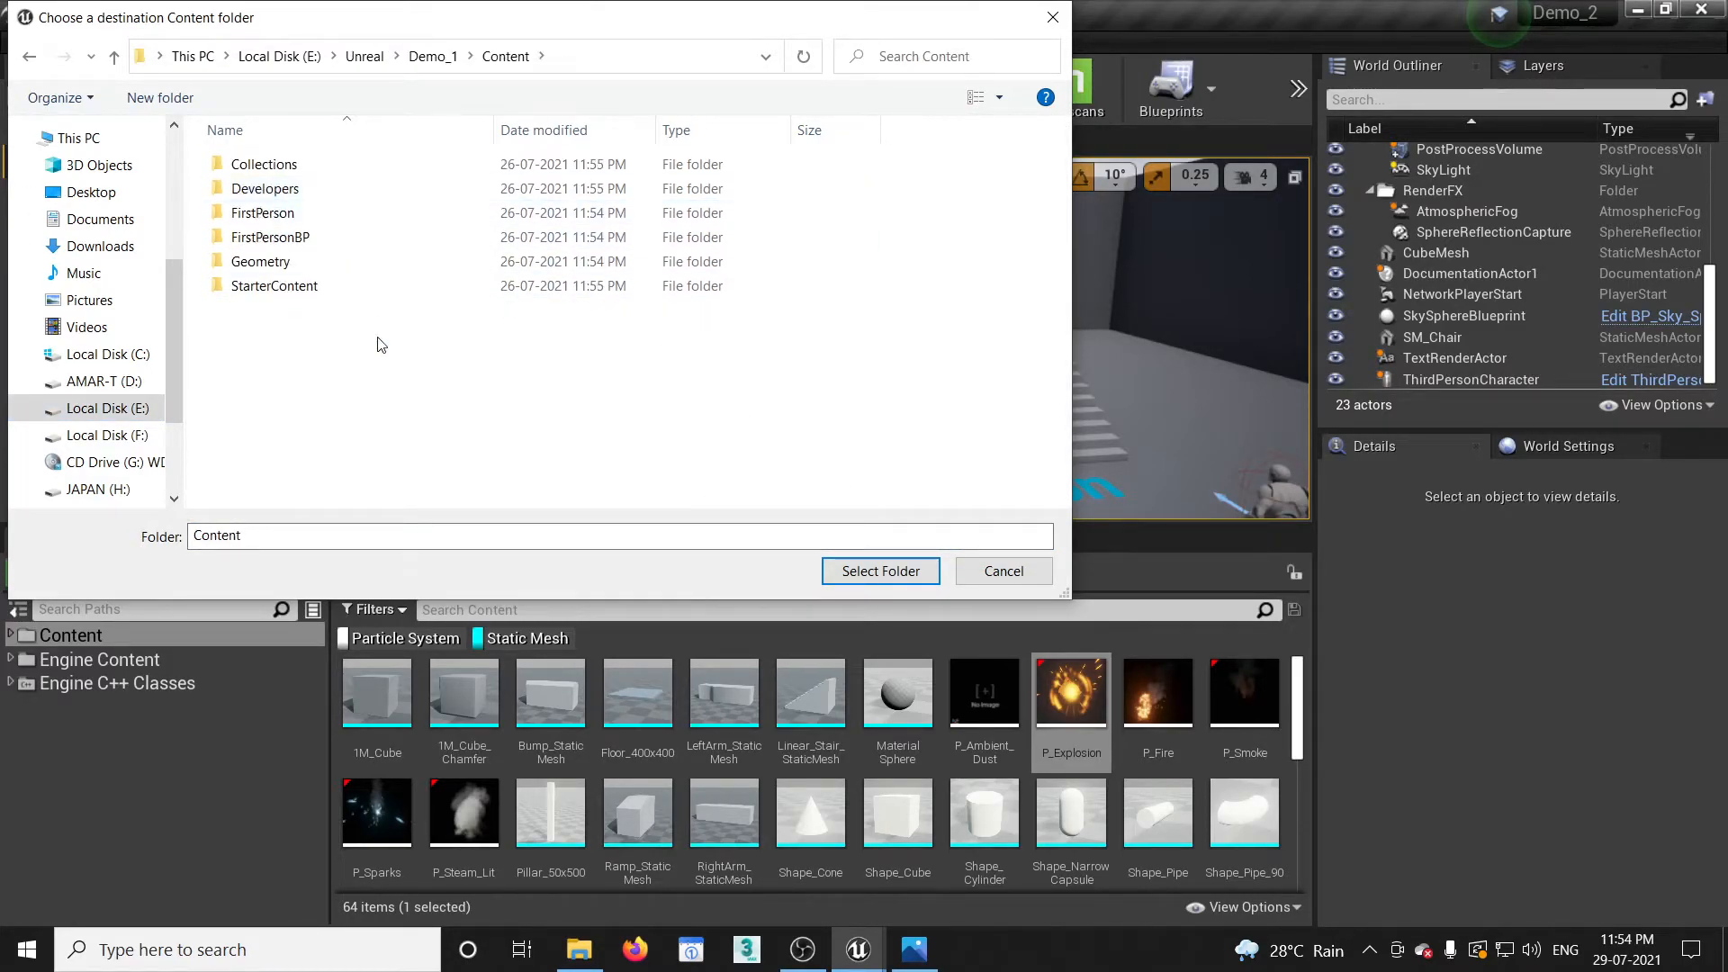
{"action": "left_click", "coordinate": [333, 532]}
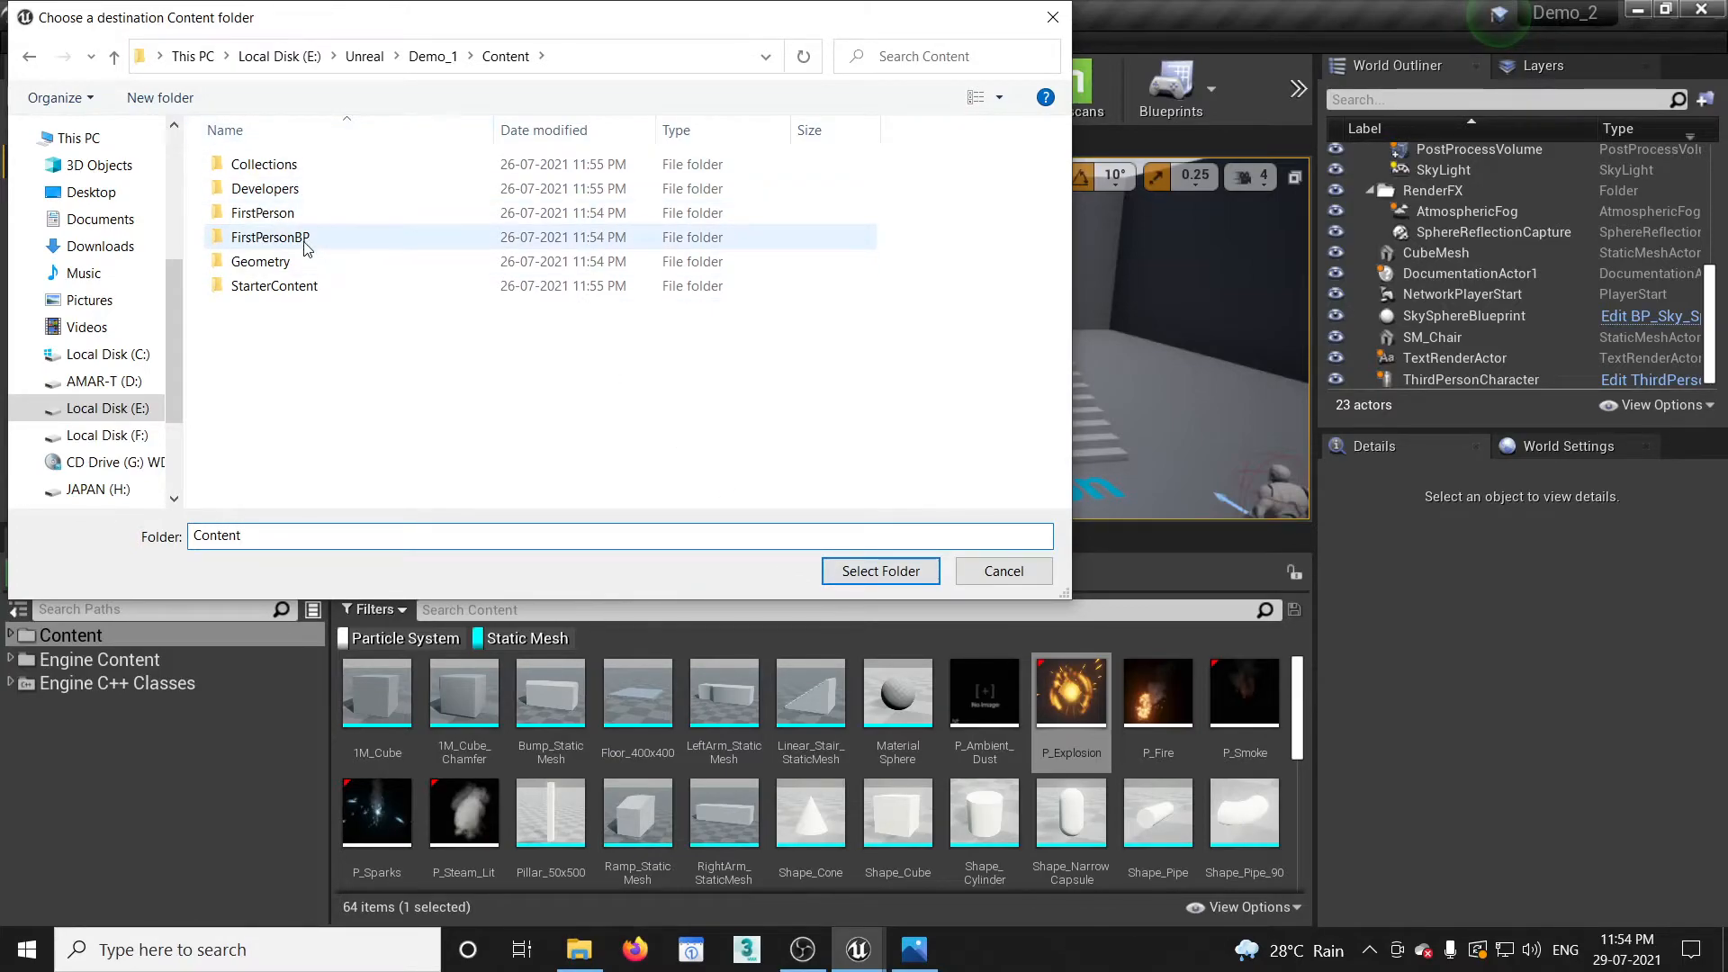
{"action": "double_click", "coordinate": [275, 285]}
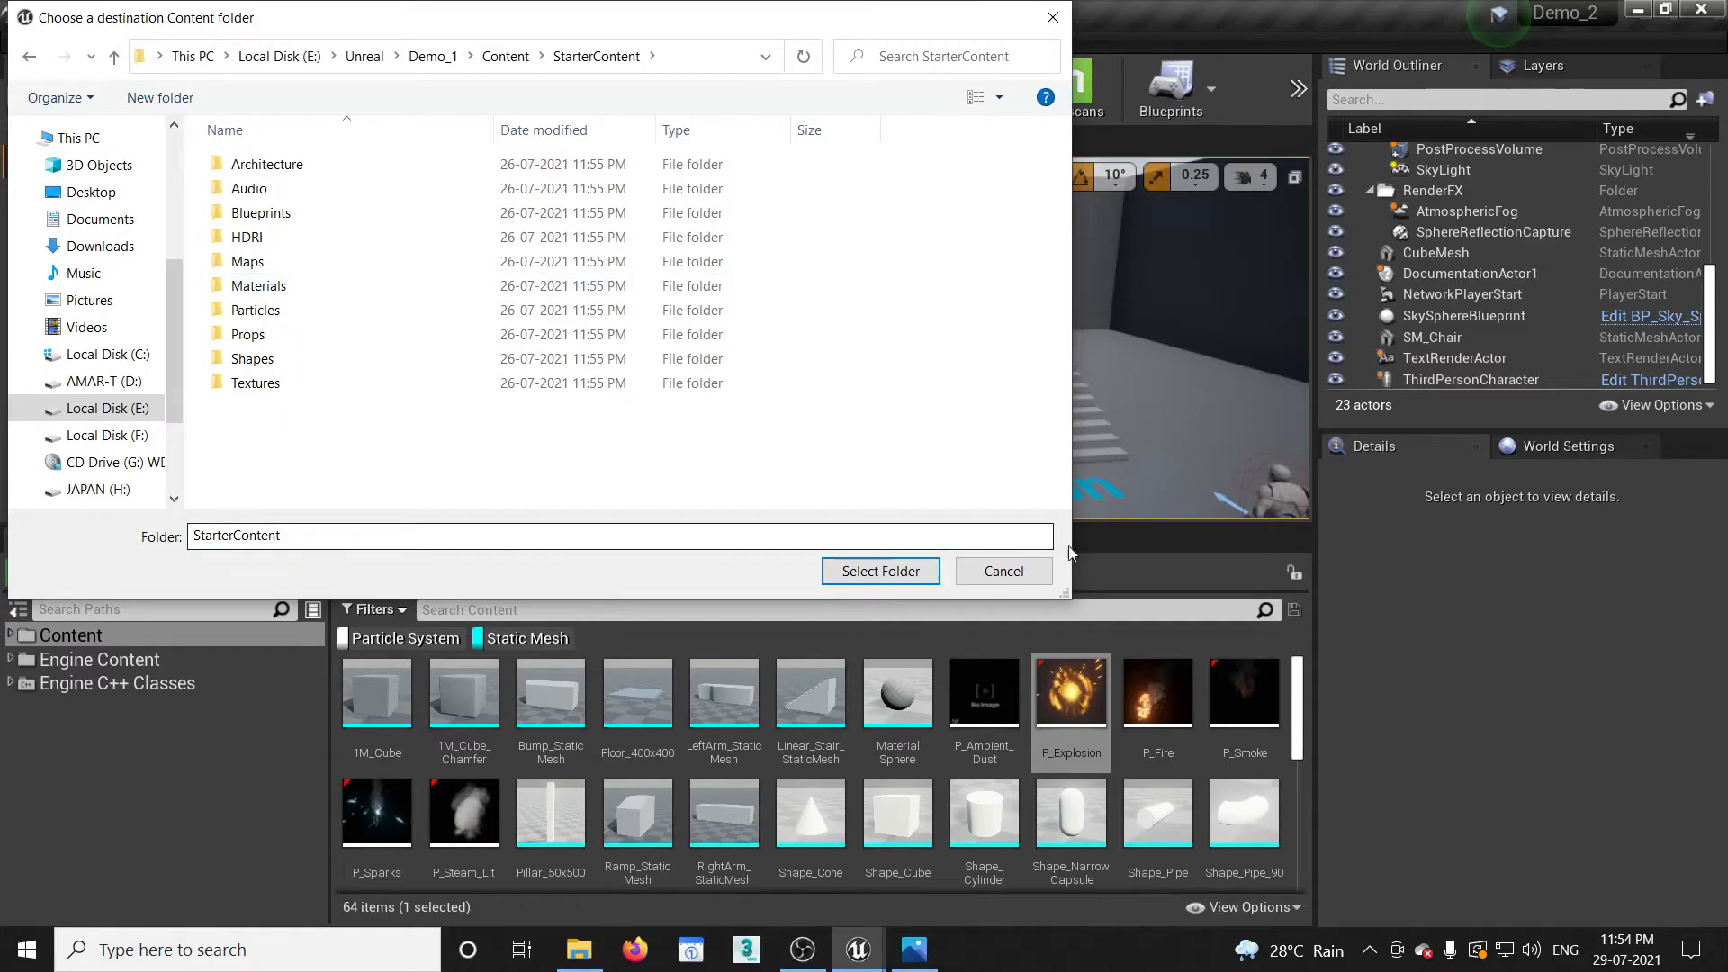
{"action": "left_click", "coordinate": [880, 571]}
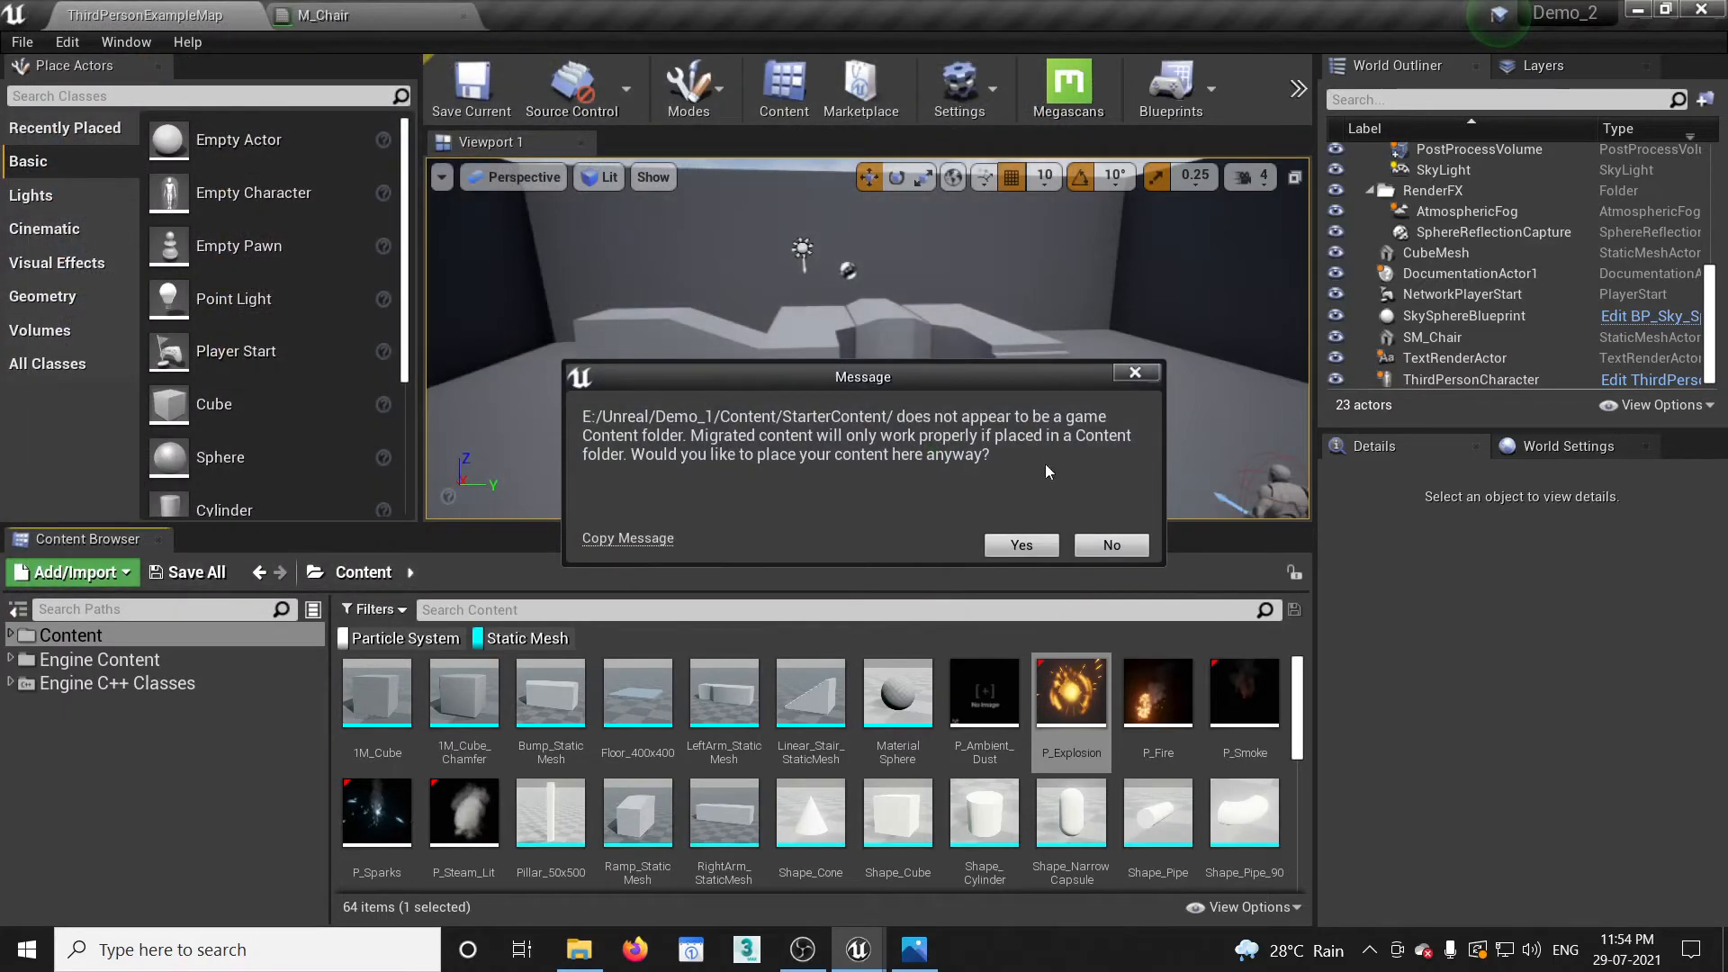
{"action": "left_click", "coordinate": [1022, 544]}
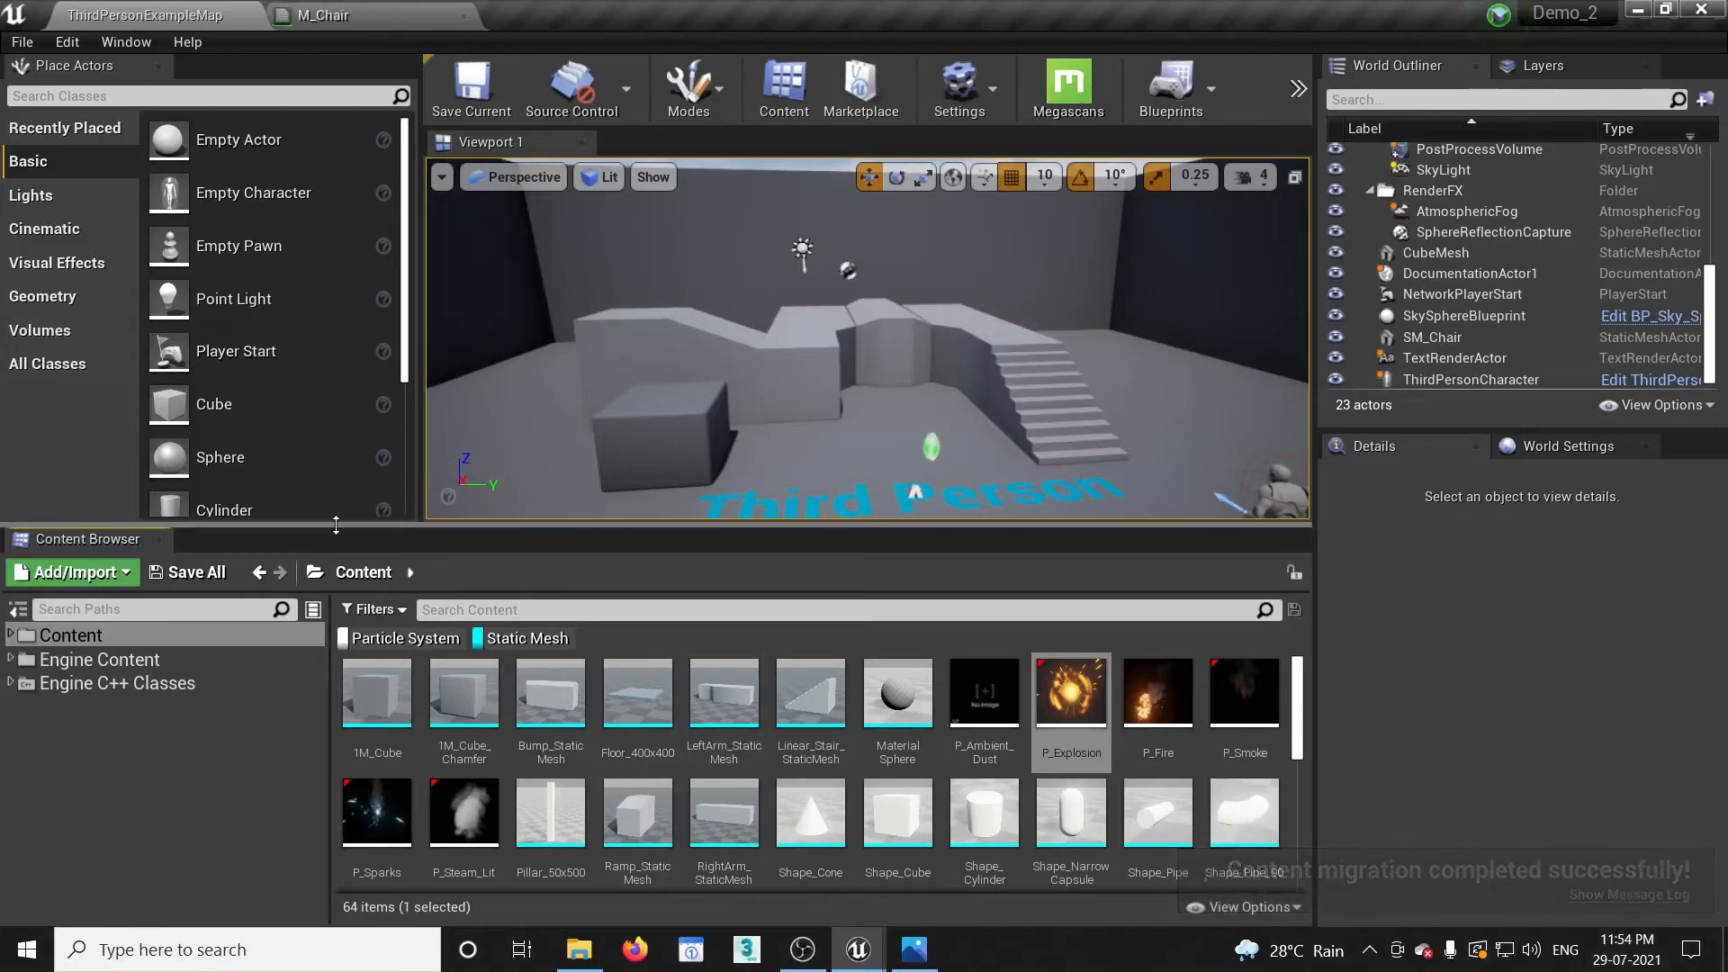
Search the Content assets for "mesh" and open the Reference Viewer for the SM_Lamp_Wall static mesh.
{"action": "type", "text": "mesh"}
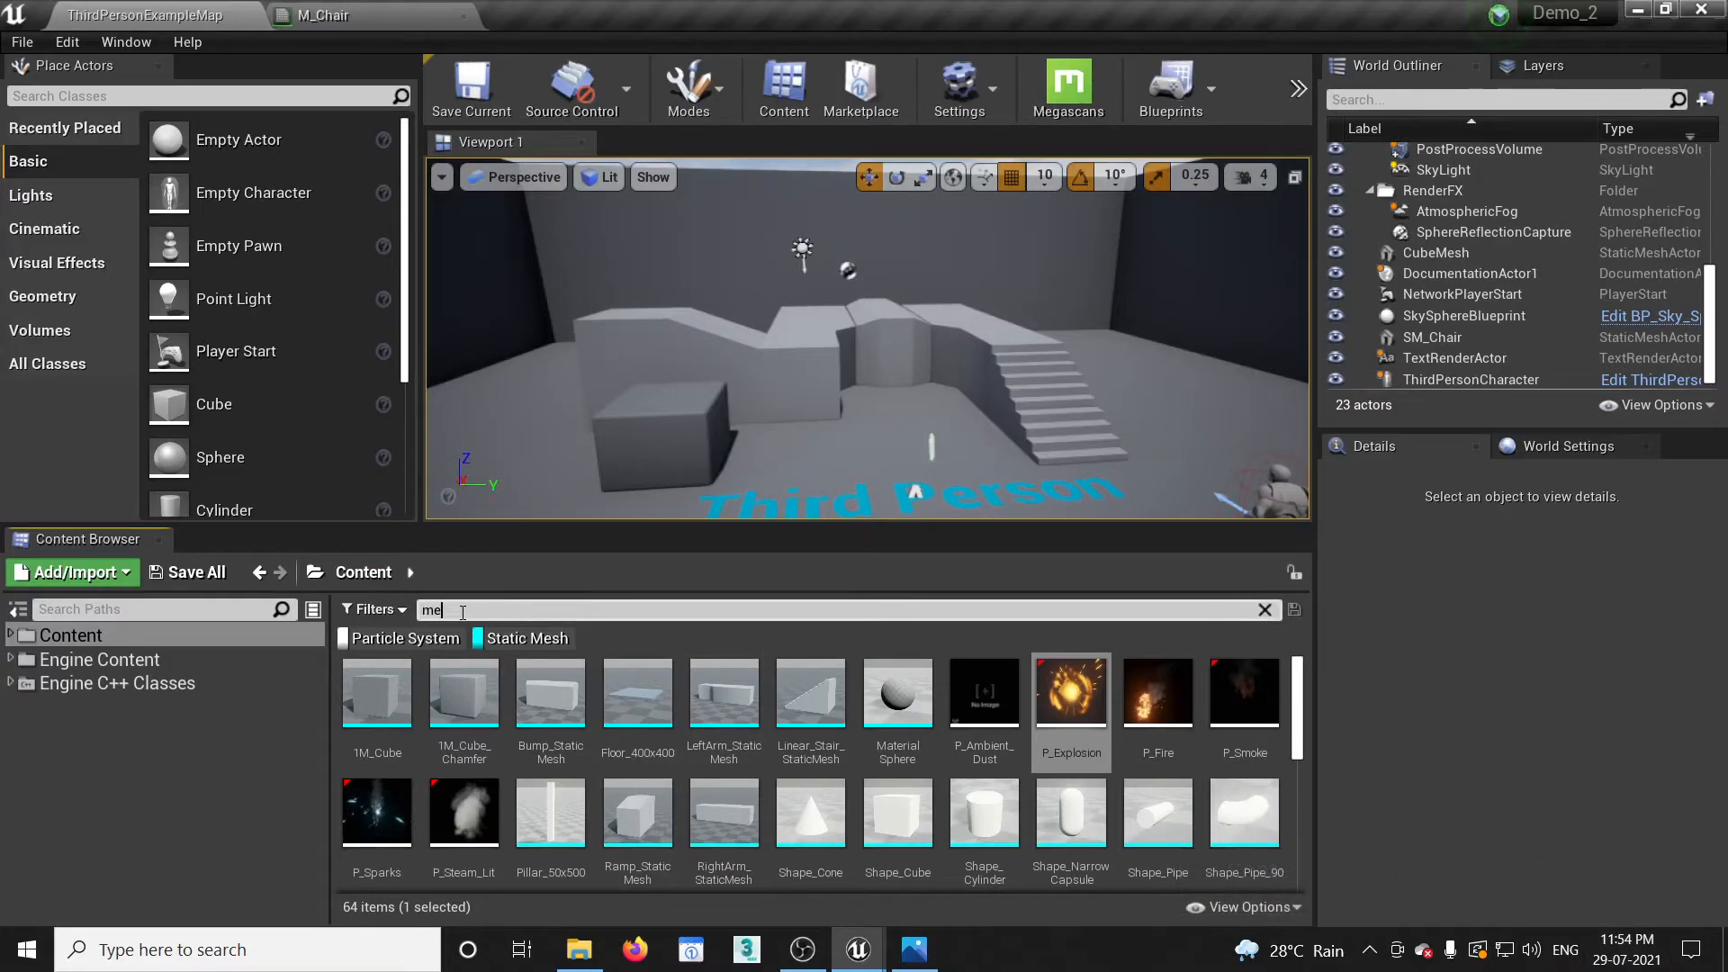
{"action": "scroll", "coordinate": [1157, 791], "scroll_direction": "down", "scroll_amount": 2}
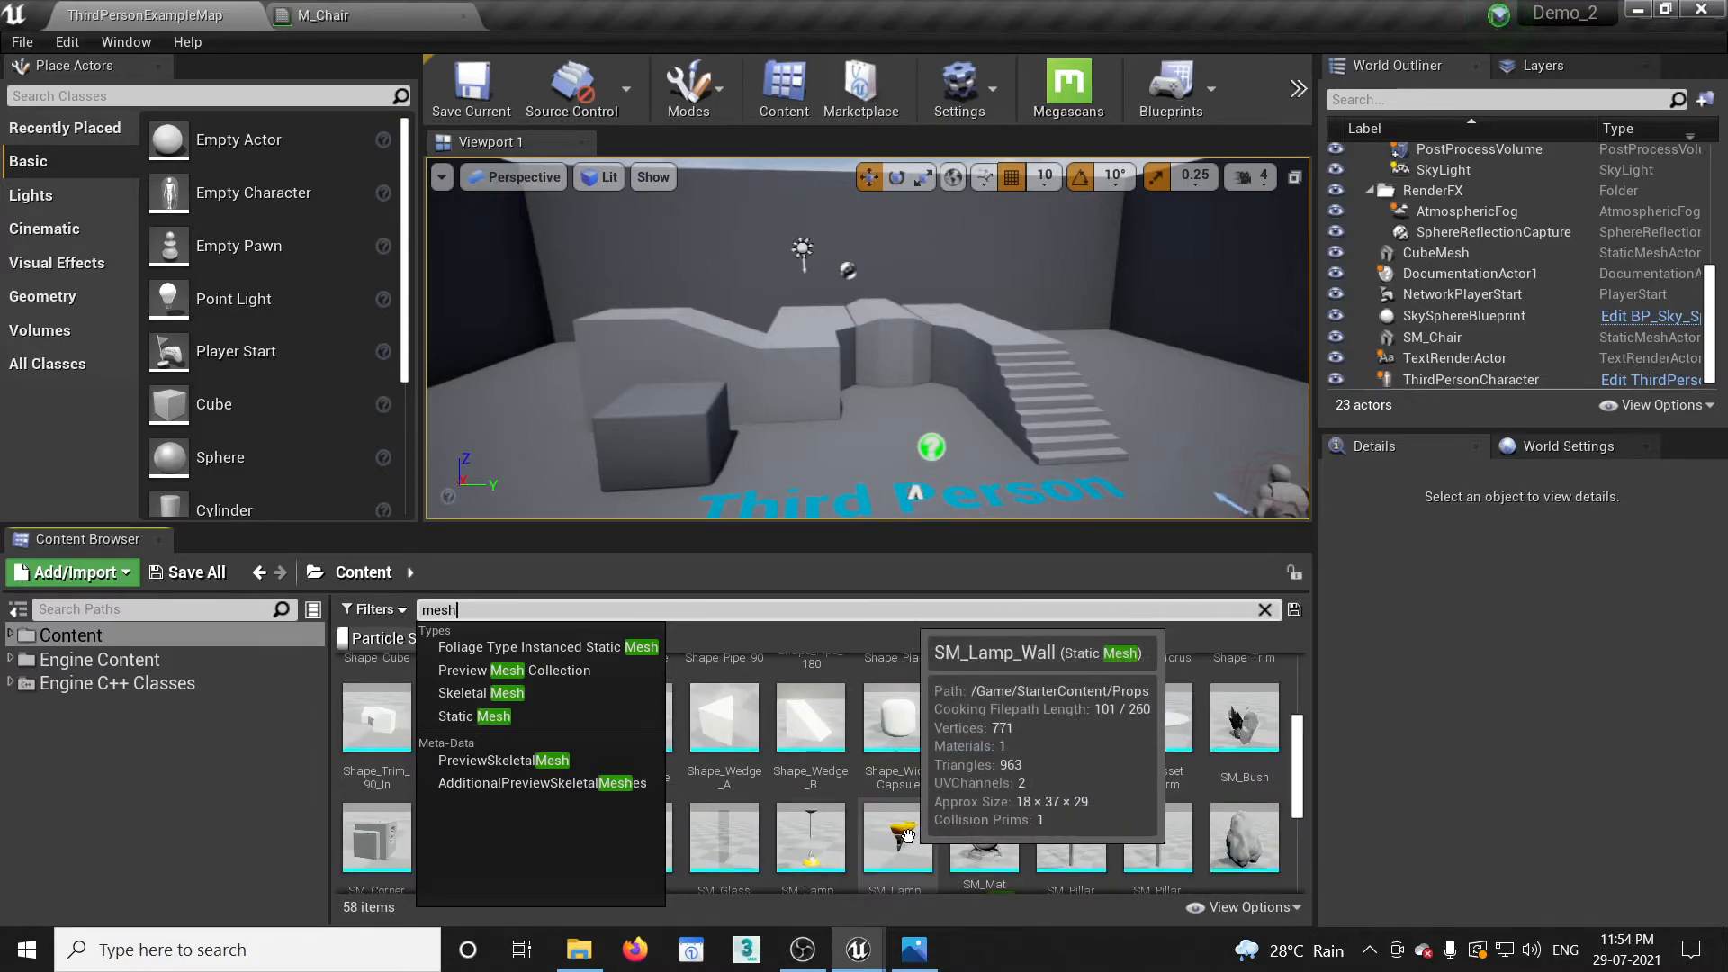
{"action": "left_click", "coordinate": [900, 833]}
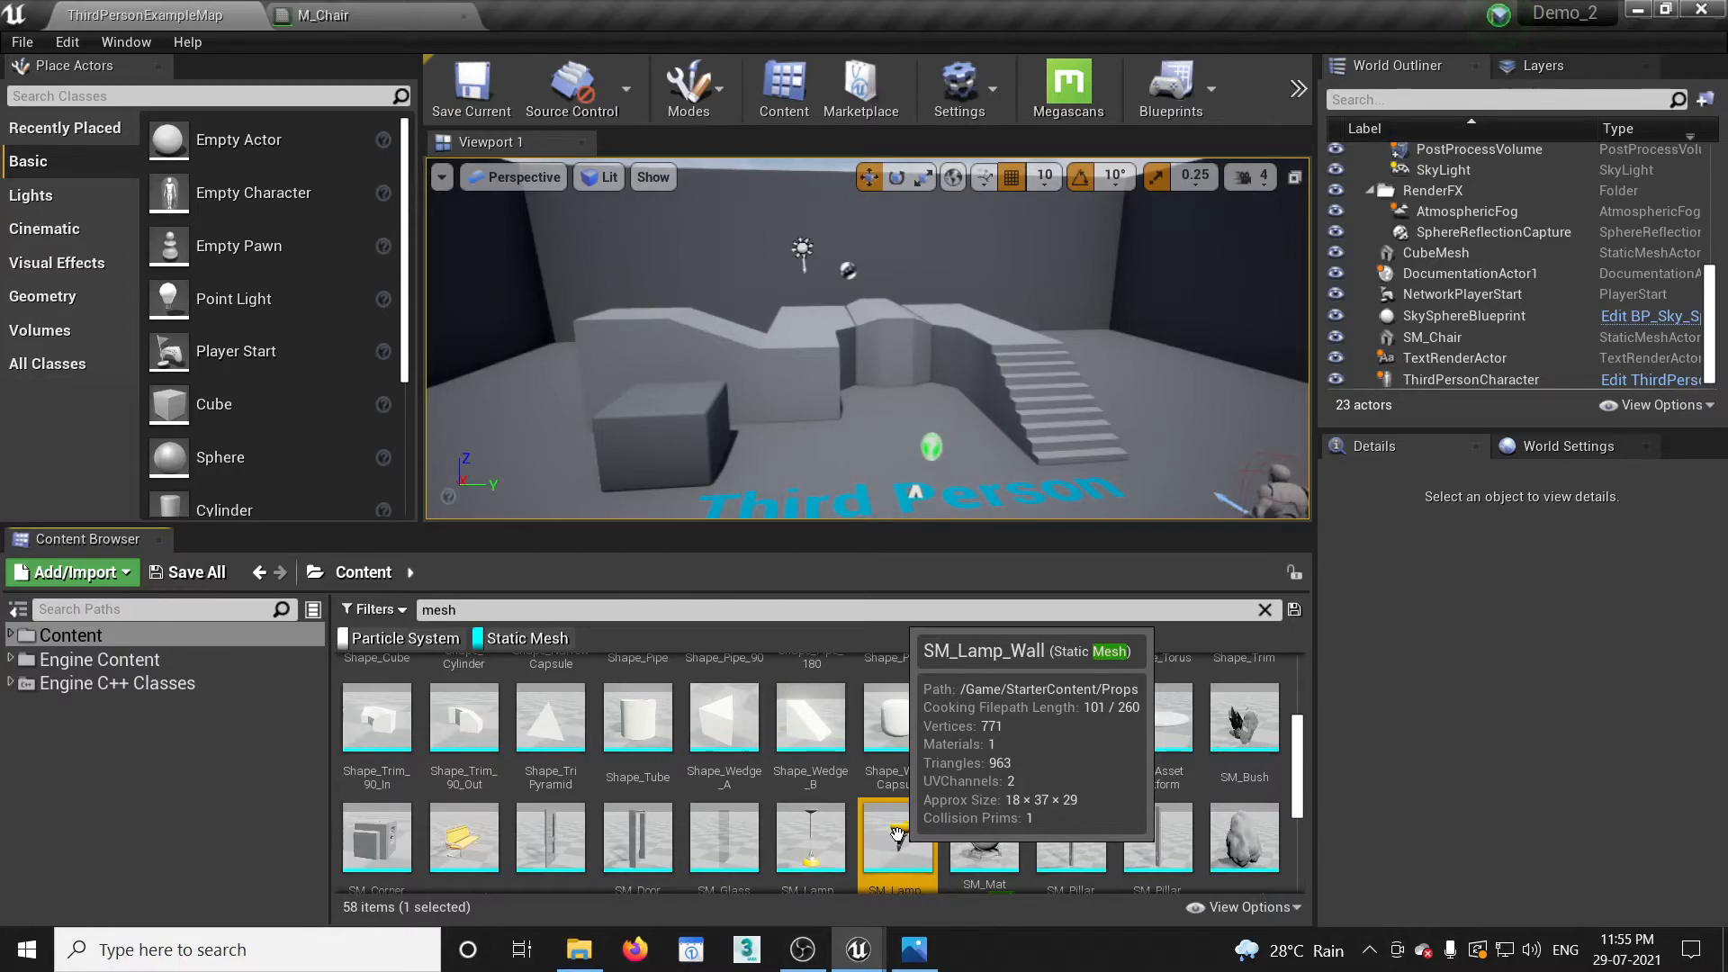
{"action": "right_click", "coordinate": [897, 833]}
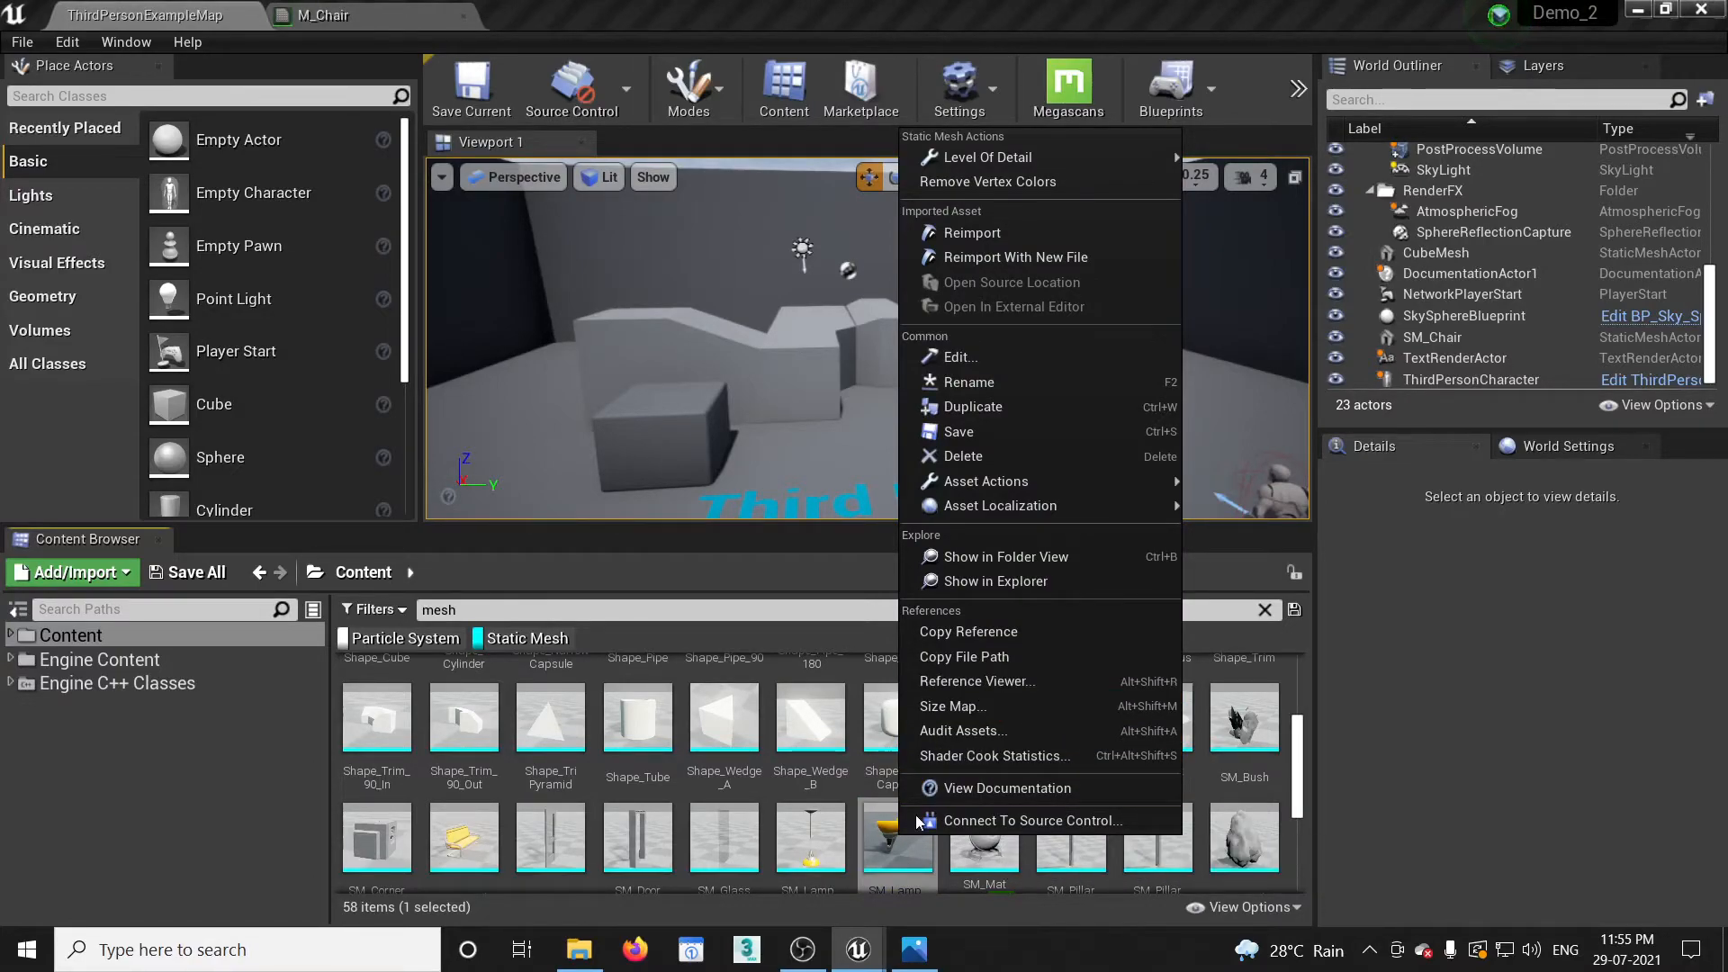
{"action": "left_click", "coordinate": [894, 845]}
{"action": "right_click", "coordinate": [895, 845]}
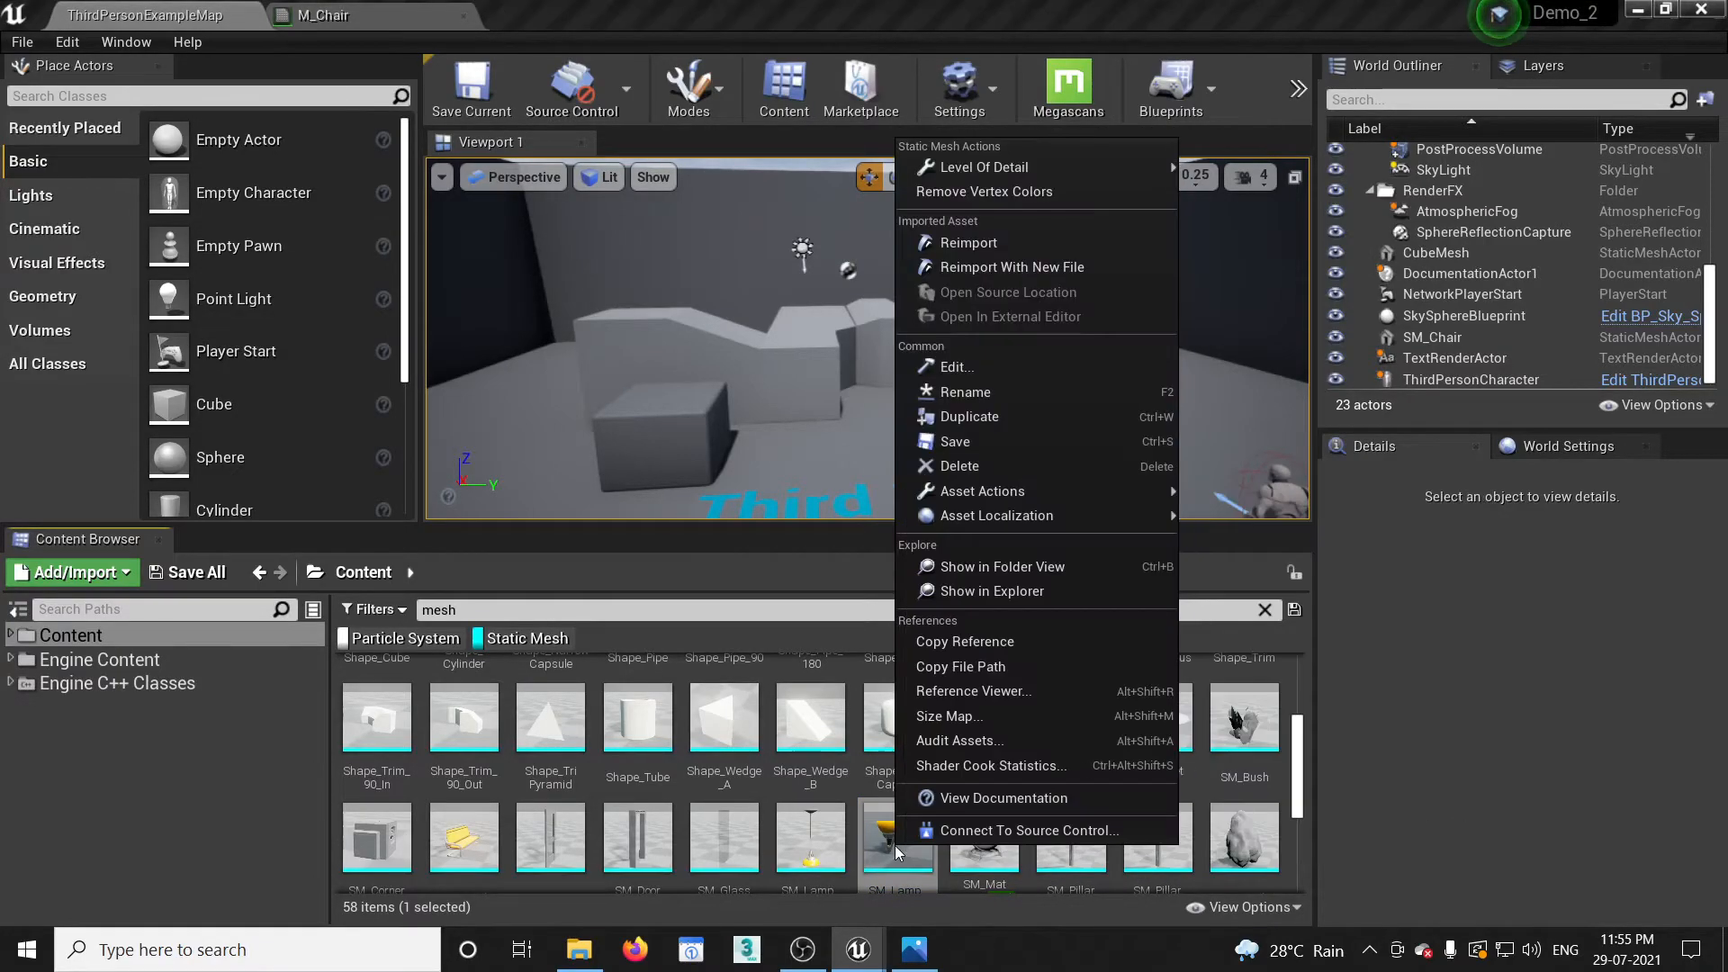
{"action": "left_click", "coordinate": [964, 692]}
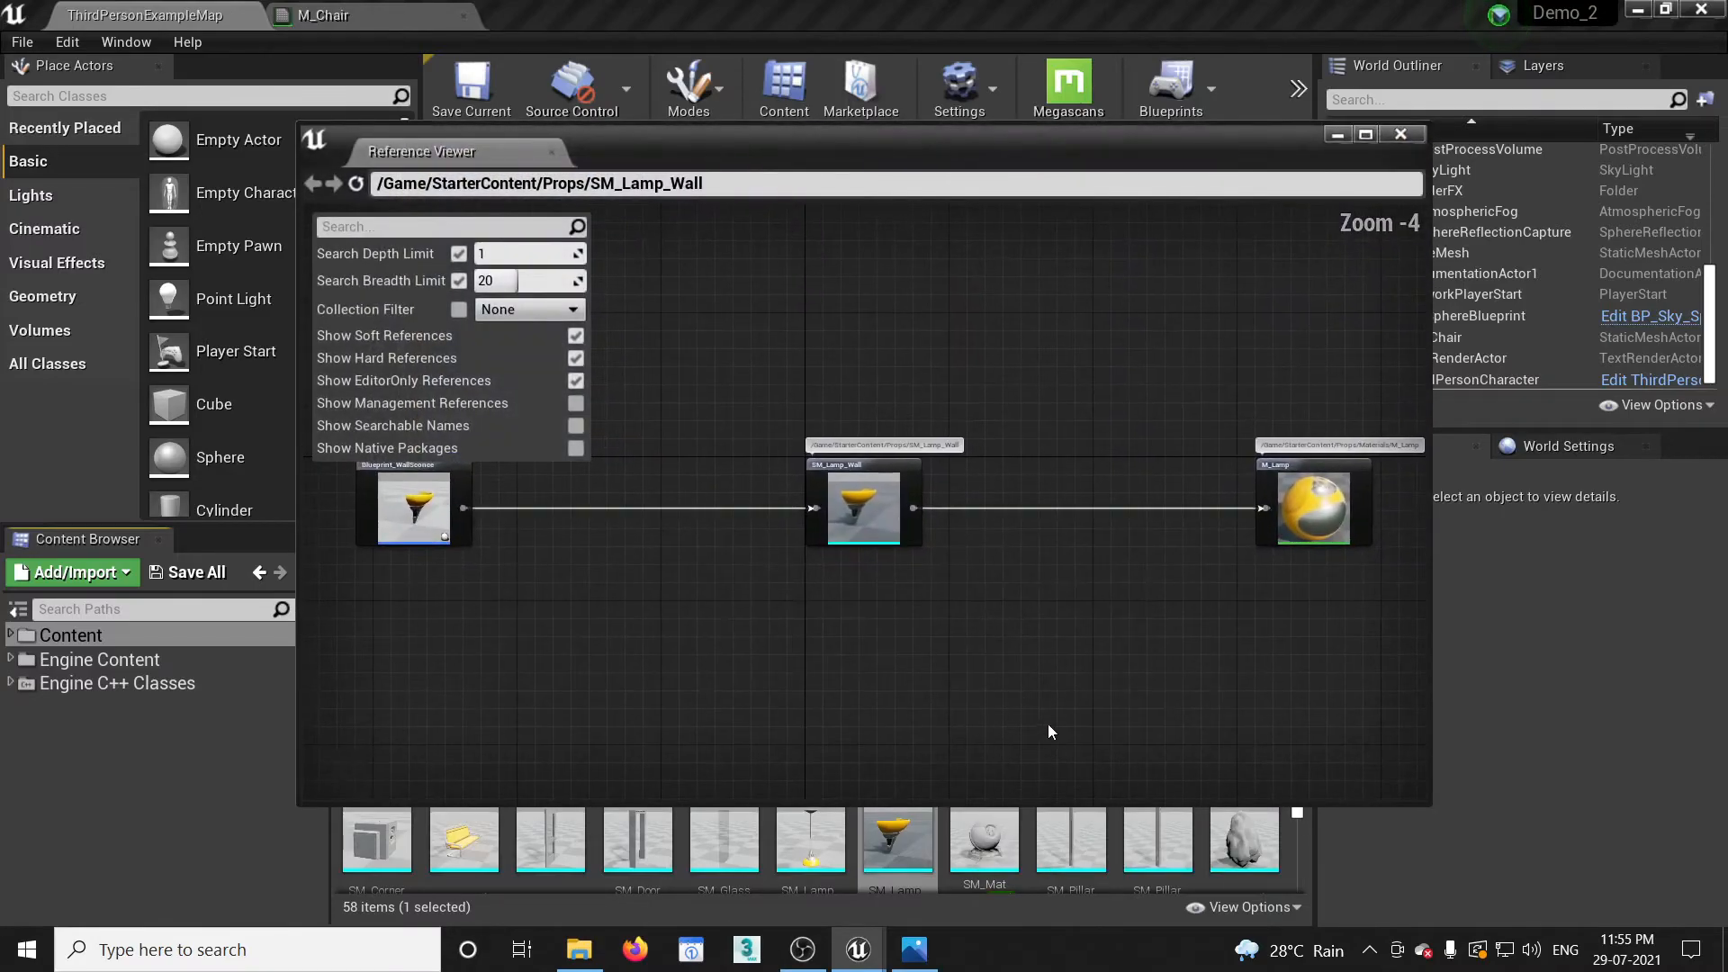
{"action": "left_click_drag", "start_coordinate": [707, 163], "coordinate": [781, 189]}
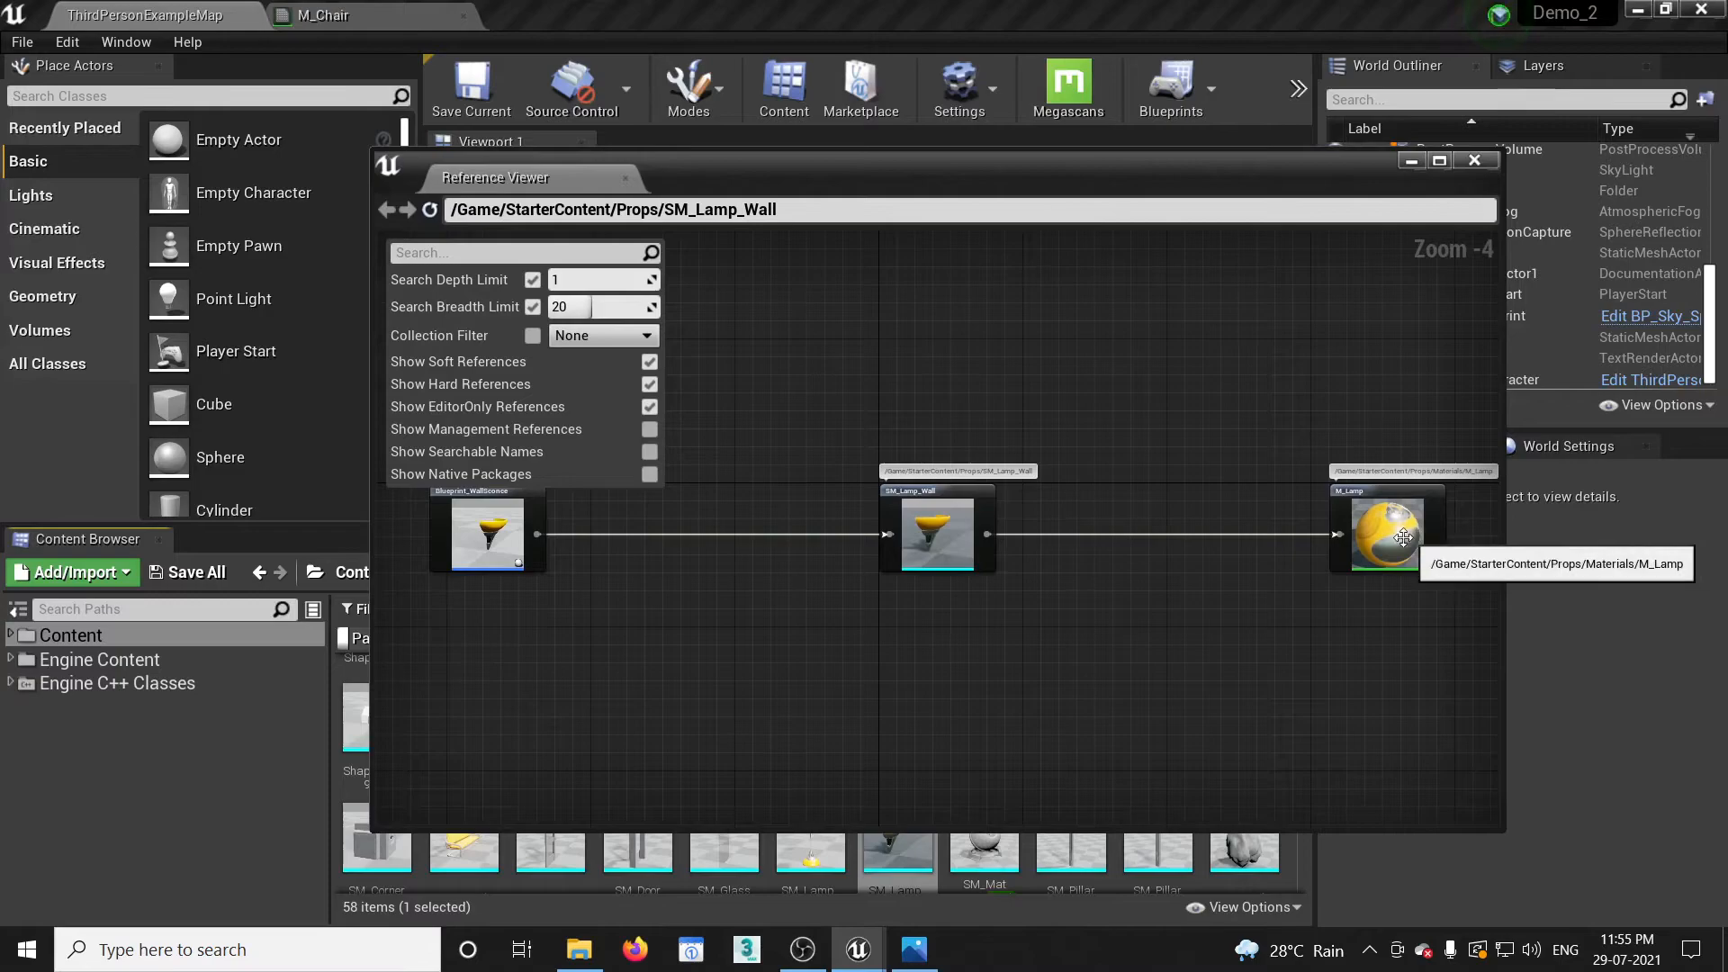
Center the reference graph on the M_Lamp material and examine its linked textures and the meshes that use it.
{"action": "double_click", "coordinate": [1387, 538]}
{"action": "right_click_drag", "start_coordinate": [1257, 617], "coordinate": [883, 642]}
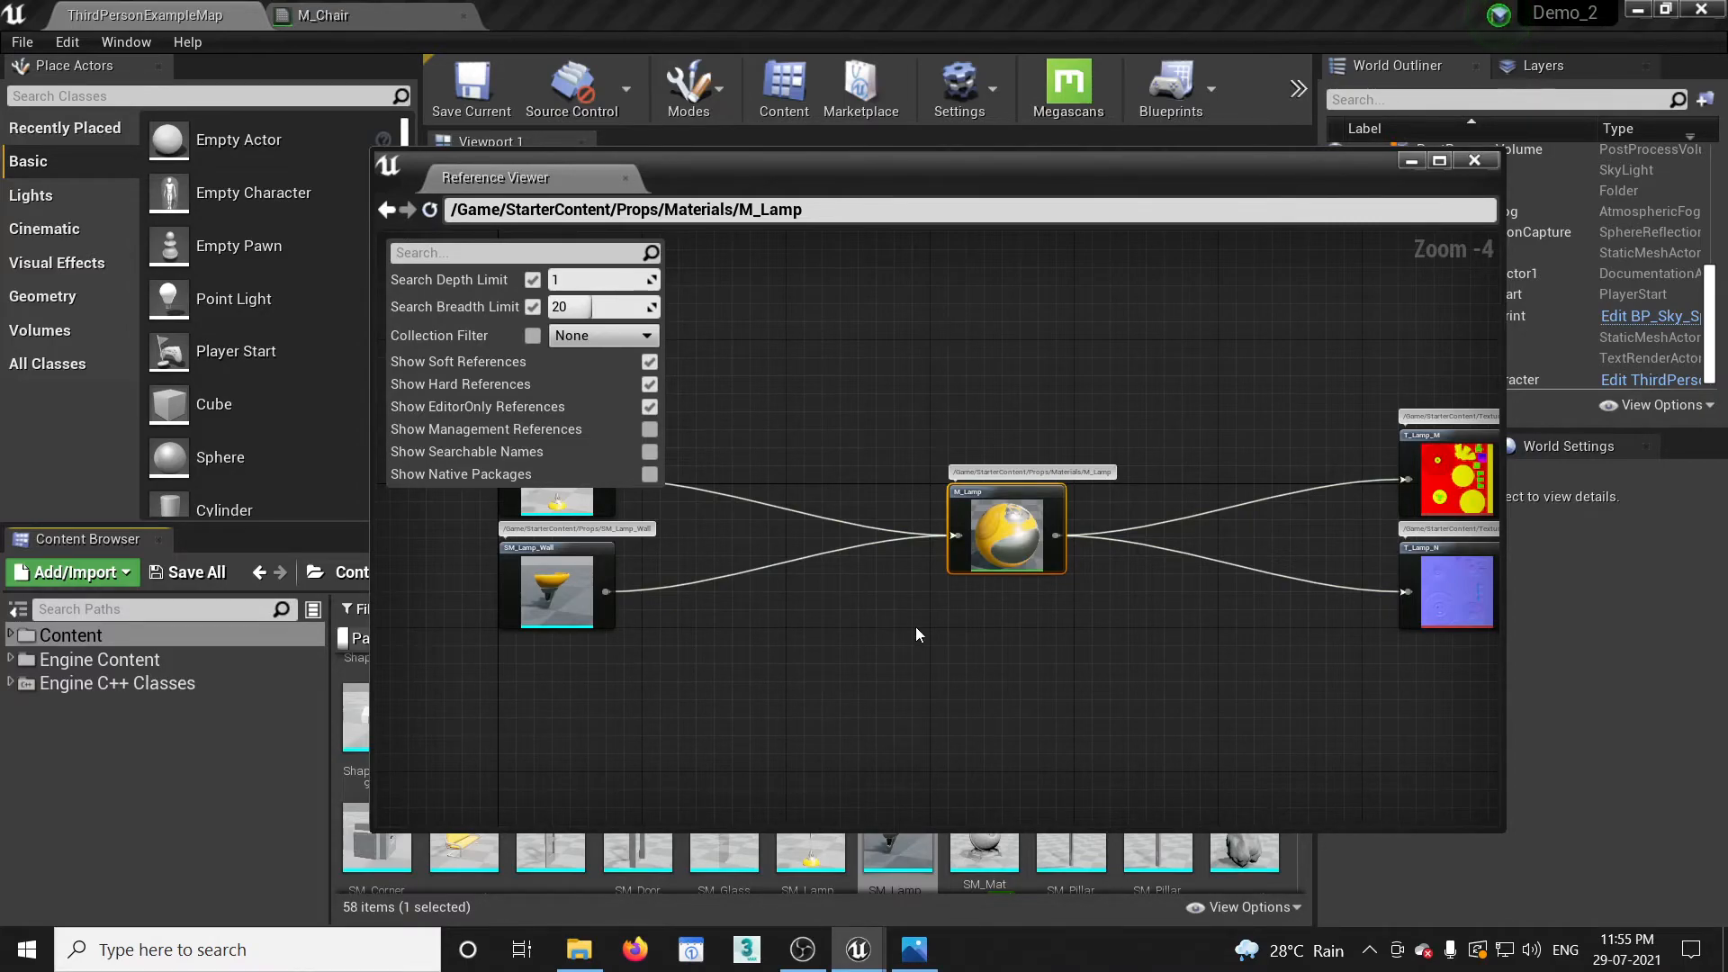
{"action": "right_click_drag", "start_coordinate": [1423, 543], "coordinate": [1177, 547]}
{"action": "scroll", "coordinate": [1176, 548], "scroll_direction": "up", "scroll_amount": 3}
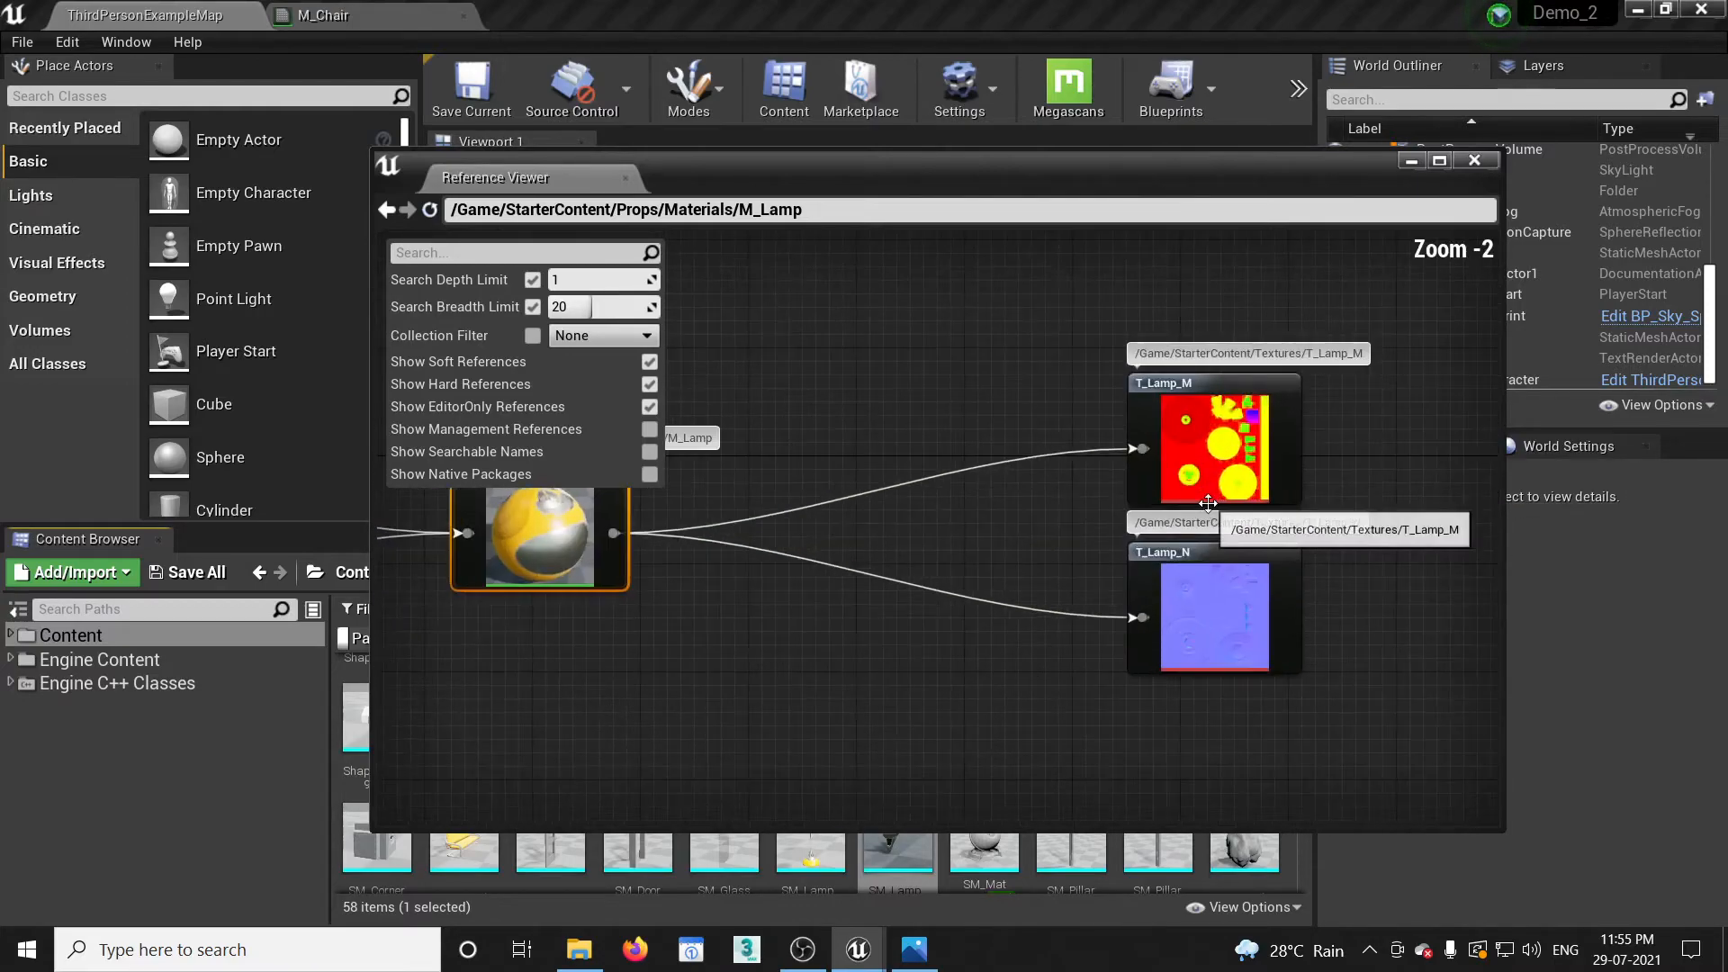
{"action": "right_click_drag", "start_coordinate": [1270, 462], "coordinate": [1171, 462]}
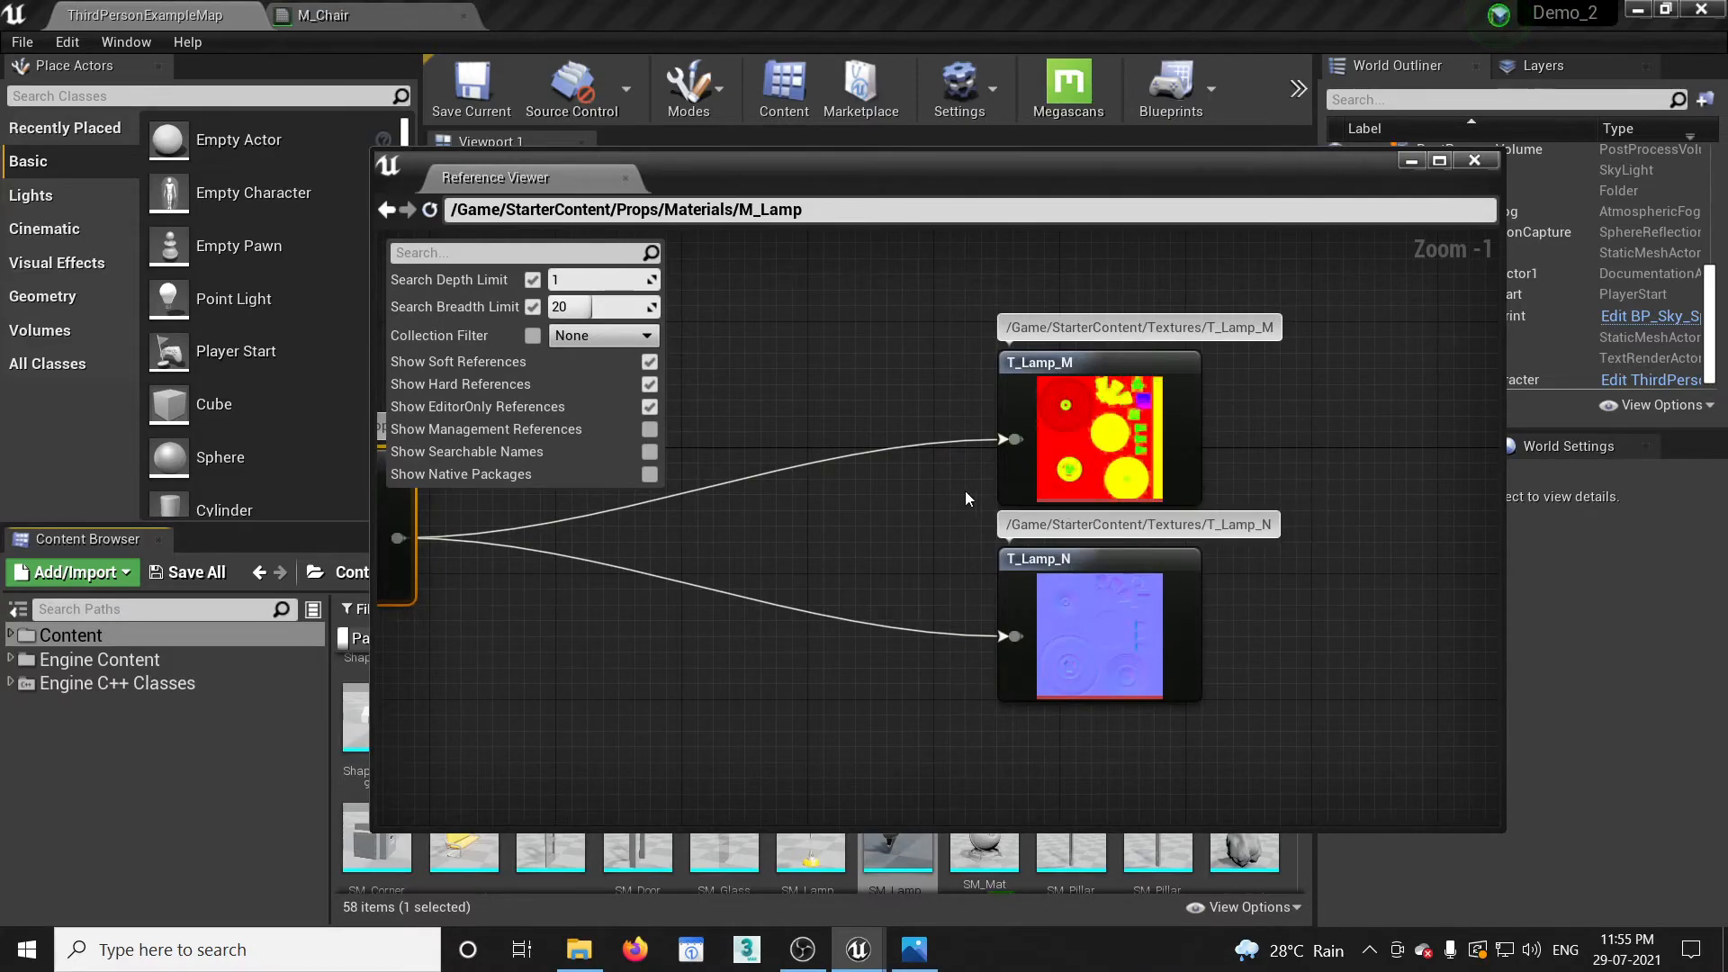
{"action": "right_click_drag", "start_coordinate": [943, 491], "coordinate": [1072, 445]}
{"action": "scroll", "coordinate": [1072, 445], "scroll_direction": "down", "scroll_amount": 2}
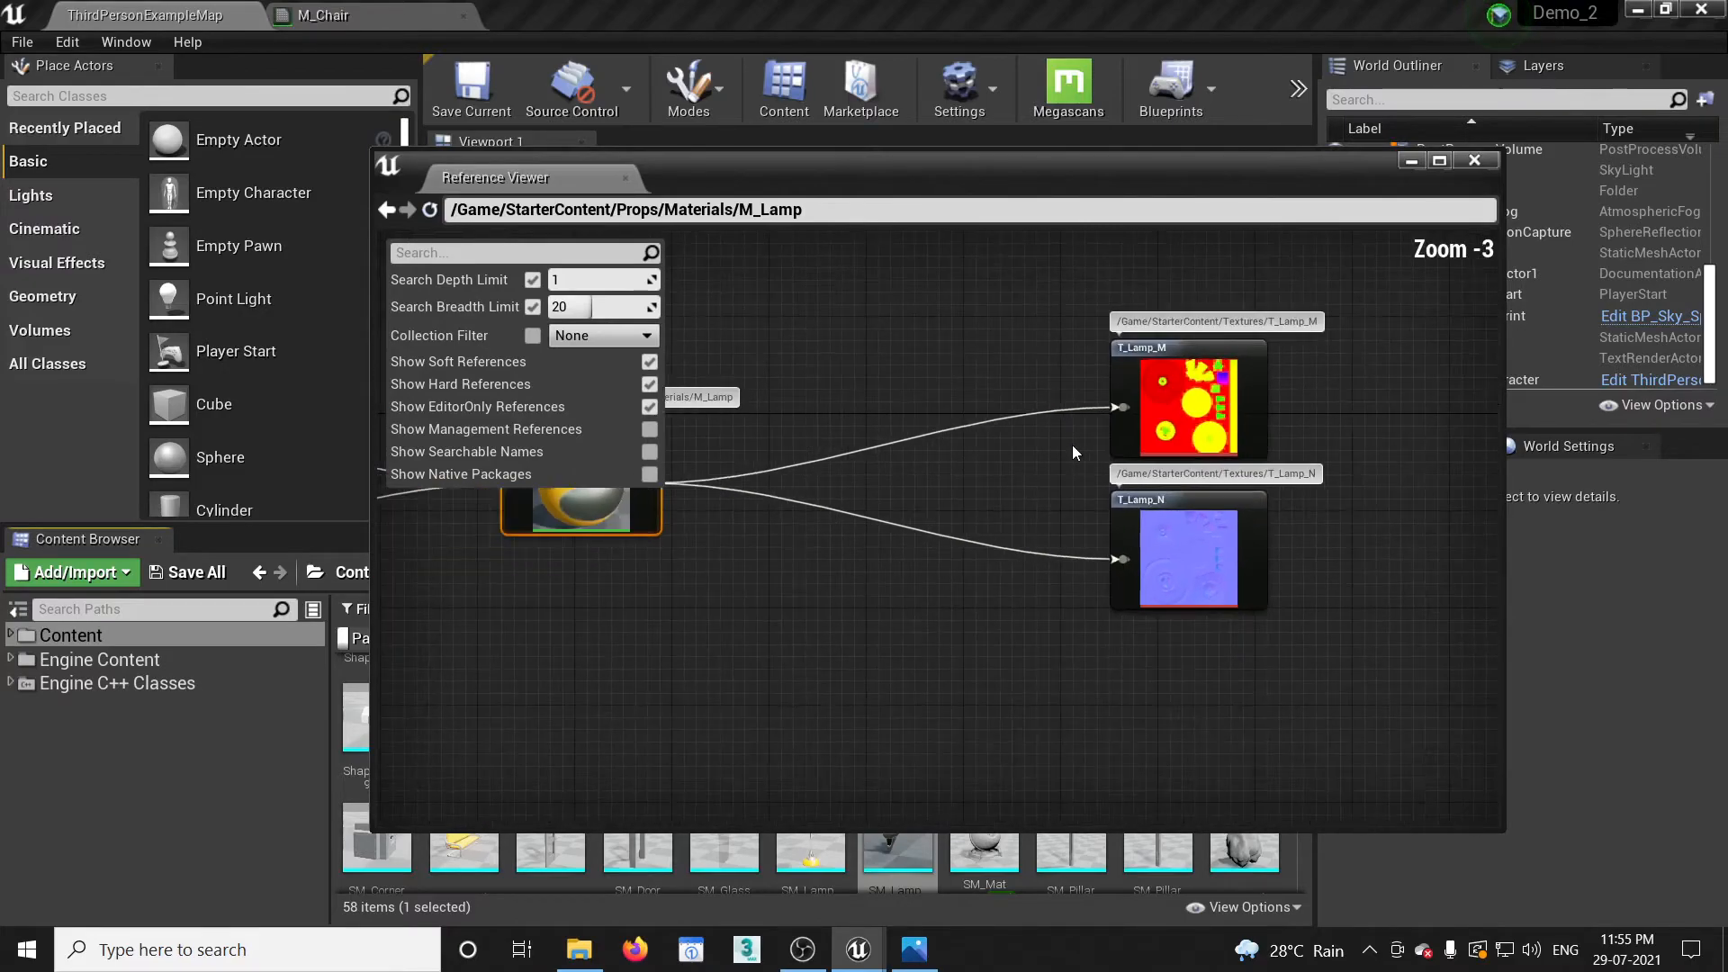
{"action": "right_click_drag", "start_coordinate": [979, 501], "coordinate": [1153, 414]}
{"action": "right_click_drag", "start_coordinate": [975, 490], "coordinate": [1467, 578]}
{"action": "right_click_drag", "start_coordinate": [821, 563], "coordinate": [904, 557]}
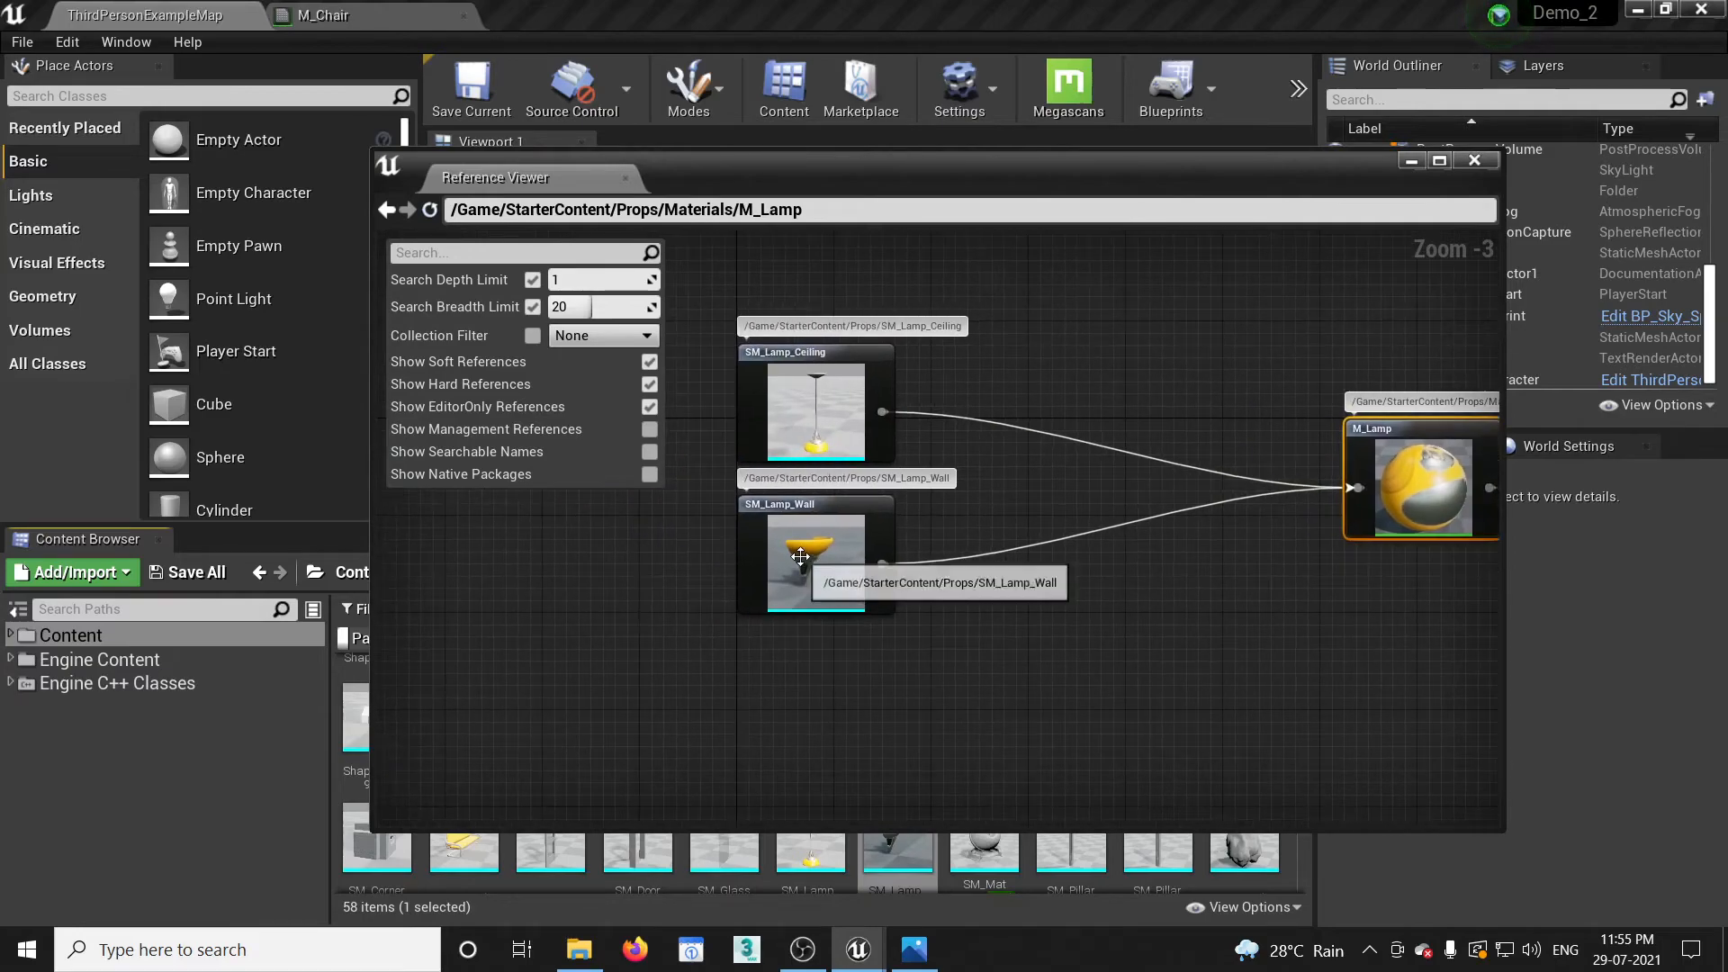
Trace the reference chain from SM_Lamp_Wall through M_Lamp to the T_Lamp_M texture.
{"action": "double_click", "coordinate": [725, 554]}
{"action": "right_click_drag", "start_coordinate": [1234, 618], "coordinate": [934, 554]}
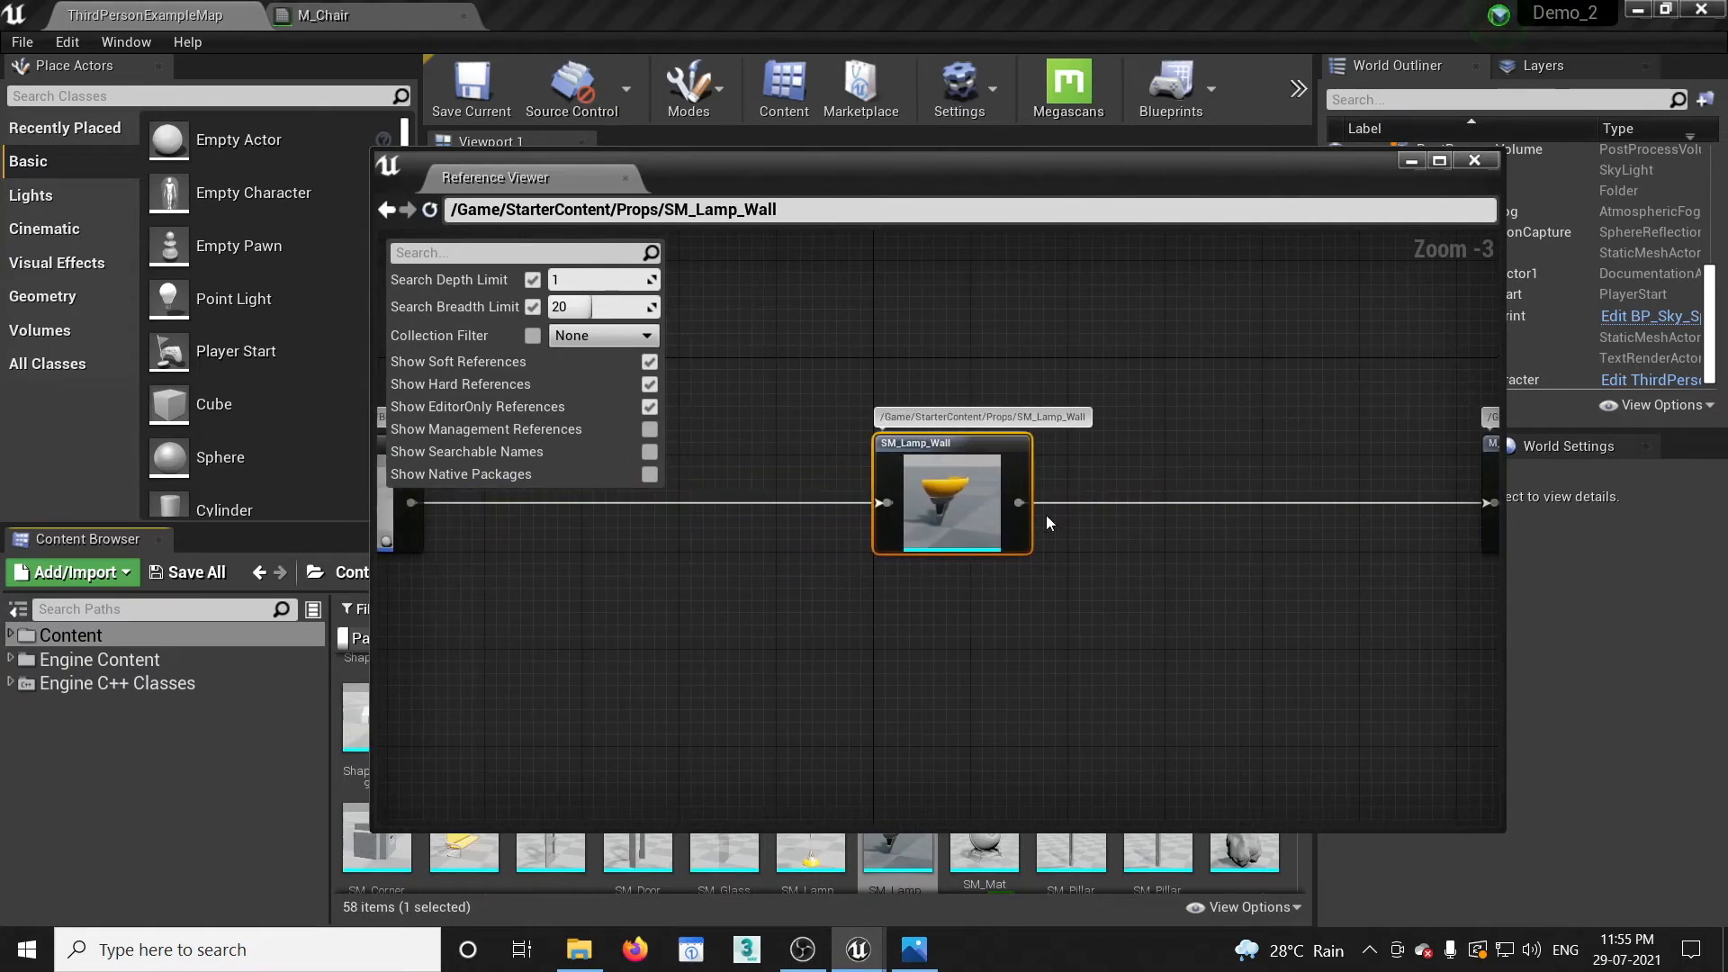
{"action": "right_click_drag", "start_coordinate": [1350, 540], "coordinate": [999, 502]}
{"action": "double_click", "coordinate": [1228, 488]}
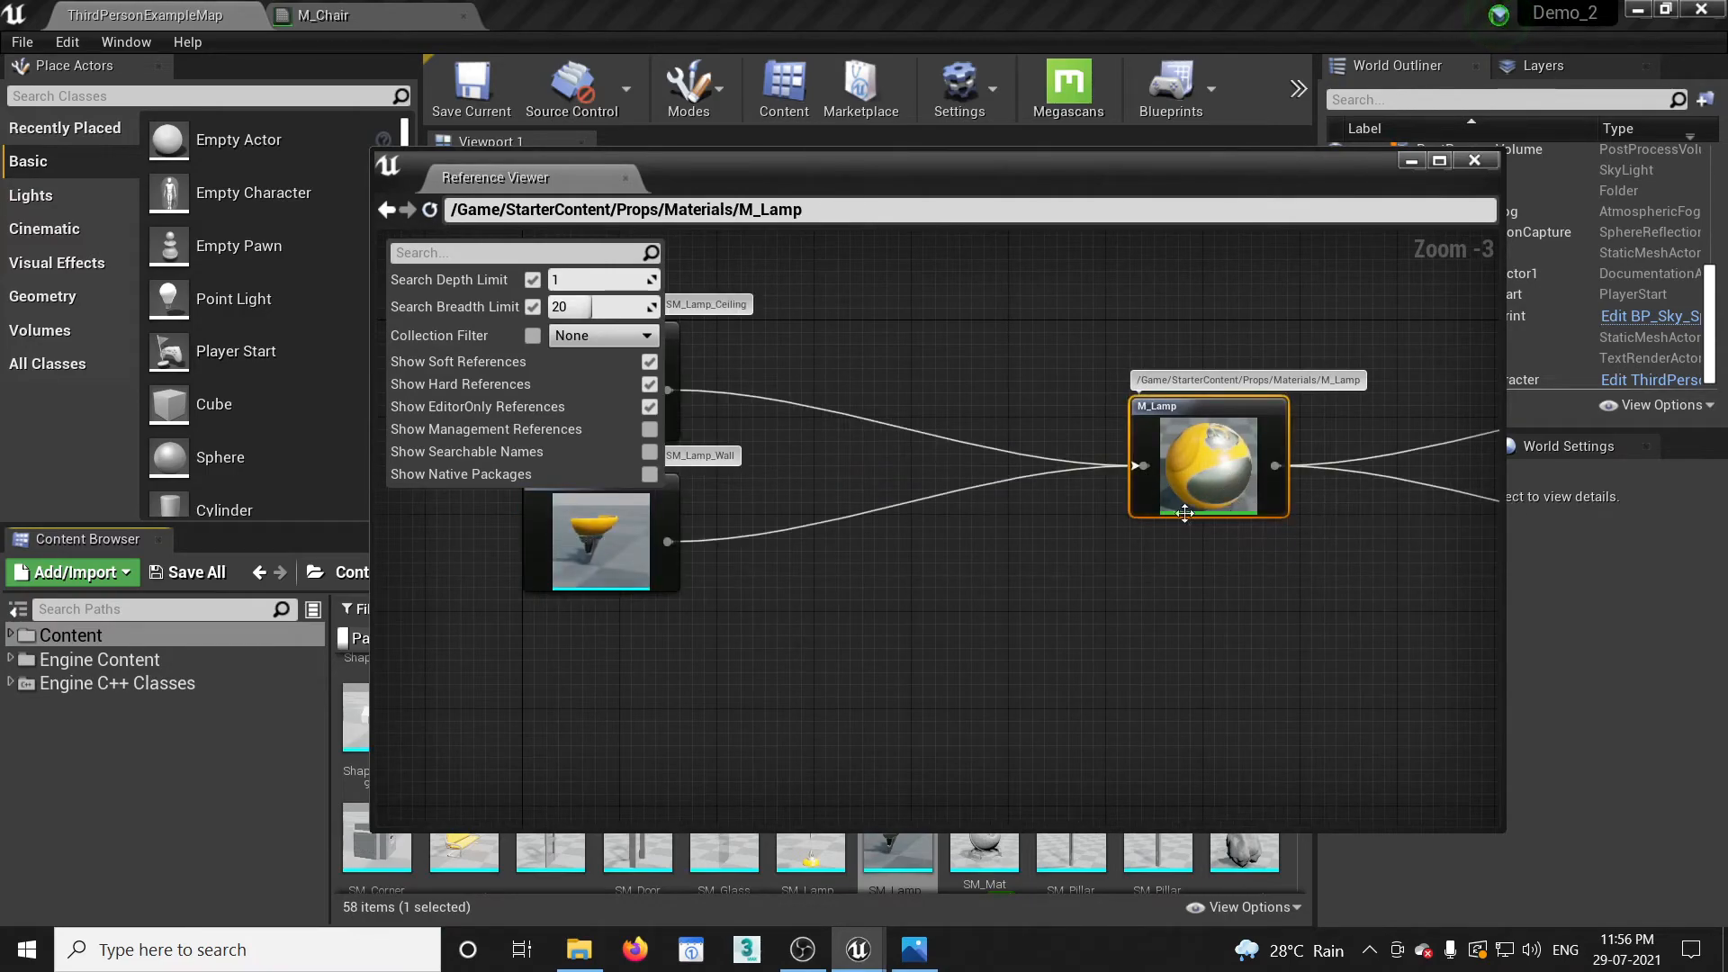
{"action": "double_click", "coordinate": [1353, 427]}
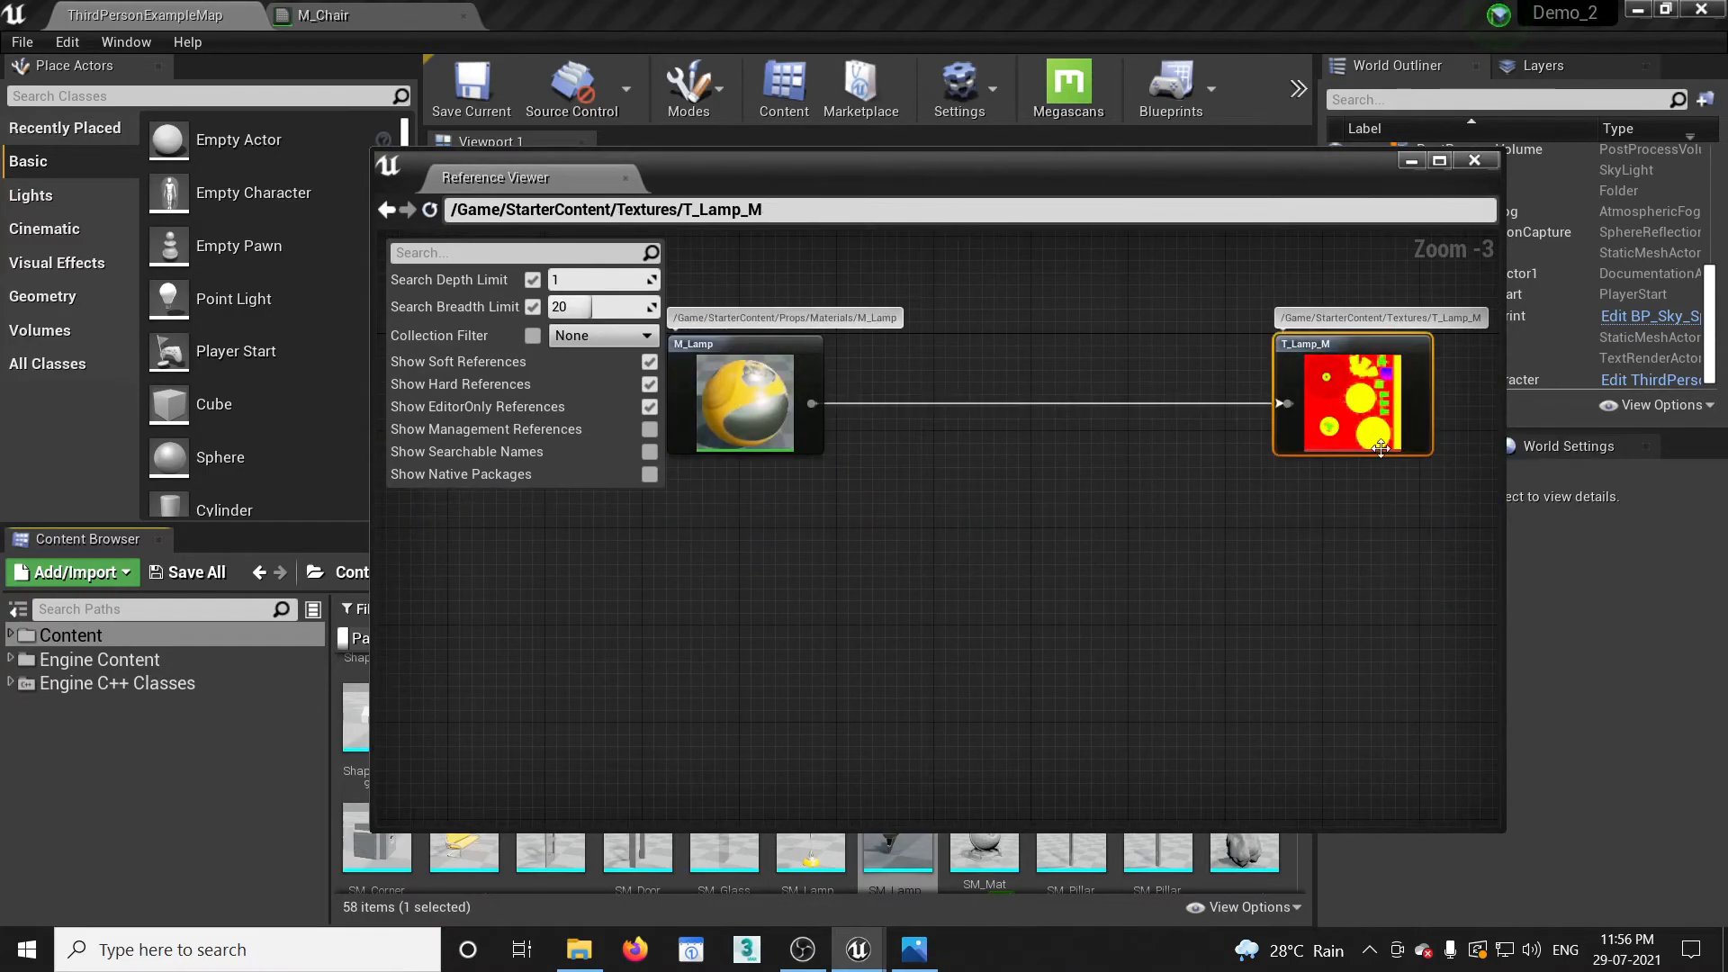
{"action": "right_click_drag", "start_coordinate": [1007, 544], "coordinate": [1229, 665]}
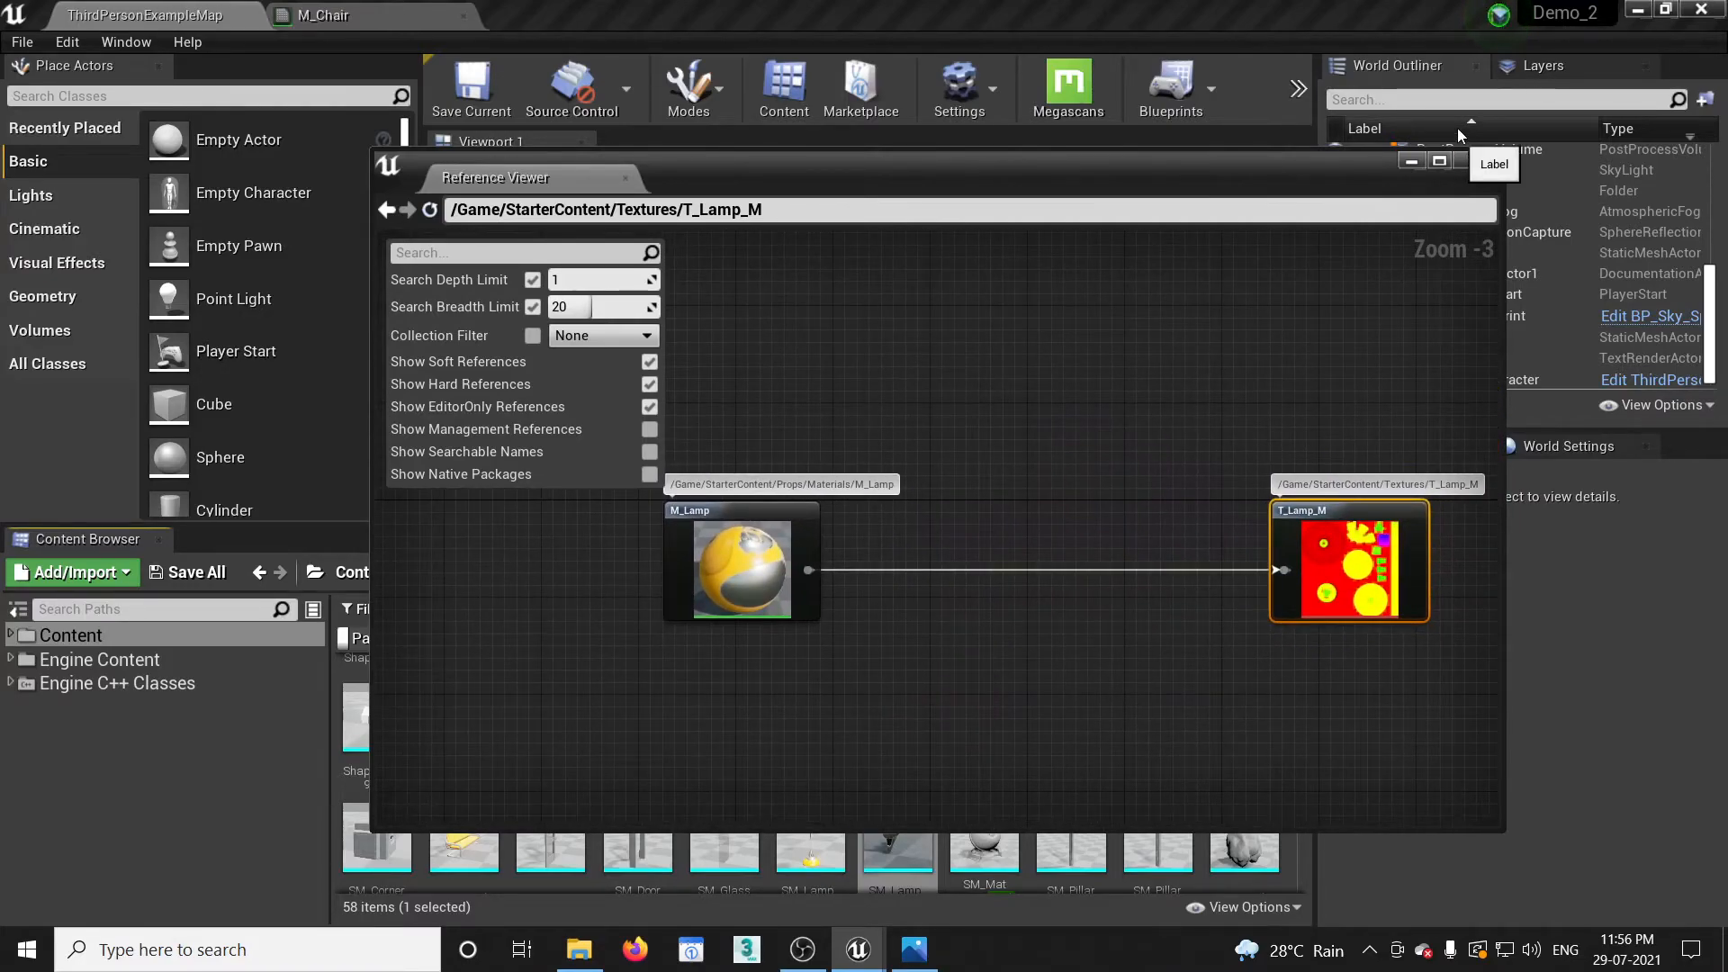